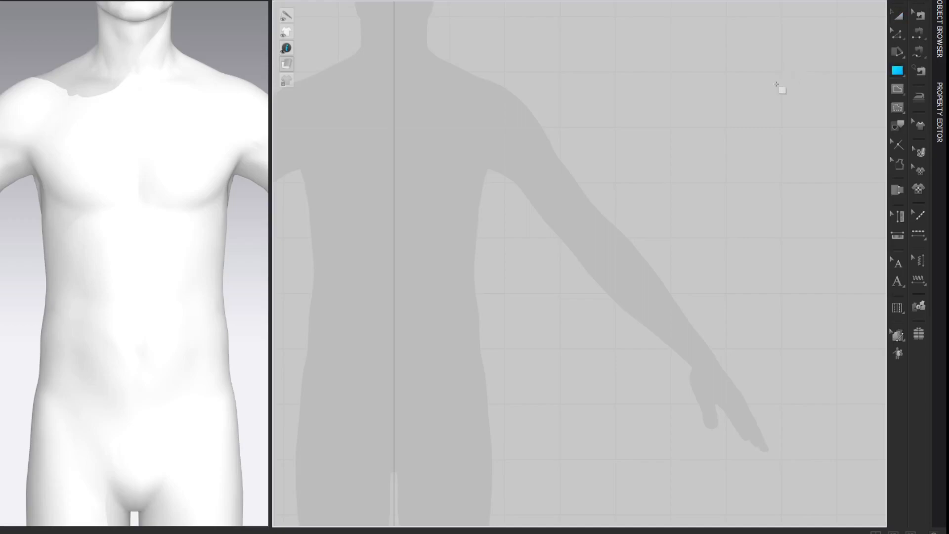
Draw a rectangular pattern over the avatar's torso, about 40.34 by 68.63 cm, with its left edge on the centre line.
mouse_move(409, 39)
left_mouse_down()
mouse_move(527, 280)
mouse_move(617, 419)
left_mouse_up()
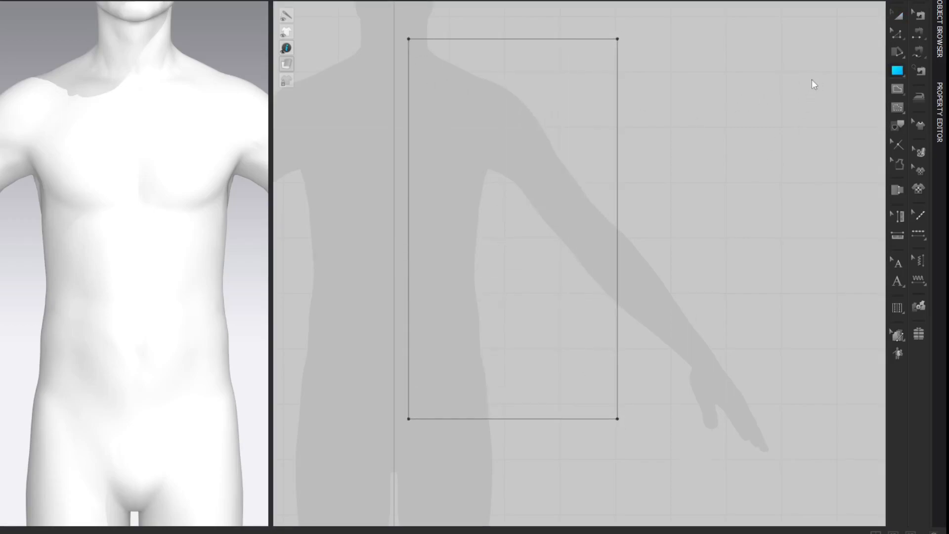
key("z")
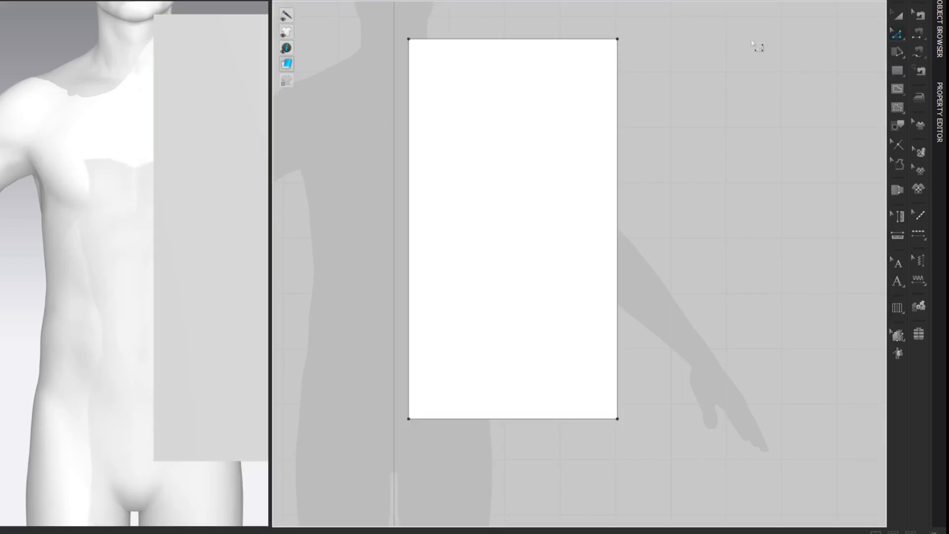
left_click_drag(417, 99, 394, 102)
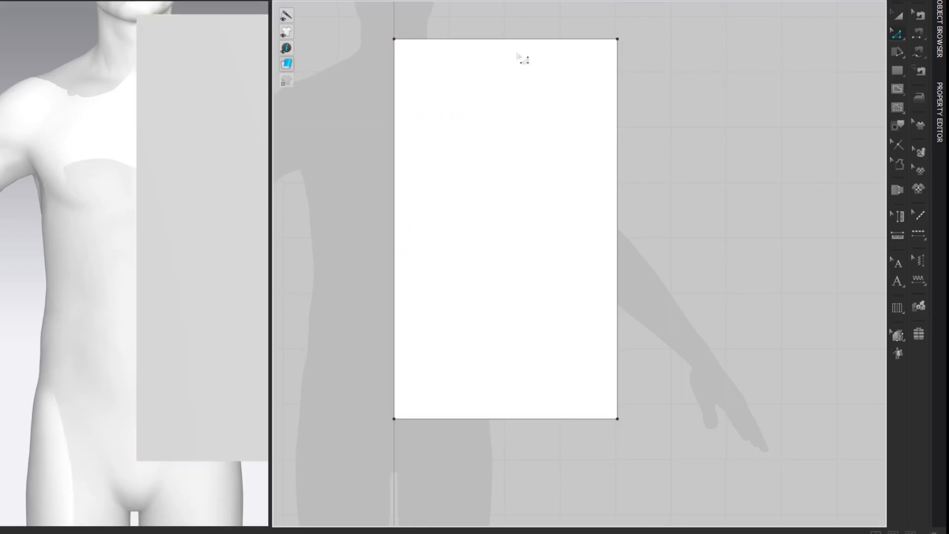
Set the pattern's top edge to a quarter of the avatar's chest circumference plus 3 cm (96.52/4+3), and align the lower-right corner vertically beneath it.
left_click(160, 0)
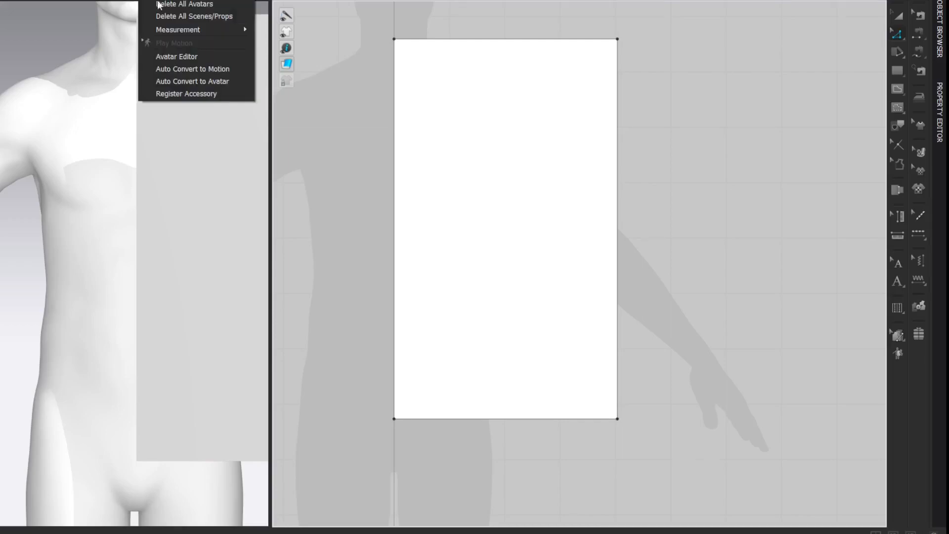
left_click(170, 56)
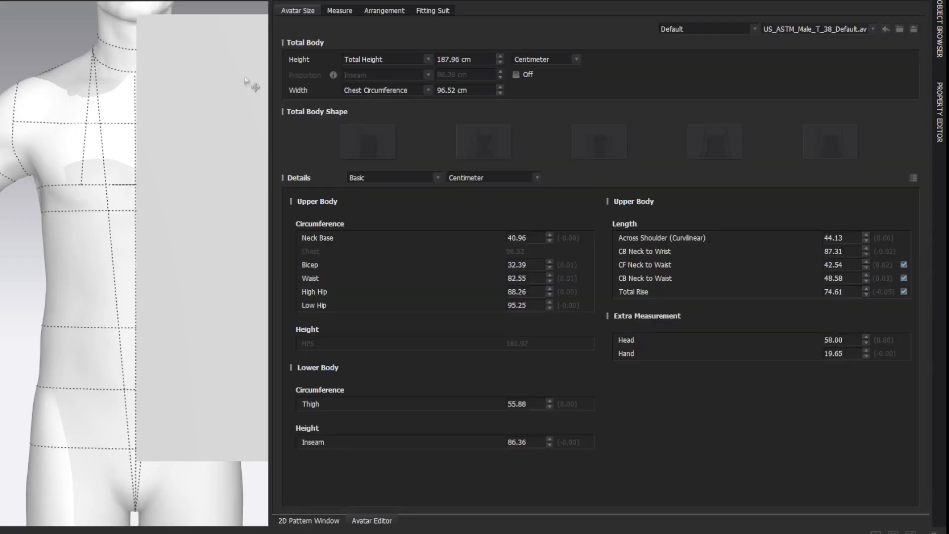
left_click(472, 93)
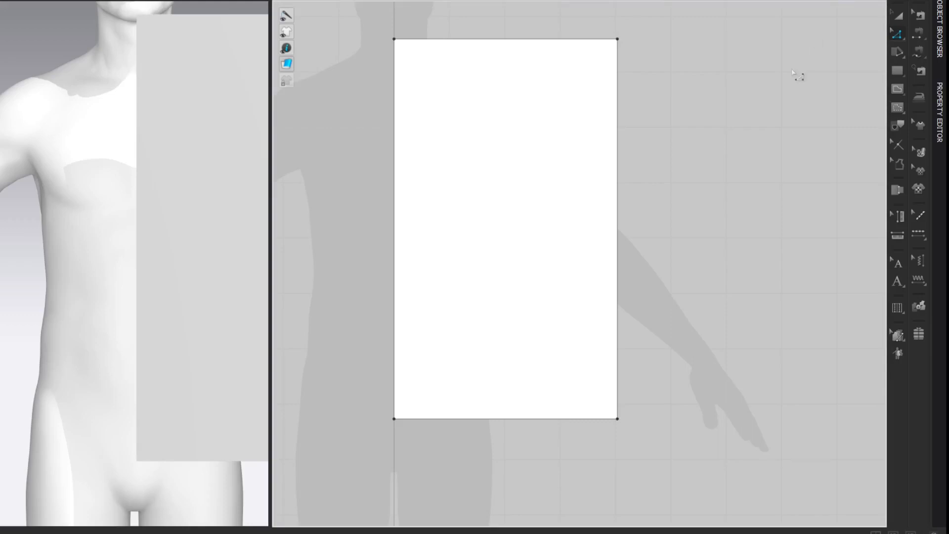
left_click(547, 41)
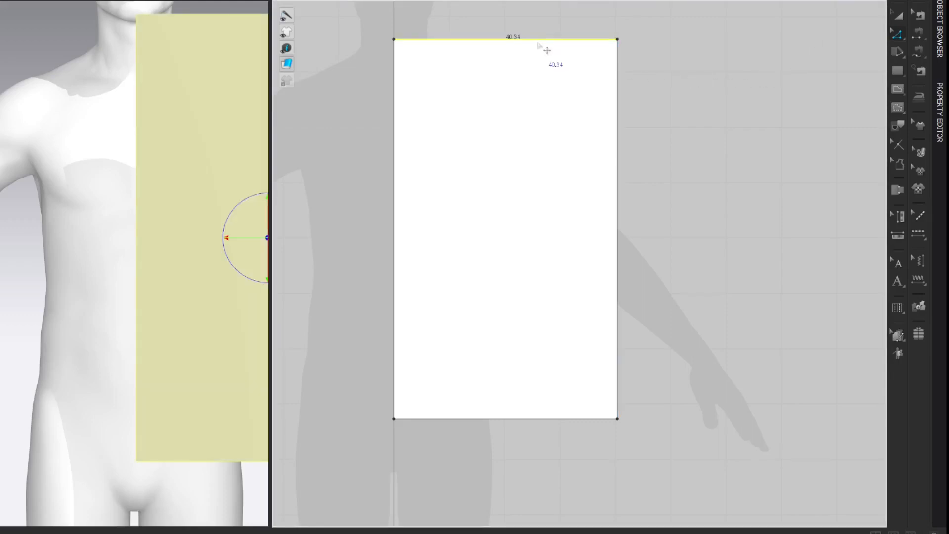
right_click(547, 43)
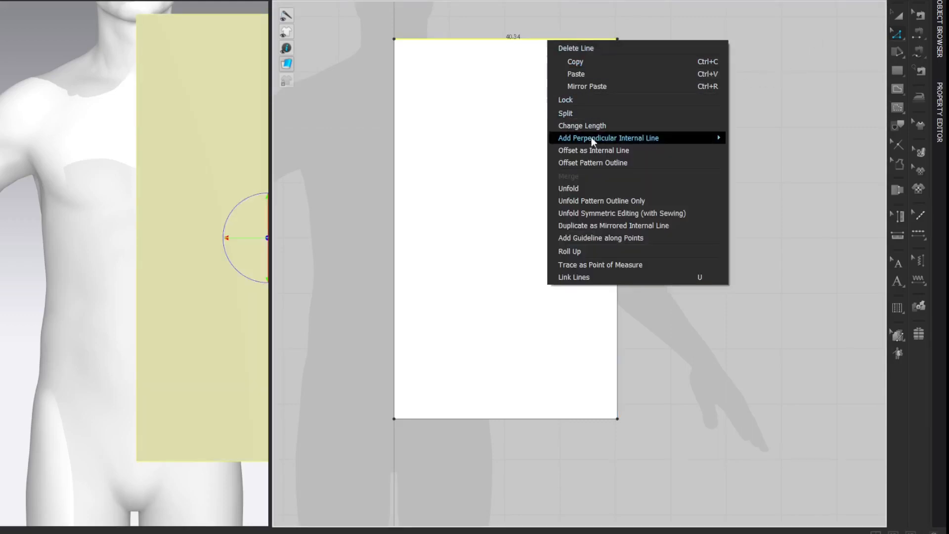
left_click(614, 125)
right_click(457, 214)
left_click(489, 220)
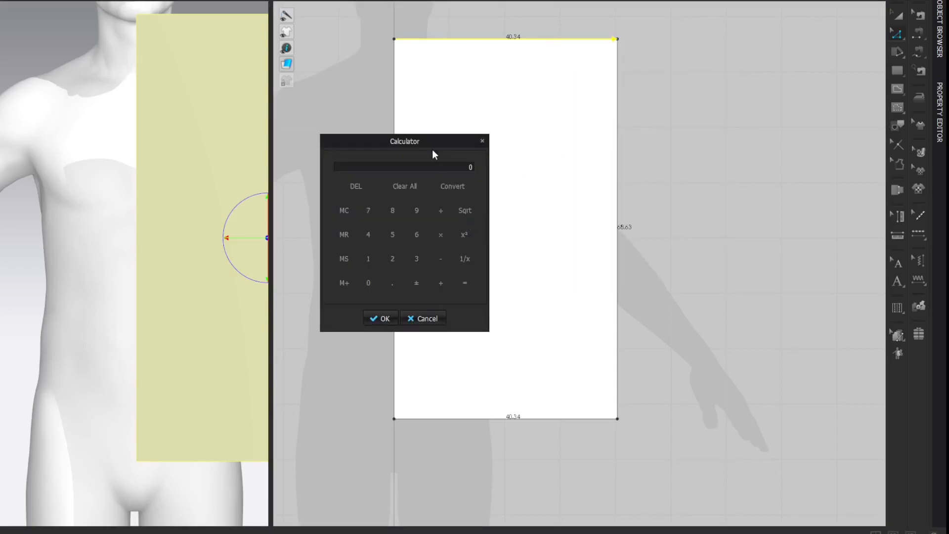
type("96.52/4+3=")
left_click(371, 316)
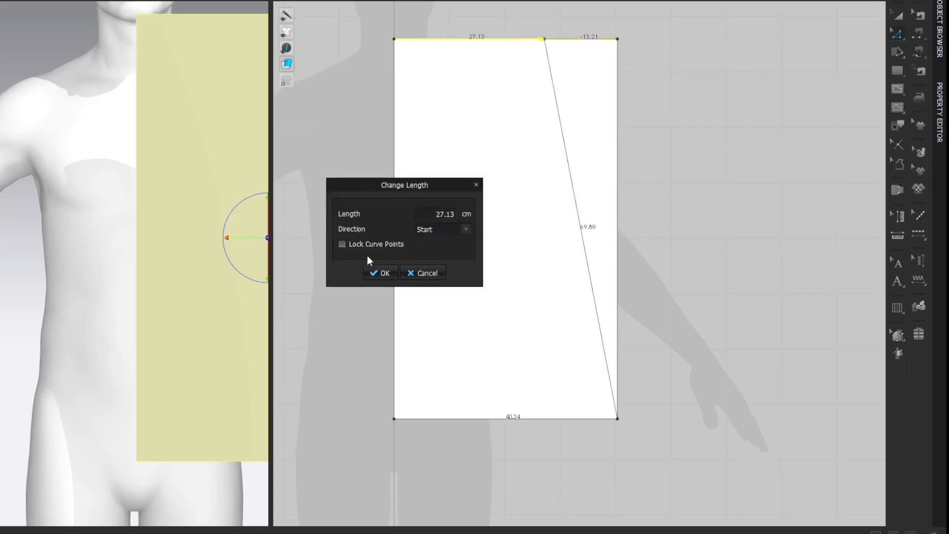
left_click(381, 272)
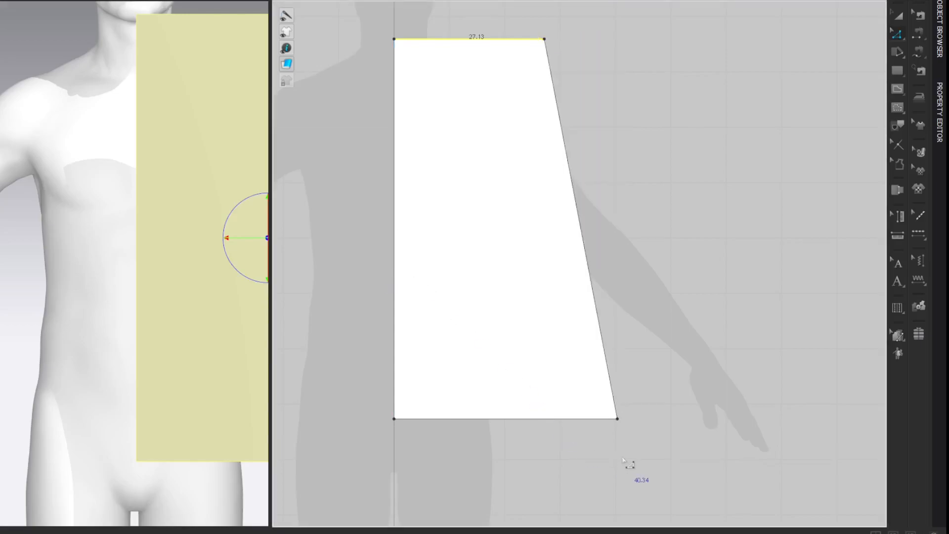
left_click_drag(617, 419, 544, 419)
left_click(749, 63)
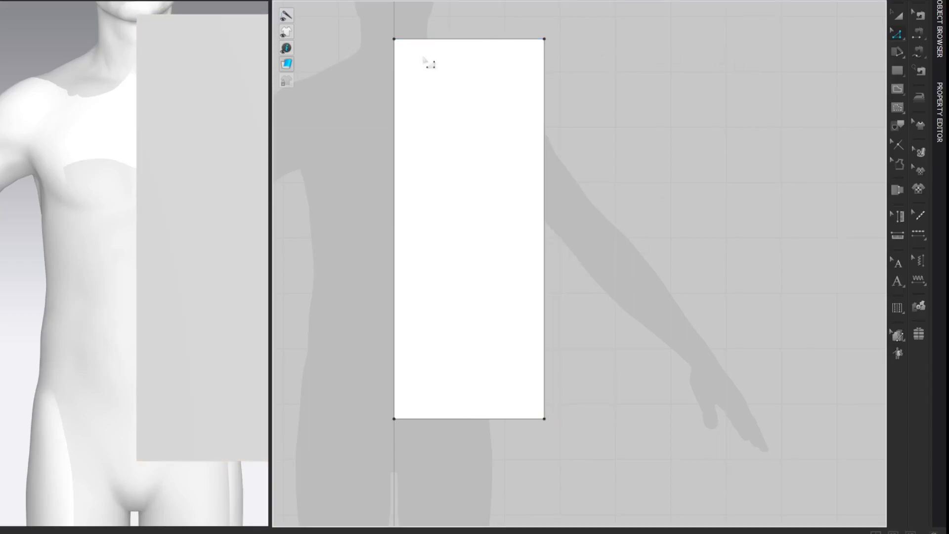
Split the pattern's centre edge into two lines, making the upper segment 1.9 cm long.
left_click(397, 67)
right_click(397, 65)
left_click(406, 123)
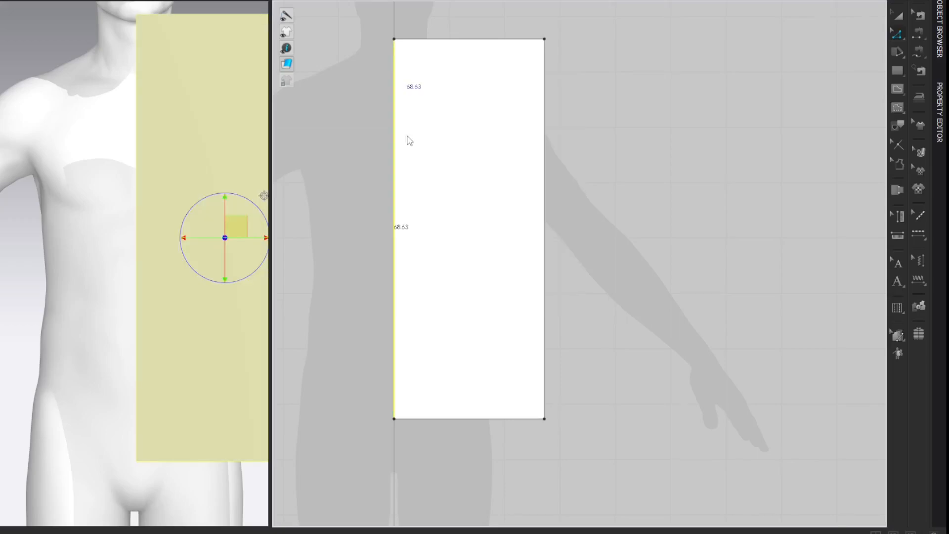
left_click_drag(416, 111, 534, 98)
type("1.9")
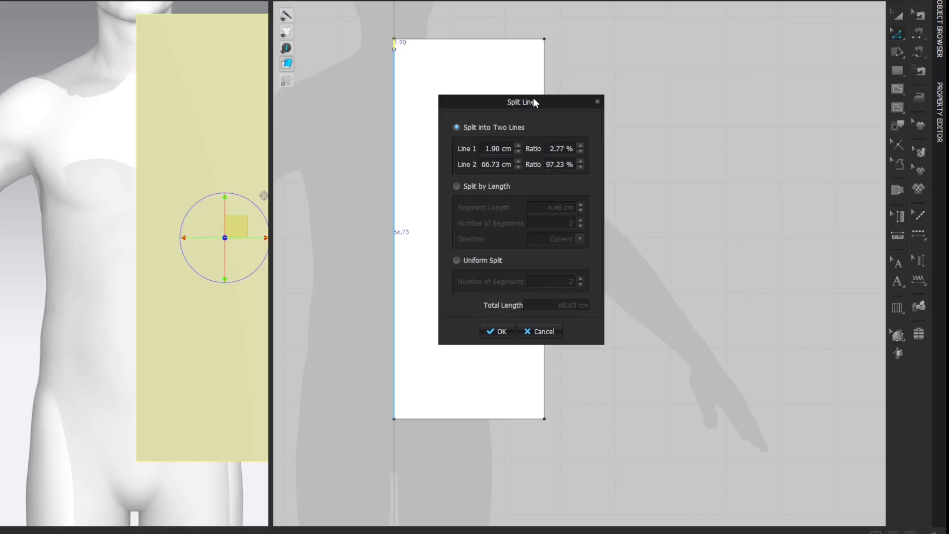
key("Return")
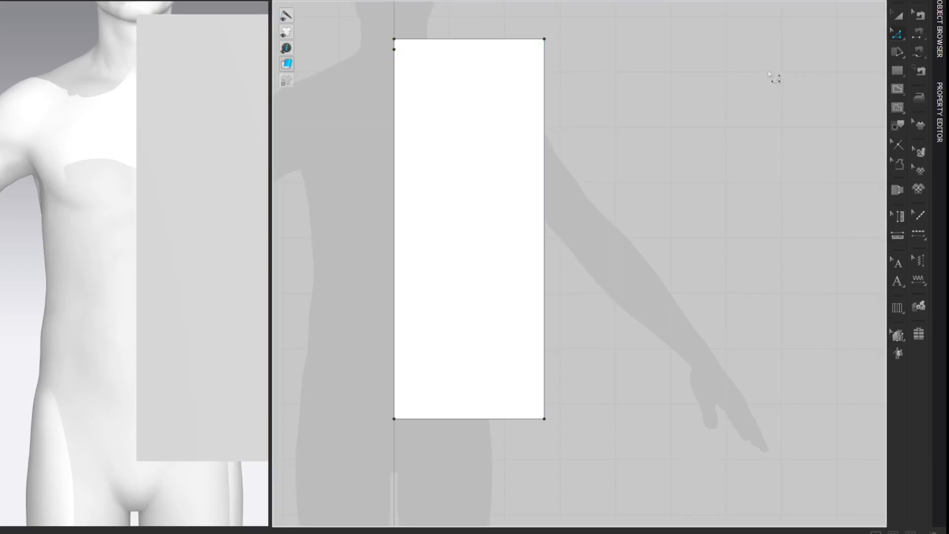
Split the centre edge below the 1.9 cm point, making its first segment 22 cm long.
left_click(394, 116)
right_click(395, 114)
left_click(416, 184)
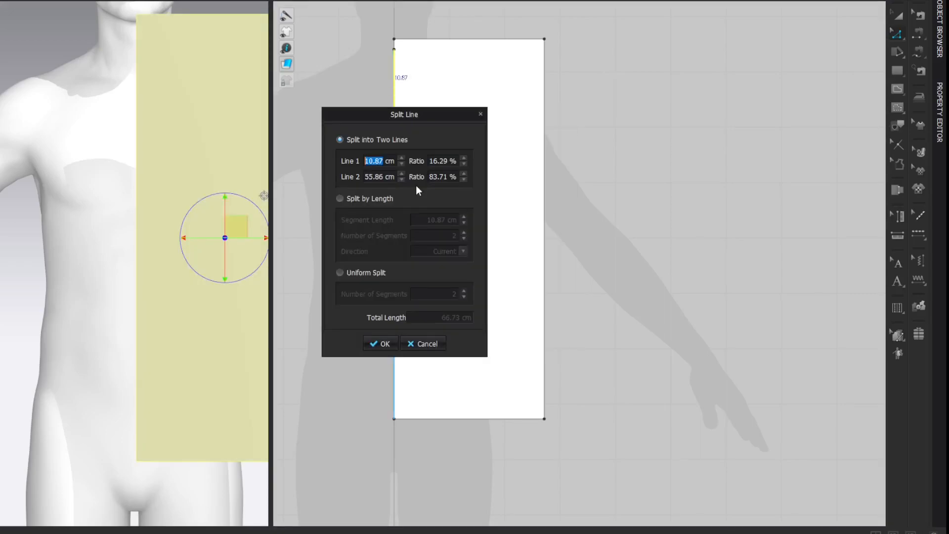
left_click_drag(417, 112, 567, 120)
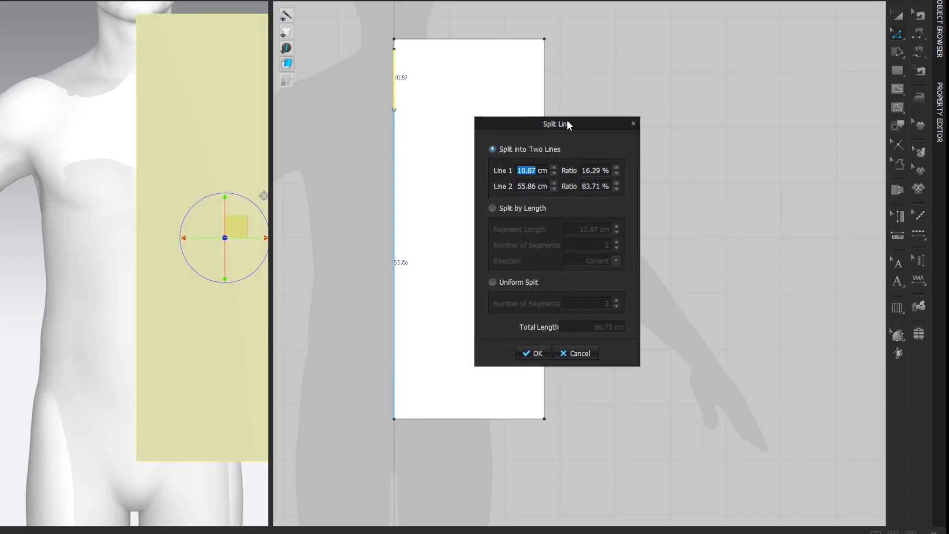
type("22")
key("Tab")
key("Return")
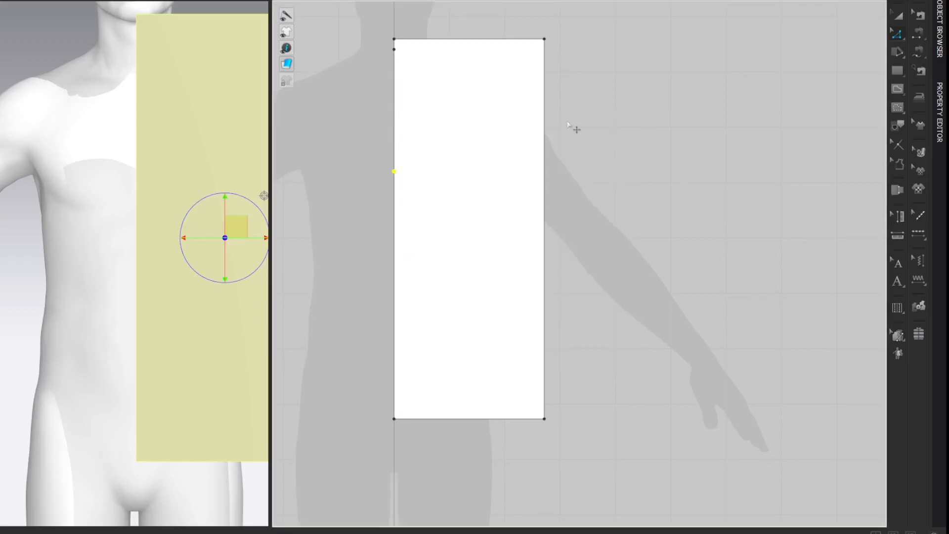
left_click(772, 74)
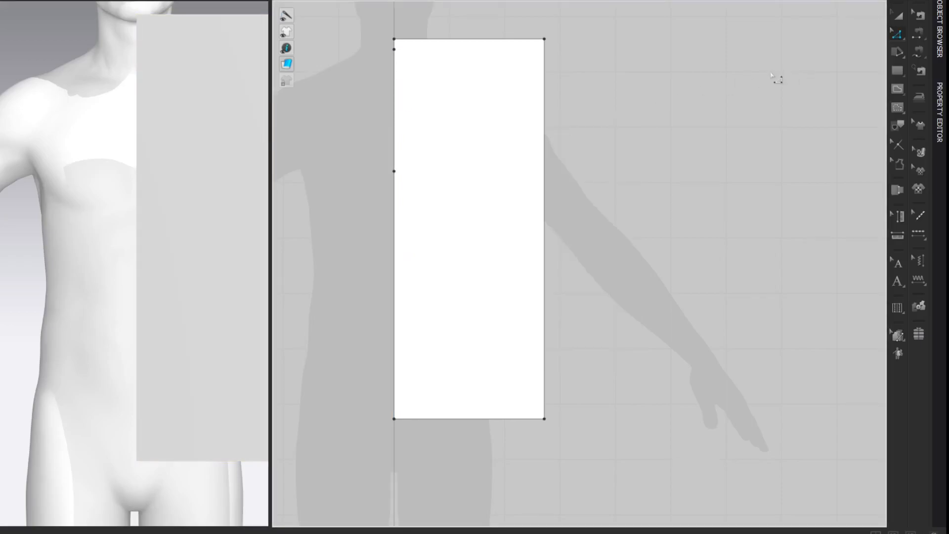
Draw a horizontal internal line from the 22 cm split point across to the pattern's side edge.
key("g")
left_click(544, 171)
key("Return")
key("z")
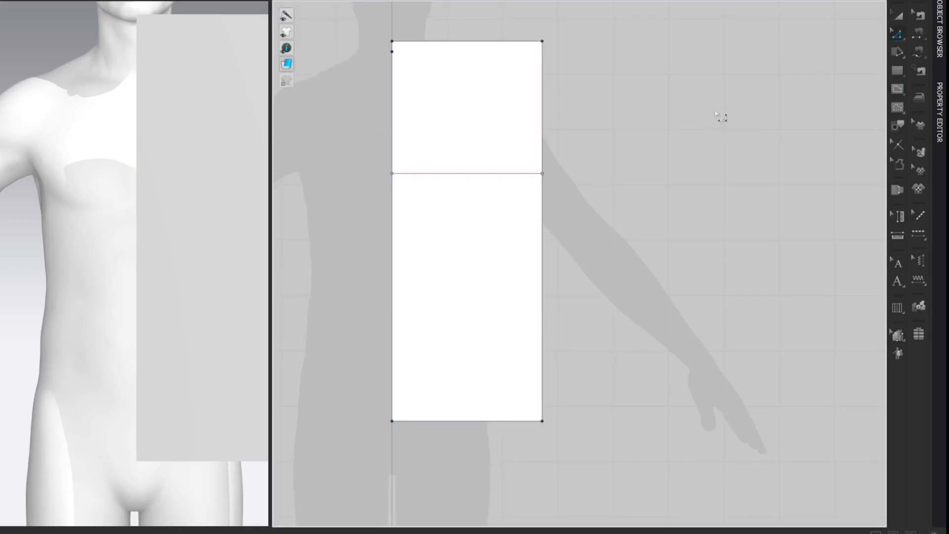
Look up the avatar's CB Neck to Waist length and split the centre edge 48.58 cm below the 1.9 cm point.
right_click(138, 5)
left_click(158, 57)
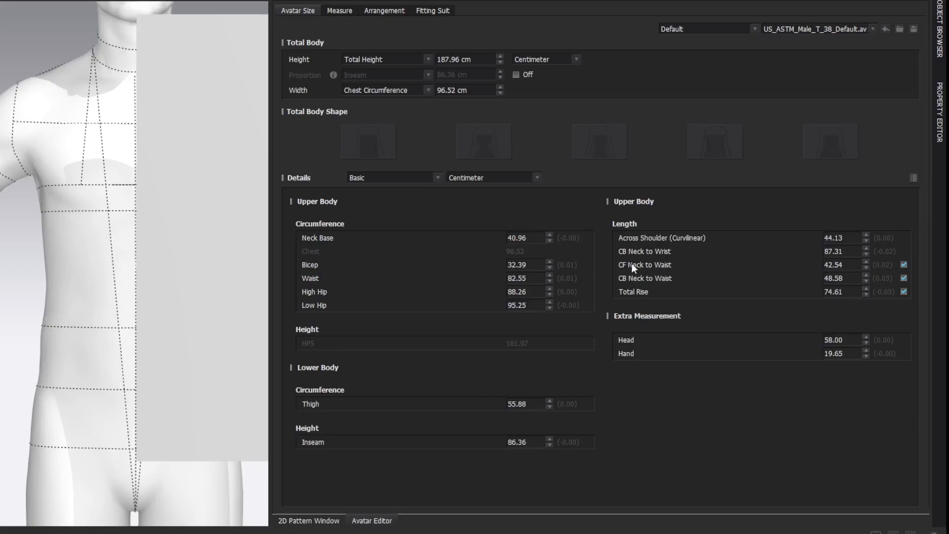
mouse_move(632, 283)
left_click(855, 281)
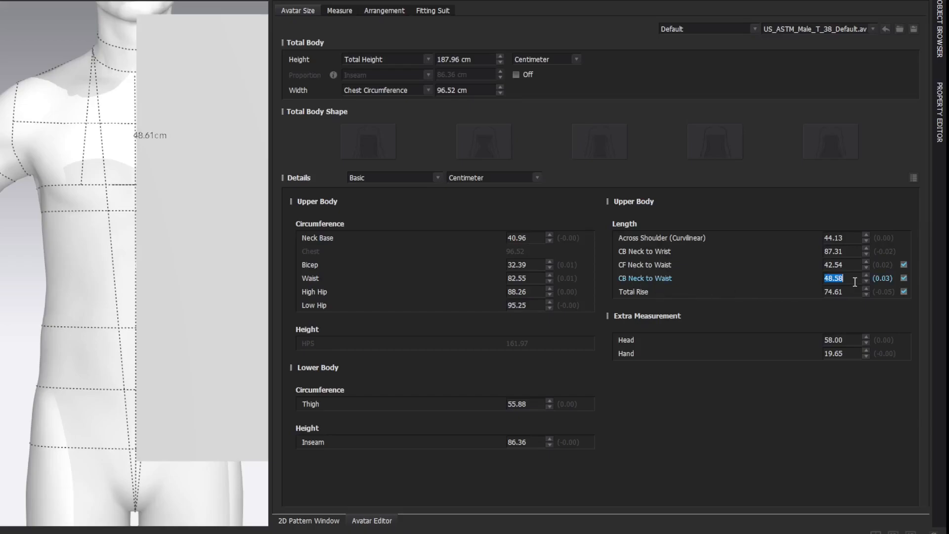
left_click(924, 3)
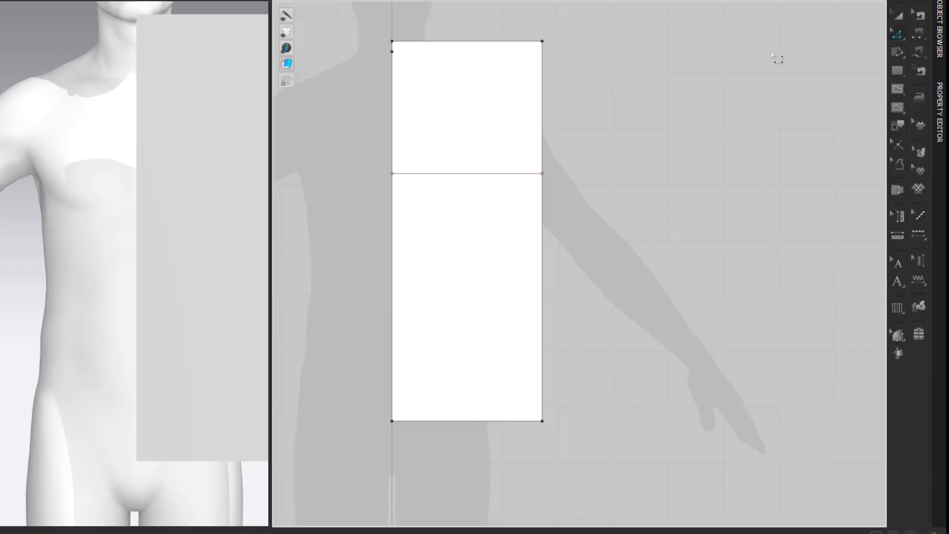
left_click(394, 110)
left_click(402, 189, "shift")
right_click(402, 107)
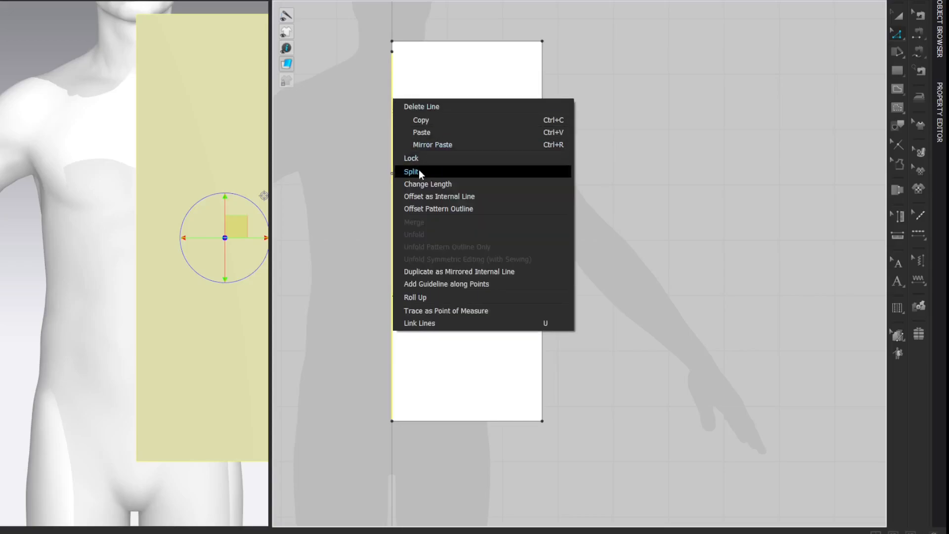
left_click(418, 172)
left_click_drag(425, 108, 312, 88)
type("48.58")
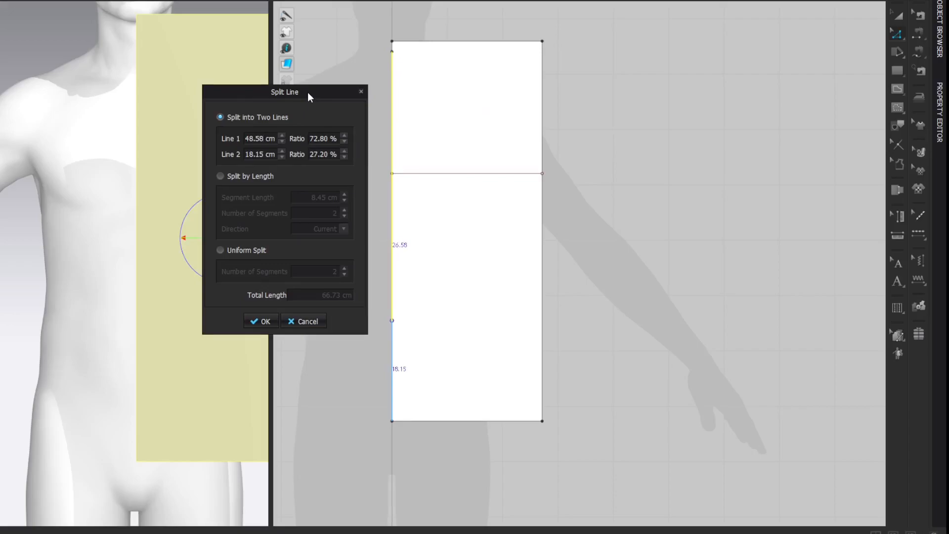
left_click(270, 324)
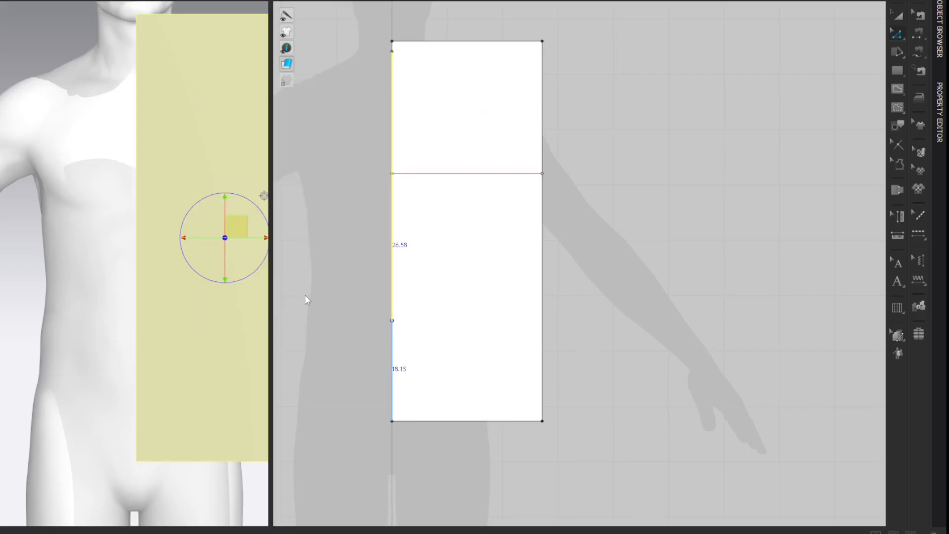
left_click(729, 82)
left_click(730, 82)
Draw a horizontal internal waist line from the 48.58 cm split point across to the side edge.
key("g")
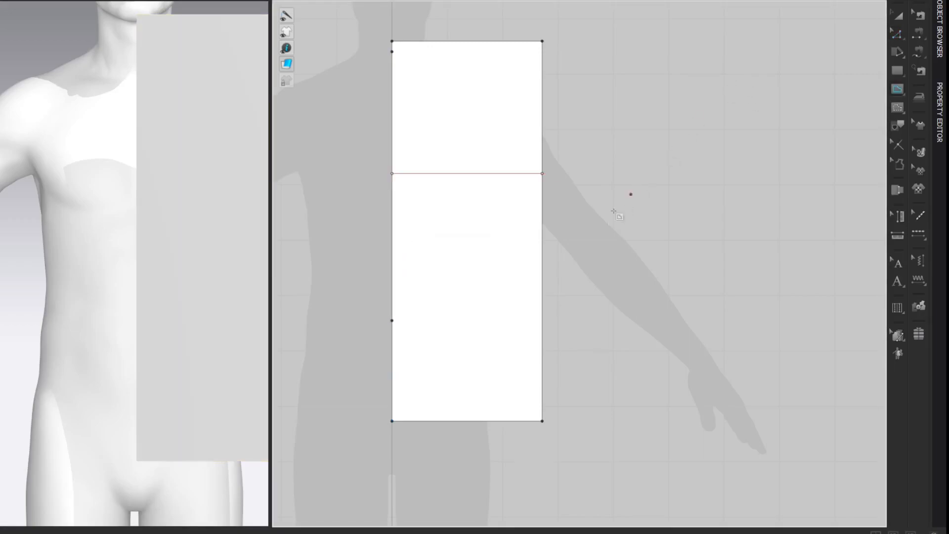
left_click(392, 320)
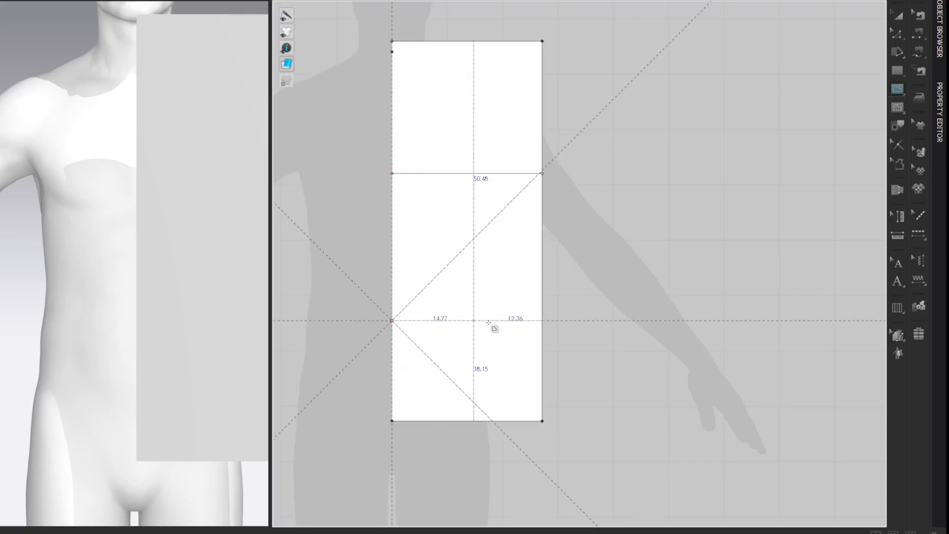
left_click(542, 321)
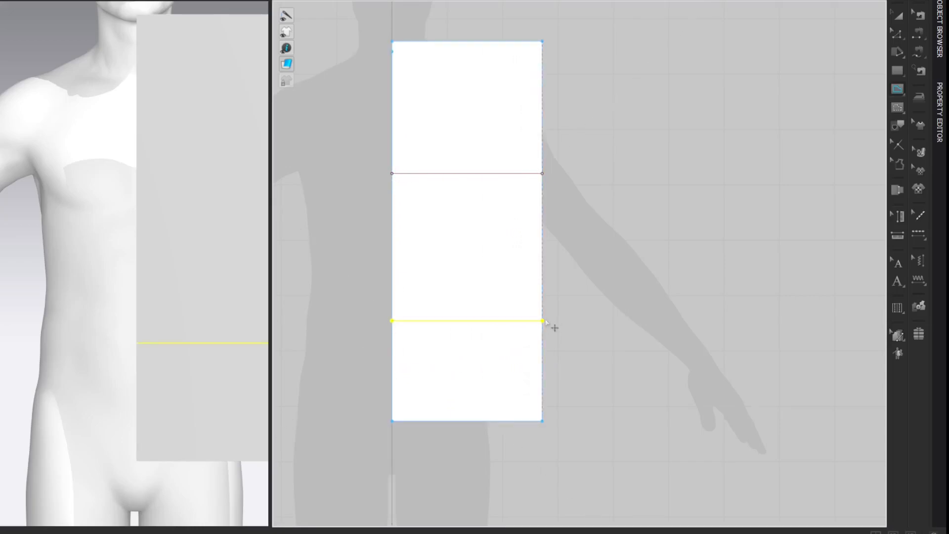
key("z")
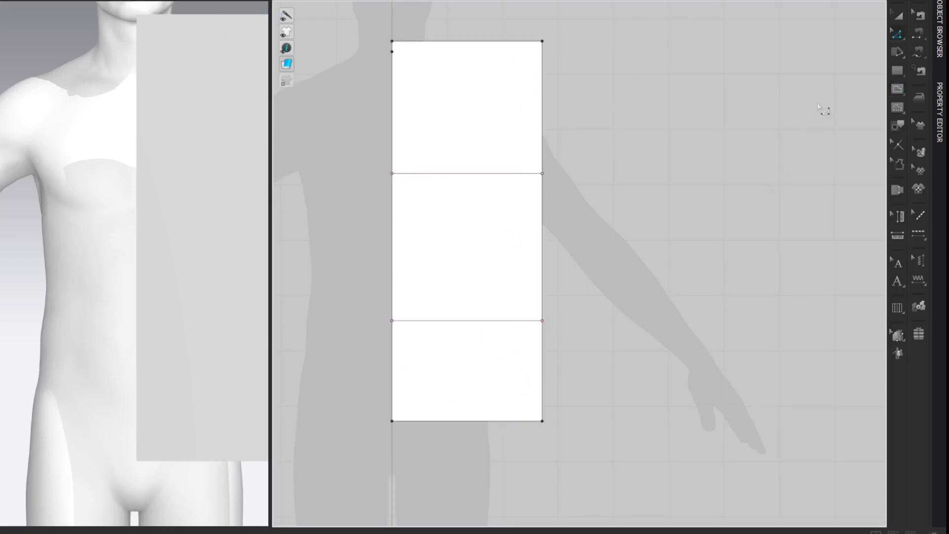
Look up the avatar's Waist to Low Hip length in the expanded body measurement list.
right_click(139, 2)
left_click(160, 57)
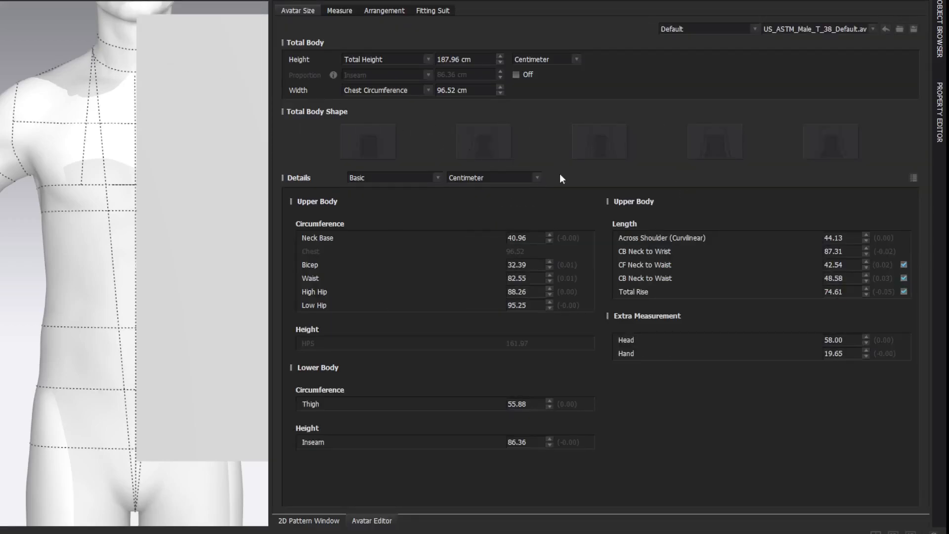
left_click(910, 179)
scroll(829, 256, "down", 5)
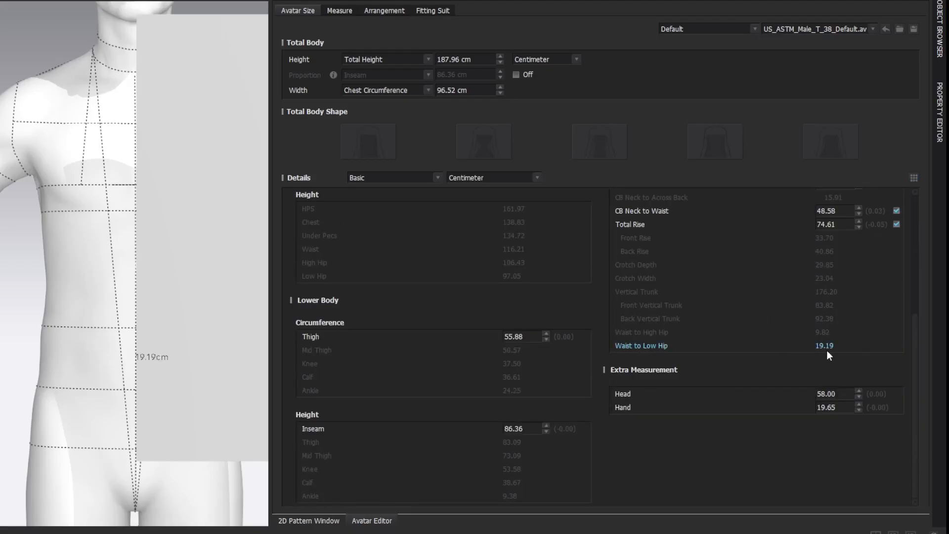
left_click(925, 1)
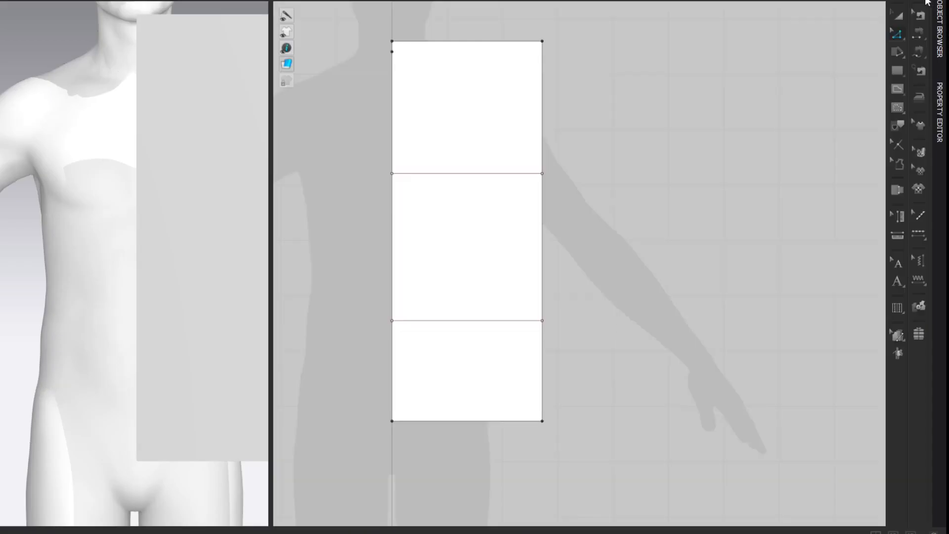
Set the centre edge segment below the waist line to 19.19 cm from its lower end and level the hem's opposite corner with it.
left_click(394, 368)
right_click(397, 366)
left_click(442, 200)
left_click(424, 230)
left_click(423, 251)
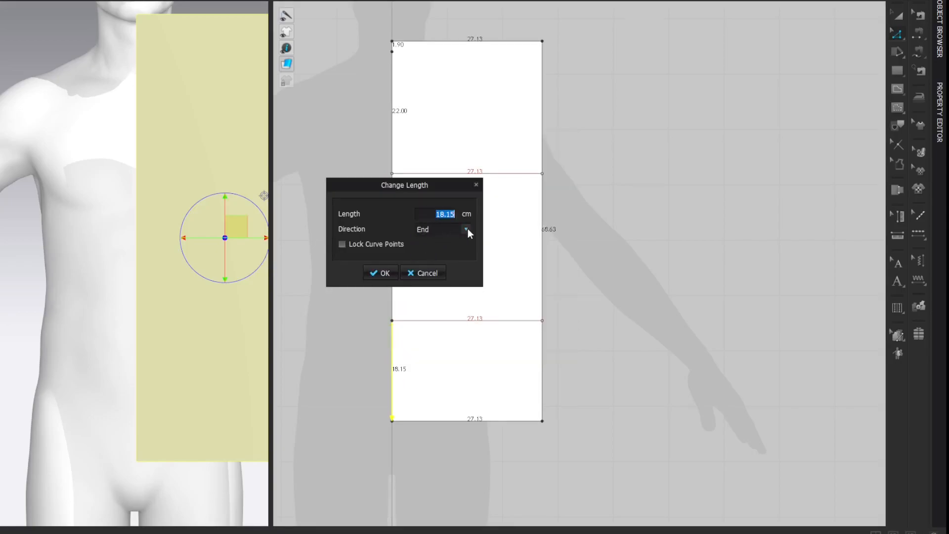
type("19.19")
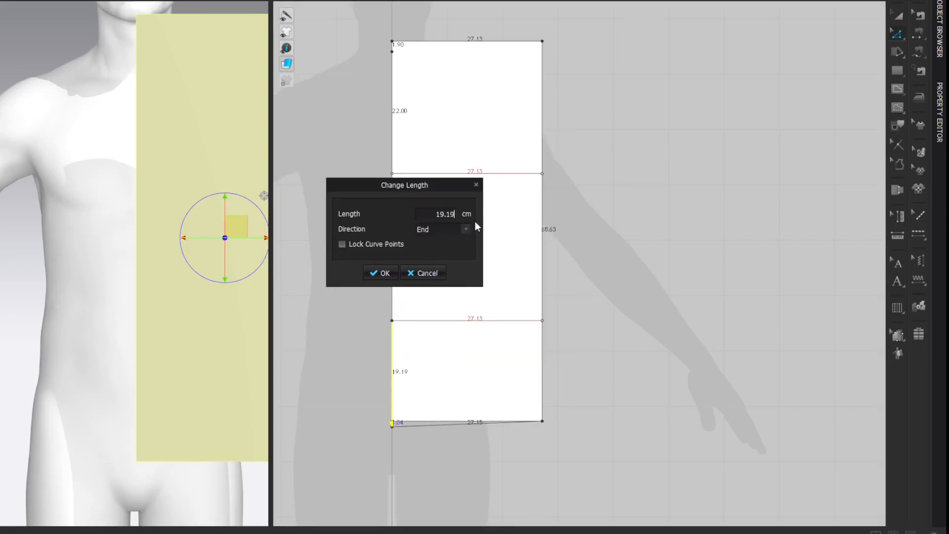
key("Return")
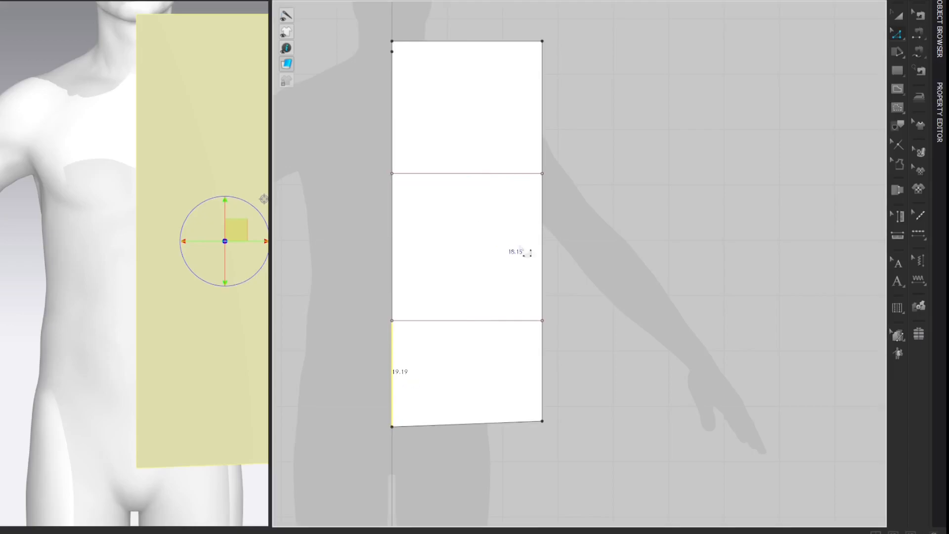
left_click_drag(542, 421, 542, 427)
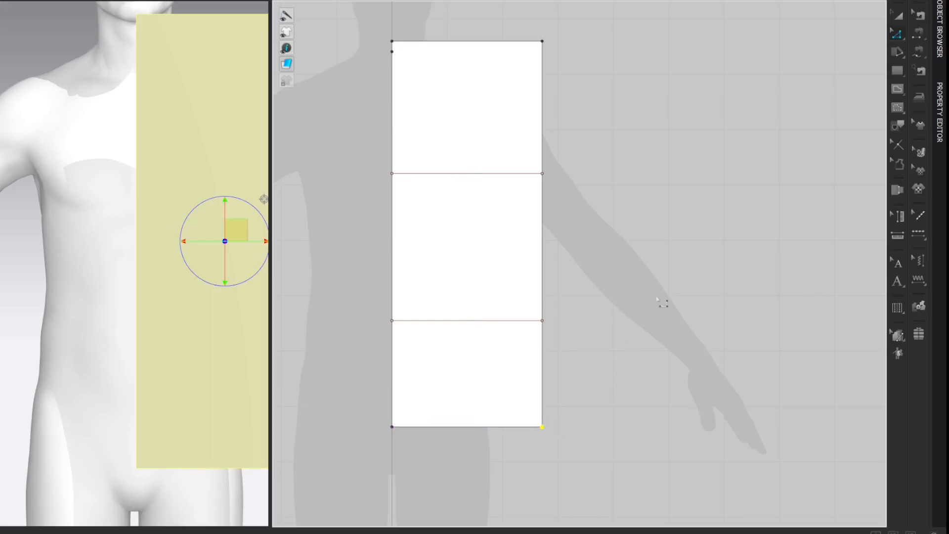
left_click(774, 121)
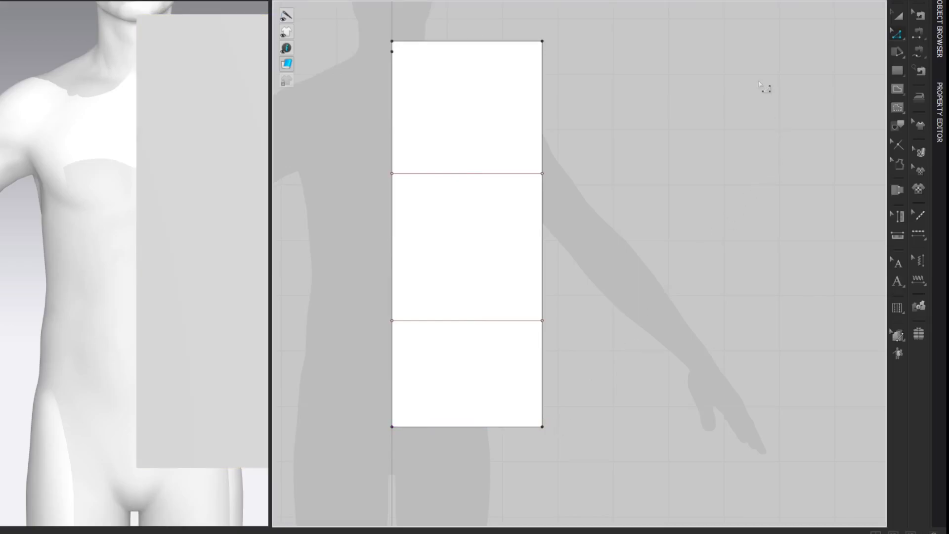
Look up the avatar's Across Back length in the body measurements.
left_click(150, 0)
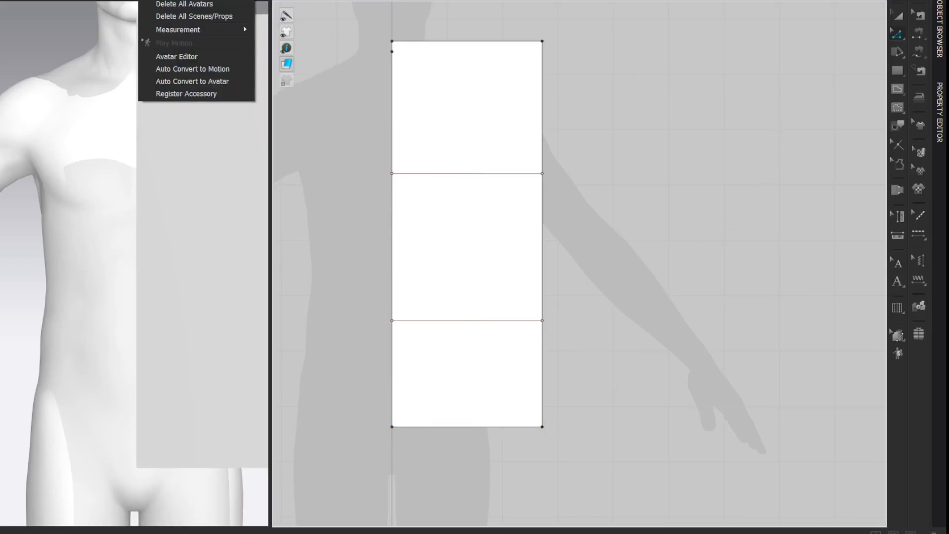
left_click(170, 57)
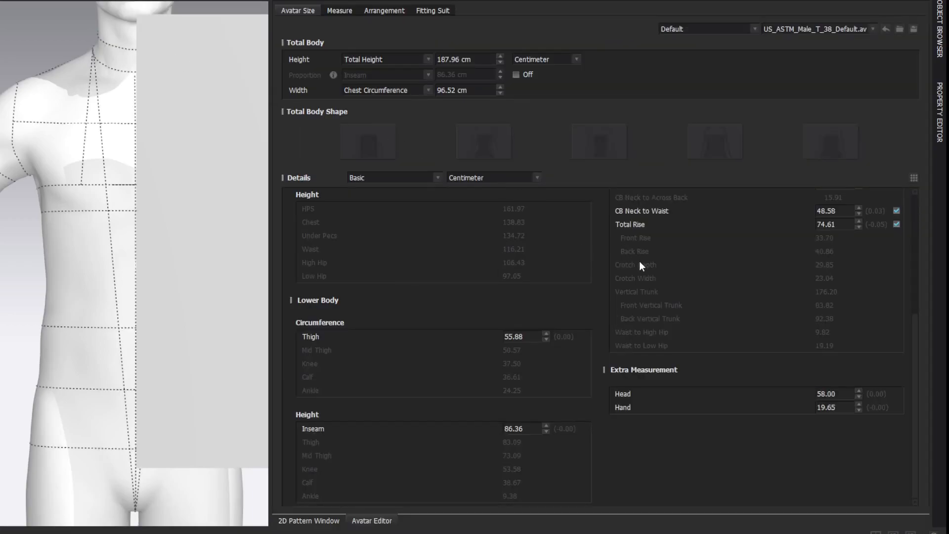
scroll(639, 260, "up", 5)
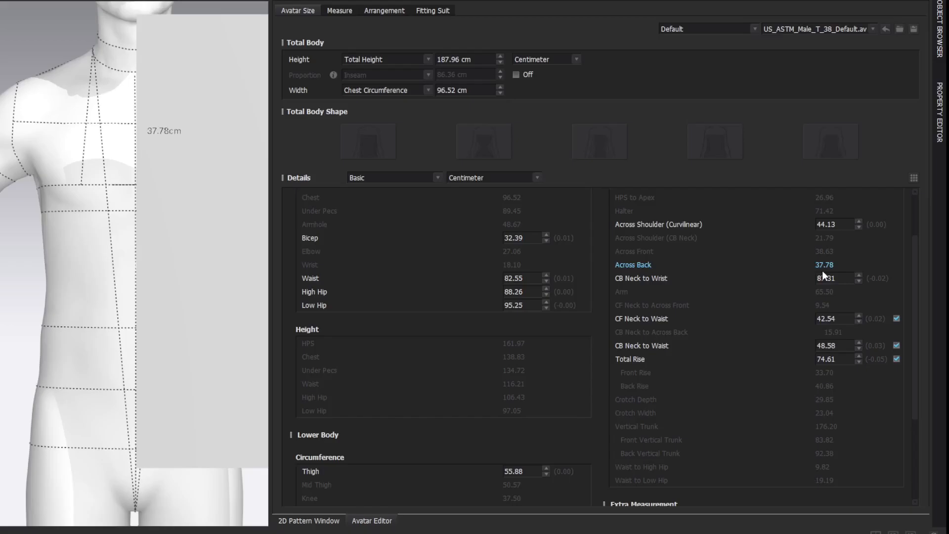
left_click(927, 9)
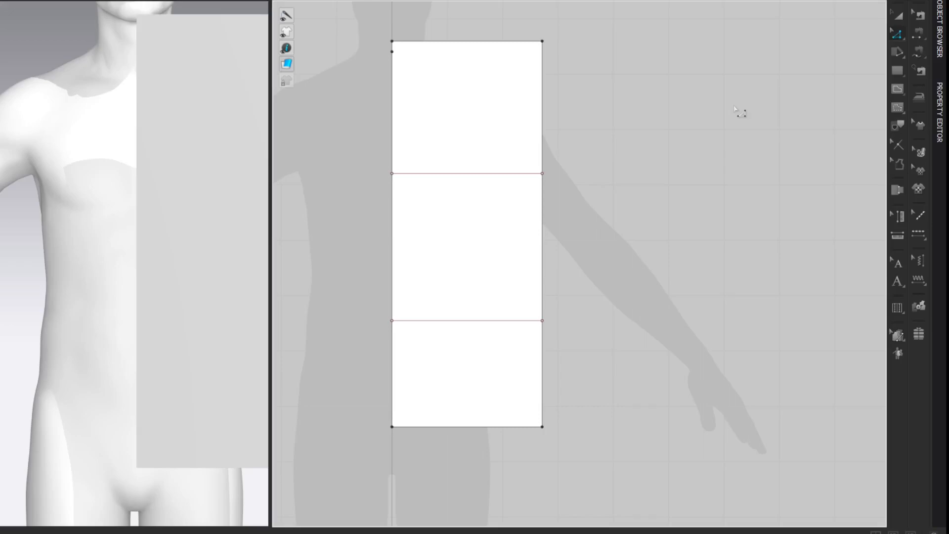
Split the upper horizontal internal line at half the Across Back length (37.78/2), making the first segment 18.89 cm from the centre edge.
left_click(426, 174)
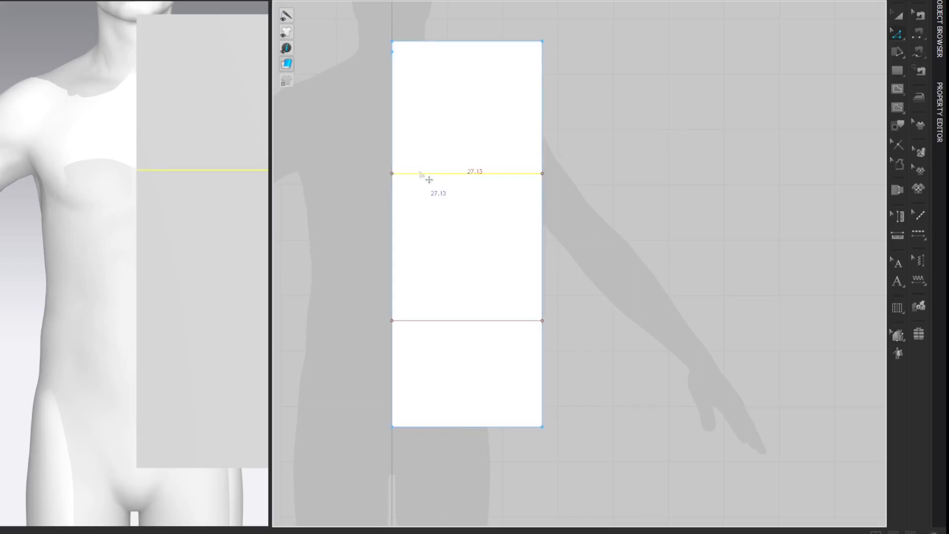
right_click(421, 173)
left_click(437, 244)
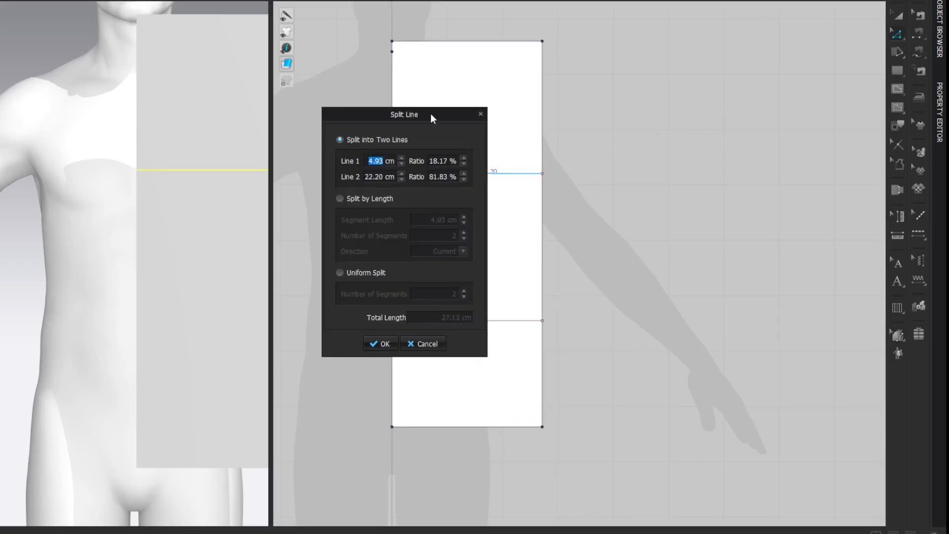
left_click_drag(431, 113, 297, 112)
right_click(243, 160)
left_click(260, 169)
left_click_drag(373, 143, 238, 117)
type("37.78")
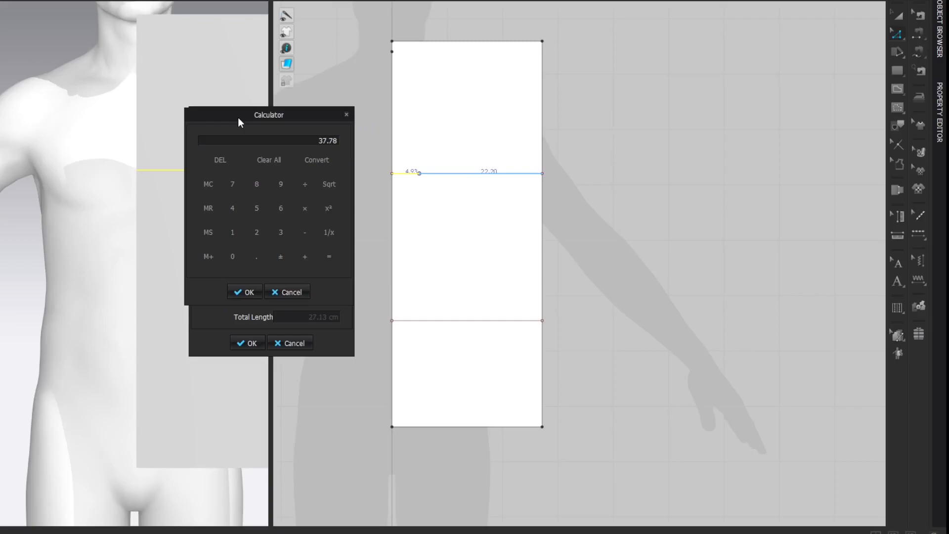
type("/2")
key("Return")
left_click(244, 292)
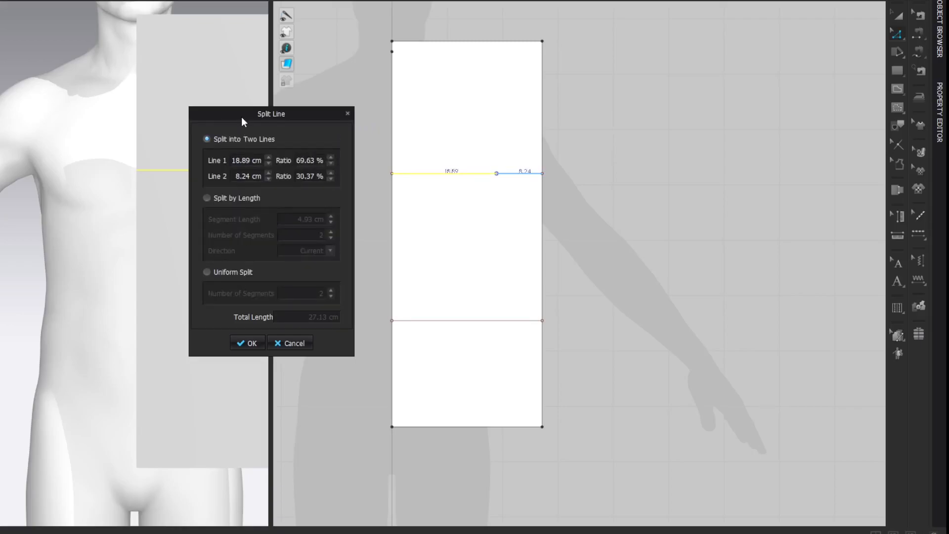
key("Return")
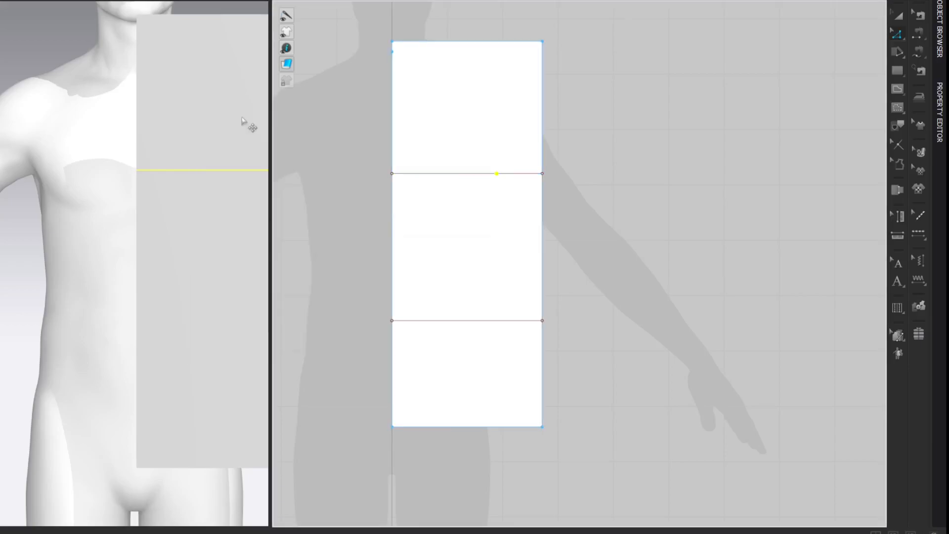
left_click(689, 88)
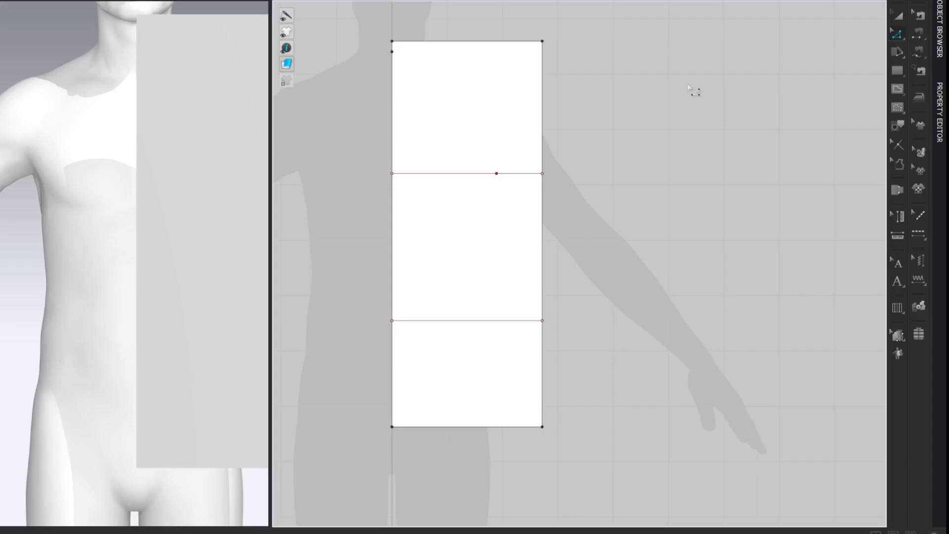
Draw a vertical internal line from the 18.89 cm split point up to the pattern's top edge.
key("g")
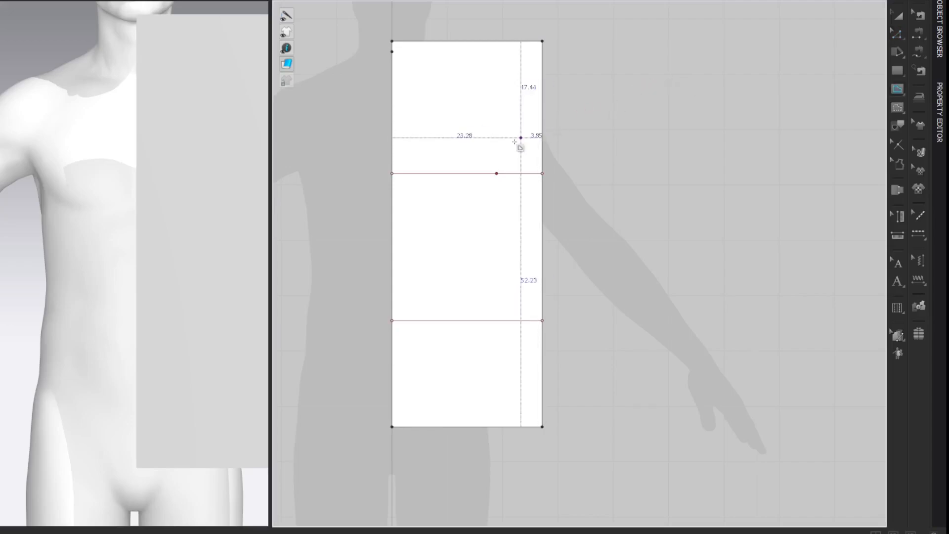
left_click(496, 172)
double_click(496, 41)
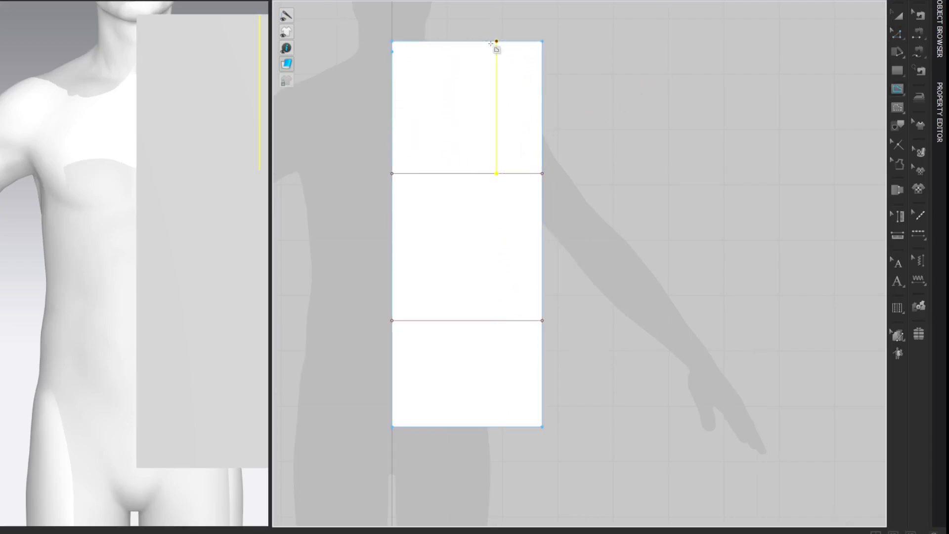
left_click(774, 58)
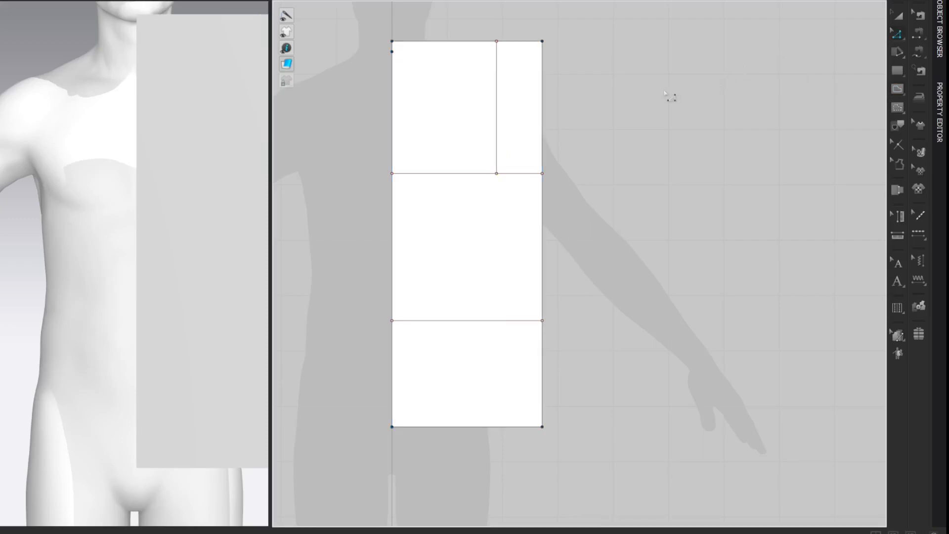
Split the 22 cm centre edge segment uniformly into 8 segments and delete every division point except the uppermost one.
left_click(393, 88)
right_click(392, 83)
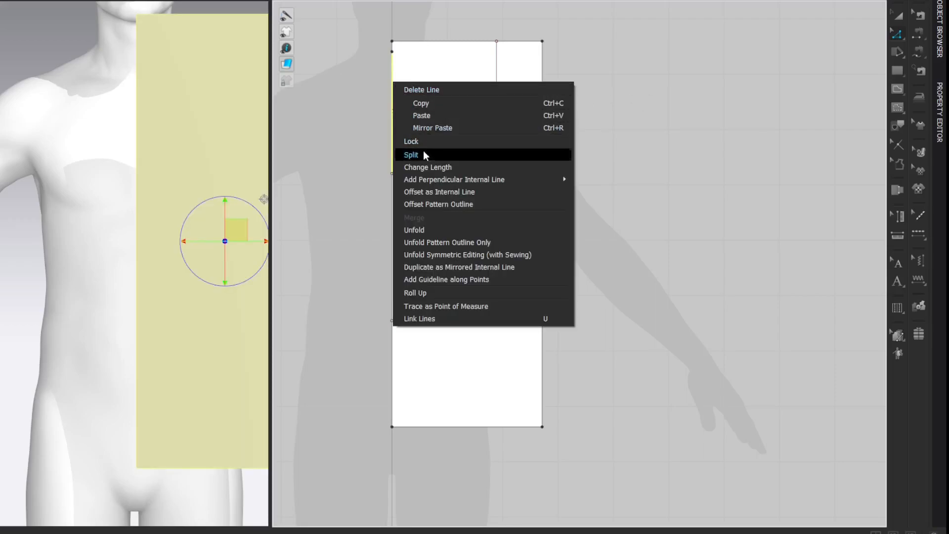
left_click(424, 155)
left_click_drag(411, 113, 281, 115)
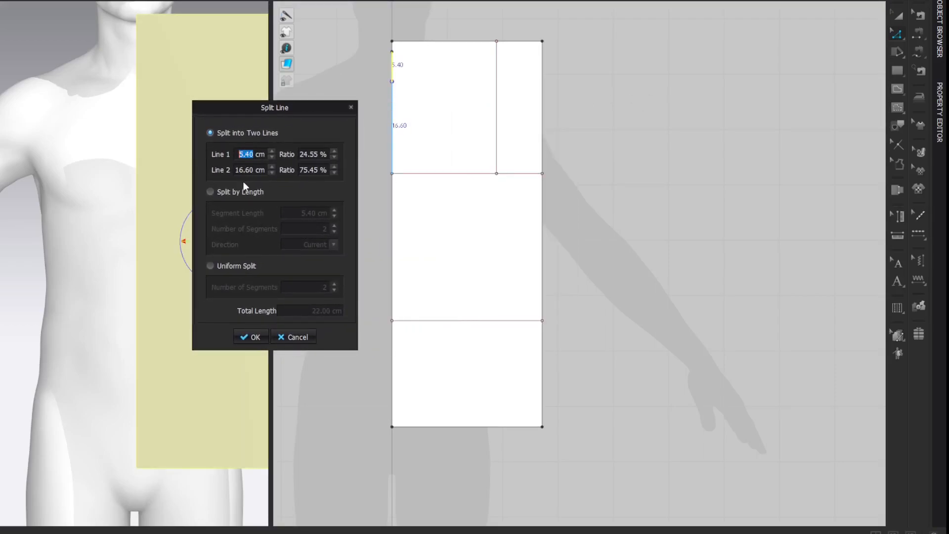
left_click(210, 265)
left_click(336, 284)
left_click(336, 284)
left_click(336, 283)
left_click(336, 283)
left_click(336, 284)
left_click(336, 283)
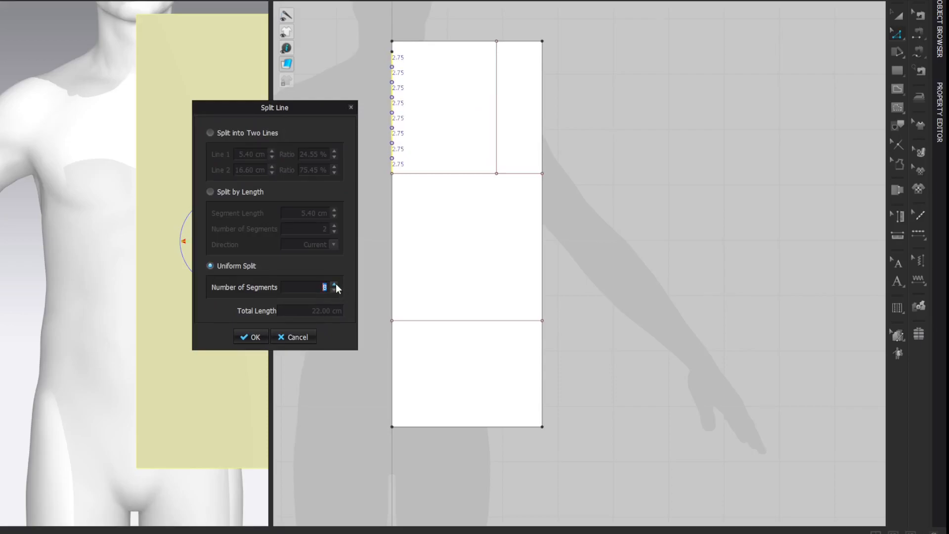
left_click(249, 337)
left_click_drag(375, 75, 414, 176)
key("Delete")
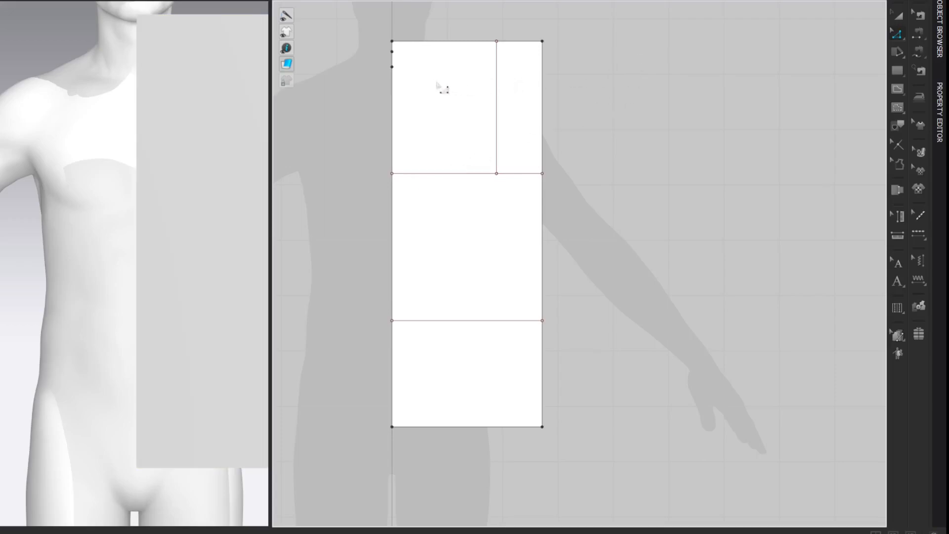
Move the remaining division point 0.80 cm up along the centre edge.
left_click(393, 66)
right_click(402, 70)
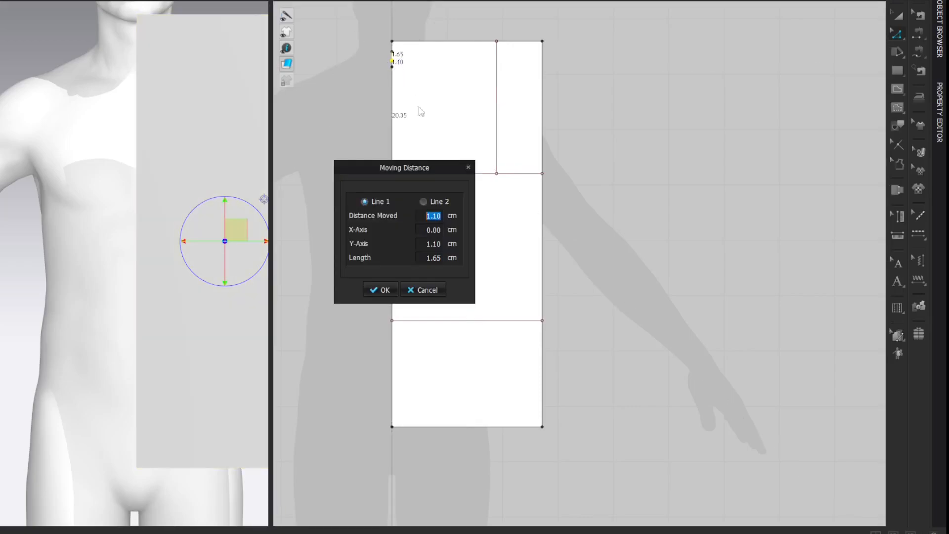
type("0.80")
key("Return")
left_click(694, 158)
Draw a horizontal internal line from the moved centre edge point across to the vertical across-back line.
key("x")
left_click(391, 62)
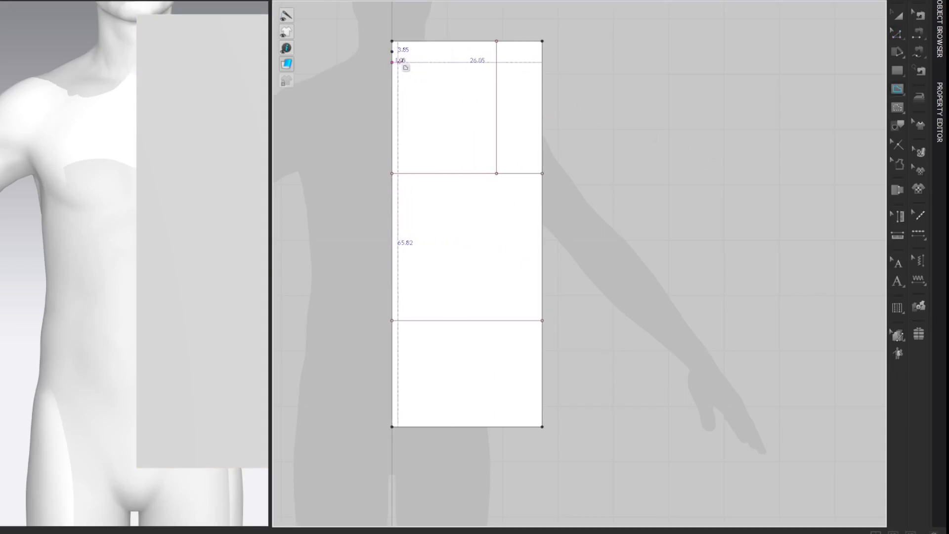
left_click(496, 62)
key("z")
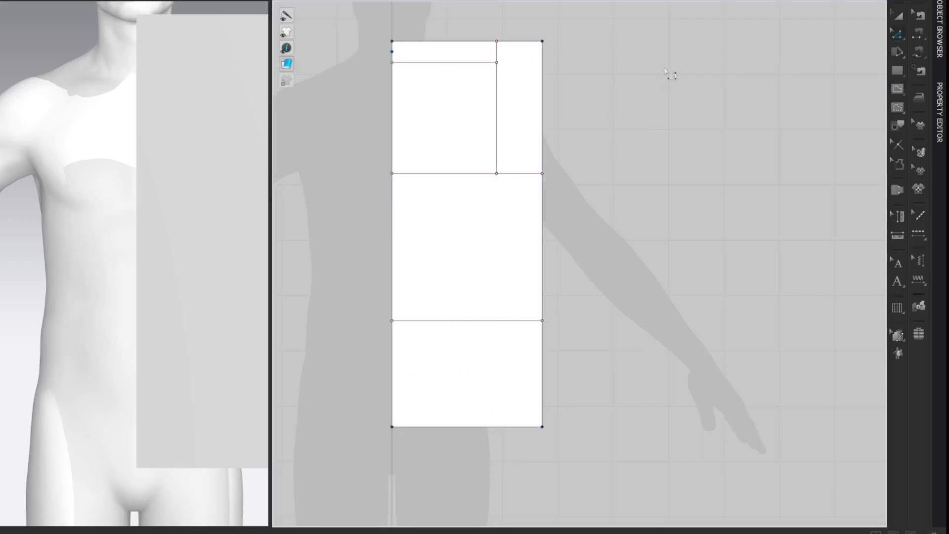
Extend the outer end of the new horizontal line 1.75 cm horizontally past the vertical across-back line.
left_click_drag(496, 63, 514, 72)
right_click(514, 72)
type("1.75")
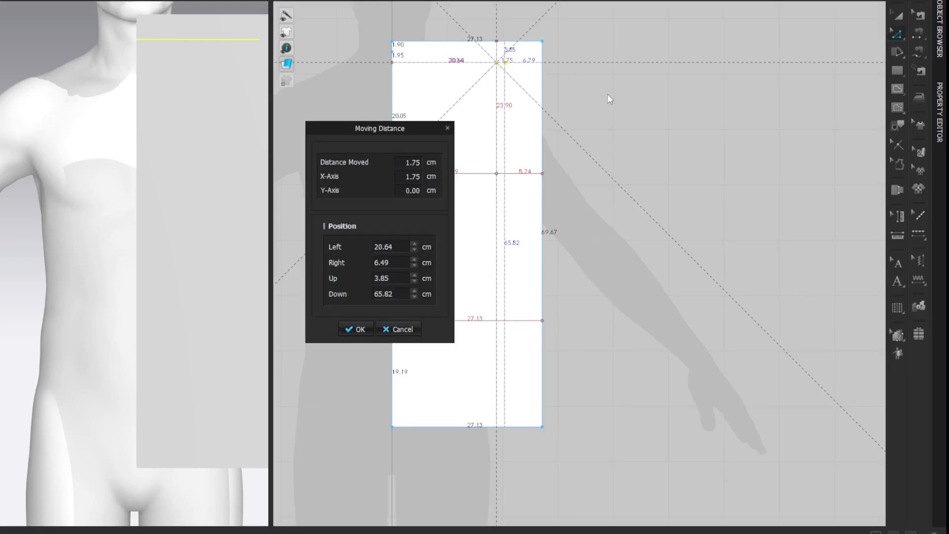
key("Return")
left_click(671, 75)
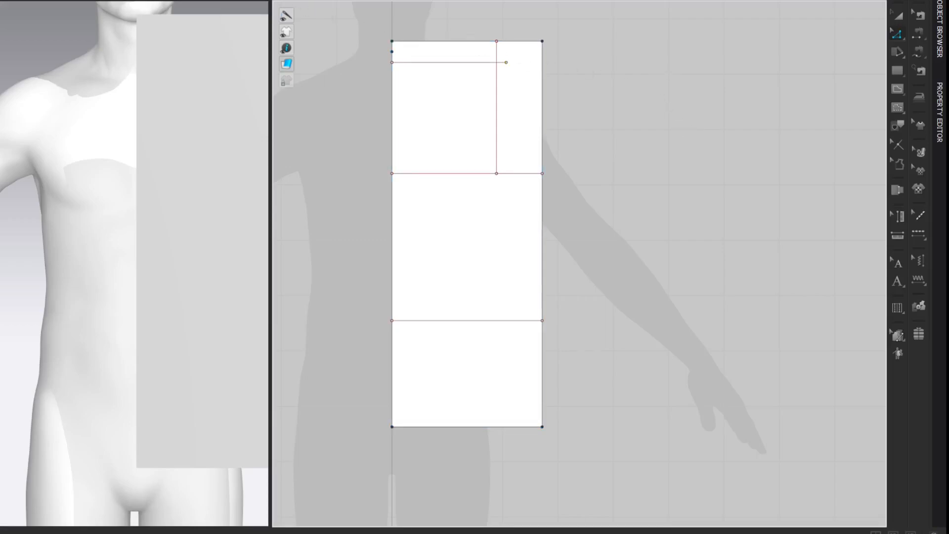
Look up the avatar's Neck Base circumference in the body measurements.
left_click(150, 0)
left_click(153, 53)
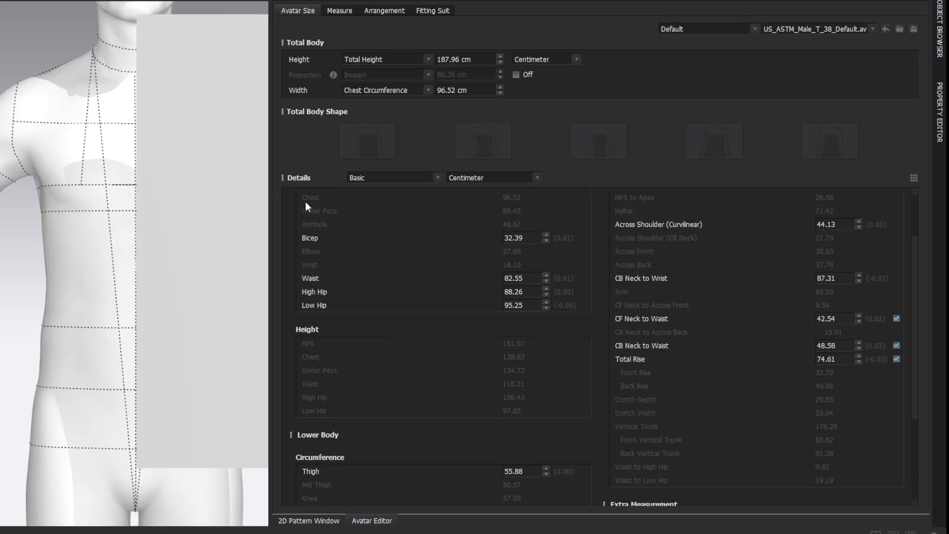
scroll(305, 202, "up", 2)
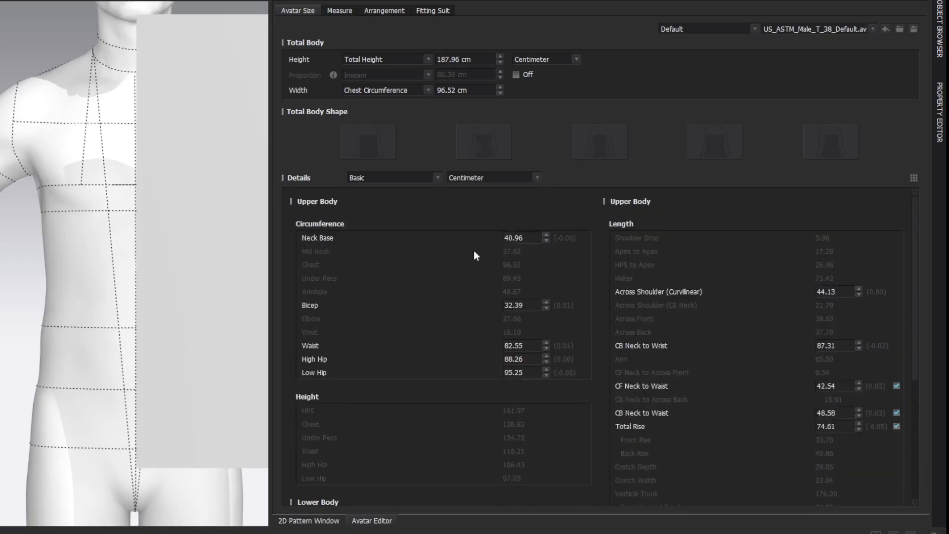
left_click(527, 242)
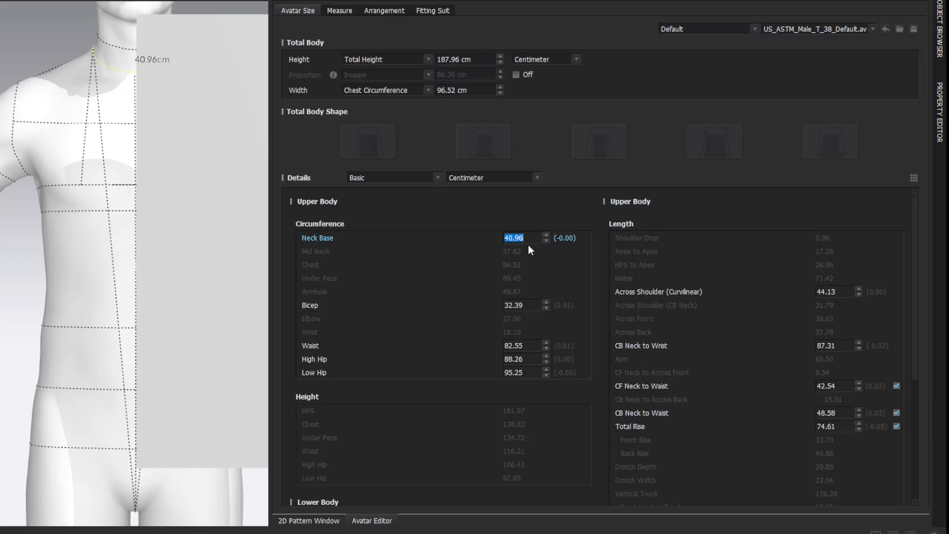
left_click(925, 2)
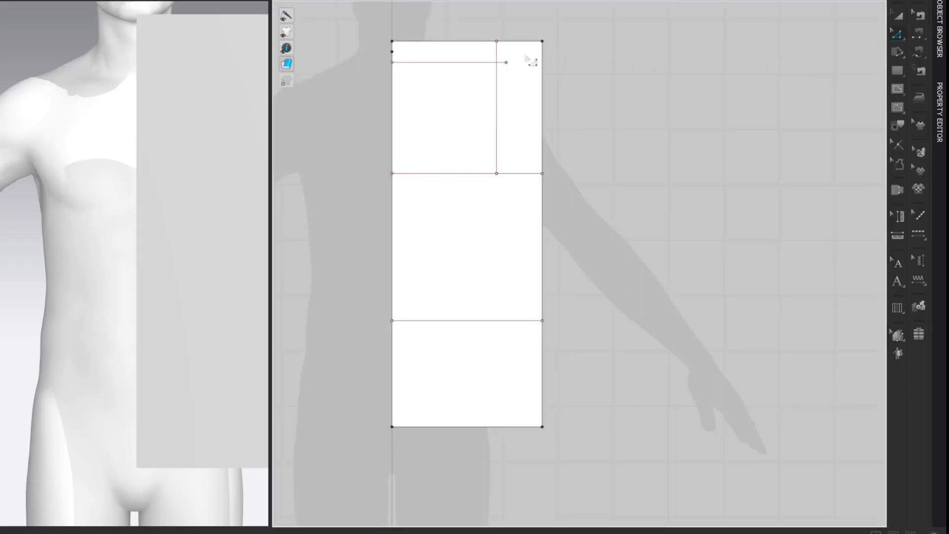
Split the block's top edge at a neck-width point 8.79 cm from the centre edge.
left_click(433, 42)
right_click(429, 44)
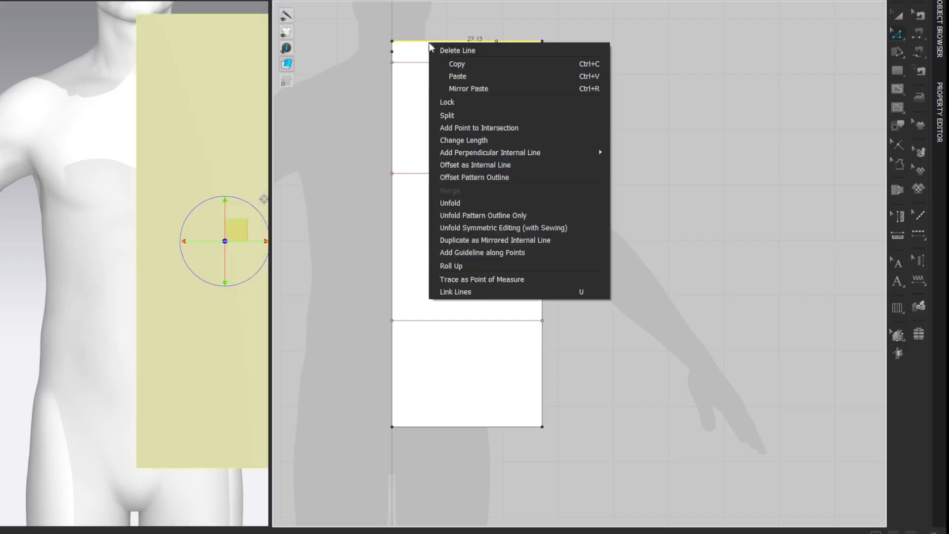
left_click(441, 115)
right_click(375, 157)
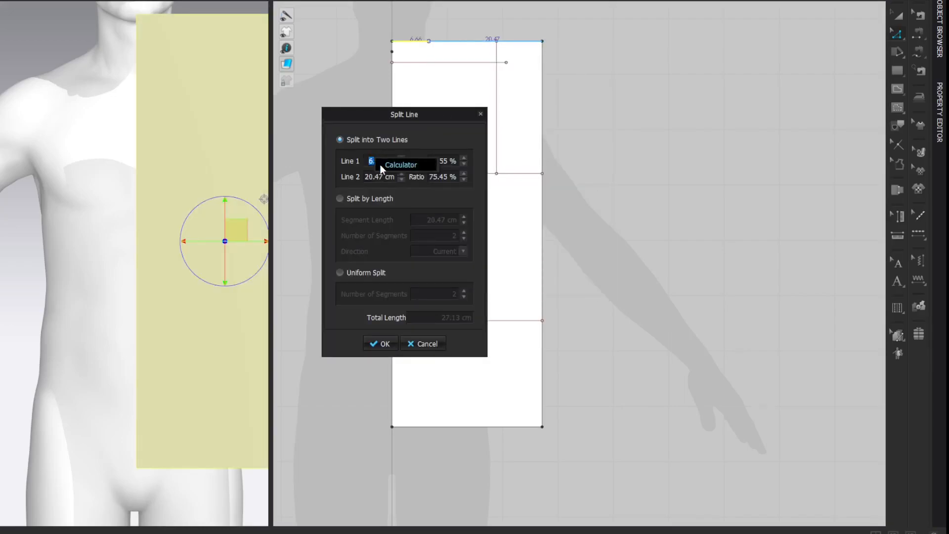
left_click(380, 164)
type("40.96")
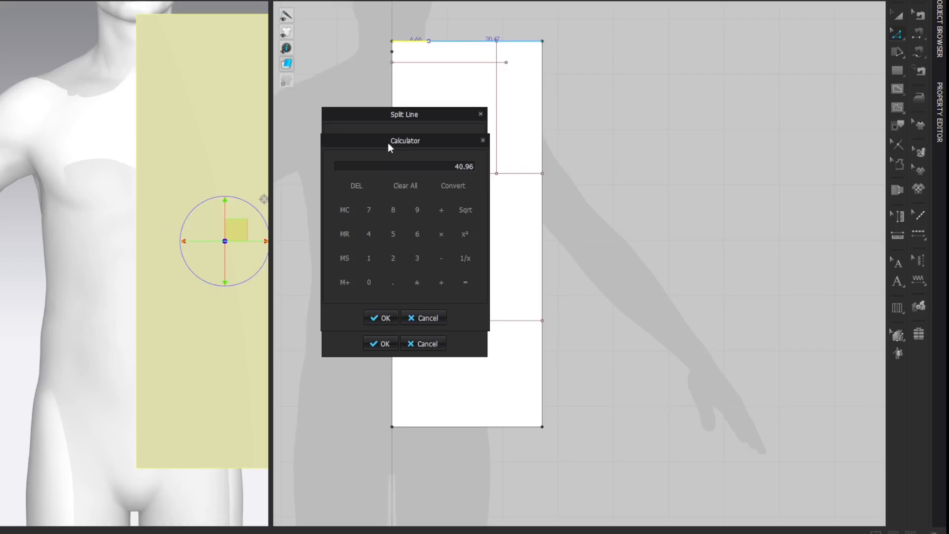
type("/5-0.")
type("8.792")
left_click(381, 318)
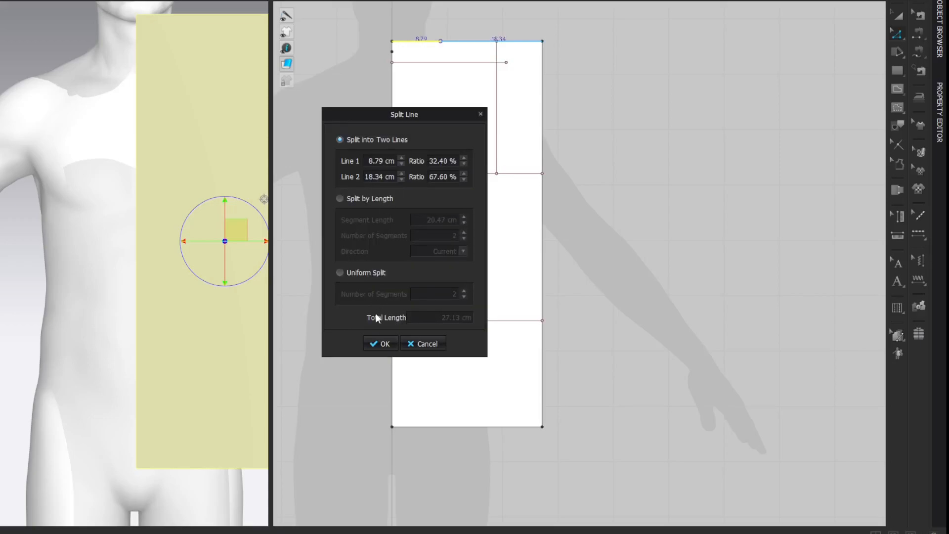
left_click(380, 341)
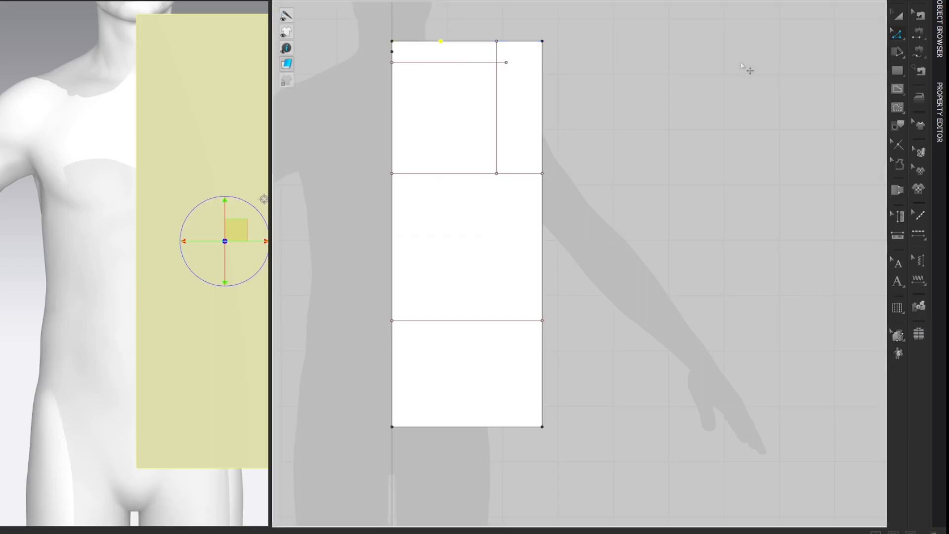
Draw an internal line from the neck-width point to the upper centre edge point and curve it into a shallow back neckline.
key("g")
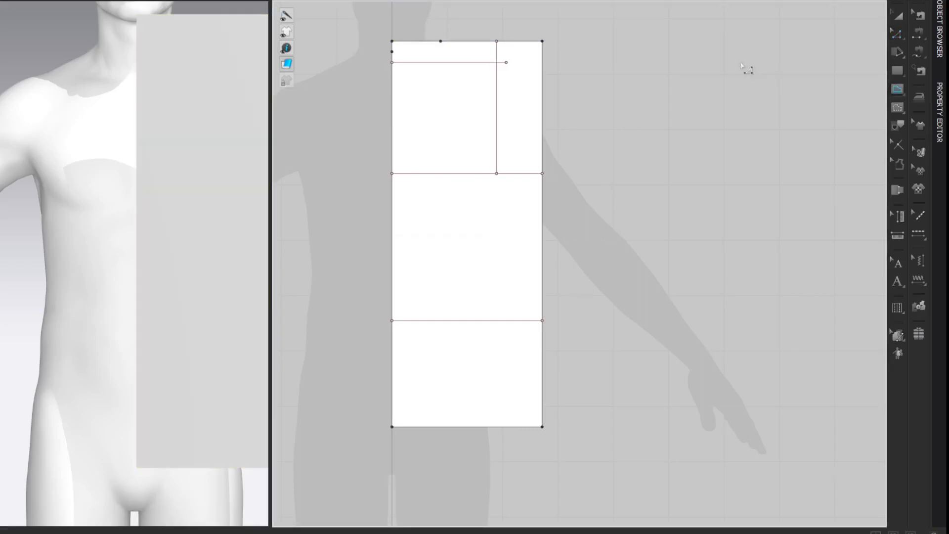
left_click(440, 41)
left_click(392, 50)
key("c")
left_click_drag(422, 49, 441, 57)
left_click(789, 29)
Split the centre edge between the back neck point and the chest line, placing the front neck point 7.39 cm below the back neck point.
left_click(394, 57)
left_click(407, 62)
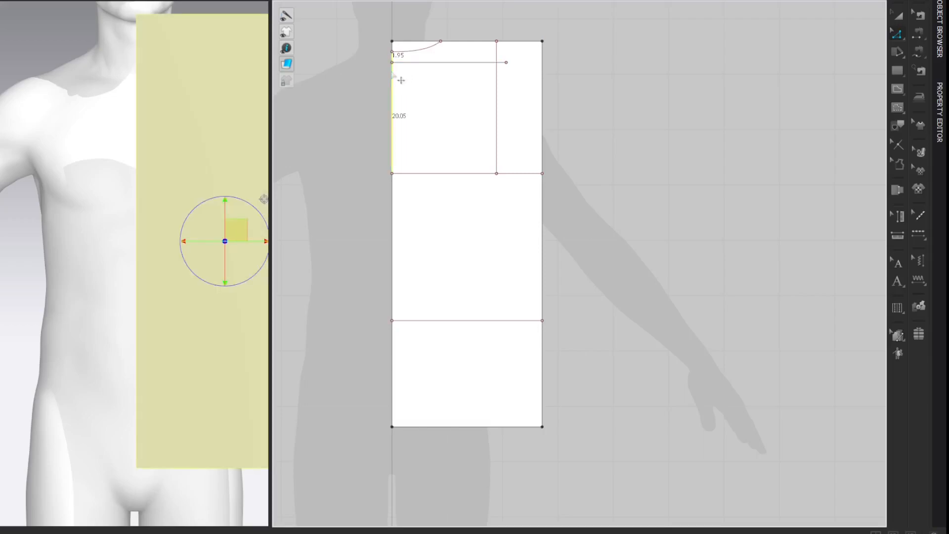
right_click(393, 73)
left_click(418, 144)
left_click_drag(422, 112, 304, 91)
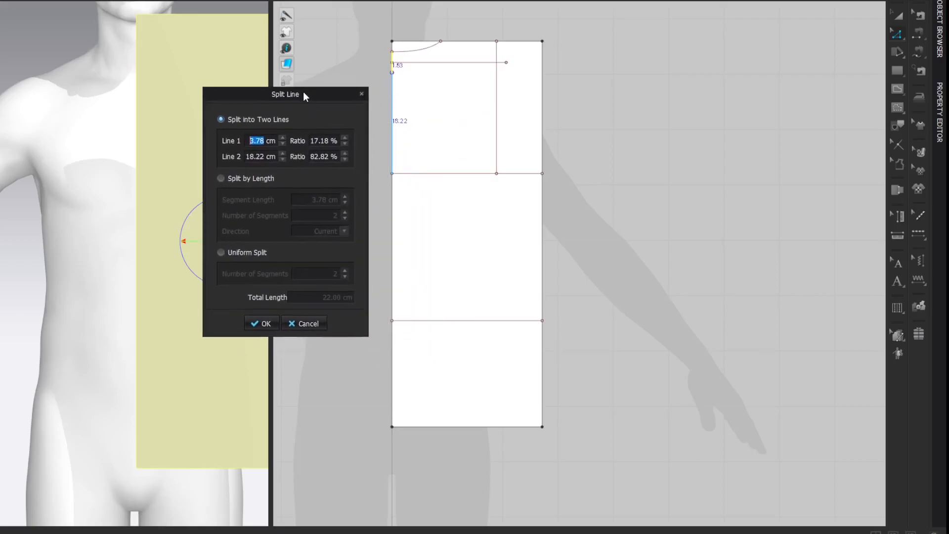
left_click(270, 142)
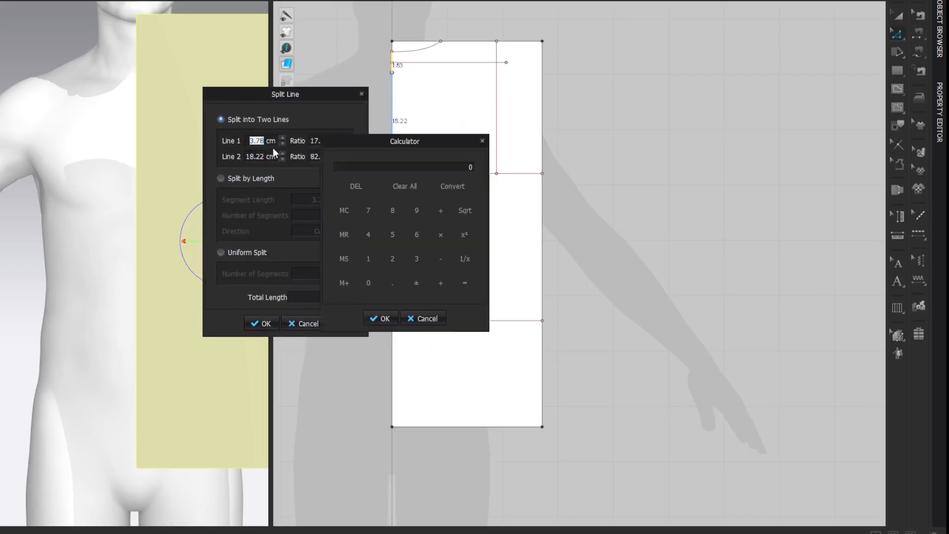
left_click_drag(380, 144, 268, 109)
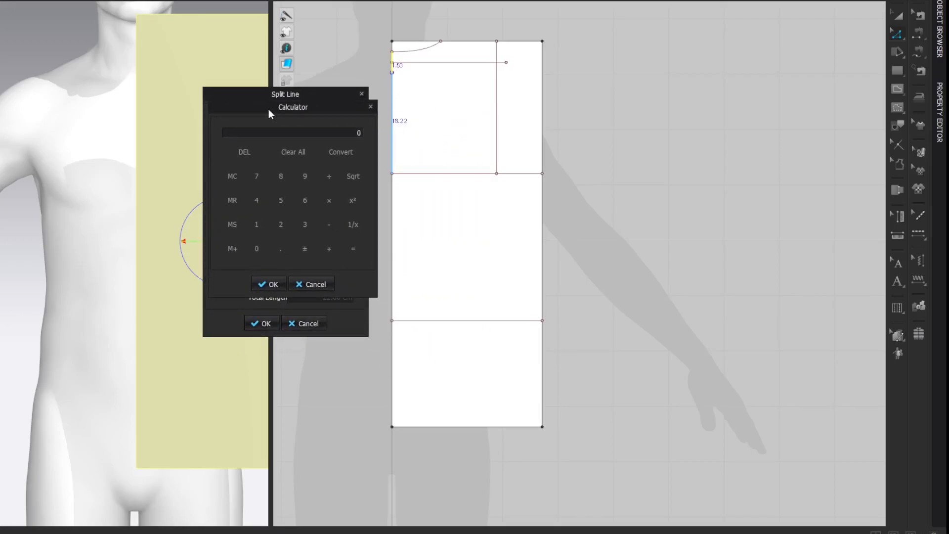
type("40.96/5+0.8")
key("equal")
left_click(265, 281)
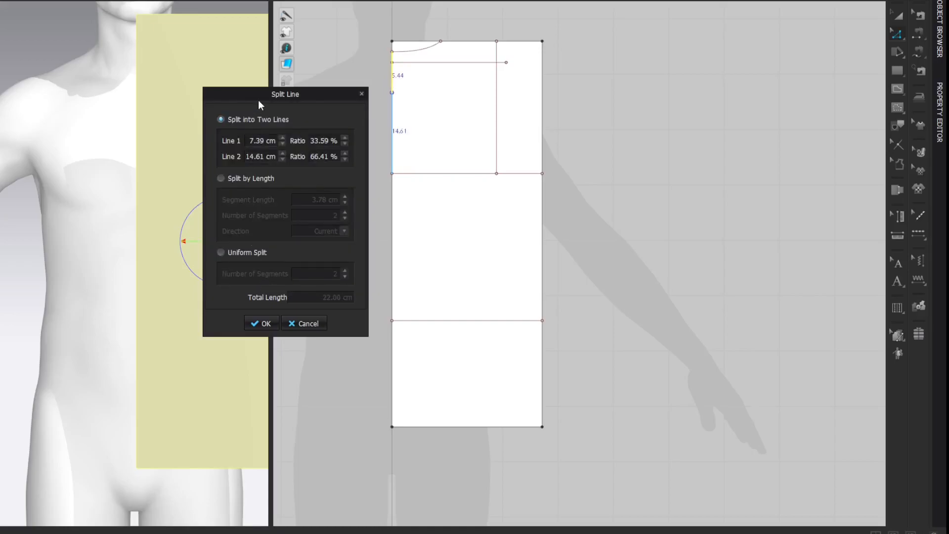
key("Return")
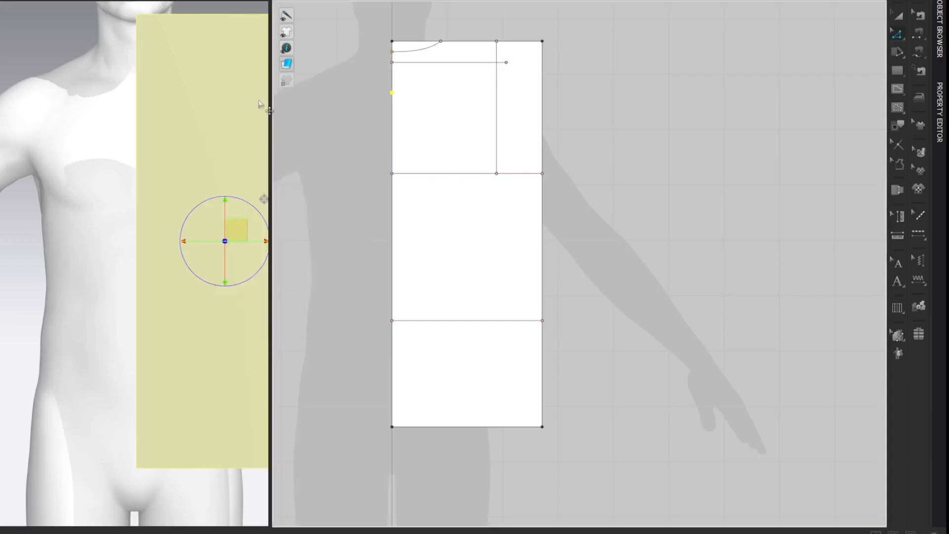
left_click(809, 86)
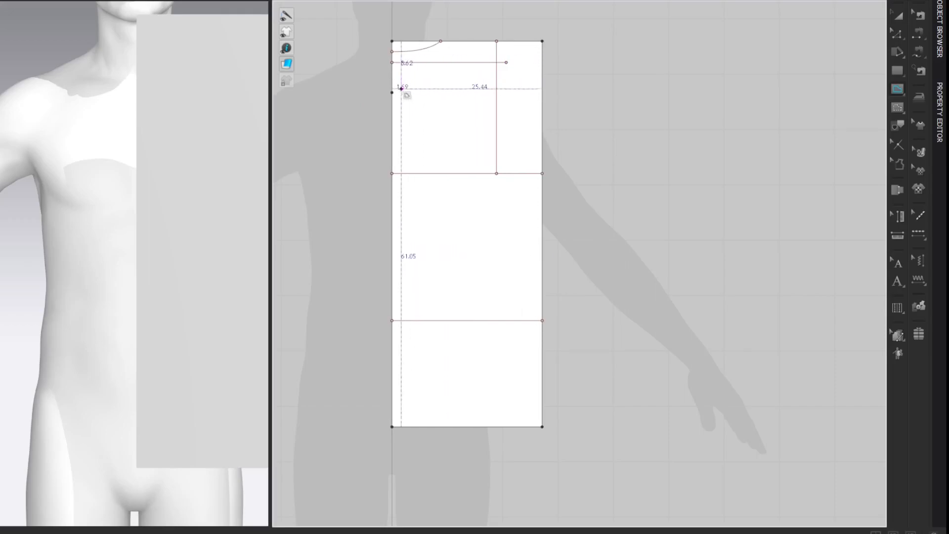
Draw an internal line from the front neck point to the neck-width point and curve it into a deep front neckline.
left_click(392, 92)
left_click(441, 41)
key("c")
left_click_drag(419, 70, 439, 76)
key("z")
left_click(779, 31)
Draw a straight shoulder line from the neck-width point to the outer end of the upper horizontal line.
key("g")
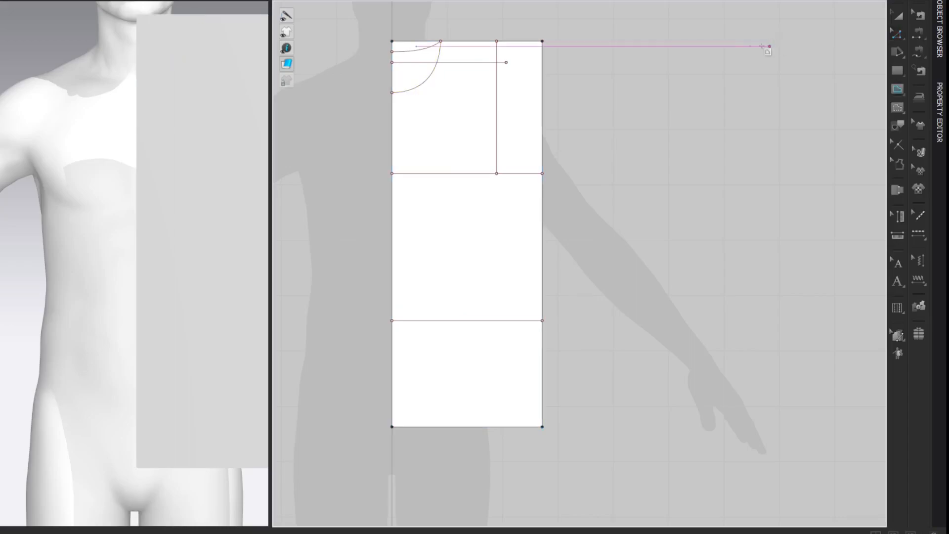
left_click(440, 41)
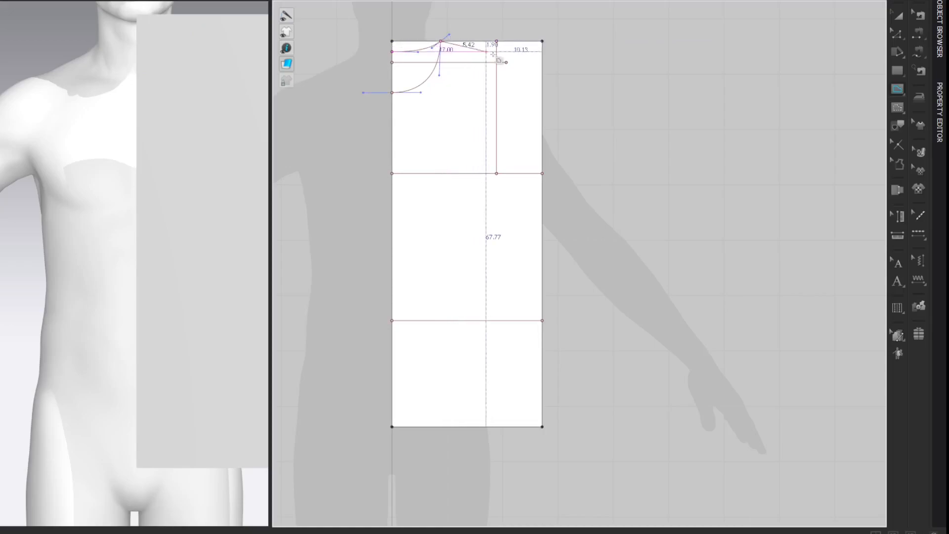
double_click(506, 62)
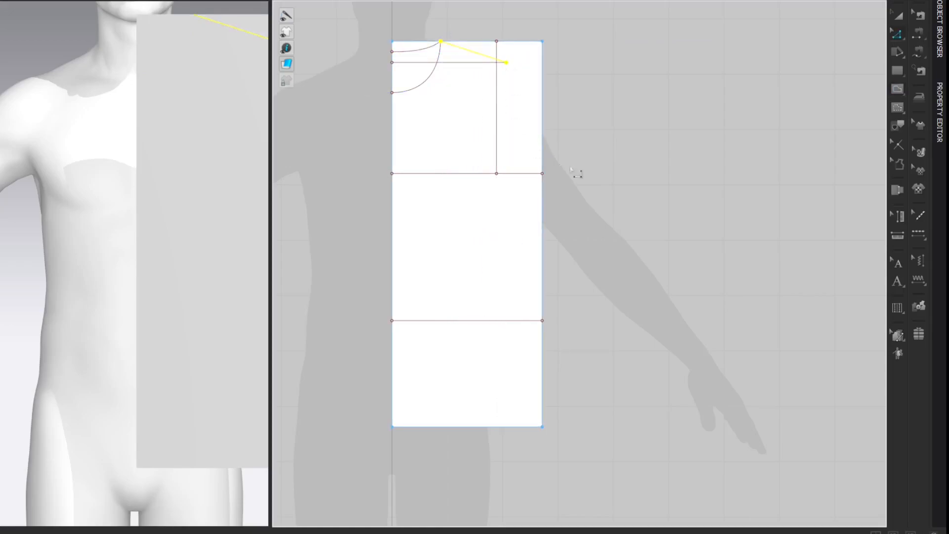
left_click(731, 47)
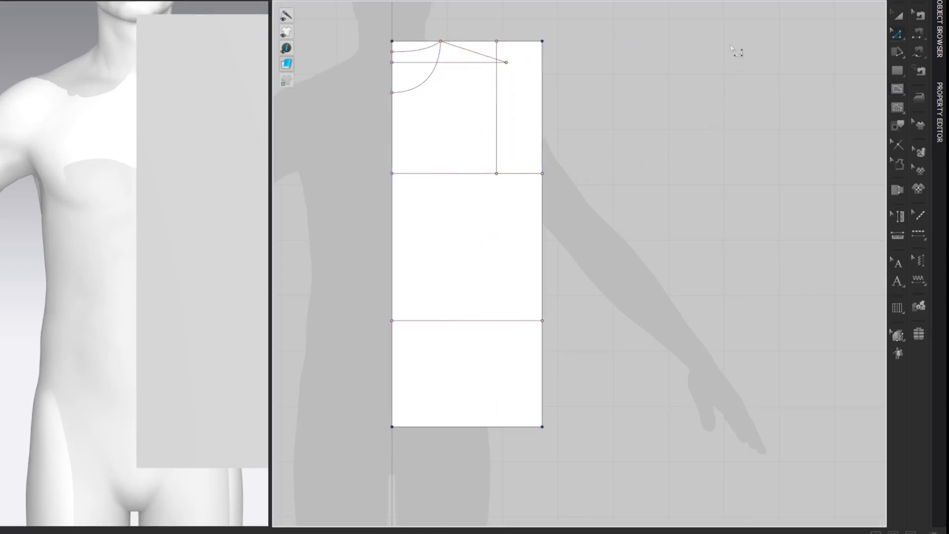
Add a 5 cm perpendicular internal line at 90° from the shoulder line's outer end and convert it to a baseline.
right_click(506, 62)
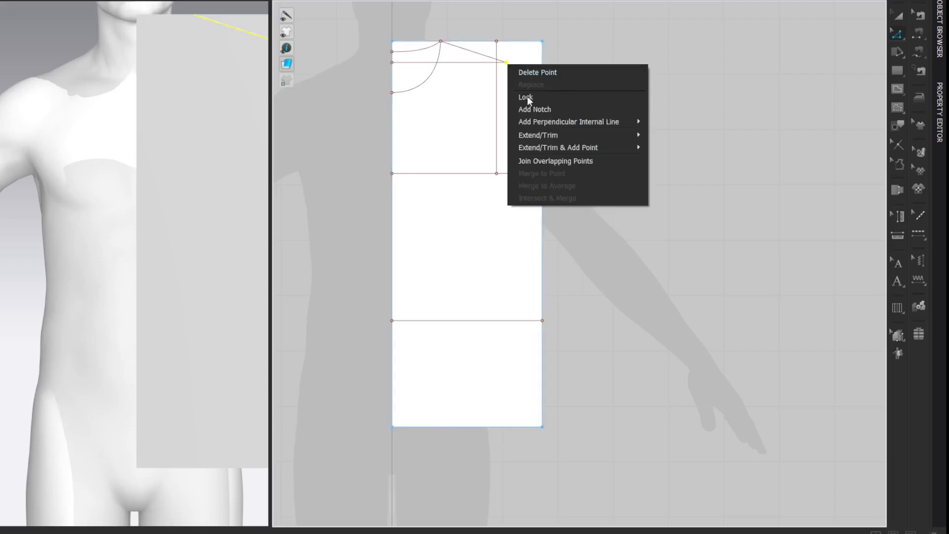
mouse_move(551, 121)
left_click(664, 146)
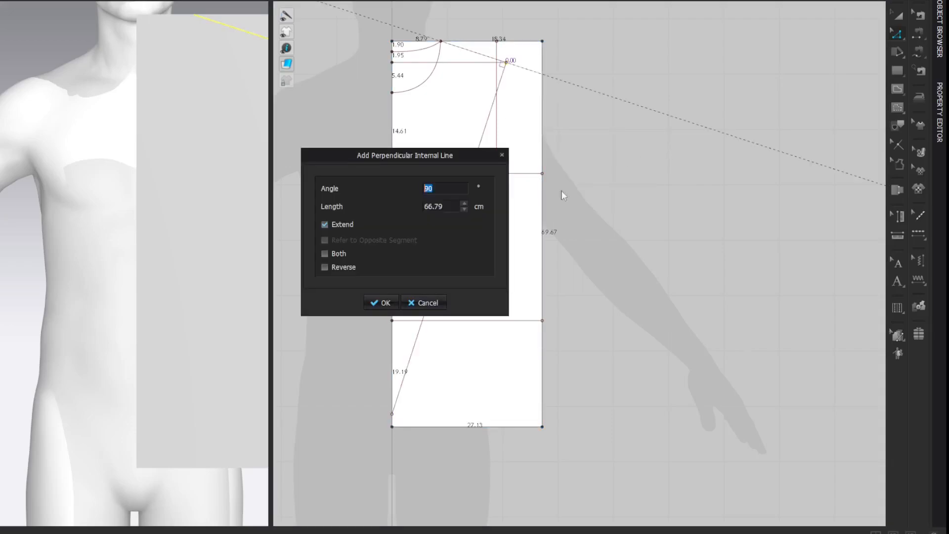
double_click(444, 207)
type("5")
key("Return")
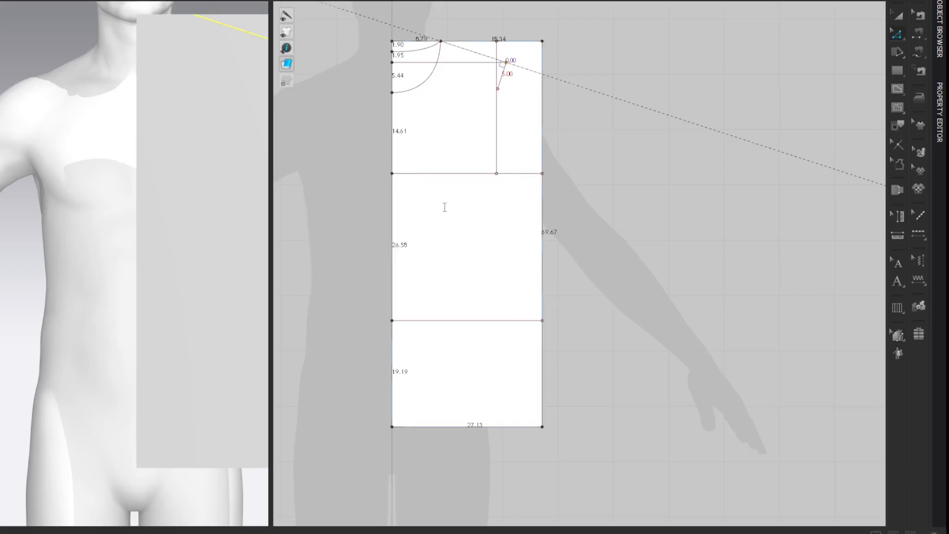
left_click(637, 69)
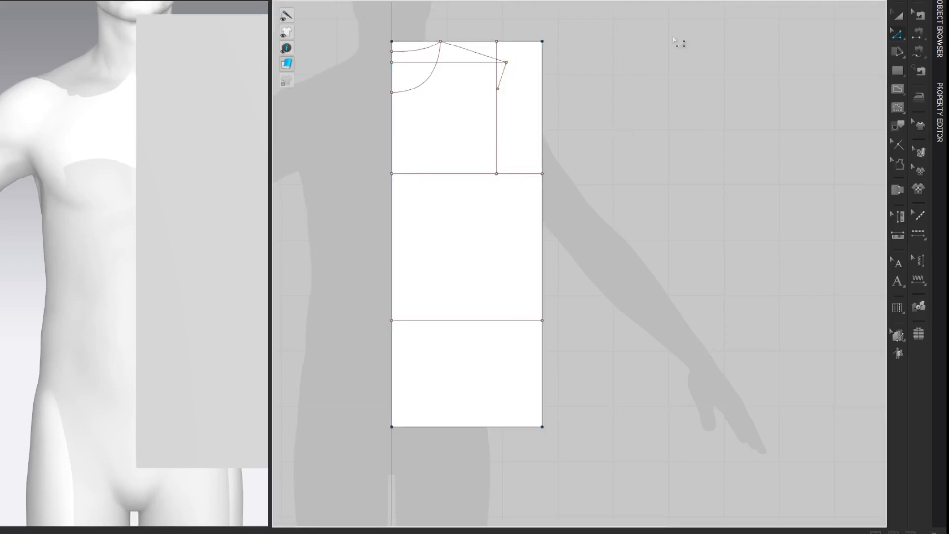
right_click(505, 70)
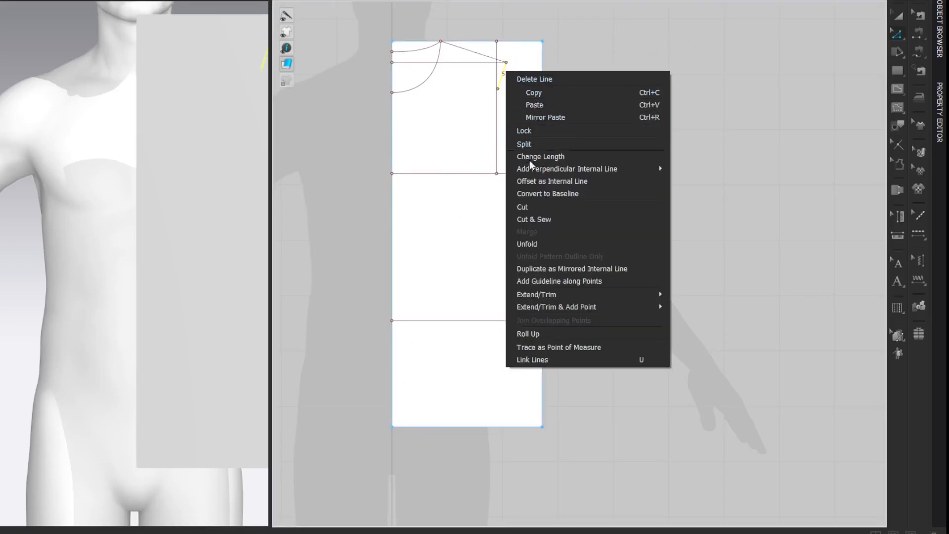
left_click(534, 194)
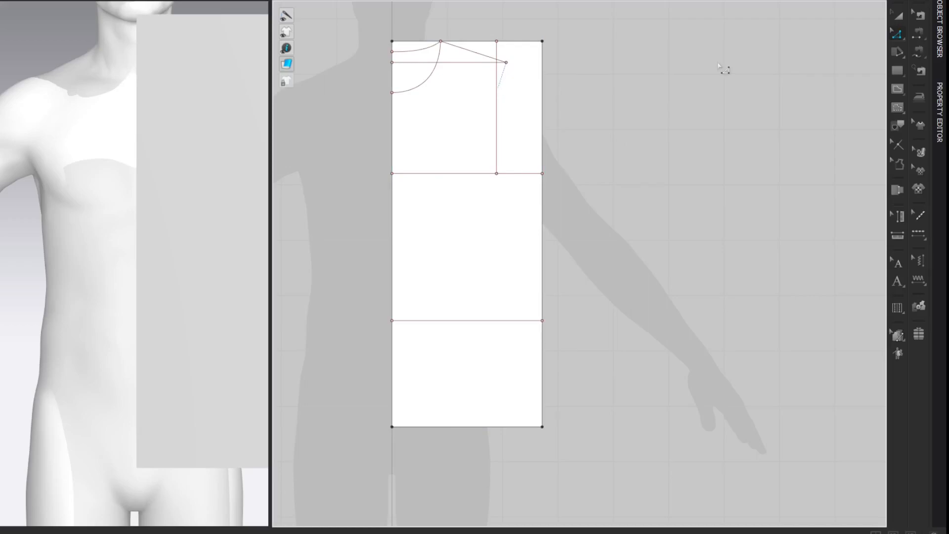
Draw an internal line from the shoulder tip to the chest line's outer end and curve it inward as the armhole.
left_click(505, 62)
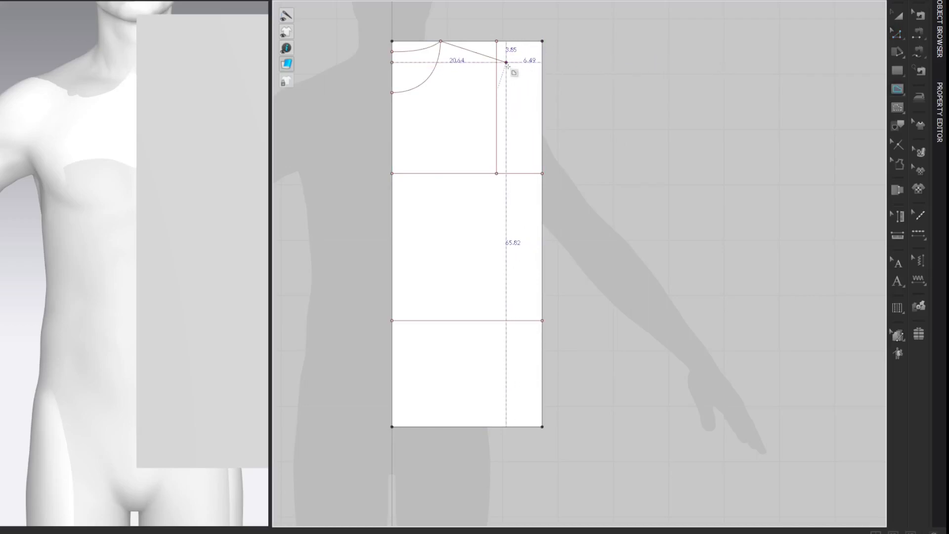
left_click(542, 173)
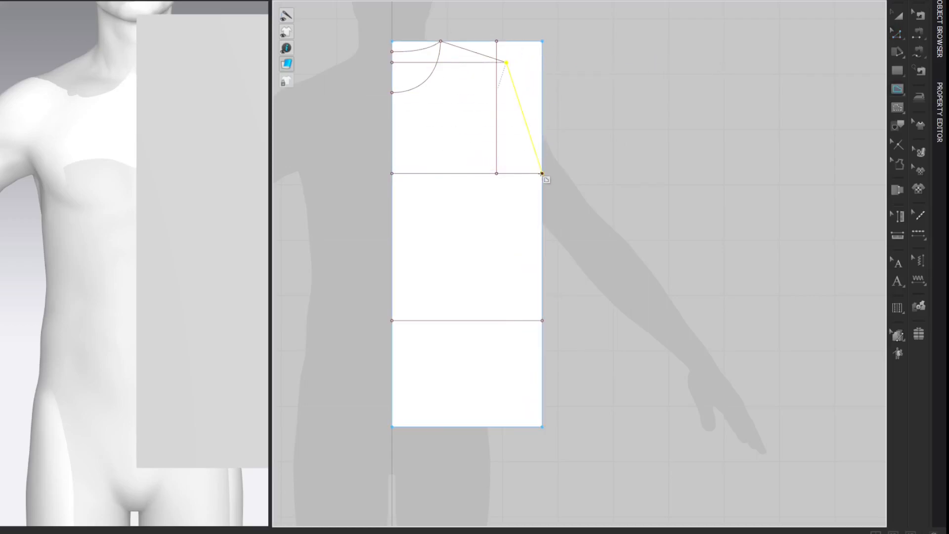
key("c")
left_click_drag(529, 136, 508, 181)
key("z")
left_click(791, 40)
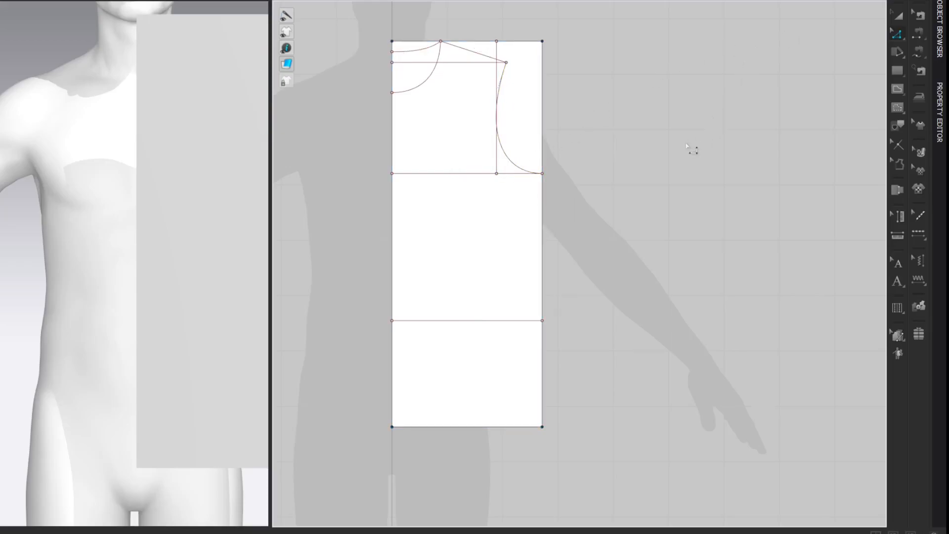
Draw a separate rectangular pattern piece about 28.58 cm wide and 47.56 cm high to the left of the block.
right_click_drag(610, 165, 808, 167)
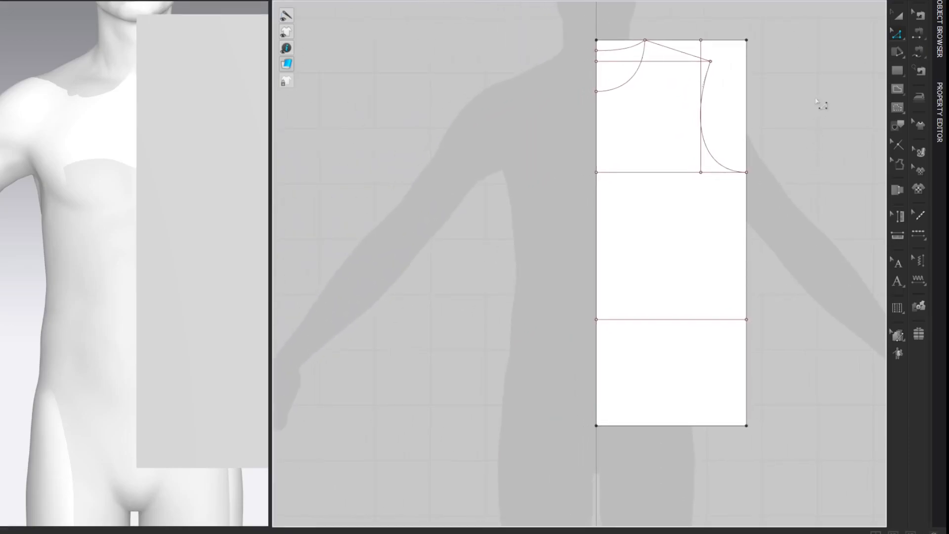
key("a")
key("s")
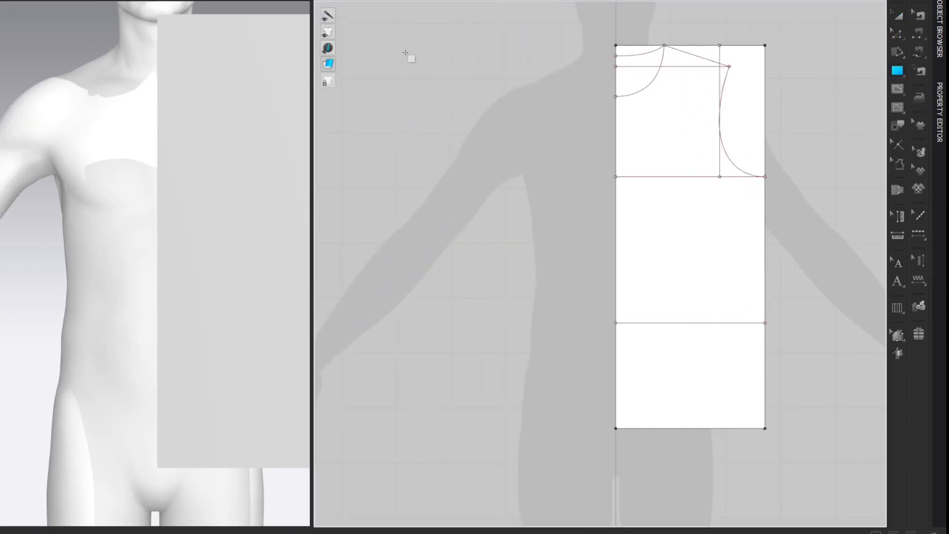
left_click_drag(404, 40, 561, 303)
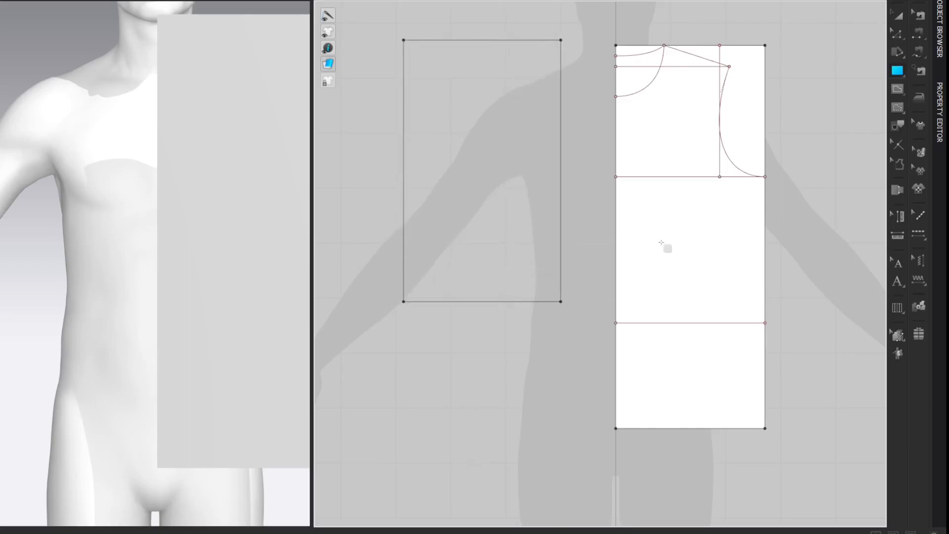
key("z")
left_click(830, 74)
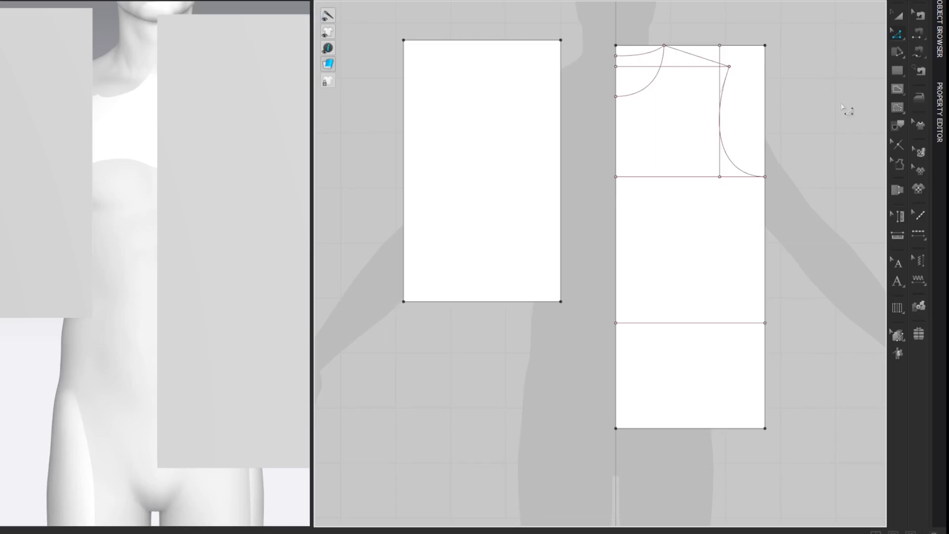
Set the new rectangle's top edge length to 35.55 cm, changing it in the End direction.
left_click(528, 41)
right_click(528, 42)
left_click(547, 126)
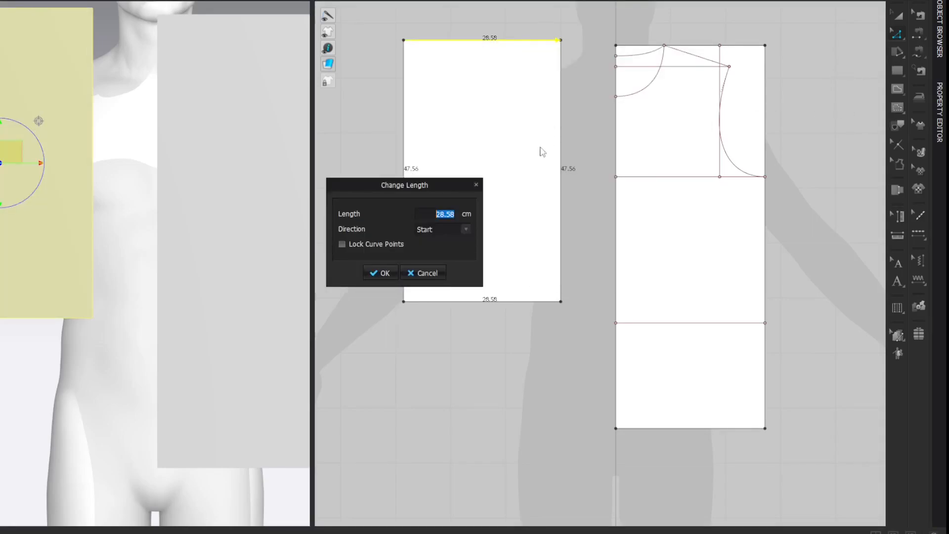
left_click(466, 230)
left_click(450, 243)
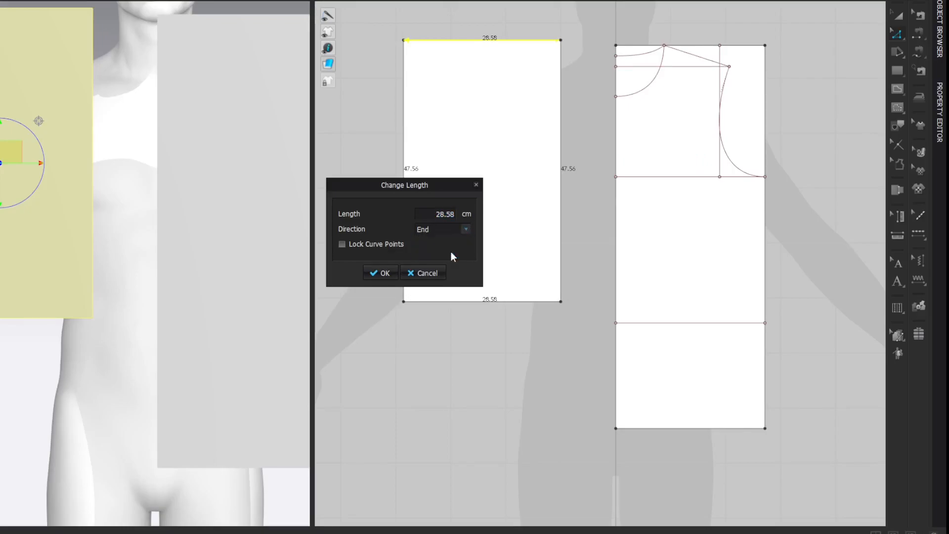
double_click(438, 211)
type("35.45")
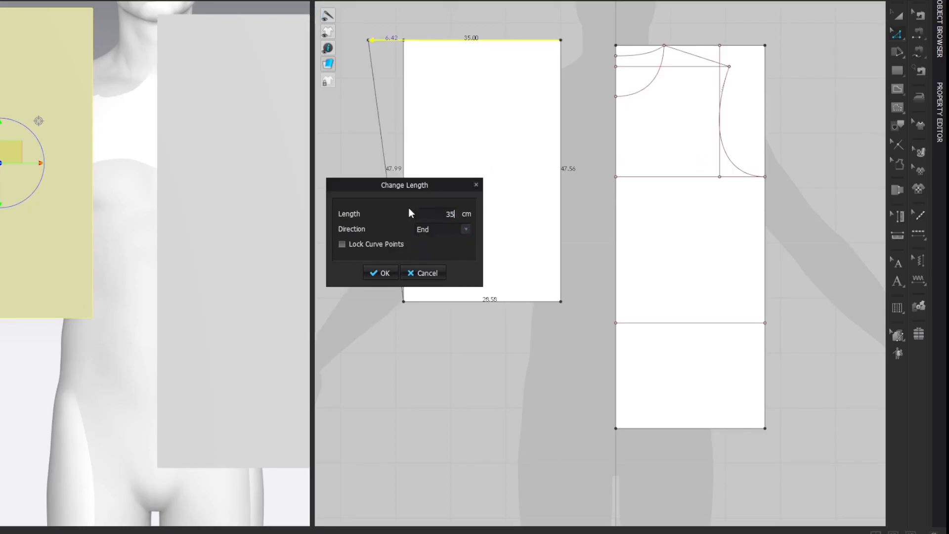
key("BackSpace")
key("BackSpace")
type("55")
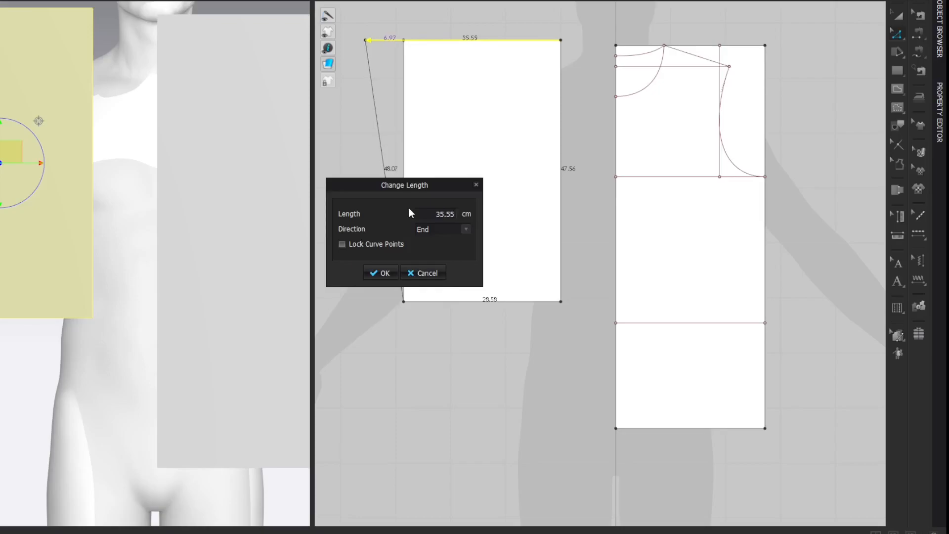
left_click(381, 273)
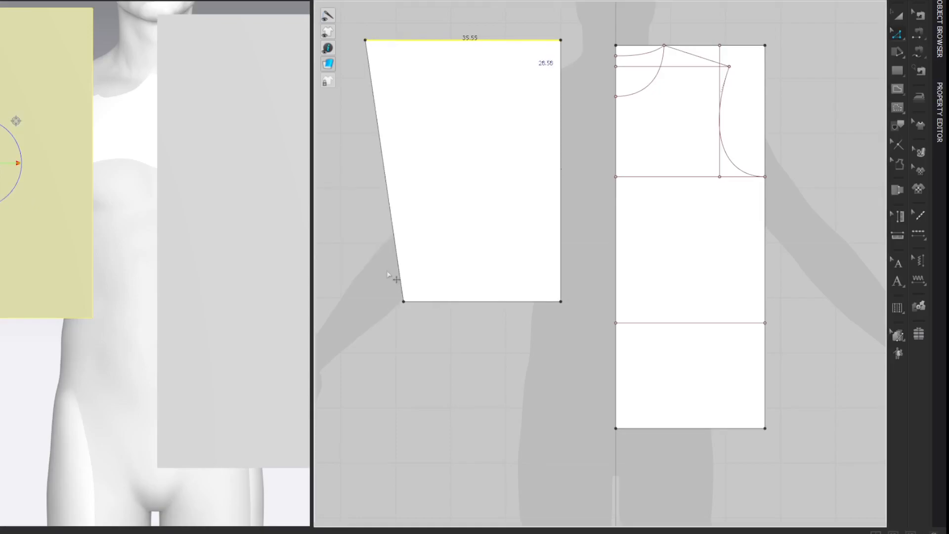
Move the rectangle's lower-left corner outward so it lines up vertically with the upper-left corner.
left_click_drag(403, 302, 366, 302)
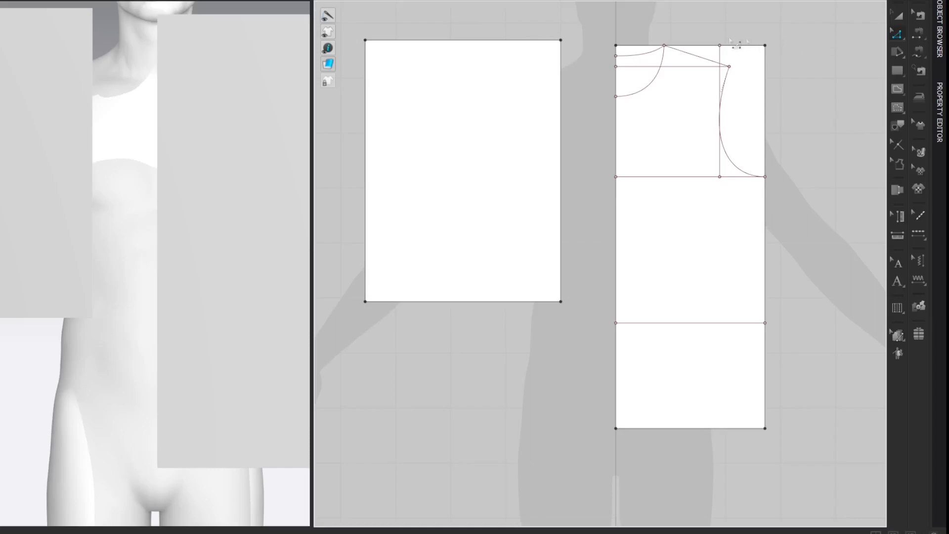
Lengthen the rectangle's right edge to 65.50 cm from the avatar's detailed Arm measurement, and level the lower-left corner with the lower-right one.
left_click(149, 0)
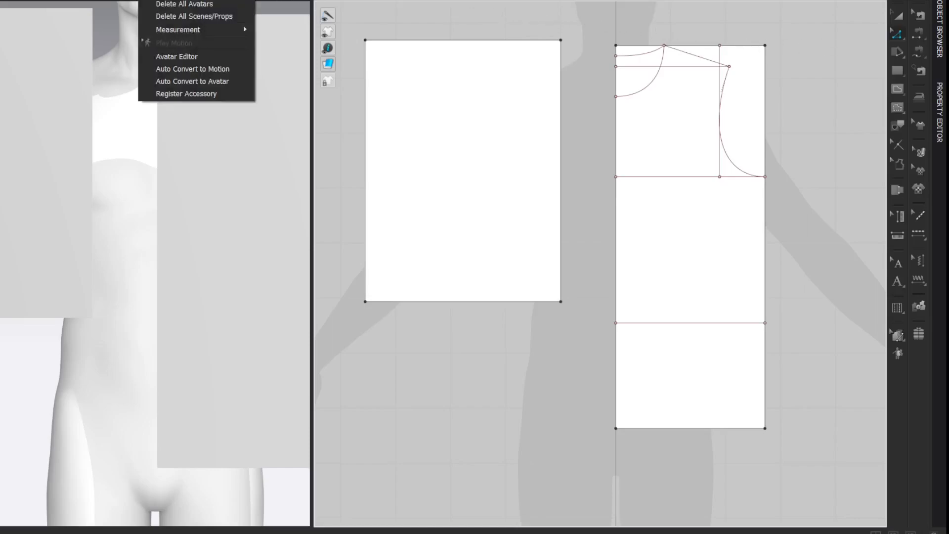
left_click(166, 57)
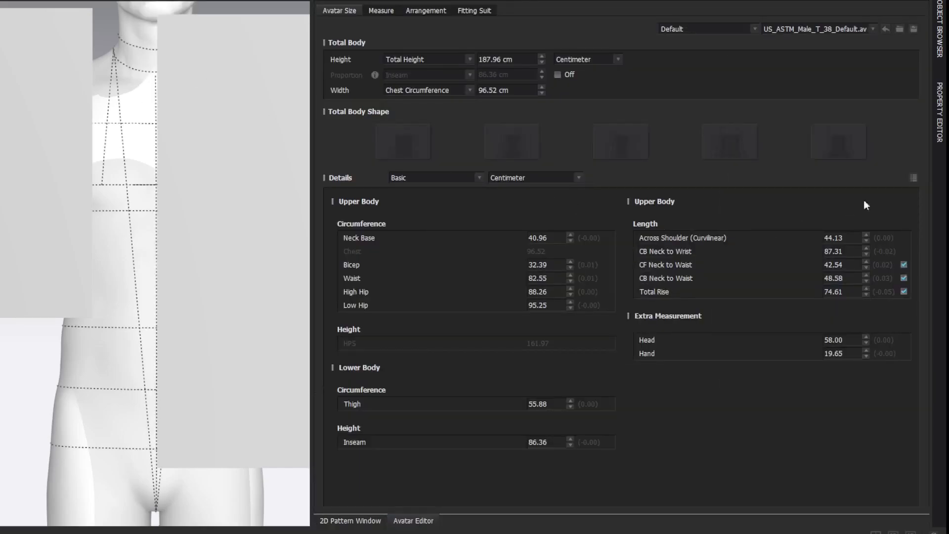
left_click(913, 177)
scroll(778, 296, "down", 1)
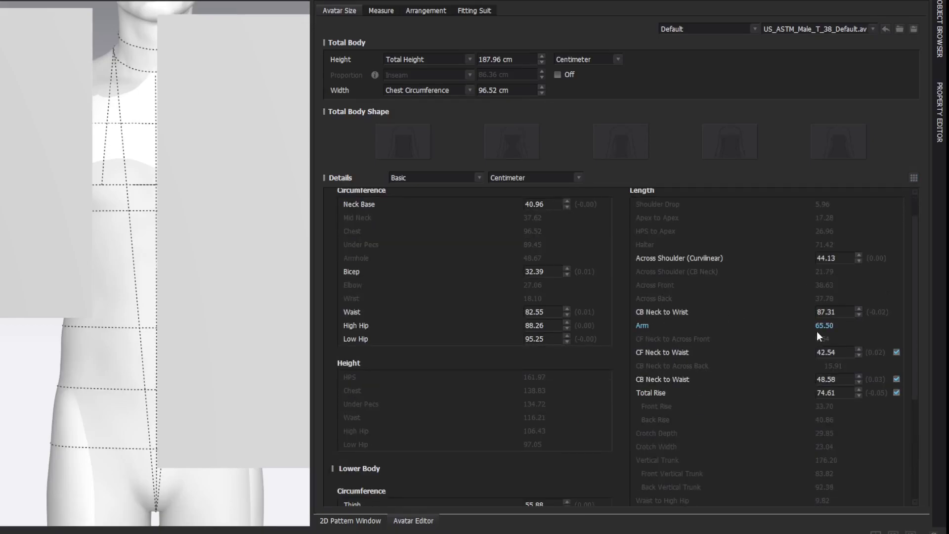
left_click(925, 4)
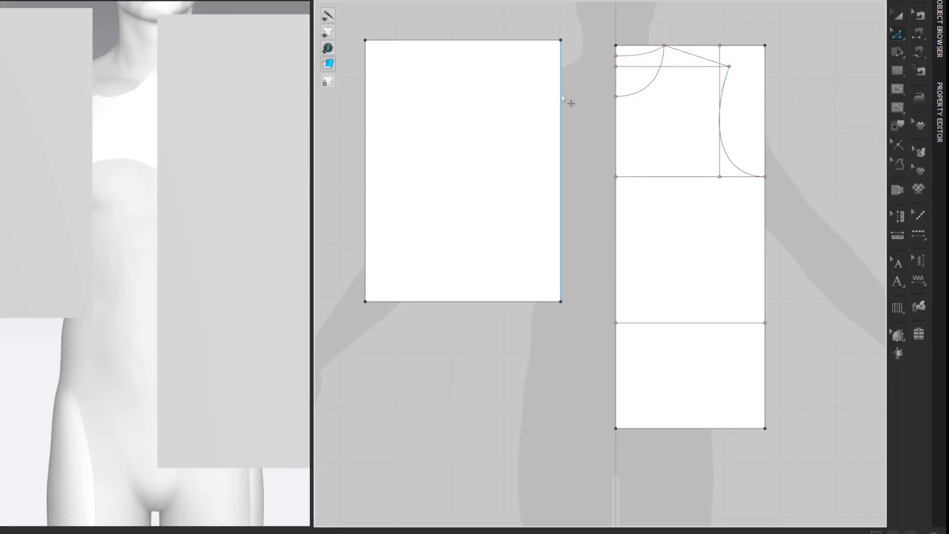
right_click(562, 96)
left_click(575, 177)
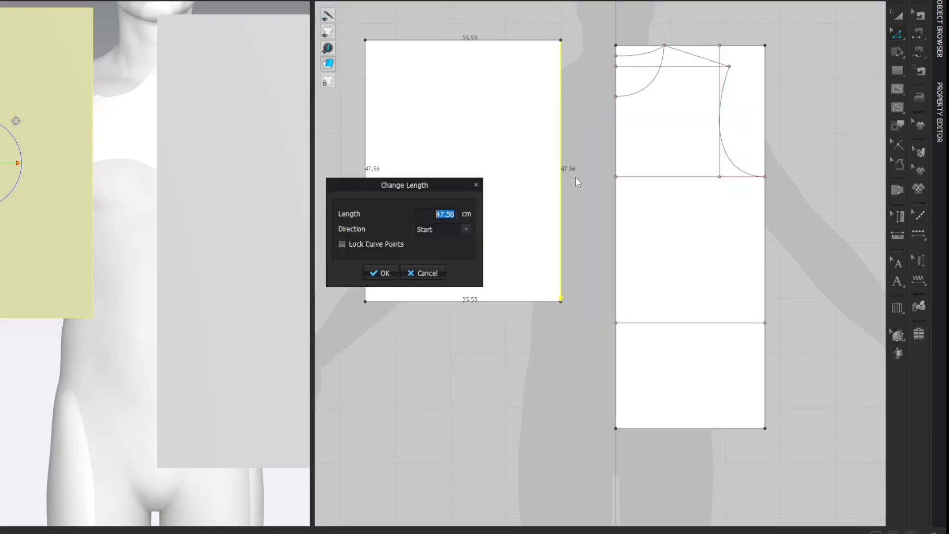
type("65.50")
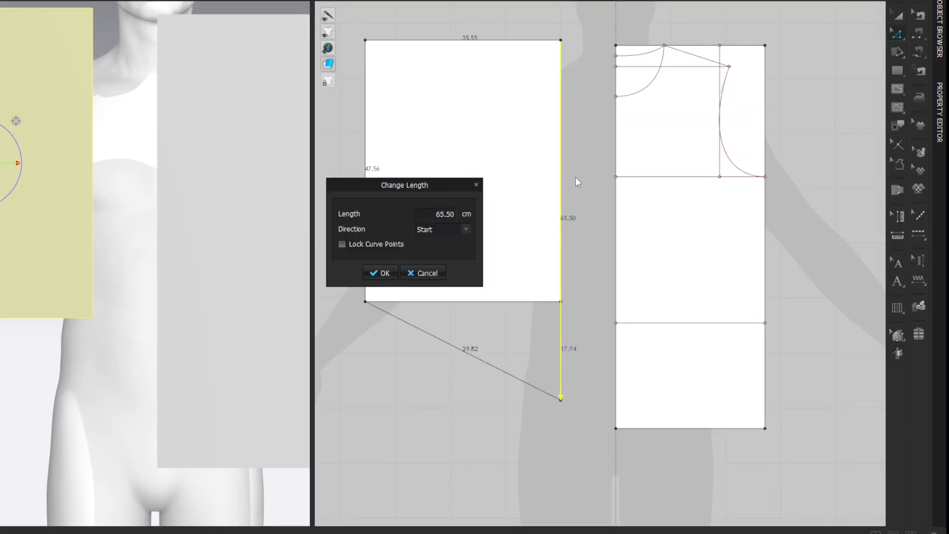
key("Return")
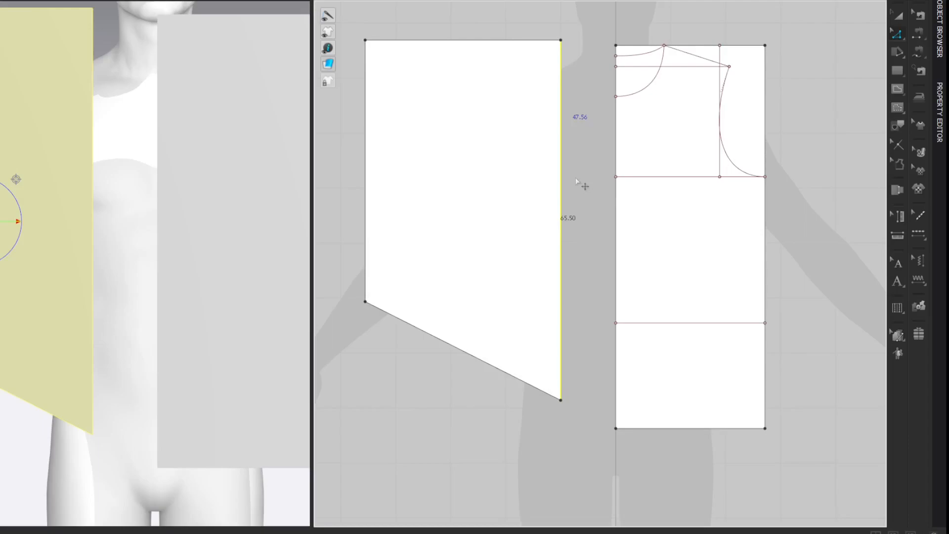
left_click_drag(364, 301, 366, 403)
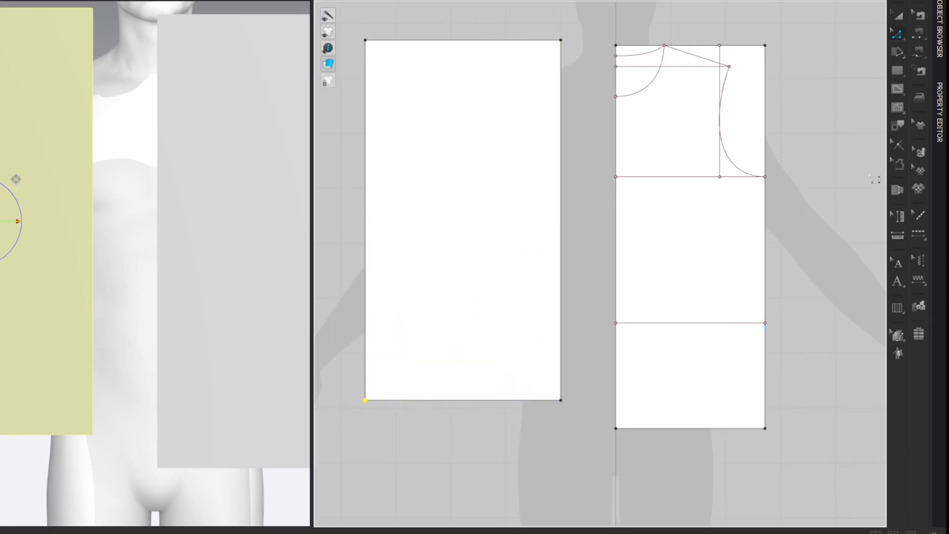
left_click(834, 63)
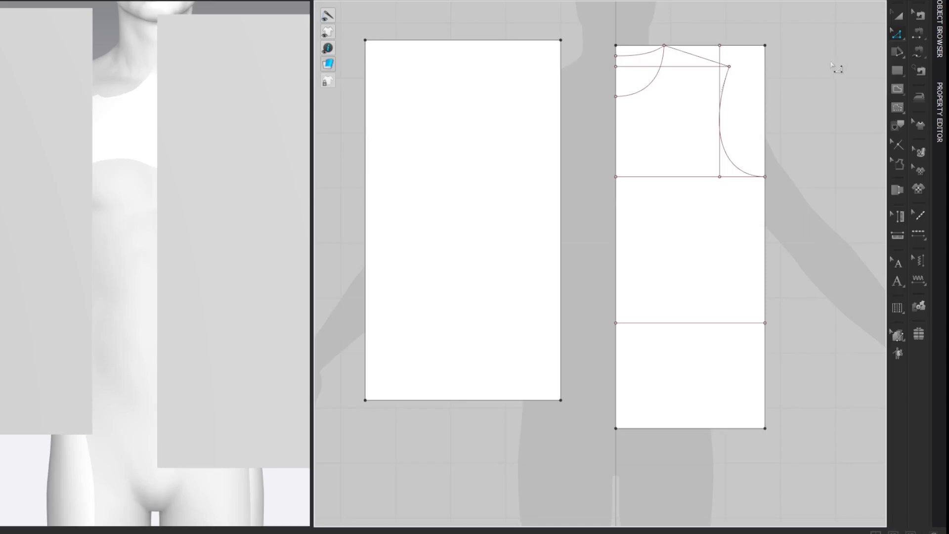
Split the rectangle's left edge into two lines, with the upper one 16.61 cm, two-thirds of the 24.91 cm armhole curve length.
left_click(740, 172)
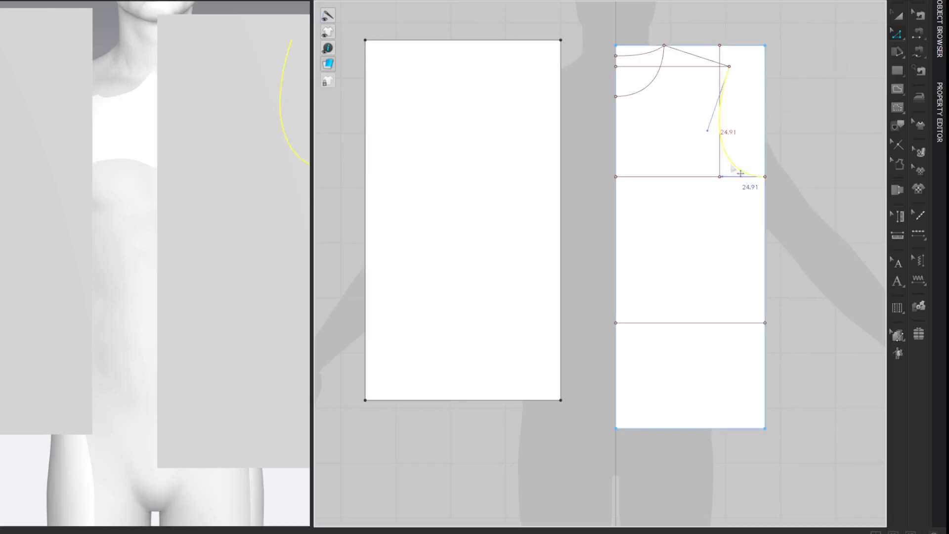
key("ctrl+shift+l")
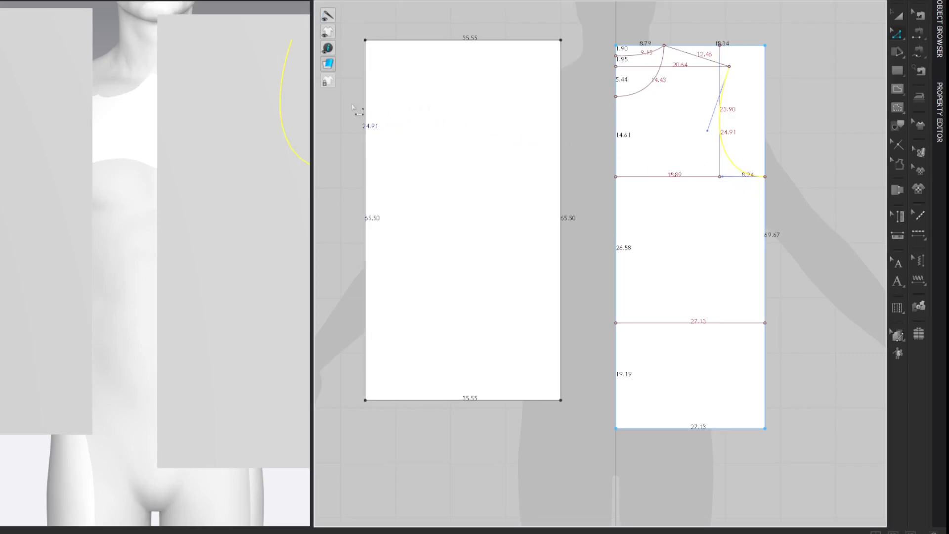
left_click(365, 111)
right_click(365, 102)
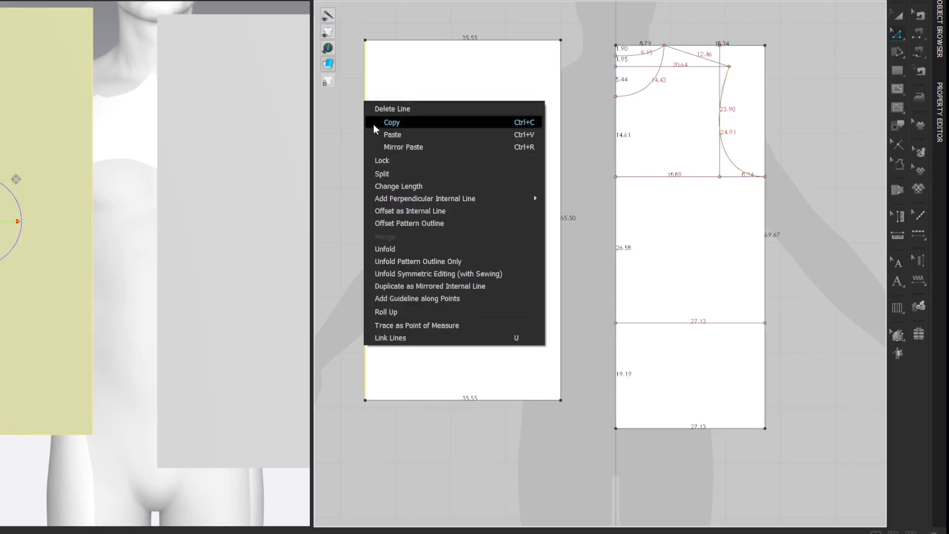
left_click(386, 176)
left_click_drag(407, 110, 265, 111)
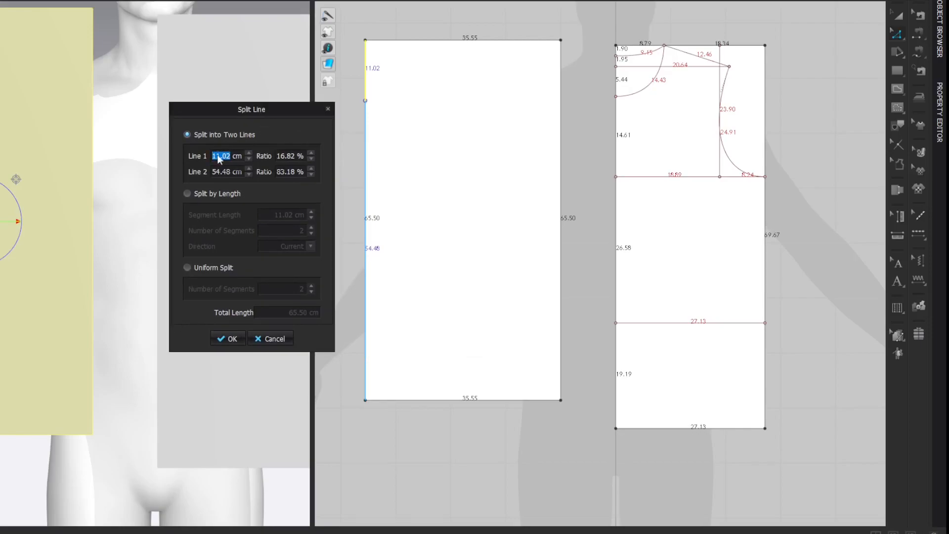
double_click(241, 159)
left_click_drag(390, 141, 245, 102)
type("24.91")
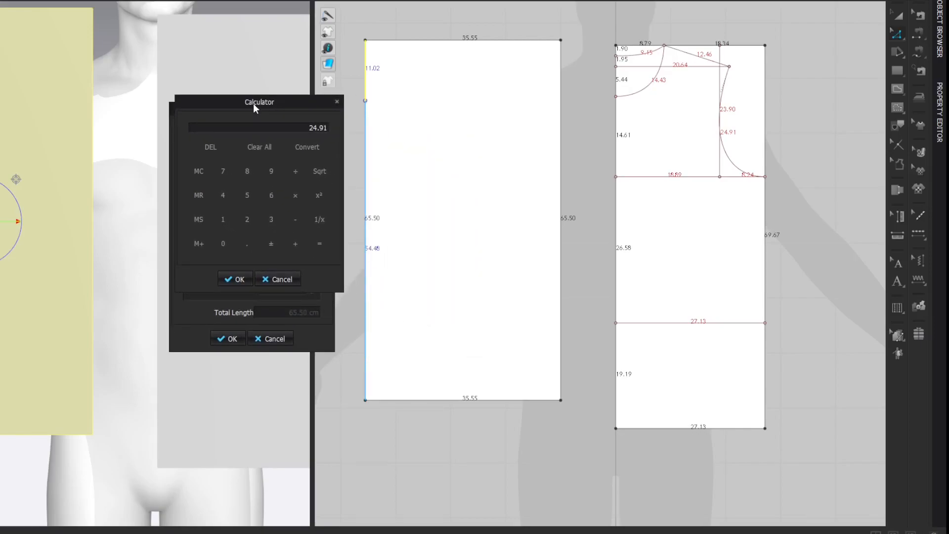
type("/2")
key("Return")
type("/3")
key("Return")
left_click(238, 279)
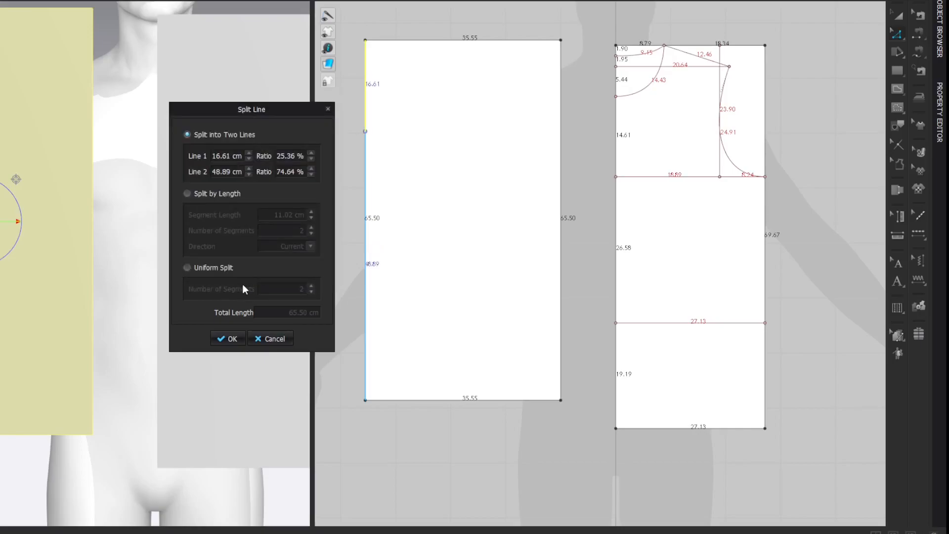
key("Return")
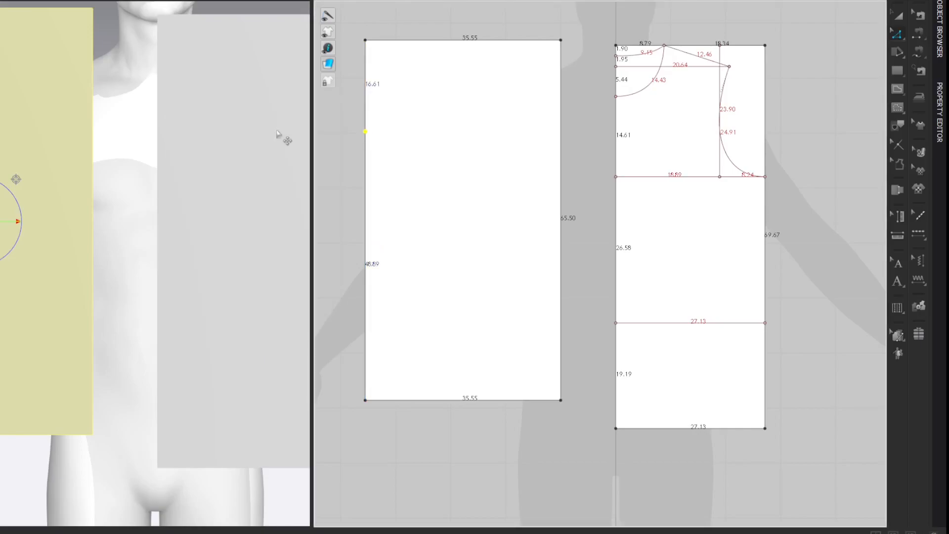
left_click(837, 104)
Draw a horizontal internal line from the left edge's split point across to the rectangle's right edge.
key("g")
left_click(366, 131)
double_click(560, 131)
key("z")
left_click(813, 59)
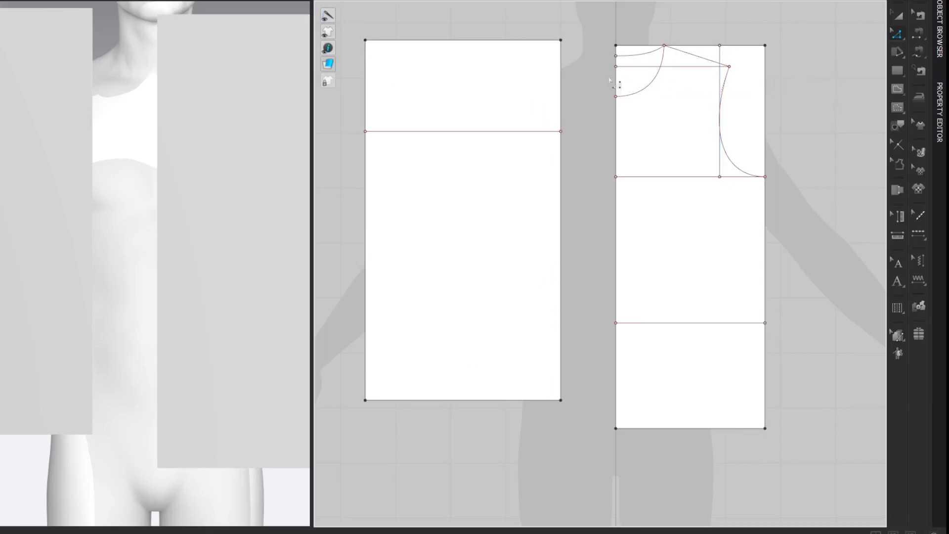
Split the rectangle's top edge uniformly into 2 segments.
right_click(501, 40)
left_click(519, 114)
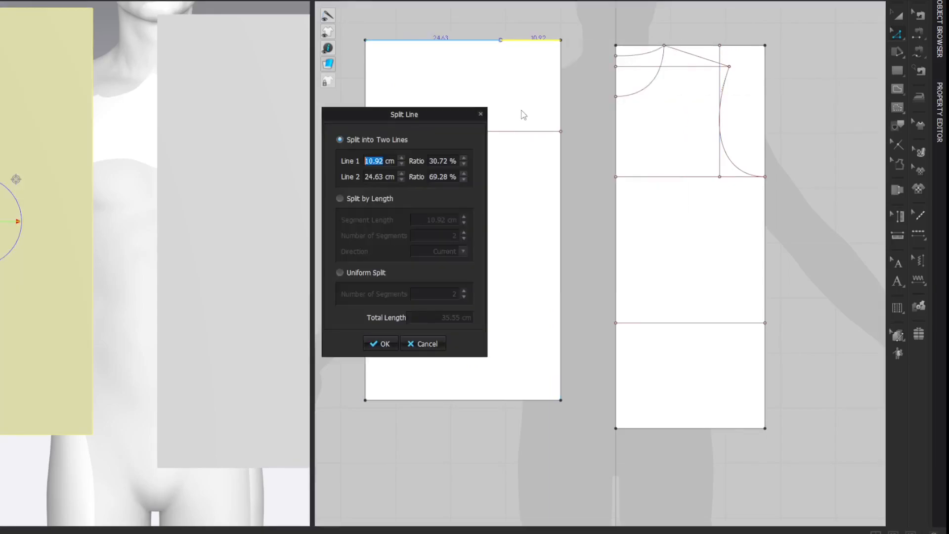
left_click(340, 272)
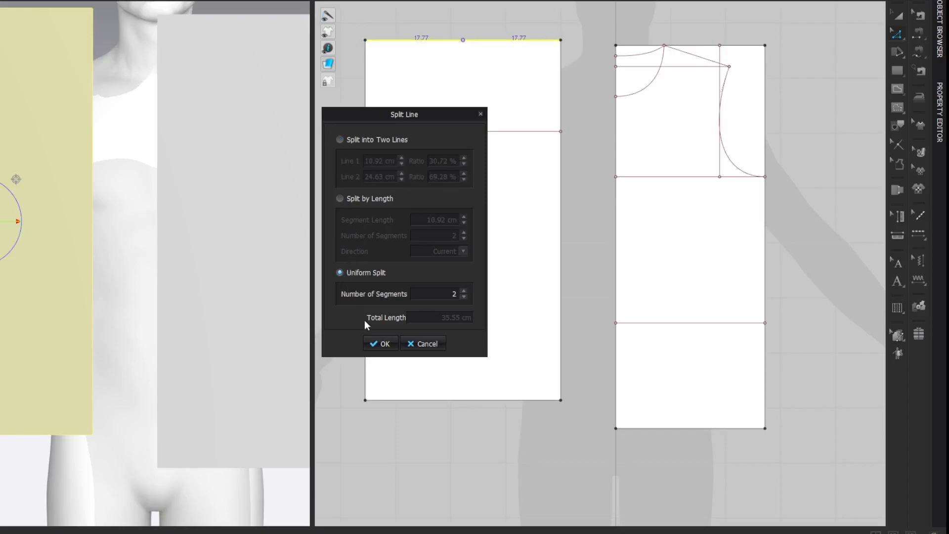
left_click(374, 344)
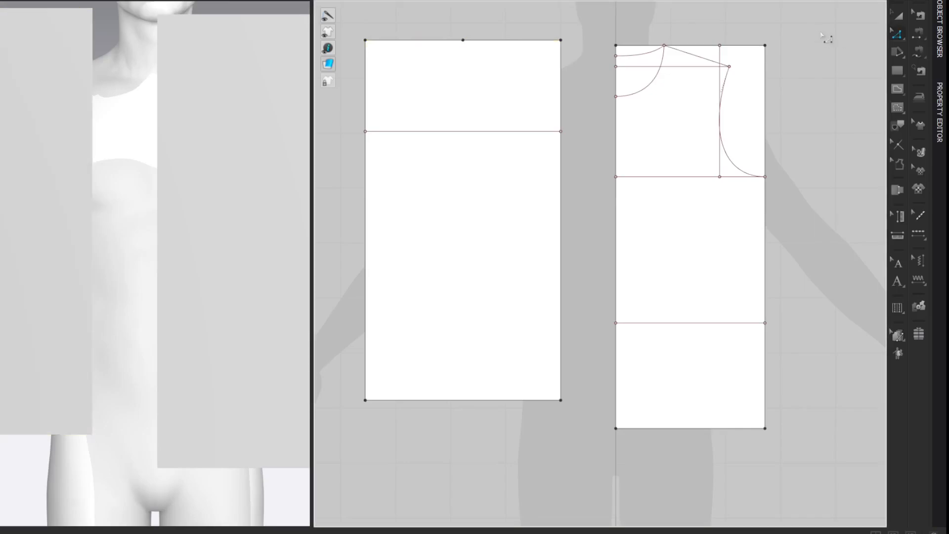
Split the rectangle's horizontal internal line uniformly into 4 segments.
left_click(531, 131)
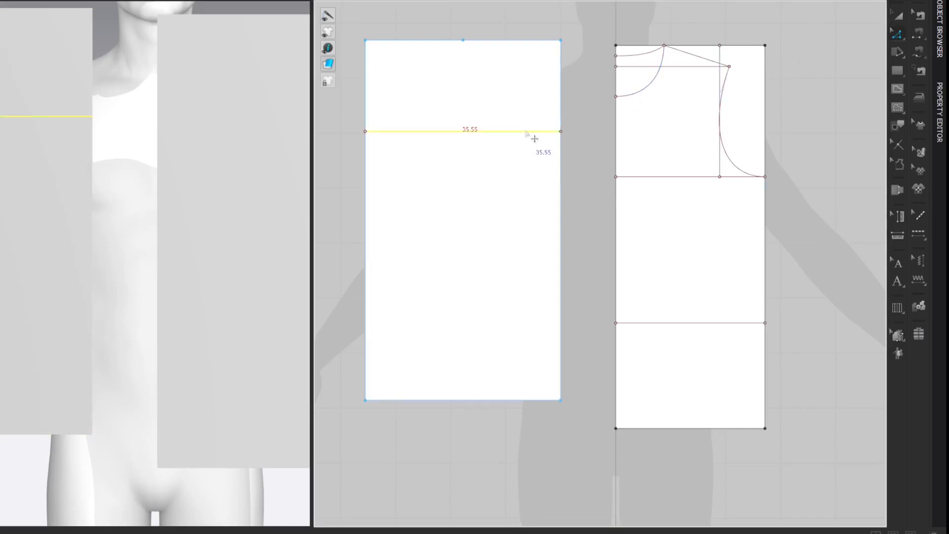
right_click(525, 131)
left_click(542, 206)
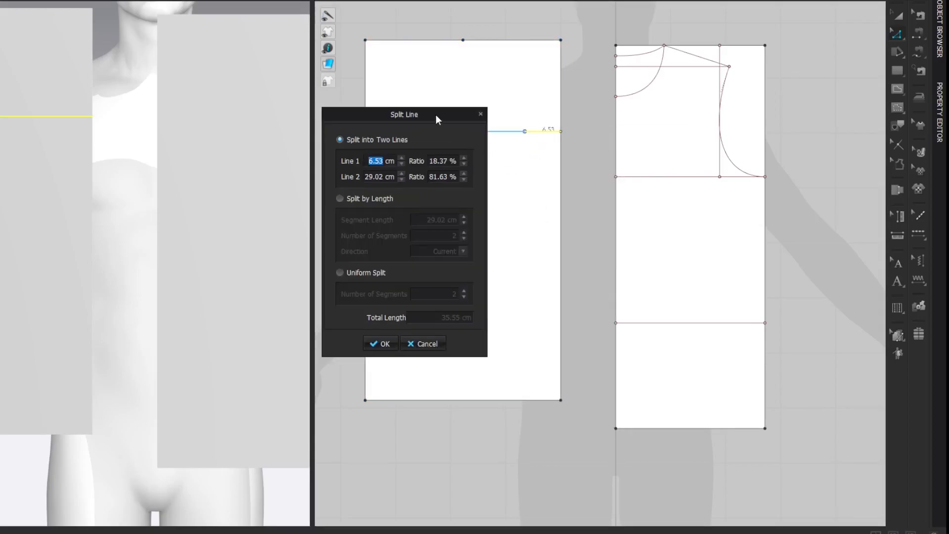
left_click_drag(437, 116, 268, 116)
left_click(176, 272)
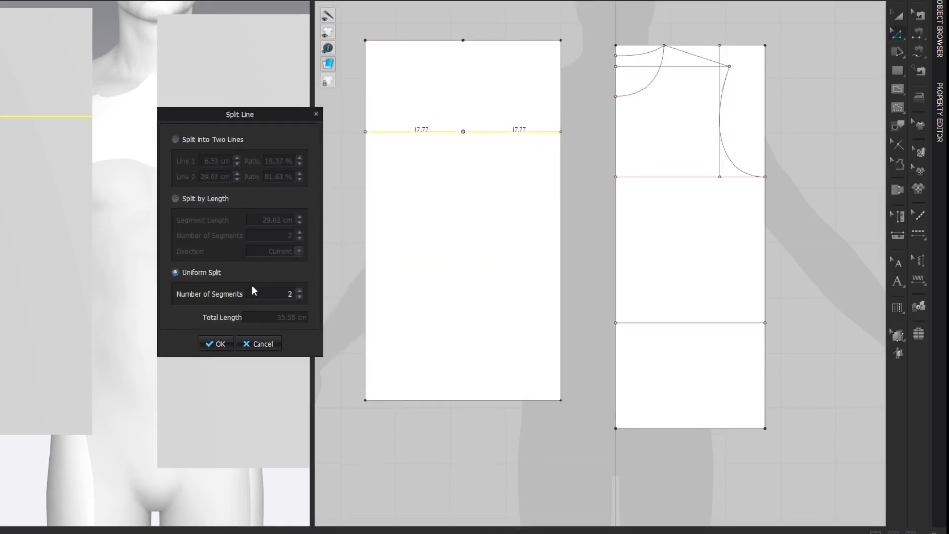
left_click(299, 291)
left_click(299, 291)
left_click(215, 344)
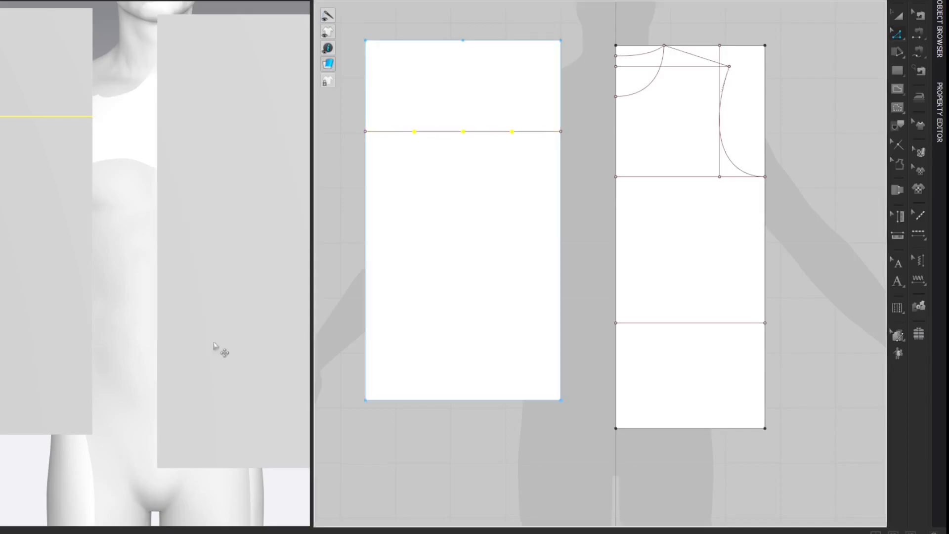
left_click(822, 66)
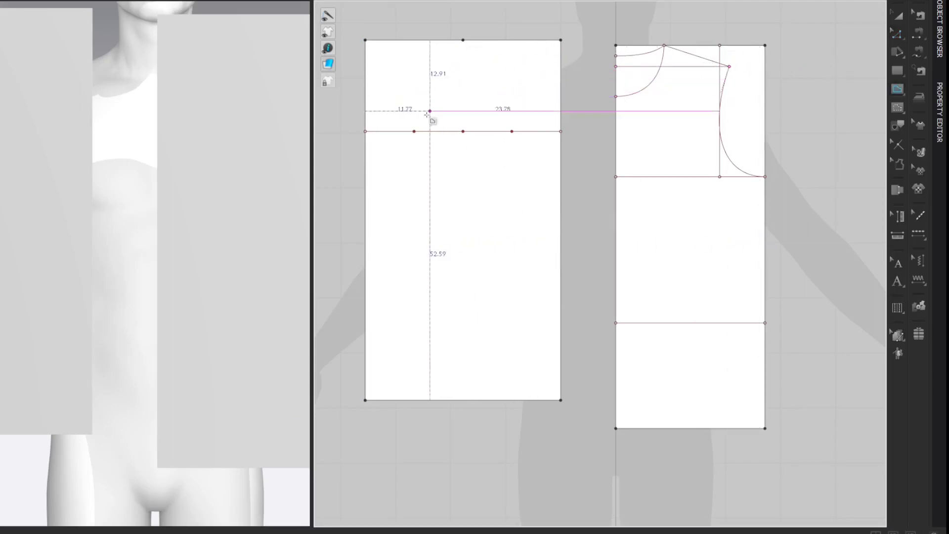
Draw three vertical internal lines from the horizontal line's division points straight up to the rectangle's top edge.
left_click(414, 40)
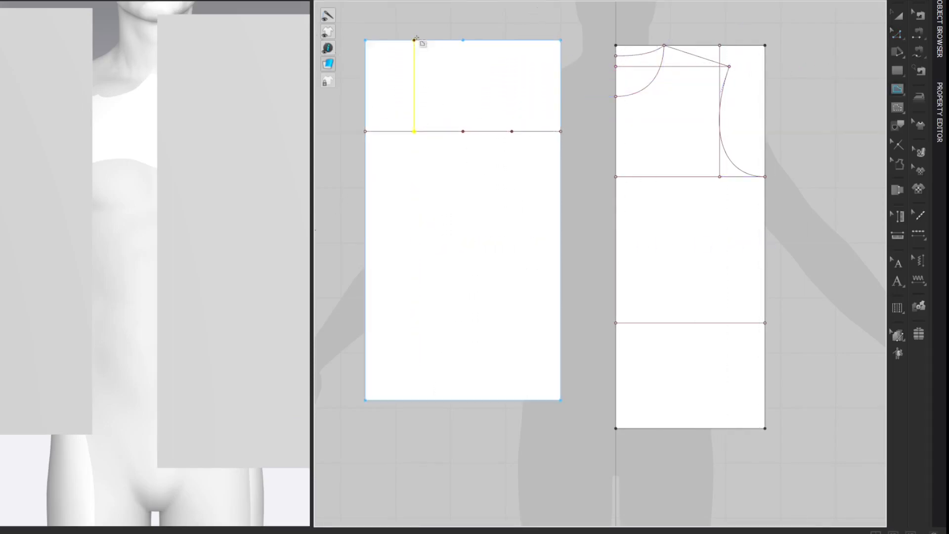
left_click(463, 131)
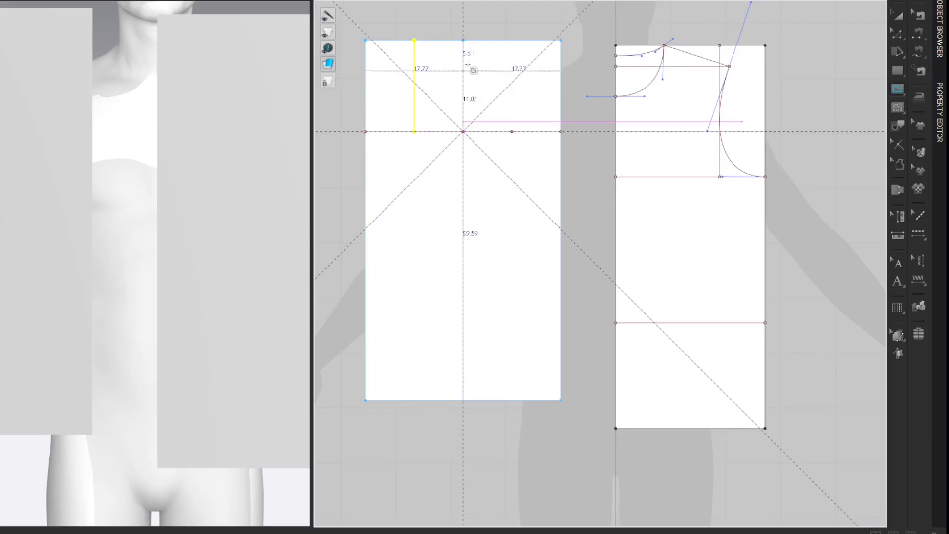
left_click(463, 41)
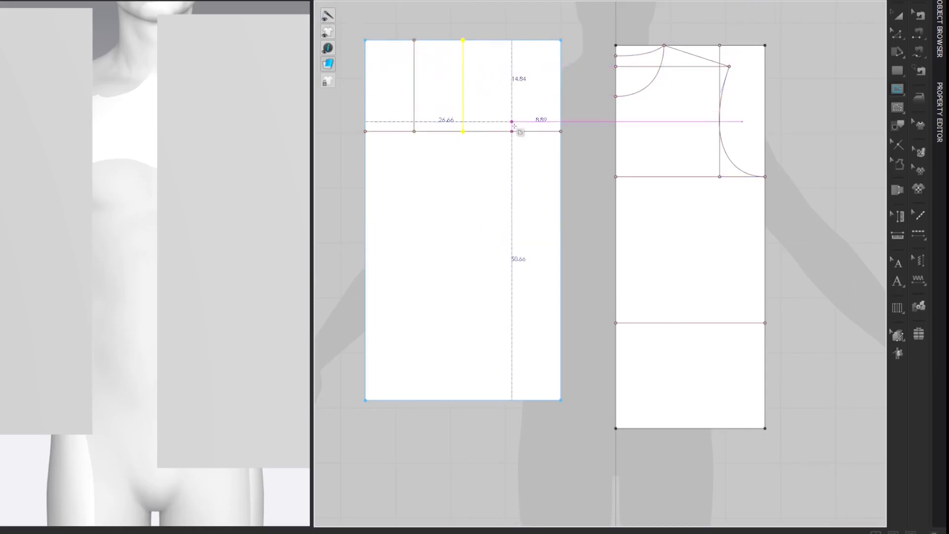
left_click(513, 41)
key("z")
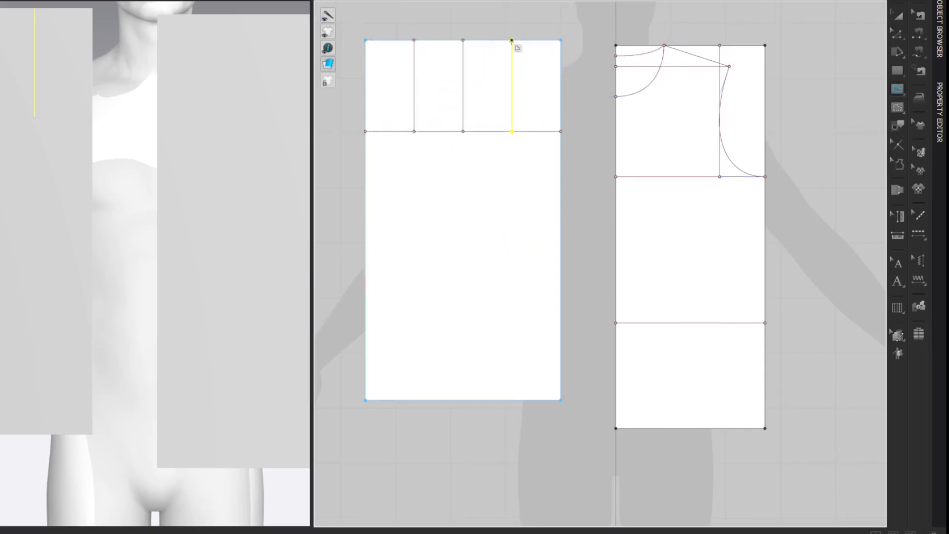
left_click(840, 43)
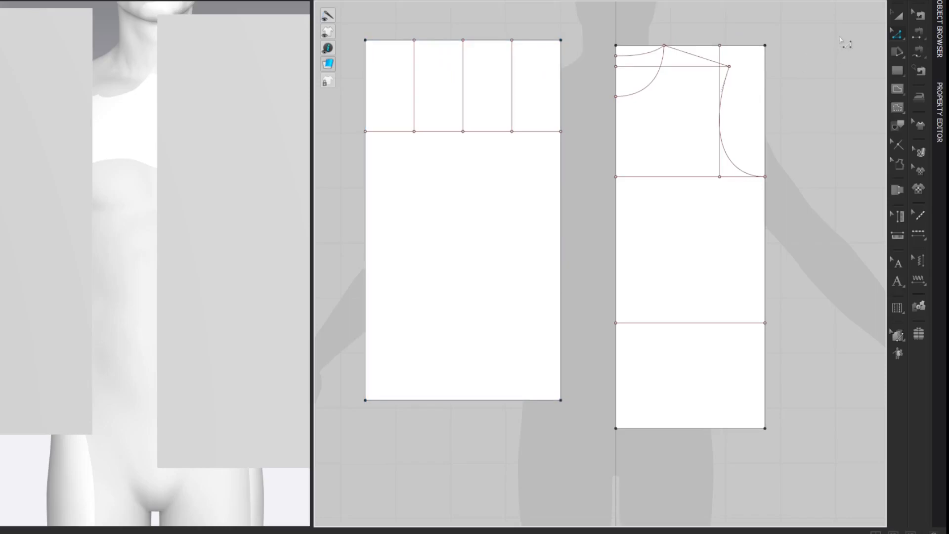
Split the leftmost vertical internal line uniformly into 2 segments.
left_click(414, 74)
right_click(415, 67)
left_click(445, 139)
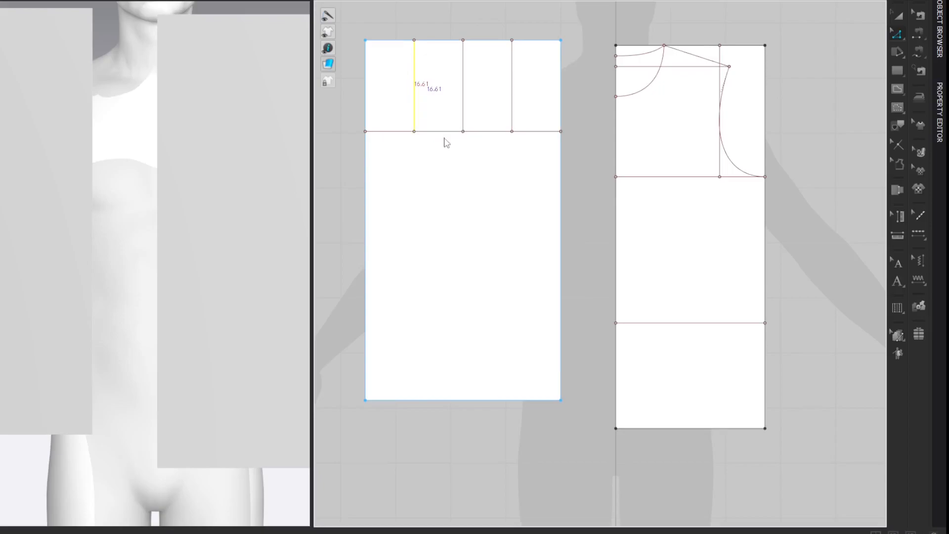
left_click(339, 272)
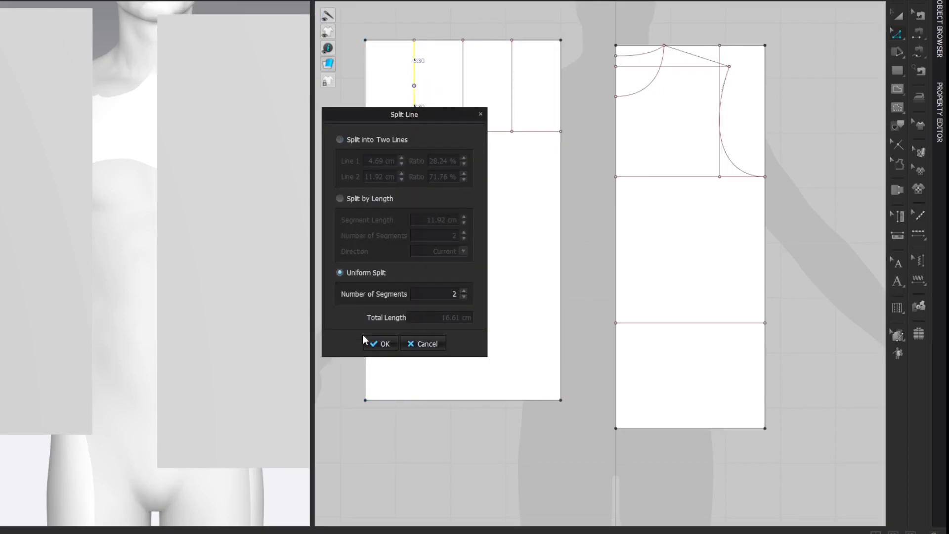
left_click(379, 343)
left_click(838, 72)
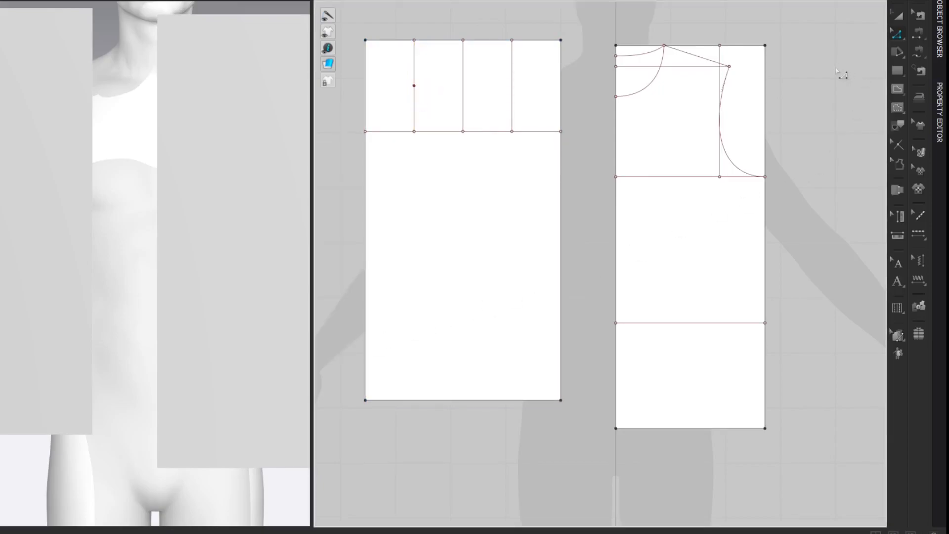
Move the midpoint of the sleeve rectangle's leftmost vertical internal line straight up by 1.6 cm.
left_click(424, 91)
right_click(424, 91)
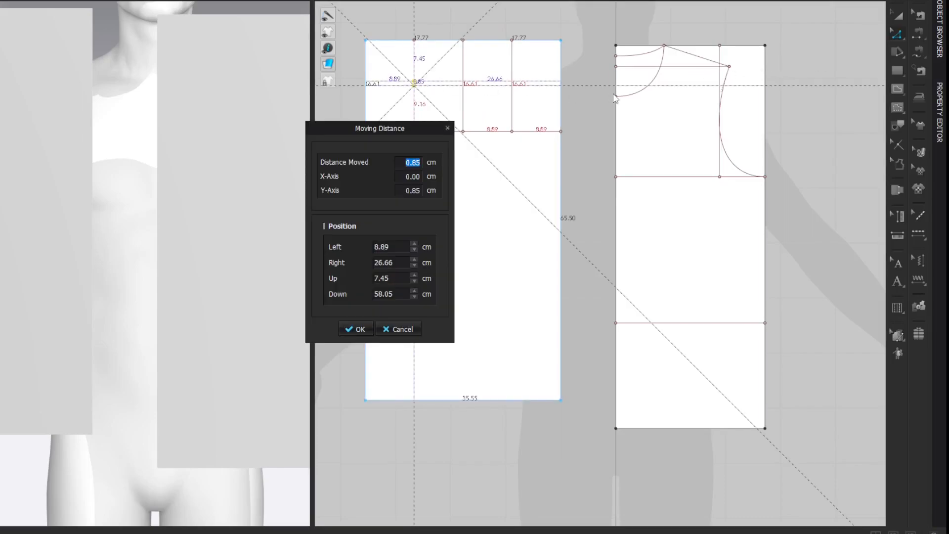
type("1.6")
key("Return")
left_click(839, 66)
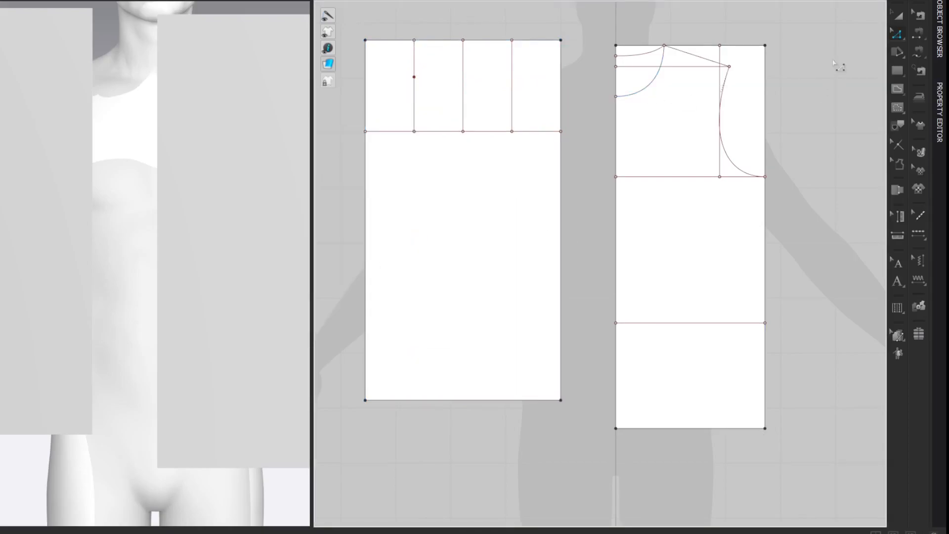
Split the sleeve rectangle's rightmost vertical internal line uniformly into 2 segments.
left_click(512, 81)
right_click(512, 81)
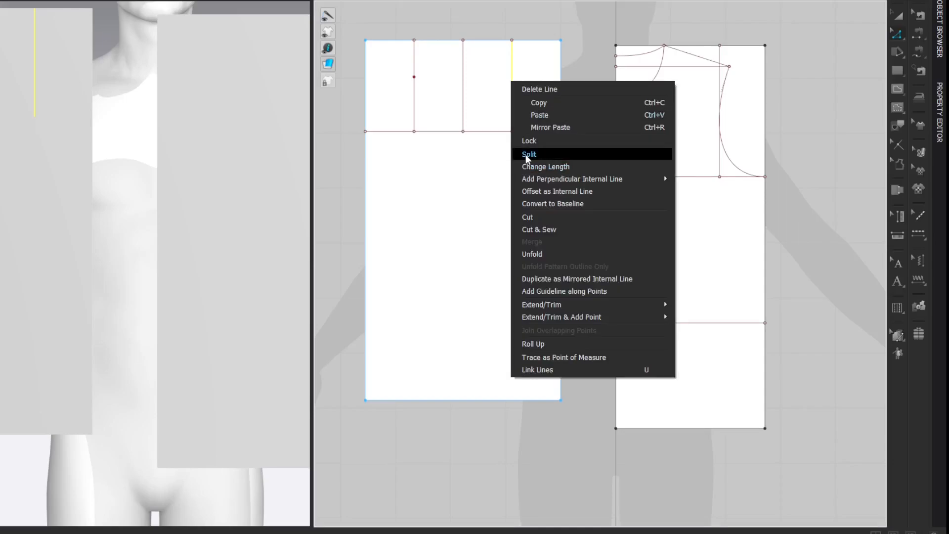
left_click(526, 154)
left_click(340, 272)
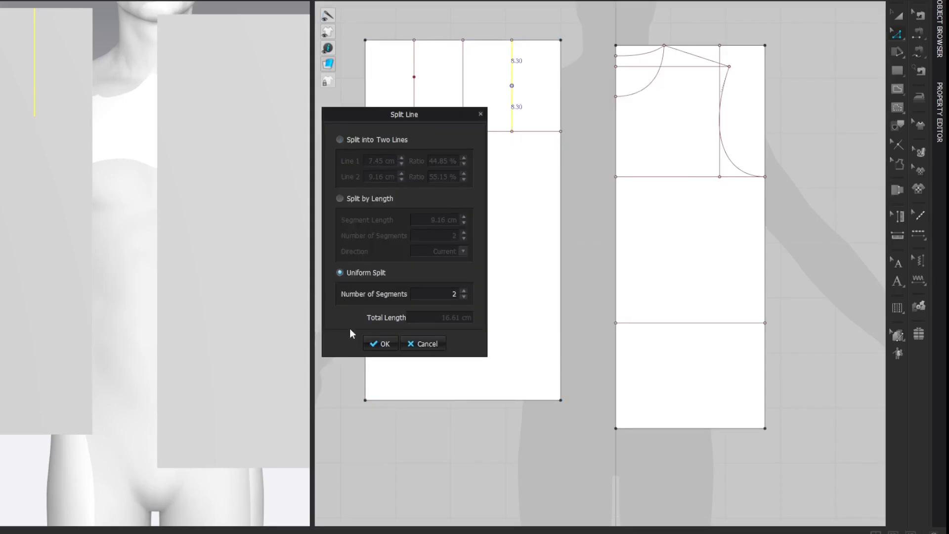
left_click(380, 342)
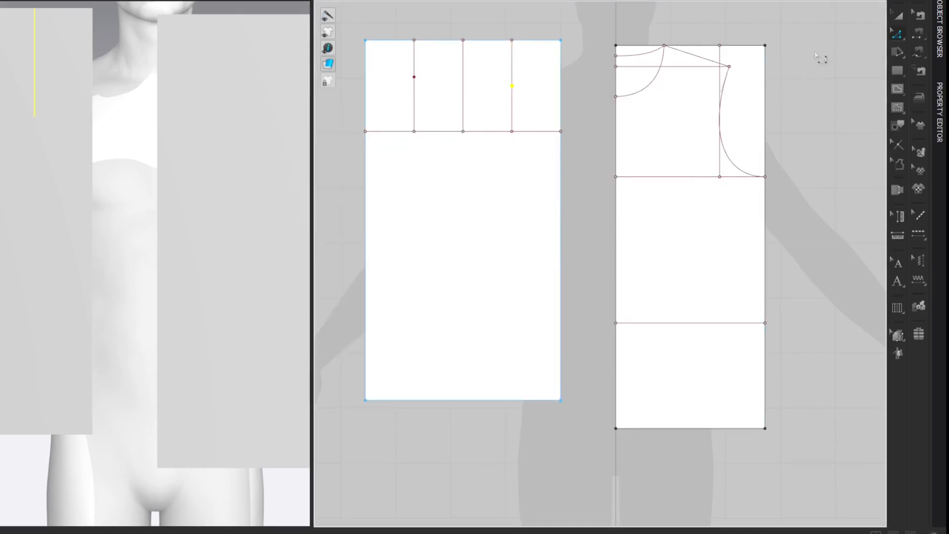
Draw an internal polyline between the horizontal line's ends, passing through the left division point, the top edge's midpoint and the right division point.
key("g")
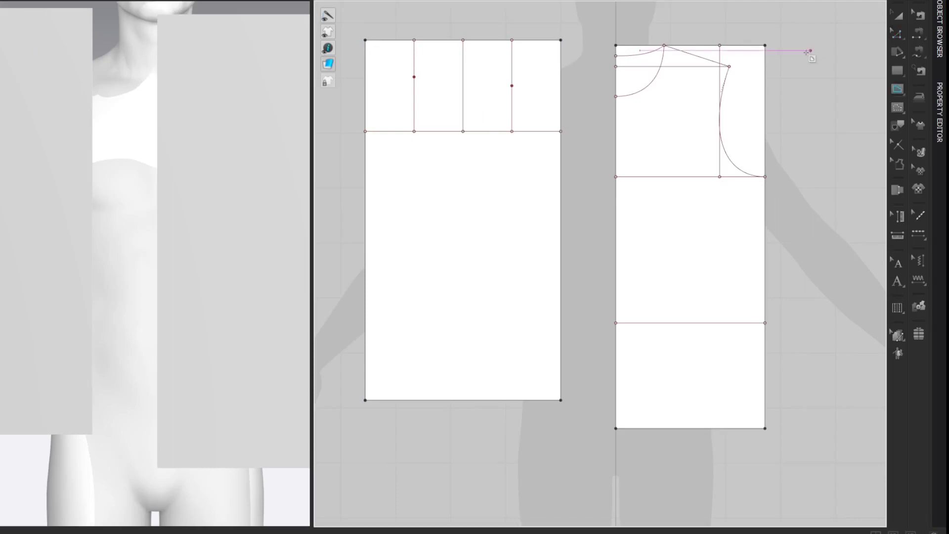
left_click(365, 131)
left_click(413, 77)
left_click(462, 40)
left_click(511, 86)
double_click(560, 131)
key("z")
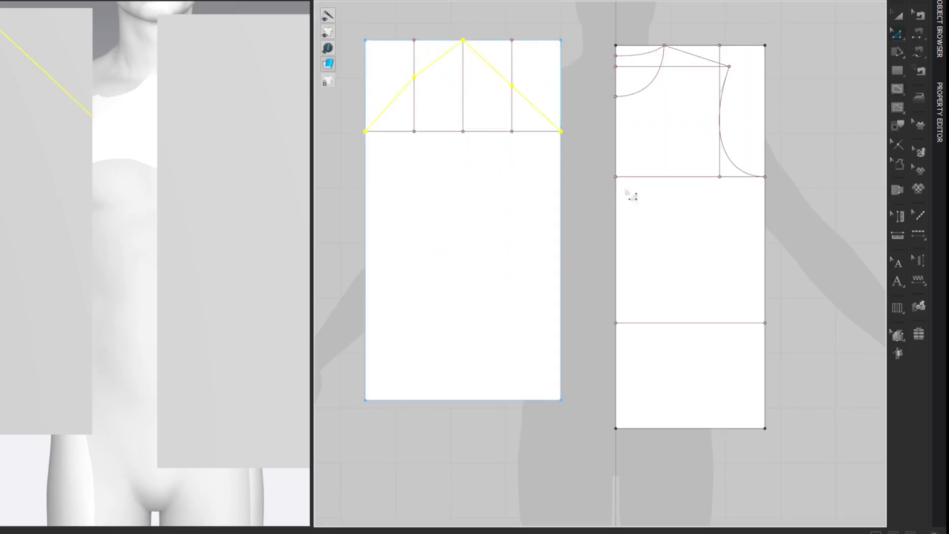
left_click(833, 47)
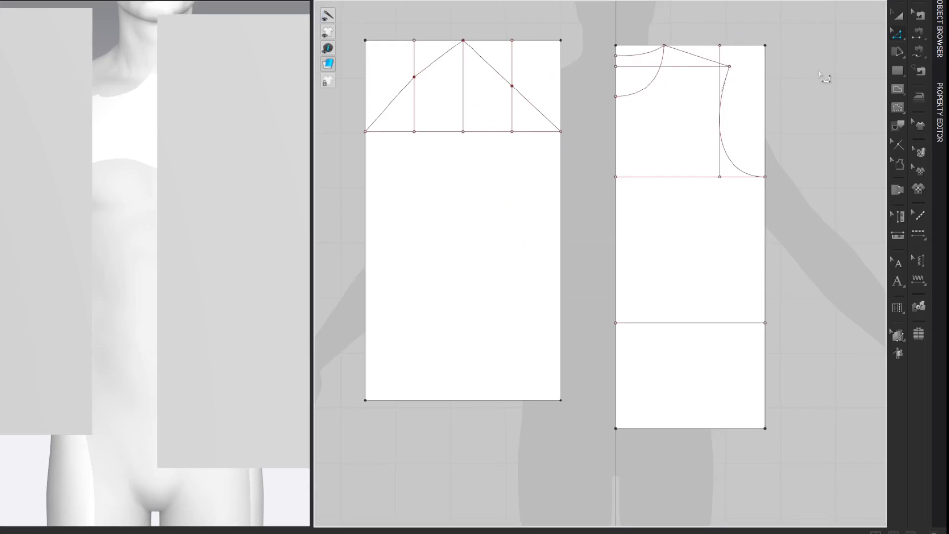
Split both sleeve cap segments left of the peak, the lower and the upper one, uniformly into 2 segments each.
right_click(389, 102)
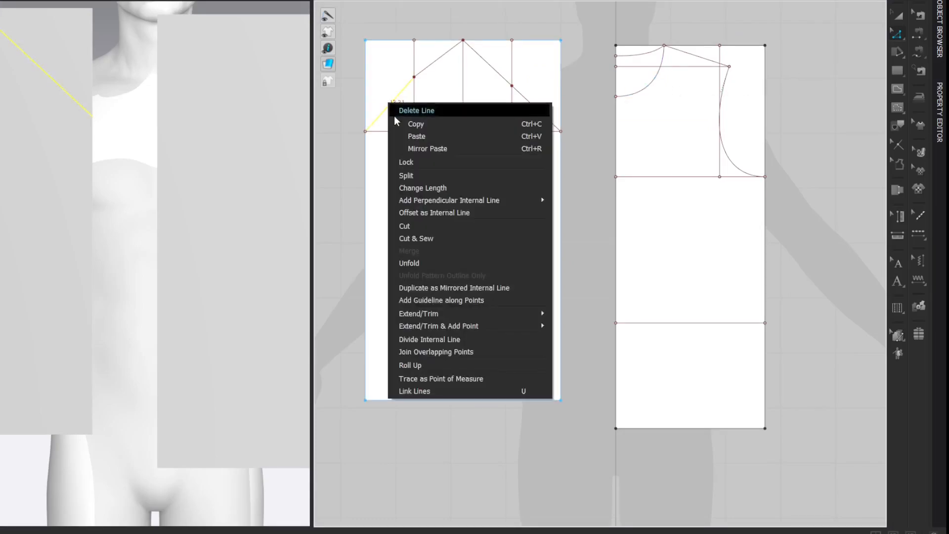
left_click(407, 175)
left_click_drag(405, 115, 264, 120)
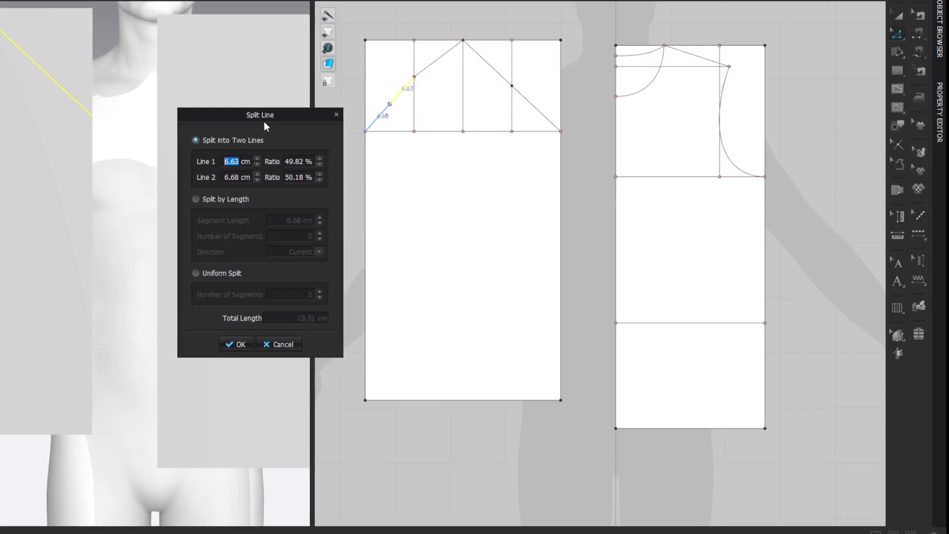
left_click(196, 274)
left_click(236, 343)
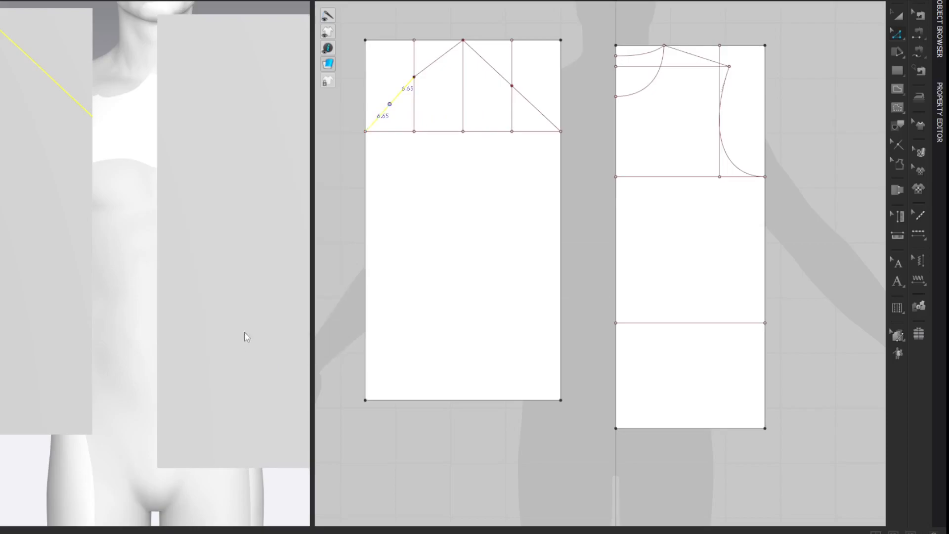
right_click(449, 55)
left_click(466, 125)
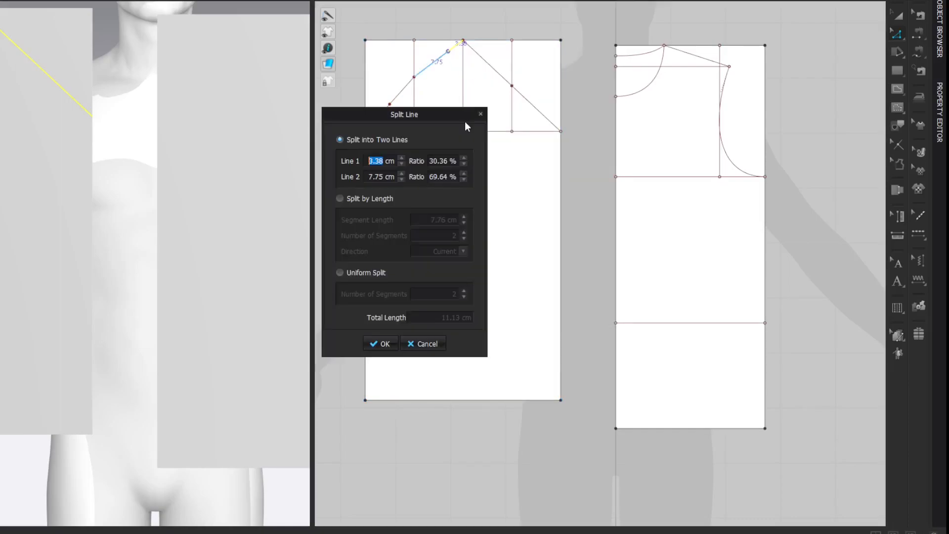
left_click(339, 272)
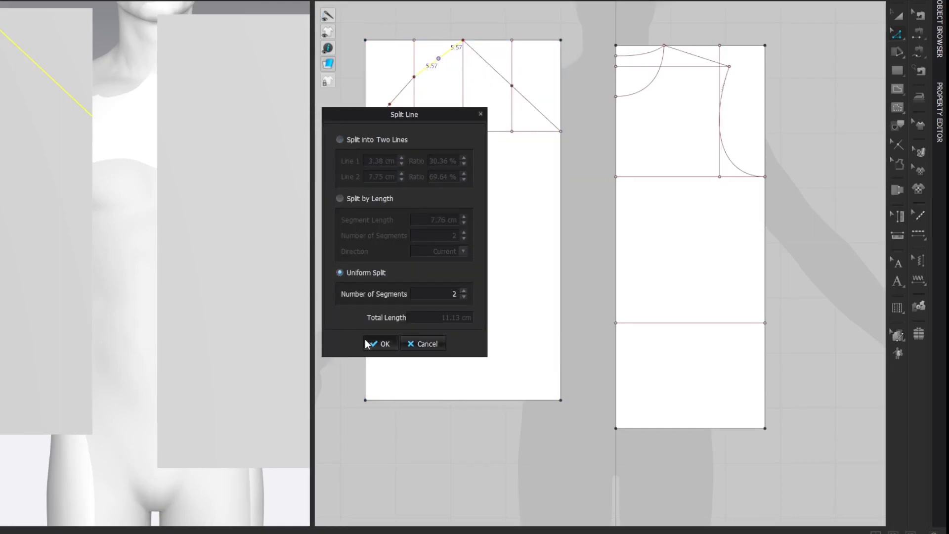
left_click(377, 343)
left_click(825, 79)
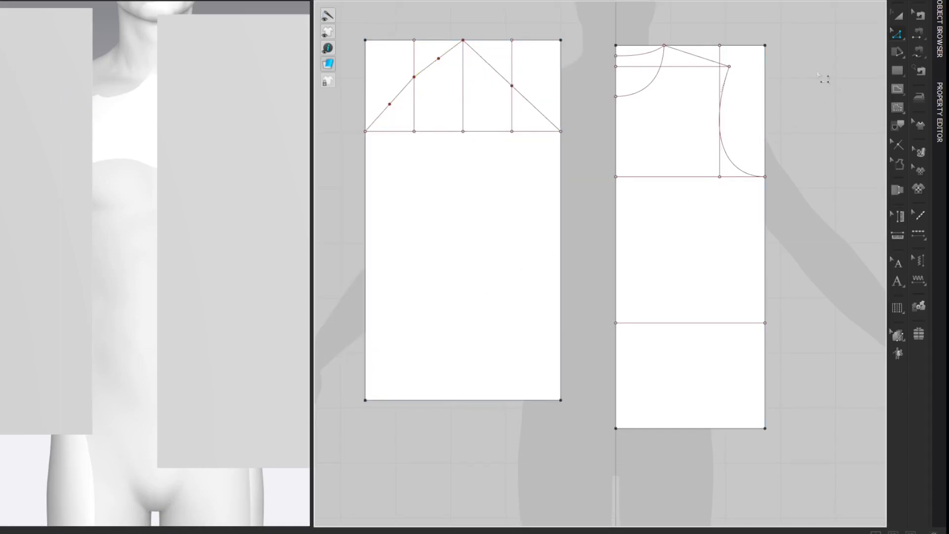
Split both sleeve cap segments right of the peak, the upper and the lower one, uniformly into 2 segments each.
right_click(501, 75)
left_click(502, 146)
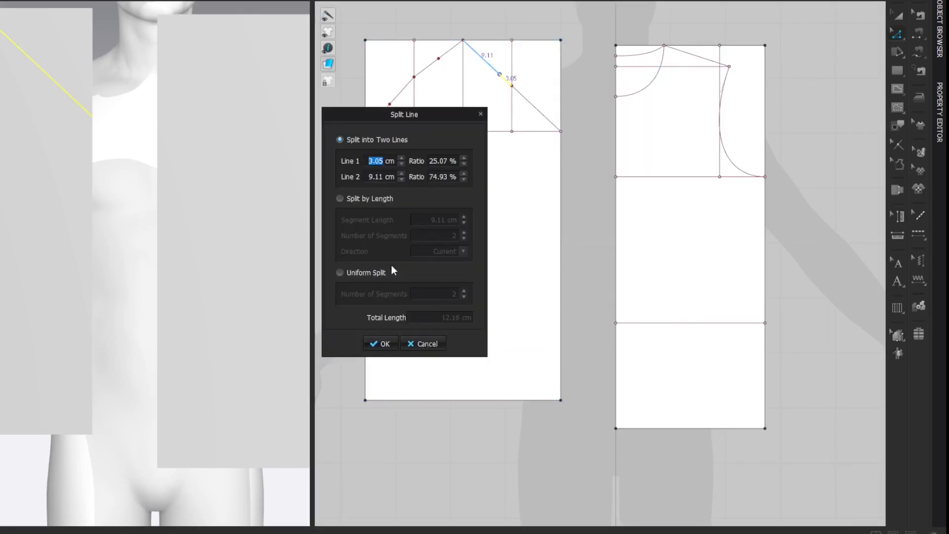
left_click(340, 272)
left_click(378, 343)
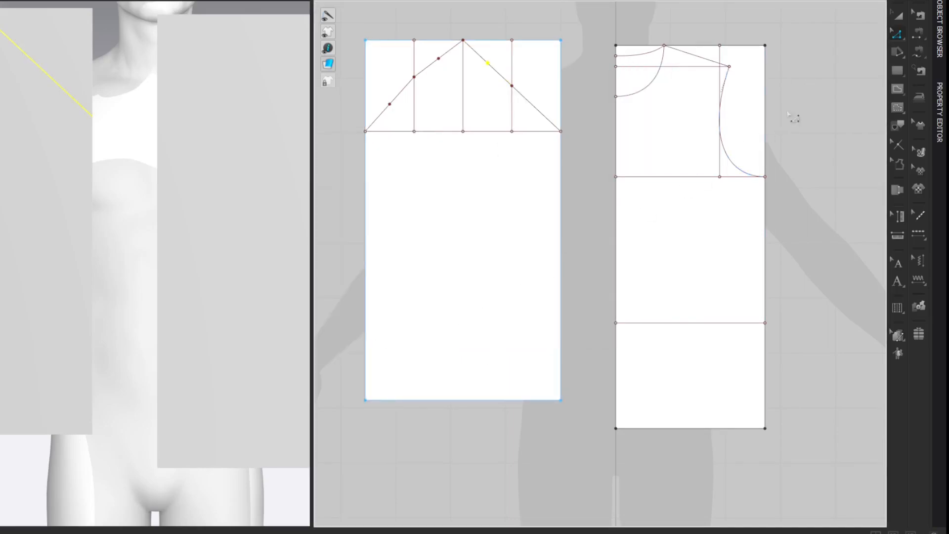
right_click(543, 111)
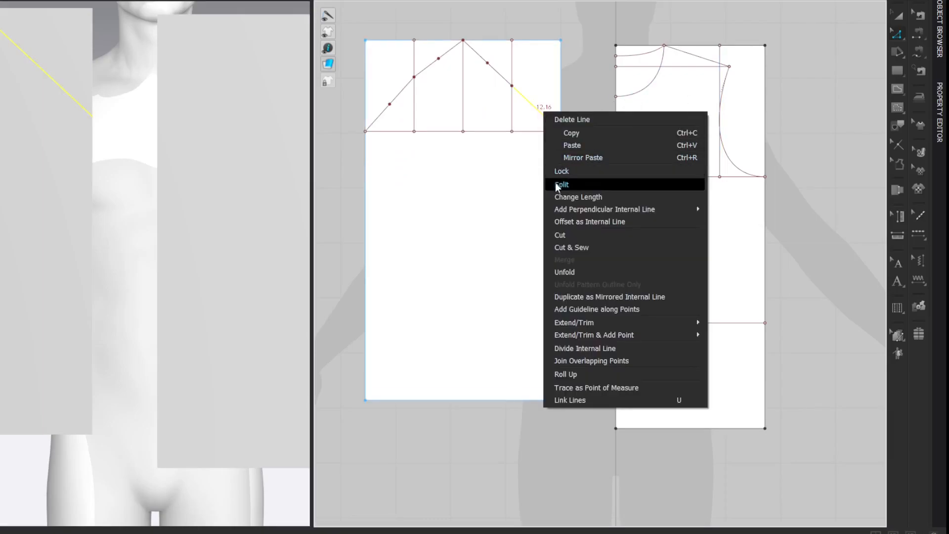
left_click(557, 185)
left_click(339, 272)
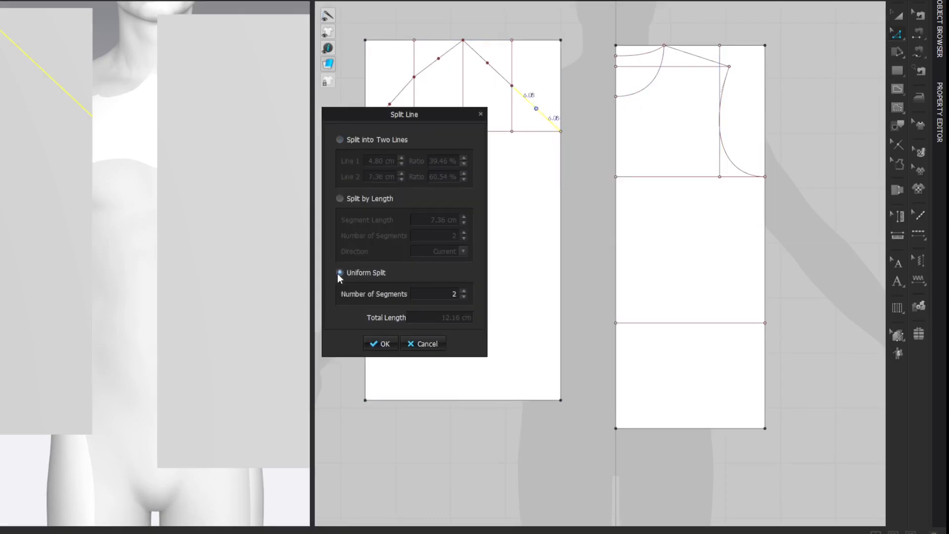
left_click(375, 341)
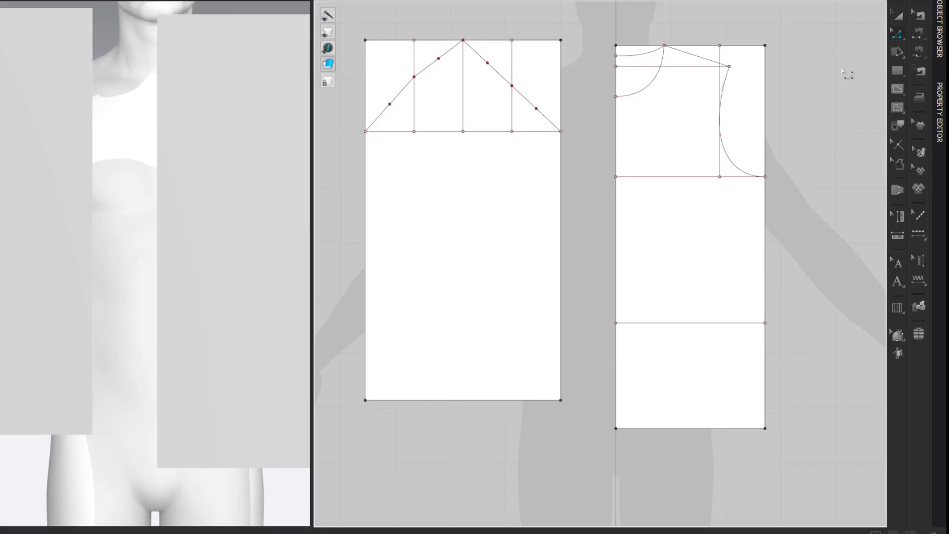
Add a 0.5 cm perpendicular internal line pointing inward from the midpoint of the cap's lower left segment.
right_click(391, 104)
mouse_move(505, 157)
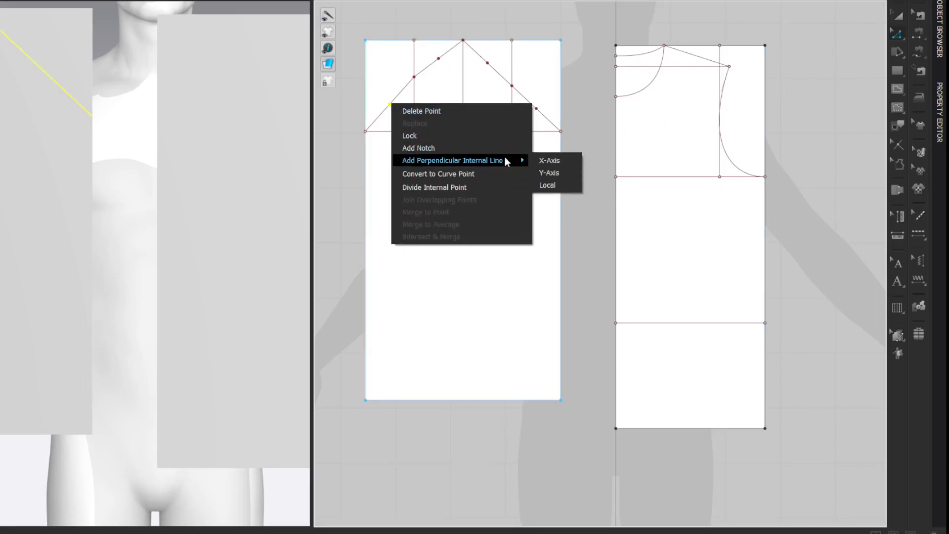
left_click(540, 179)
double_click(437, 210)
type("0.5")
key("Return")
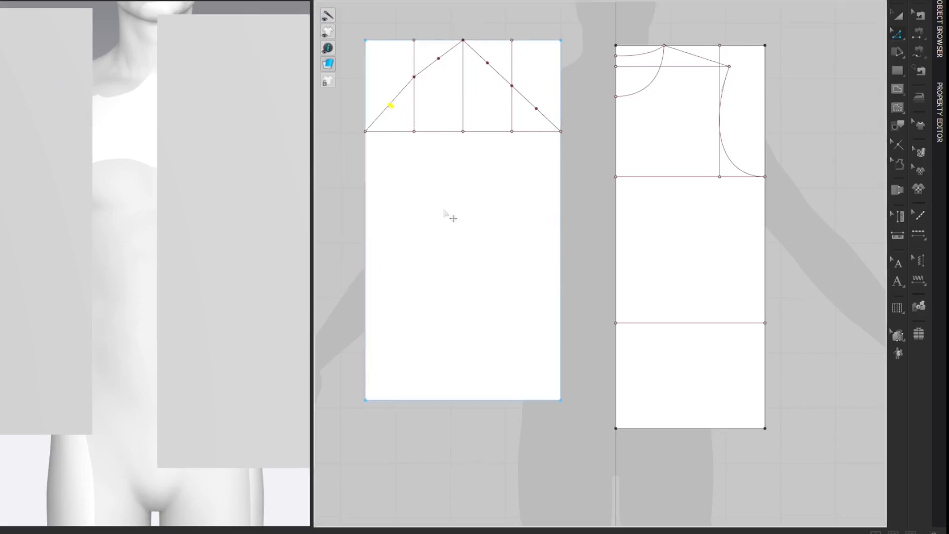
left_click(824, 67)
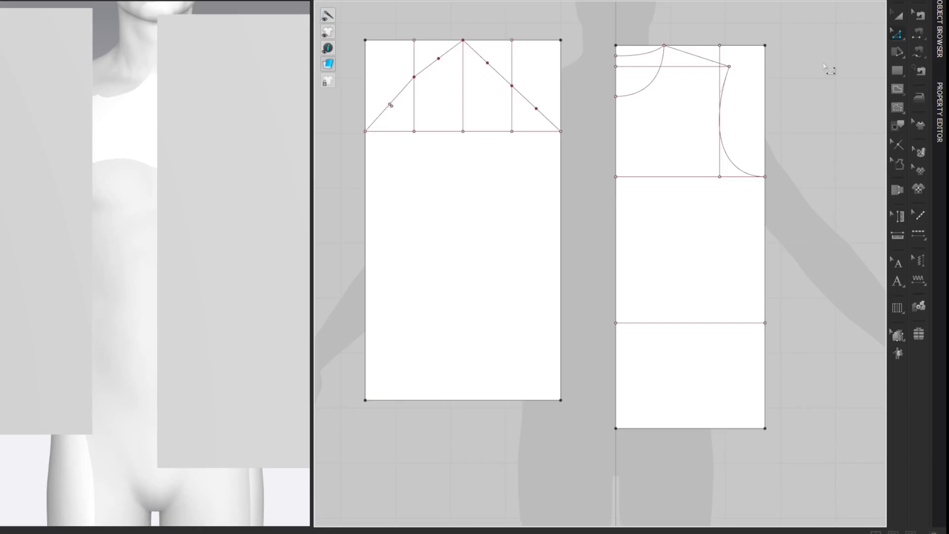
Add a reversed local perpendicular internal line of 1.45 cm, pointing outward from the midpoint of the cap's upper left segment.
right_click(439, 59)
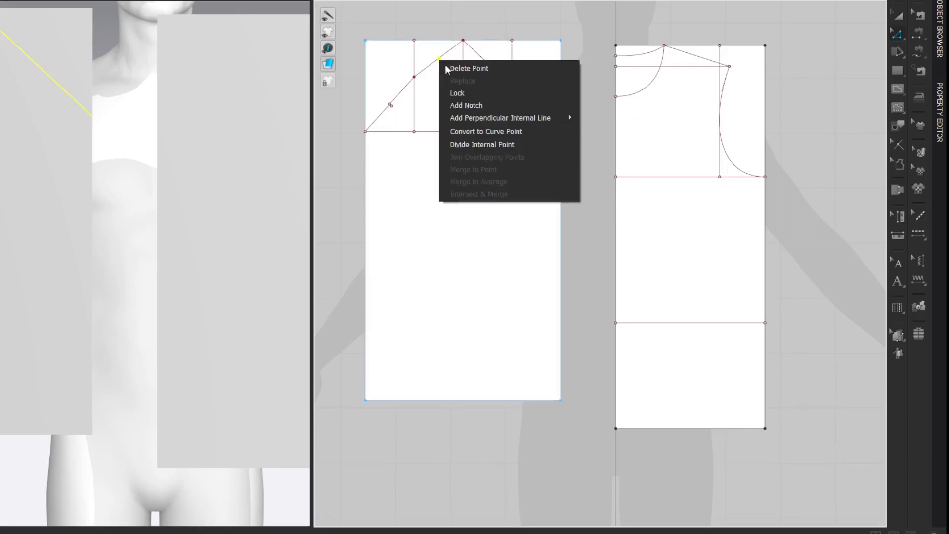
mouse_move(527, 118)
left_click(595, 142)
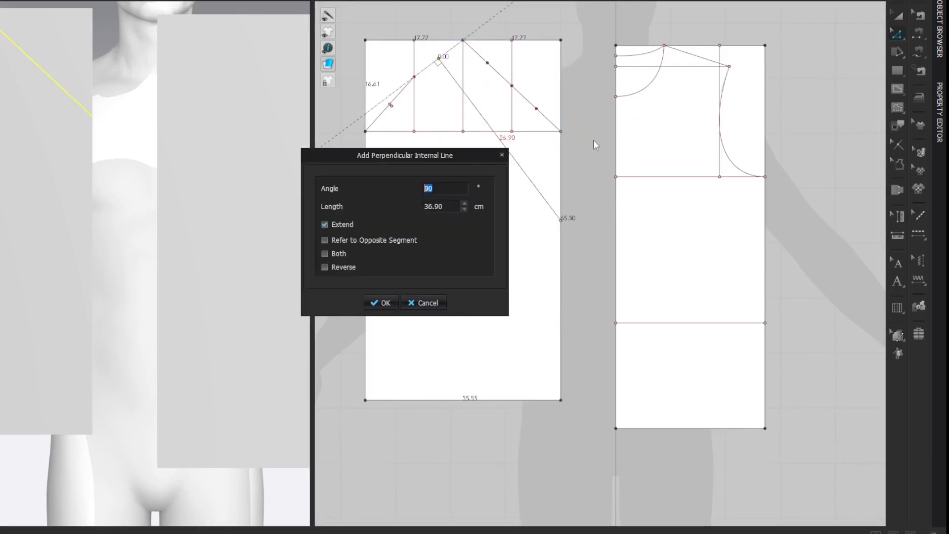
left_click(324, 268)
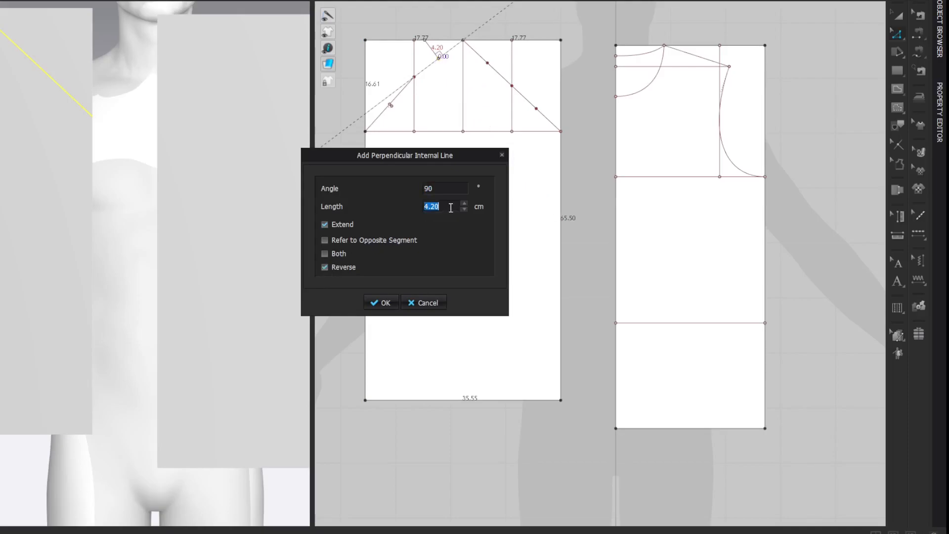
type("1.45")
key("Return")
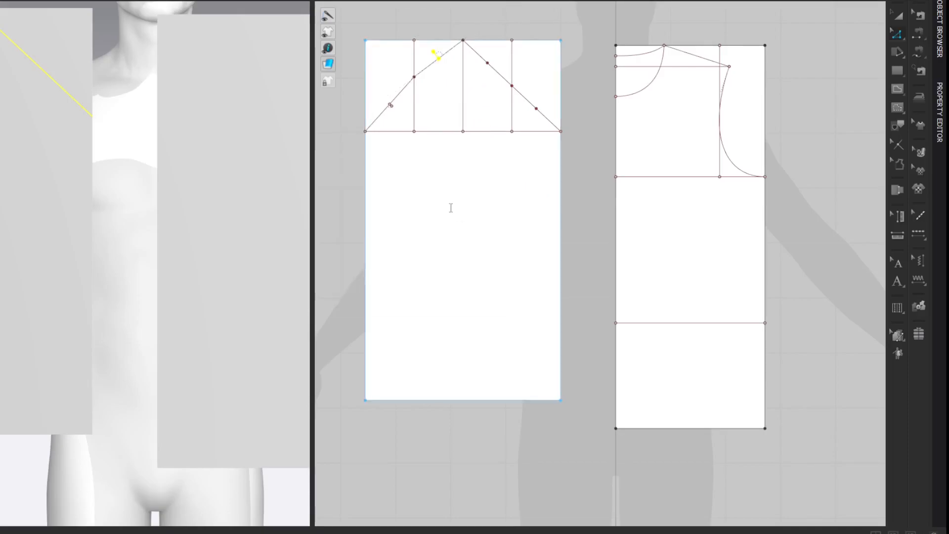
left_click(830, 86)
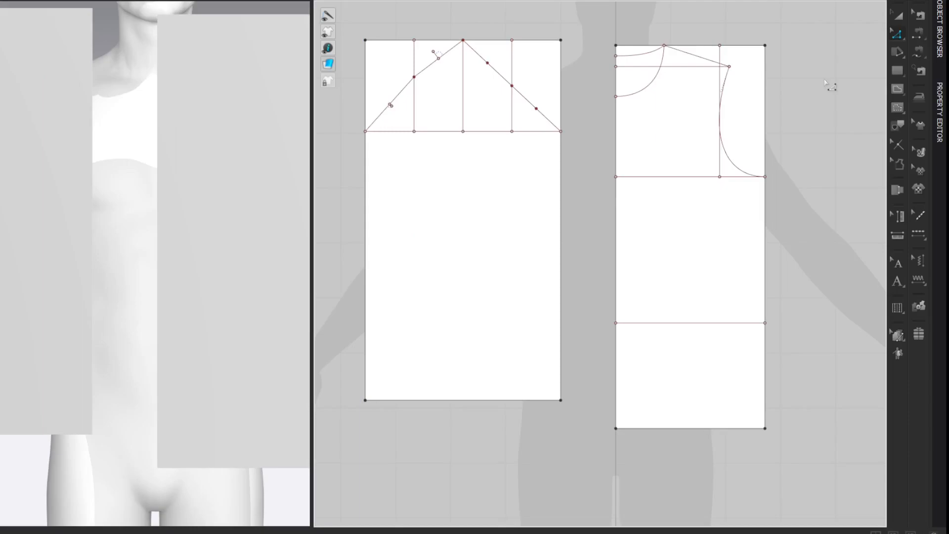
Add a reversed local perpendicular internal line of 1.5 cm, pointing outward from the midpoint of the cap's upper right segment.
right_click(488, 64)
mouse_move(533, 118)
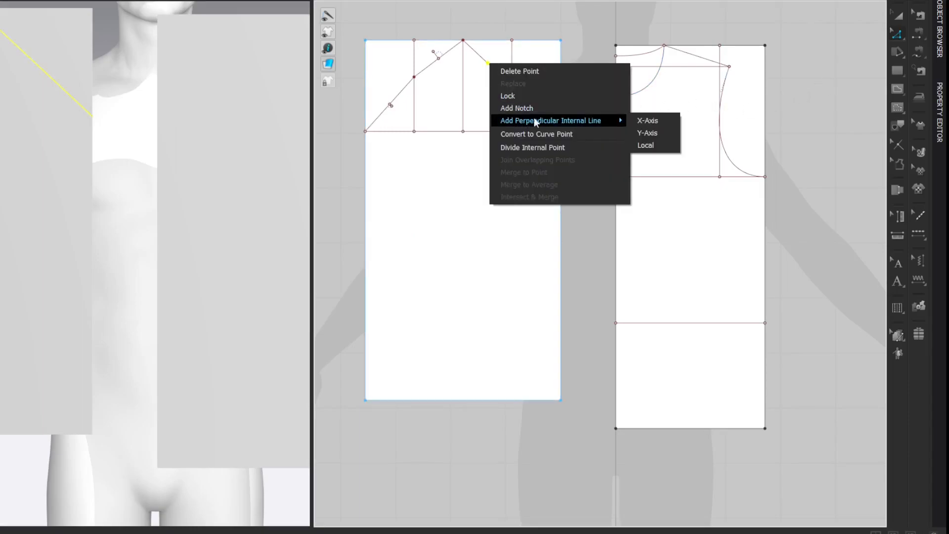
left_click(662, 145)
left_click(324, 267)
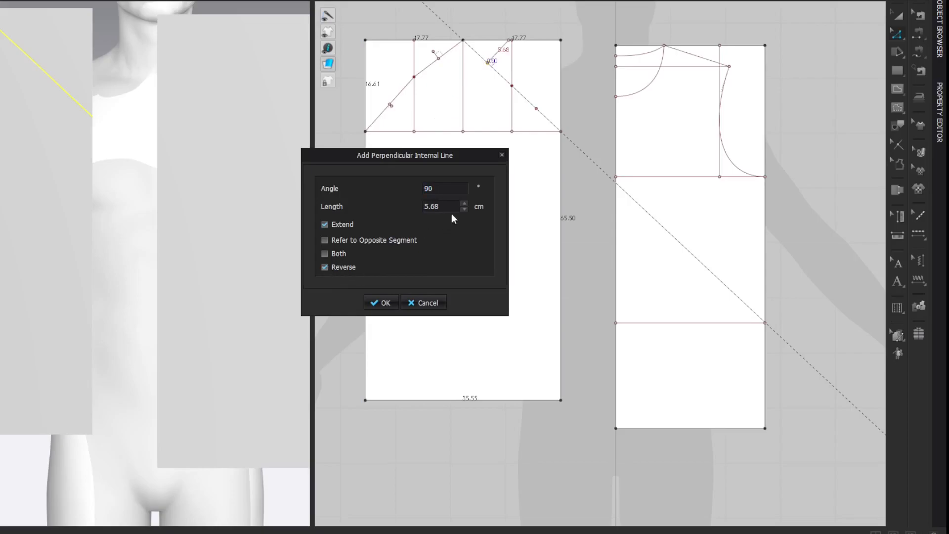
type("1")
type(".5")
key("Return")
left_click(816, 110)
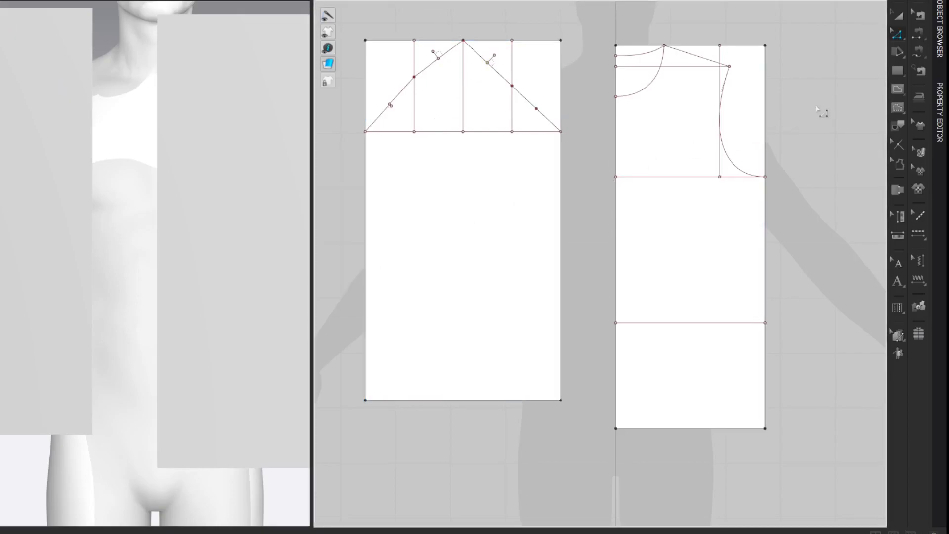
Add a local perpendicular internal line of 1 cm, pointing inward from the midpoint of the cap's lower right segment.
right_click(538, 109)
mouse_move(561, 169)
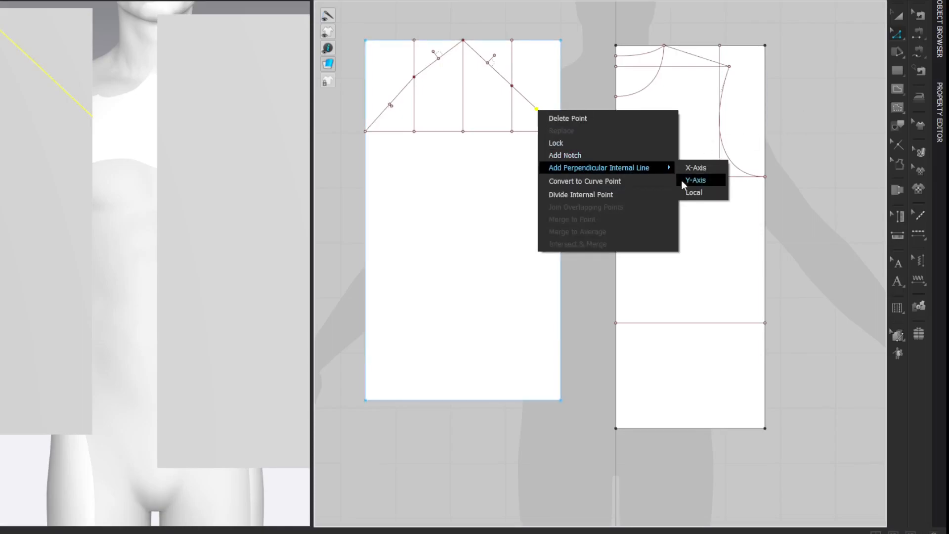
left_click(692, 192)
double_click(447, 206)
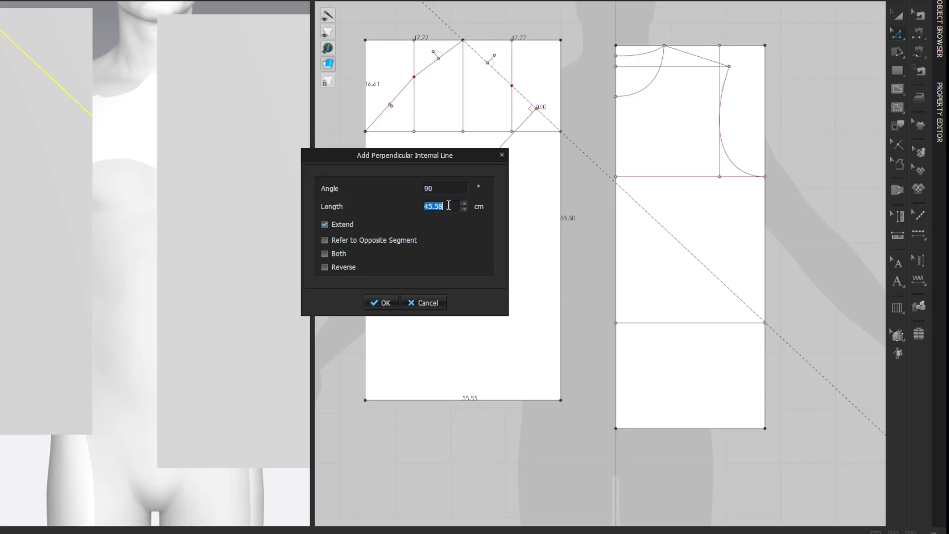
type("1")
key("Return")
left_click(822, 140)
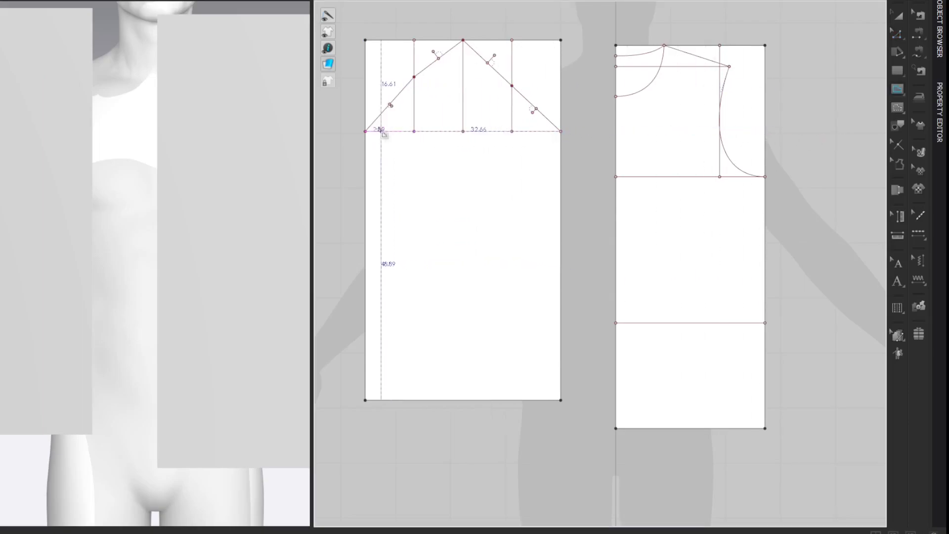
Draw an internal line from the horizontal line's left end to the cap peak and on to its right end, and activate curve editing.
left_click(365, 131)
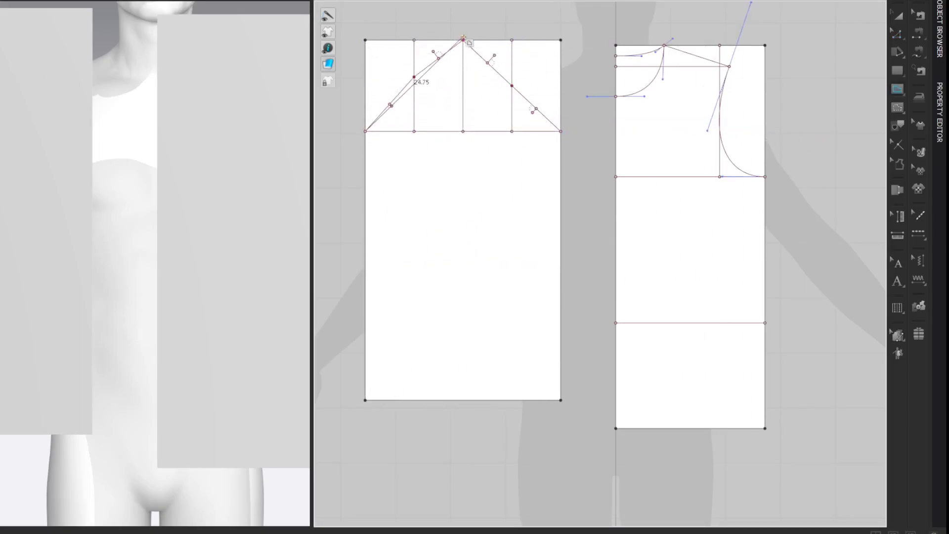
double_click(560, 131)
key("c")
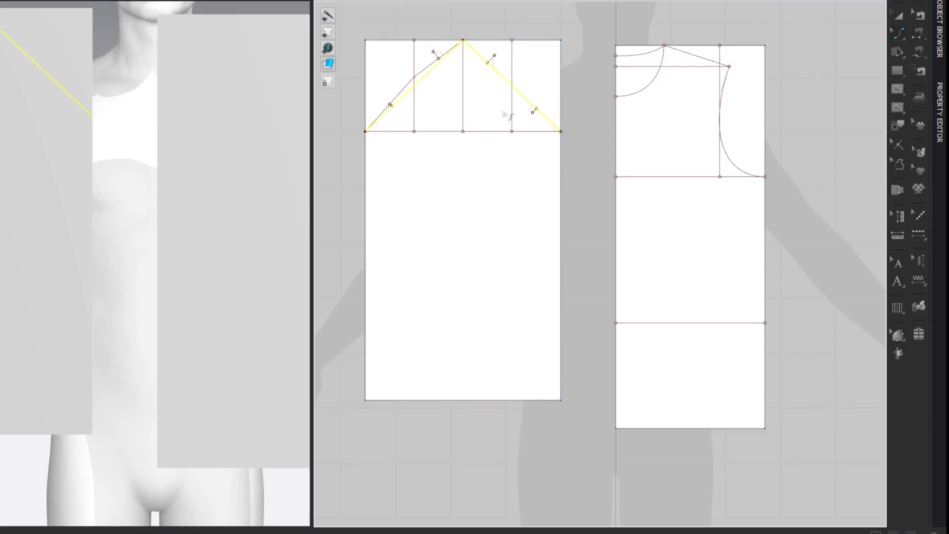
Curve the left half of the sleeve cap line through its guide points as an S-shape about 25.1 cm long, fine-tuning both curve handles.
left_click_drag(424, 79, 407, 103)
key("z")
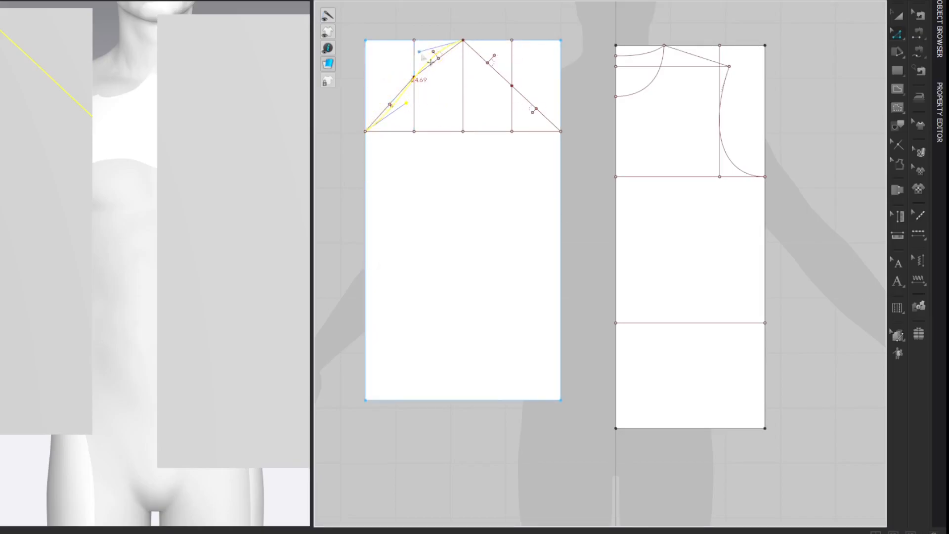
left_click_drag(419, 51, 408, 48)
left_click_drag(416, 112, 424, 109)
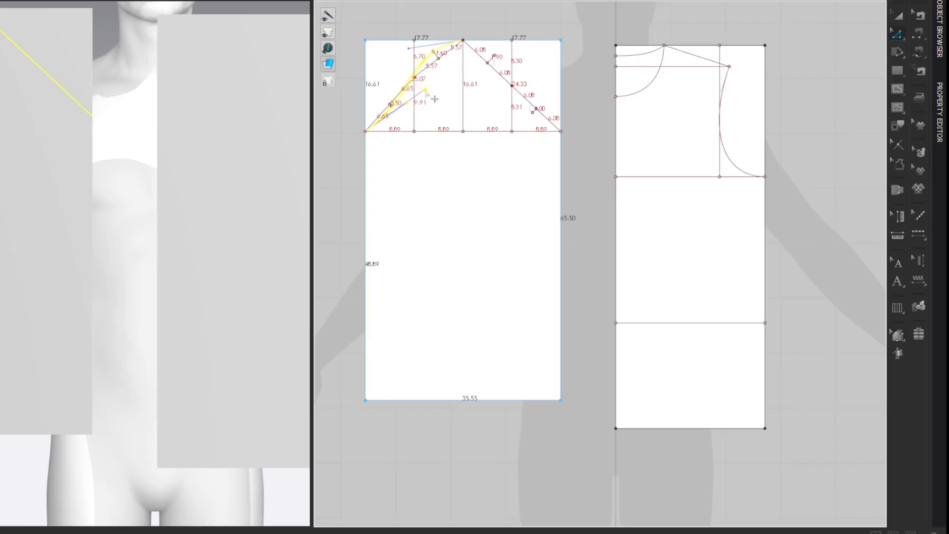
left_click_drag(435, 99, 437, 94)
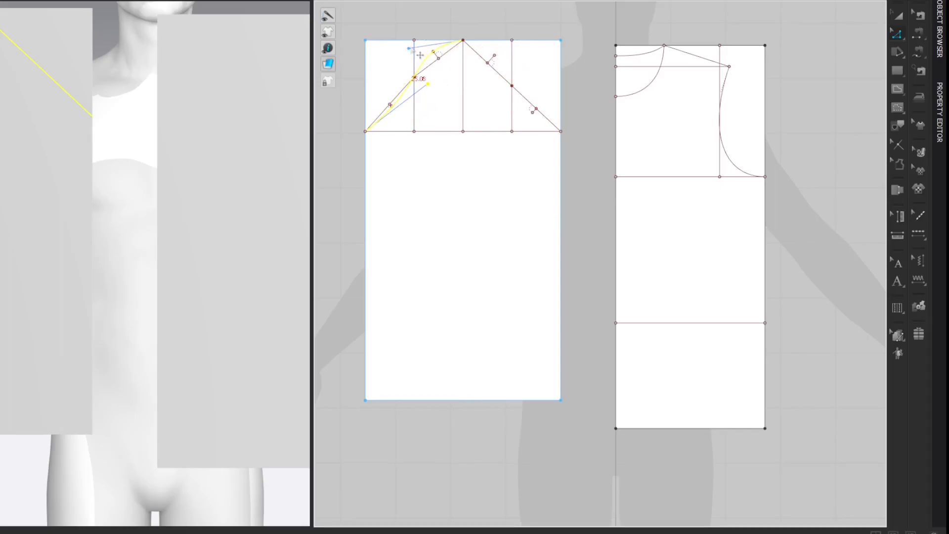
left_click_drag(418, 56, 419, 50)
left_click_drag(436, 93, 434, 95)
left_click_drag(409, 43, 410, 46)
left_click_drag(435, 97, 437, 95)
Curve the right half of the sleeve cap line into an S-shape through its upper outward and lower inward guide points.
key("v")
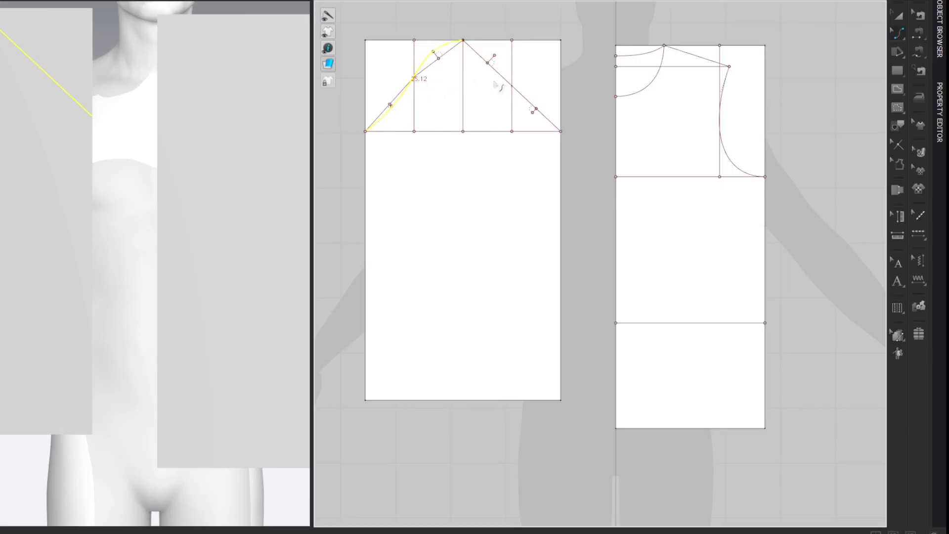
left_click_drag(506, 81, 513, 111)
key("z")
left_click_drag(504, 54, 518, 50)
left_click_drag(515, 112, 500, 103)
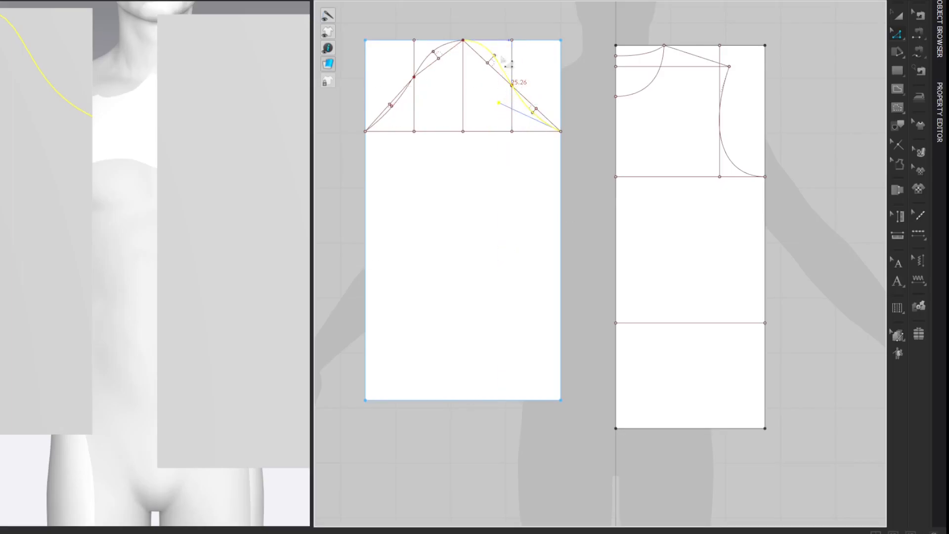
left_click_drag(510, 41, 516, 46)
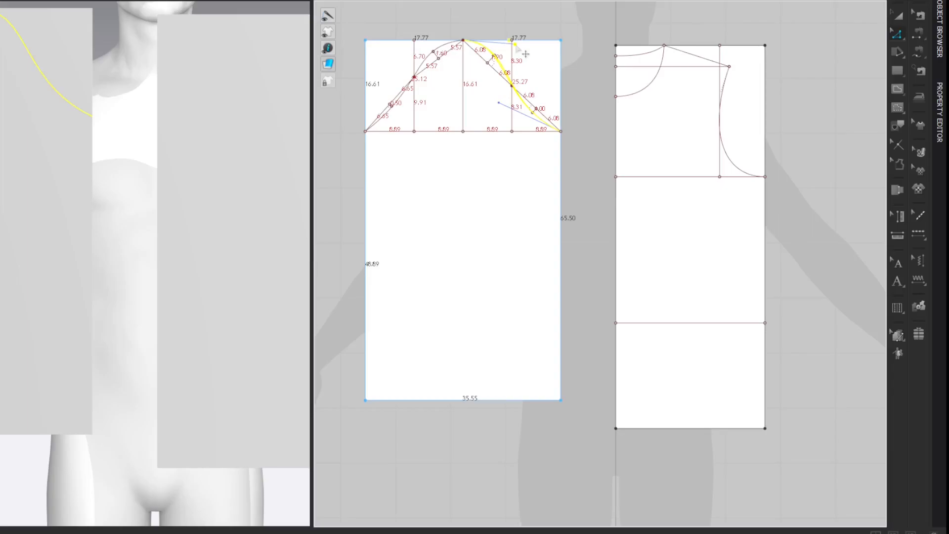
left_click_drag(499, 103, 507, 111)
left_click(849, 42)
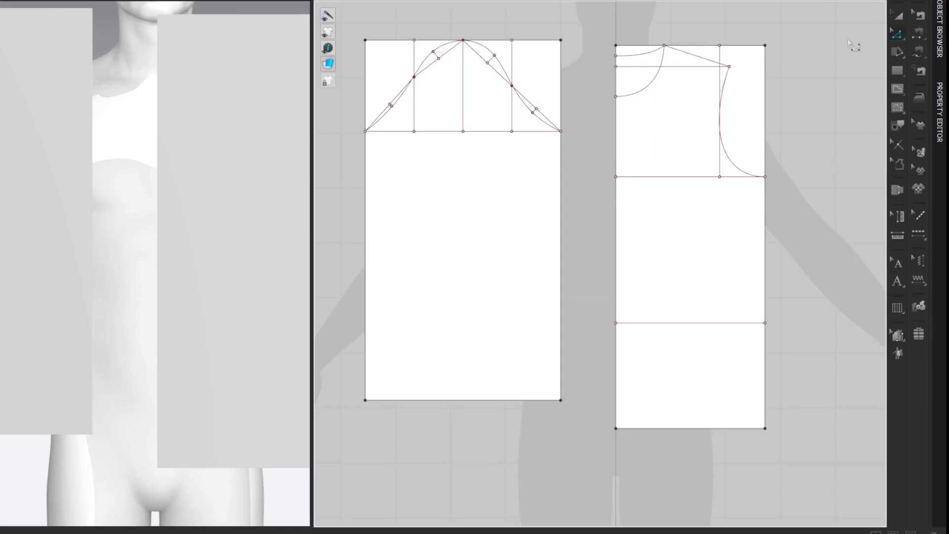
Split the sleeve block's bottom edge 2.5 cm from its right end and 2.5 cm from its left end.
left_click(549, 401)
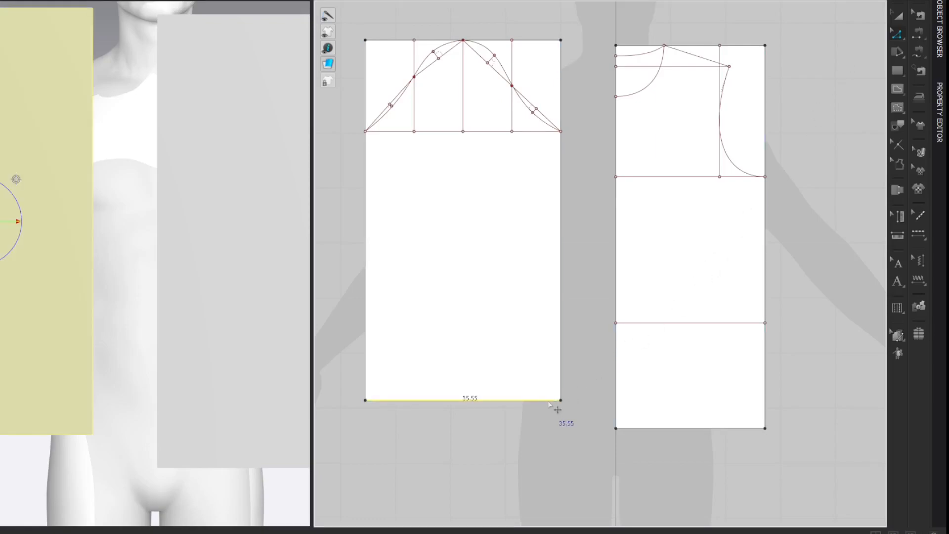
right_click(547, 401)
left_click(585, 225)
type("2.5")
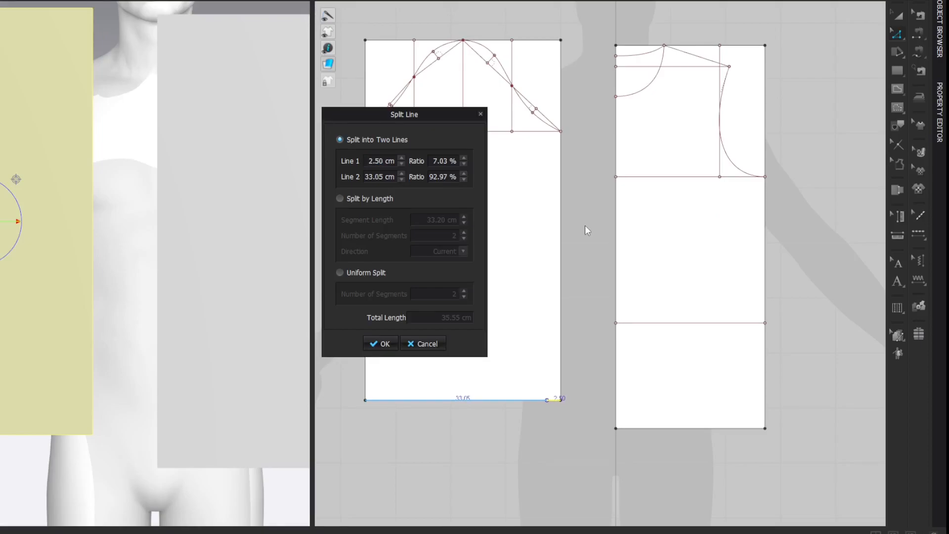
left_click(382, 343)
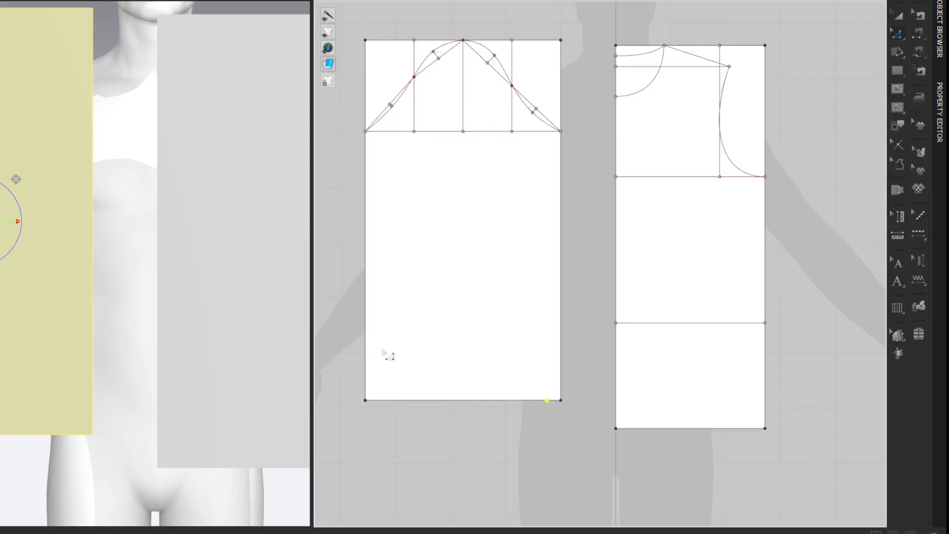
right_click(381, 401)
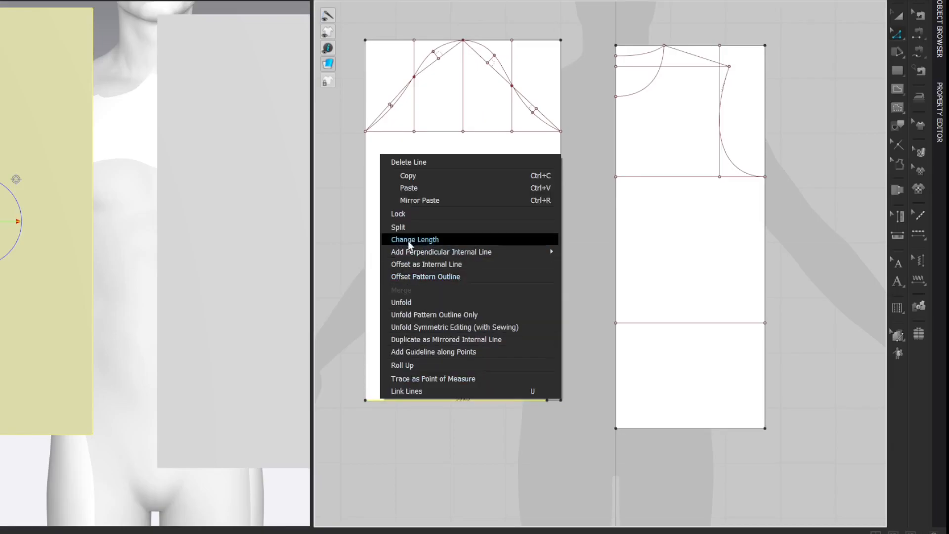
left_click(417, 228)
type("2.5")
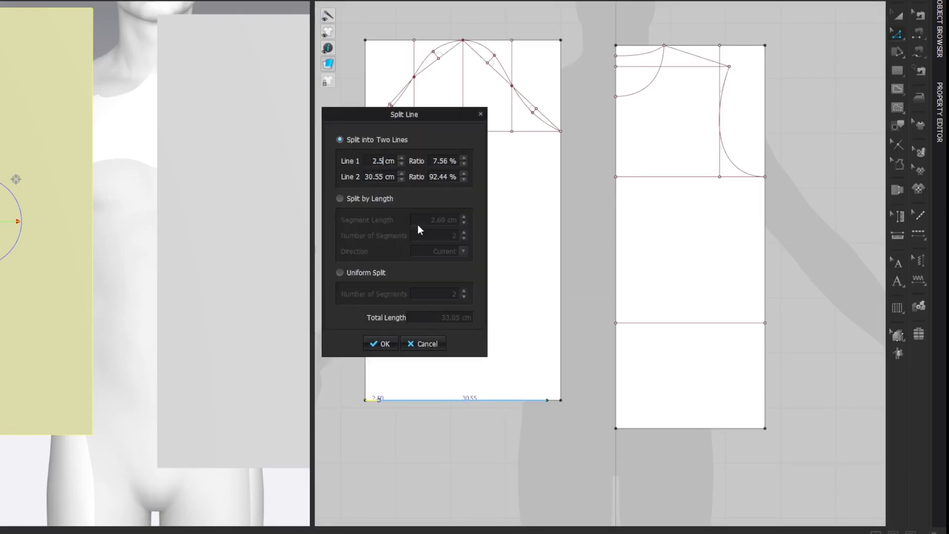
left_click(373, 343)
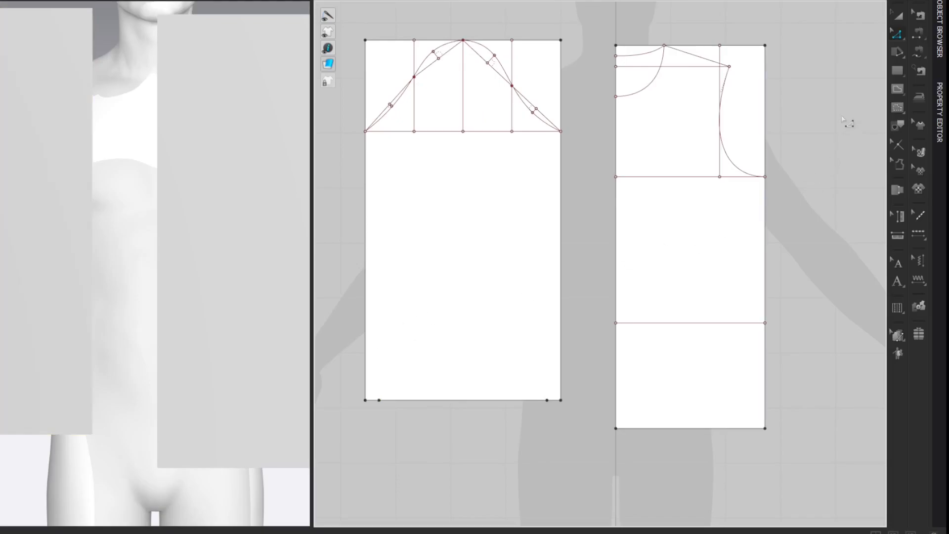
Draw internal lines for both underarm seams, from each end of the sleeve cap line to the nearest split point on the bottom edge.
key("v")
left_click(560, 131)
double_click(546, 400)
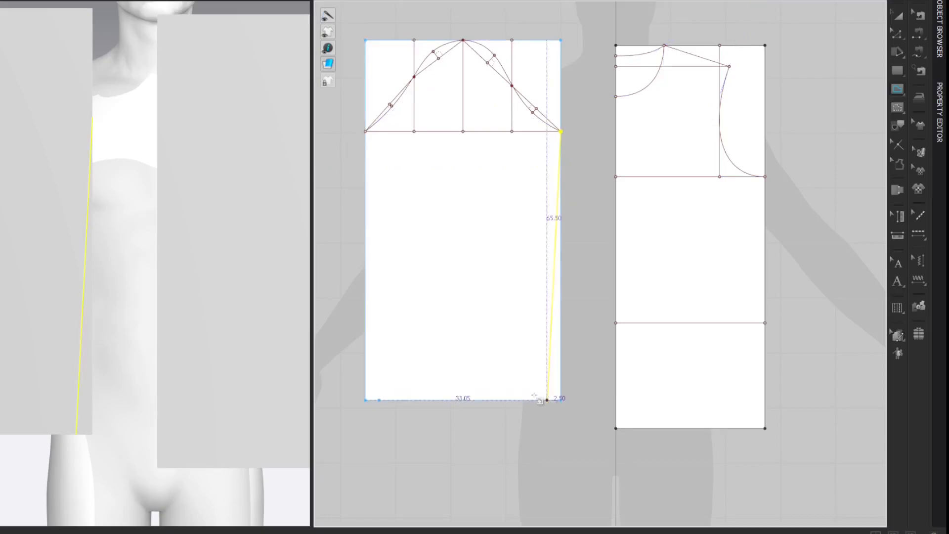
left_click(365, 131)
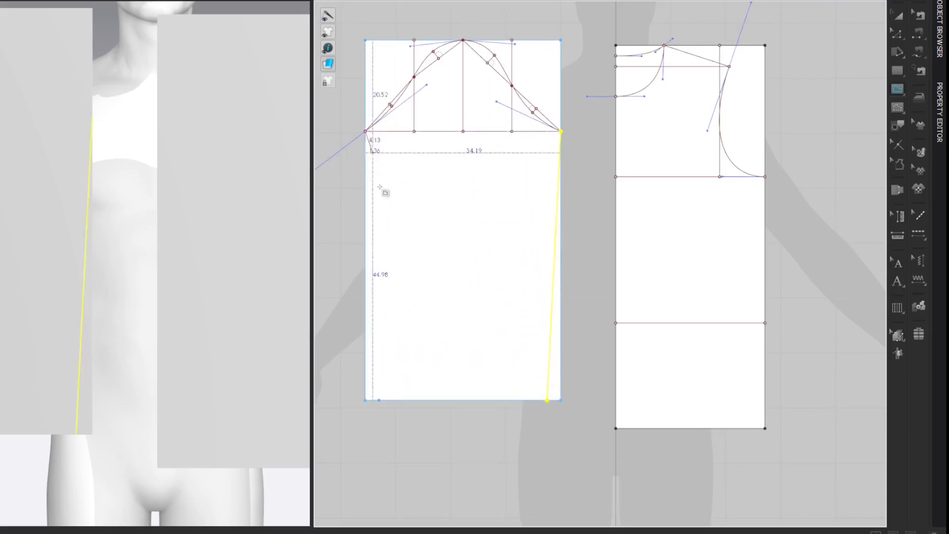
double_click(378, 399)
key("z")
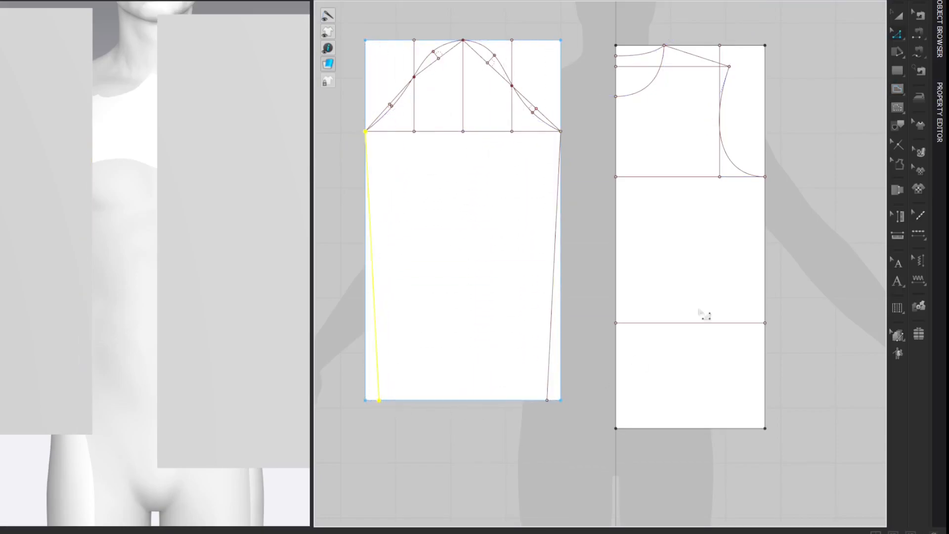
left_click(839, 78)
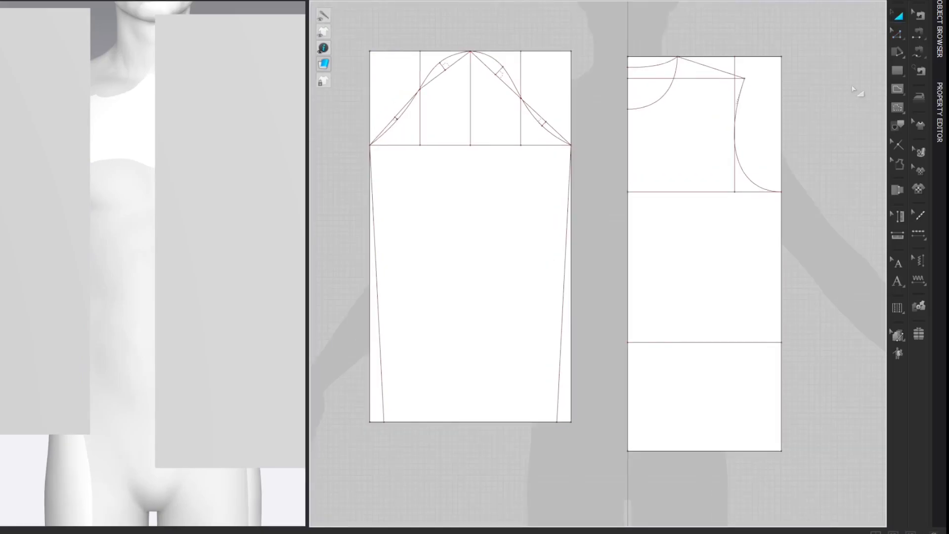
Move the sleeve and body blocks together to the empty area well left of the avatar silhouette.
scroll(853, 90, "down", 5)
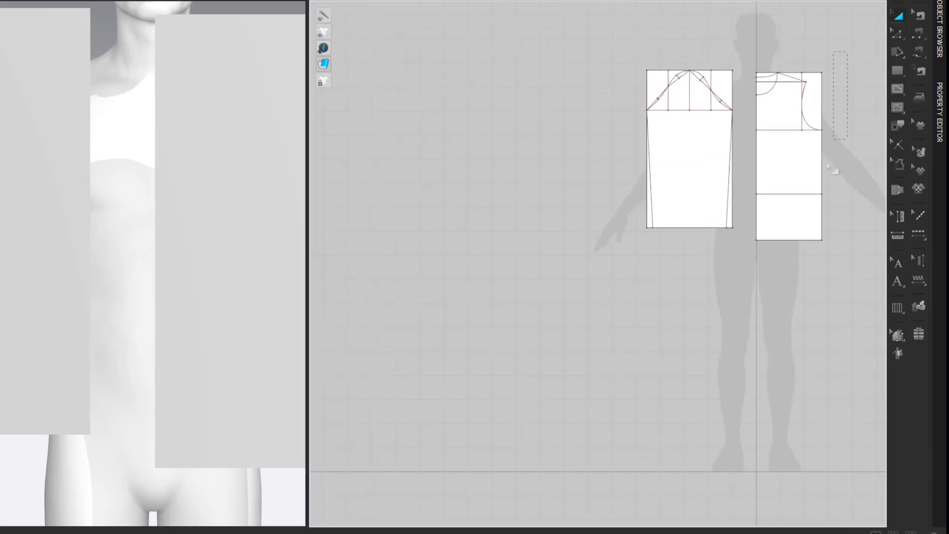
left_click_drag(602, 253, 599, 254)
scroll(518, 218, "down", 3)
middle_click_drag(471, 197, 652, 186)
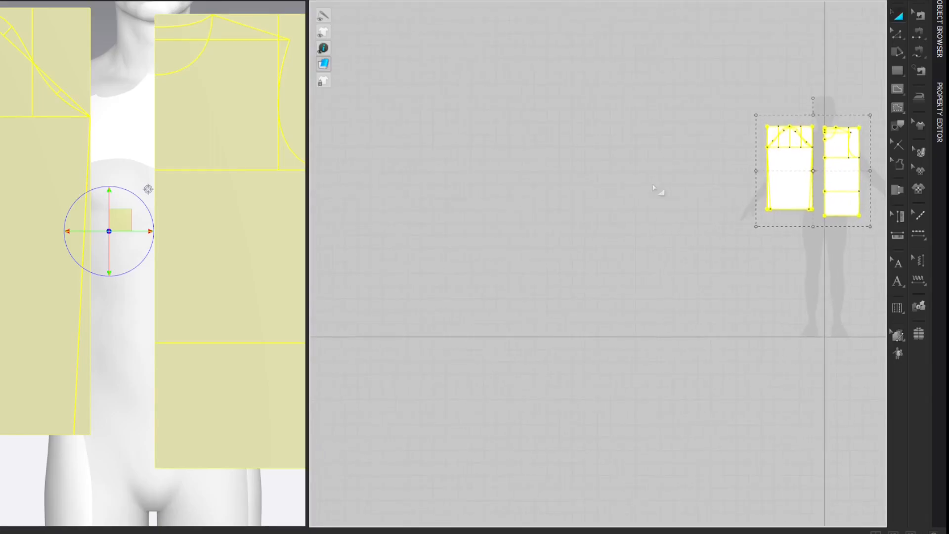
left_click_drag(781, 176, 380, 170)
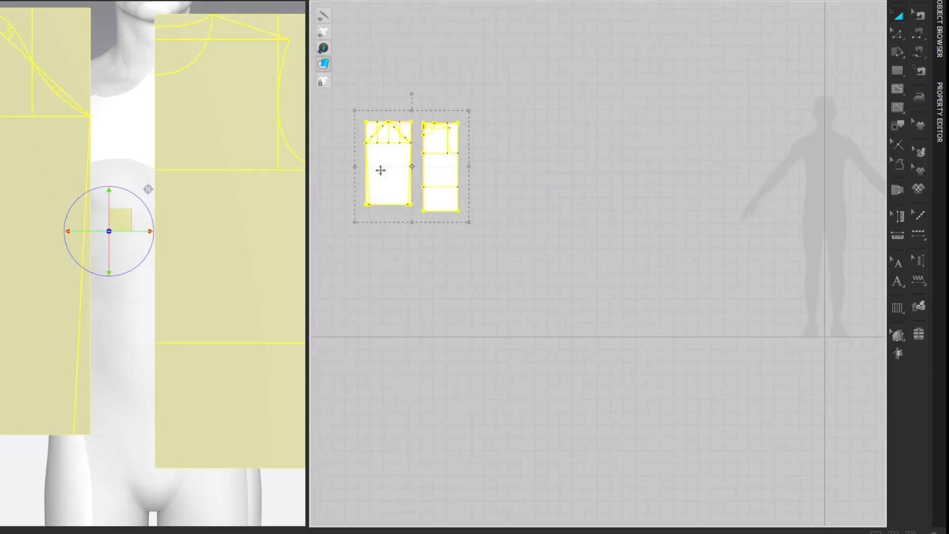
Remove both blocks from the 3D view, turn them into dashed reference outlines, and switch to the 2D-only window layout.
right_click(250, 174)
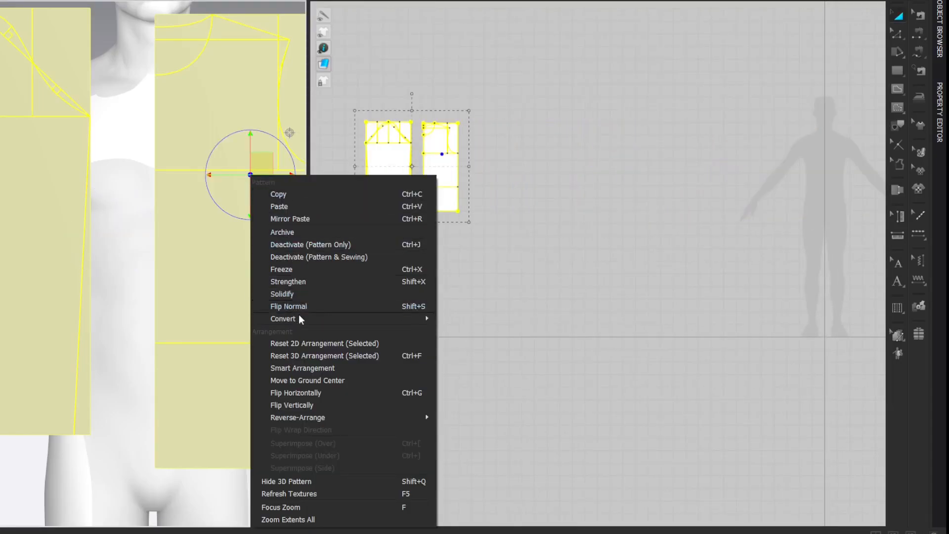
left_click(296, 343)
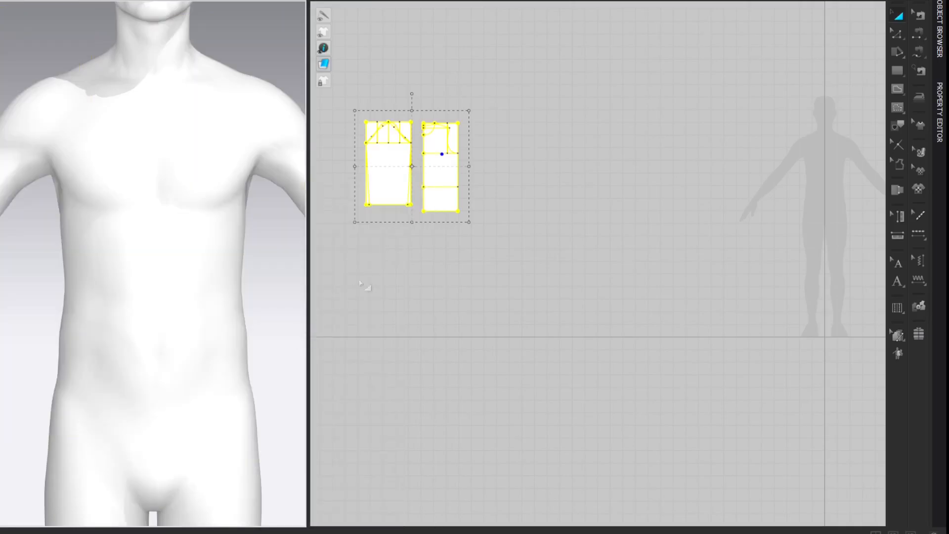
right_click(450, 164)
left_click(484, 312)
left_click(581, 143)
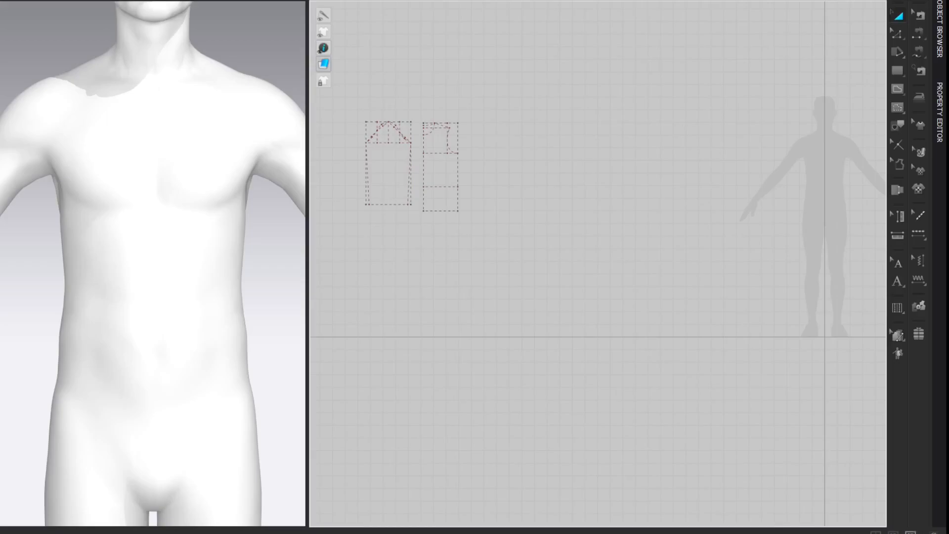
left_click(911, 532)
Trace the body block with the lower front neckline as a new front pattern and place it beside the avatar silhouette.
scroll(401, 190, "up", 2)
middle_click_drag(428, 168, 710, 311)
scroll(730, 80, "up", 2)
middle_click_drag(611, 162, 895, 164)
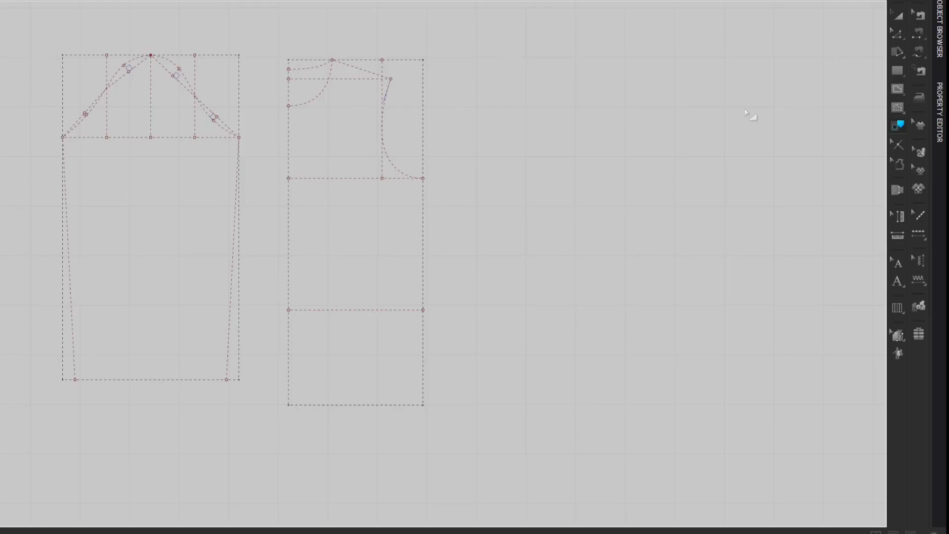
left_click(423, 240)
left_click(395, 405, "shift")
left_click(288, 369, "shift")
left_click(289, 252, "shift")
left_click(304, 106, "shift")
left_click(365, 71, "shift")
right_click(392, 160)
left_click(404, 166)
middle_click_drag(715, 204, 218, 185)
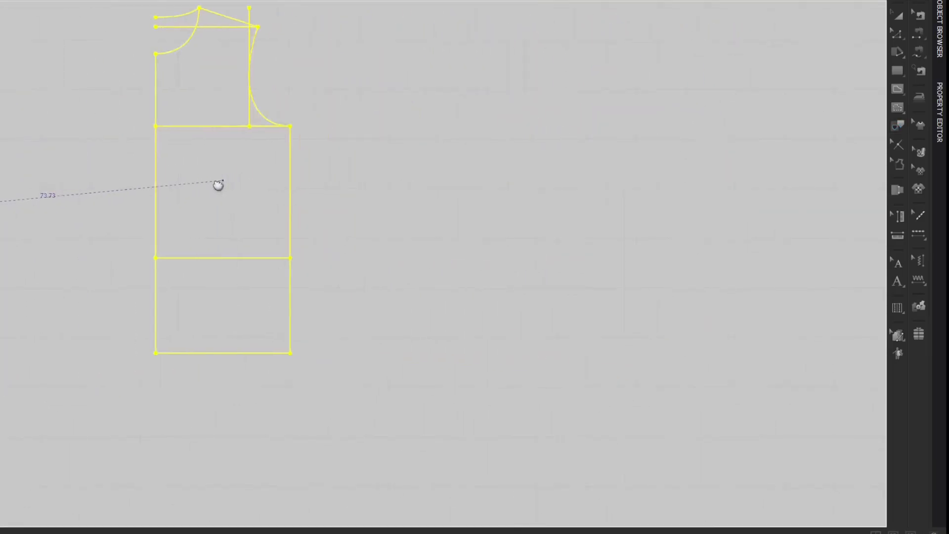
mouse_move(629, 214)
middle_mouse_down()
mouse_move(106, 197)
mouse_move(329, 205)
middle_mouse_up()
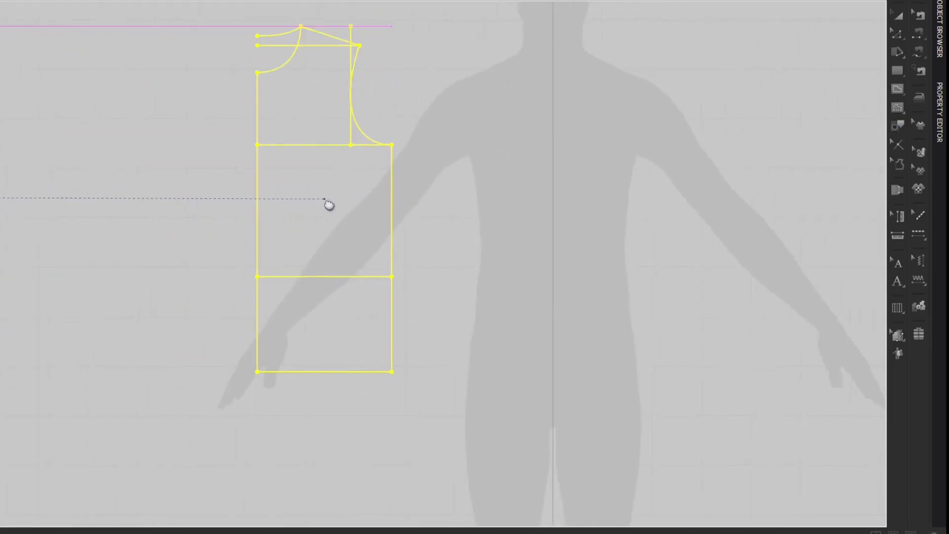
left_click(458, 194)
Trace the body block with the higher back neckline as a new back pattern and place it level with and left of the front piece.
mouse_move(95, 146)
middle_mouse_down()
mouse_move(515, 190)
mouse_move(739, 176)
middle_mouse_up()
middle_click_drag(359, 184, 557, 225)
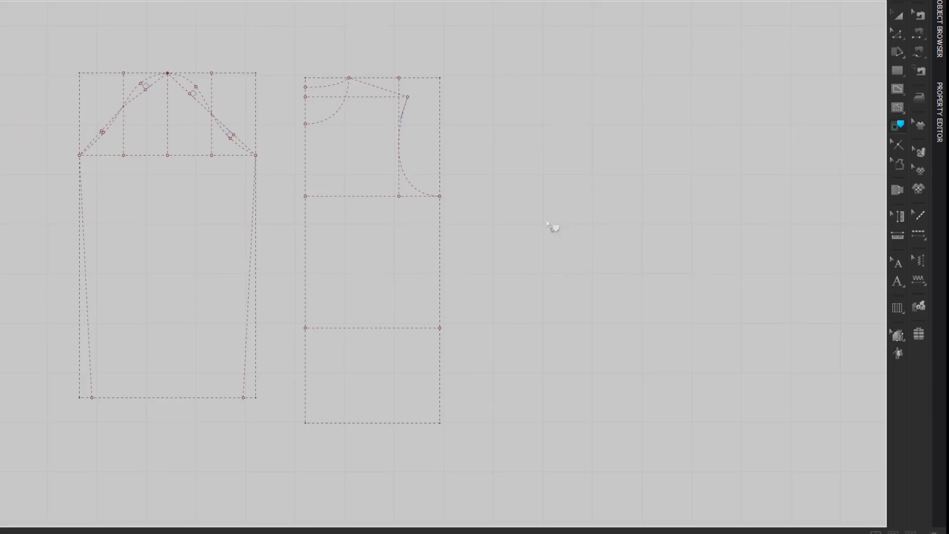
left_click(412, 186)
left_click(404, 423, "shift")
left_click(304, 394, "shift")
left_click(306, 168, "shift")
left_click(327, 87, "shift")
right_click(393, 101)
left_click(405, 95)
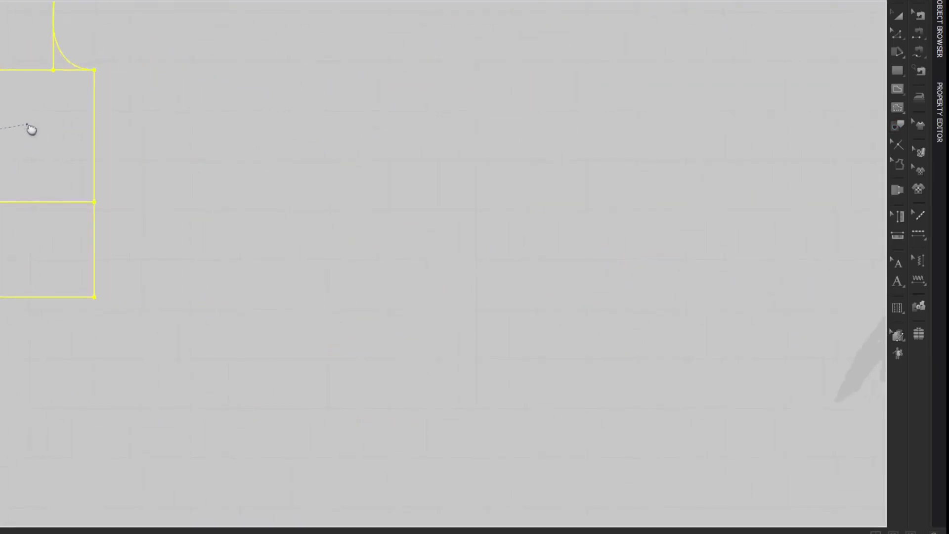
middle_click_drag(578, 198, 125, 157)
mouse_move(408, 197)
middle_mouse_down()
mouse_move(365, 237)
mouse_move(347, 279)
middle_mouse_up()
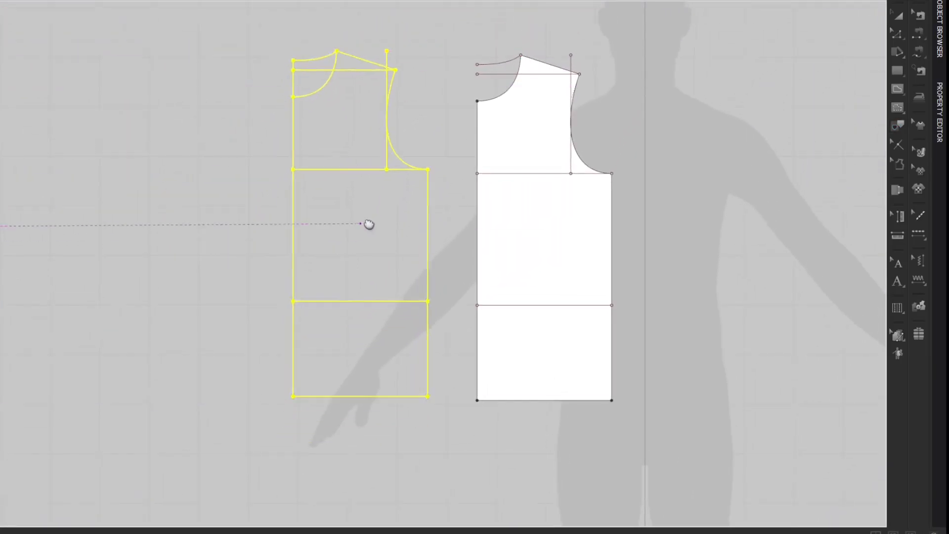
left_click(376, 231)
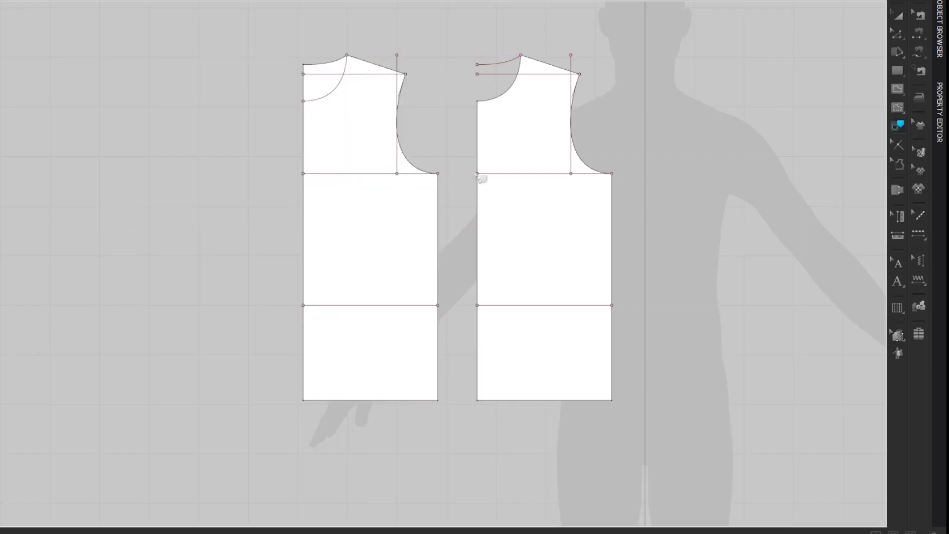
Delete the back neckline, the horizontal shoulder guide and the vertical armhole guide from the front piece.
middle_click_drag(742, 120, 660, 119)
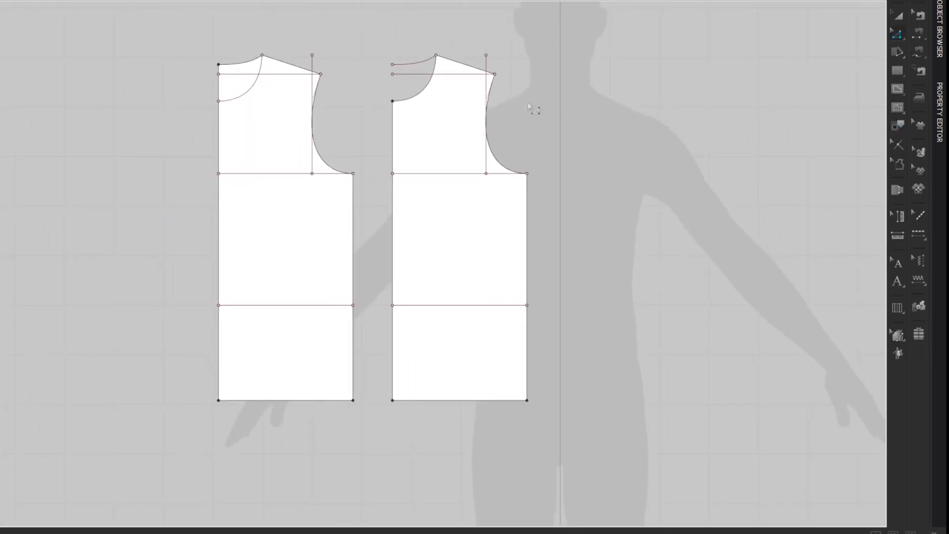
left_click_drag(410, 85, 411, 85)
key("Delete")
left_click(486, 60)
key("Delete")
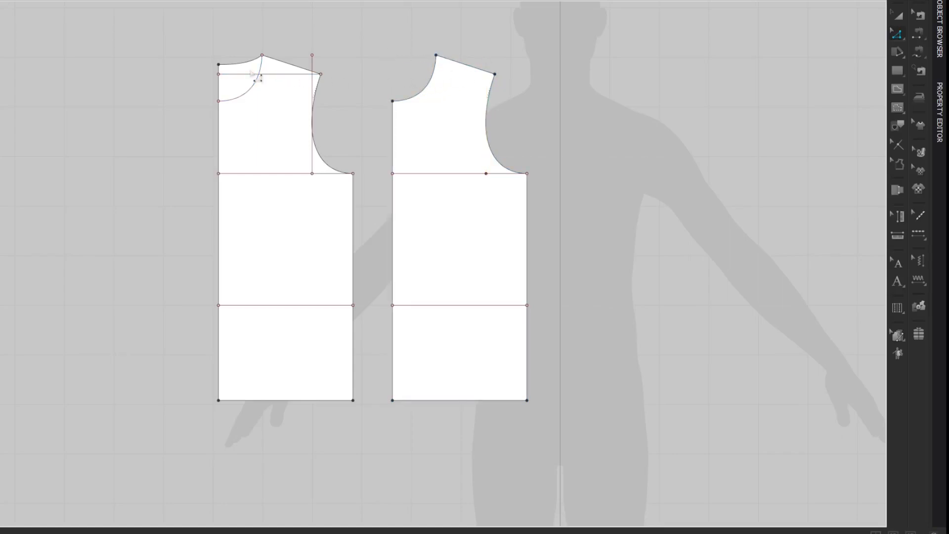
Delete the front neckline curve, the horizontal shoulder guide and the vertical armhole guide from the back piece.
left_click(253, 81)
key("Delete")
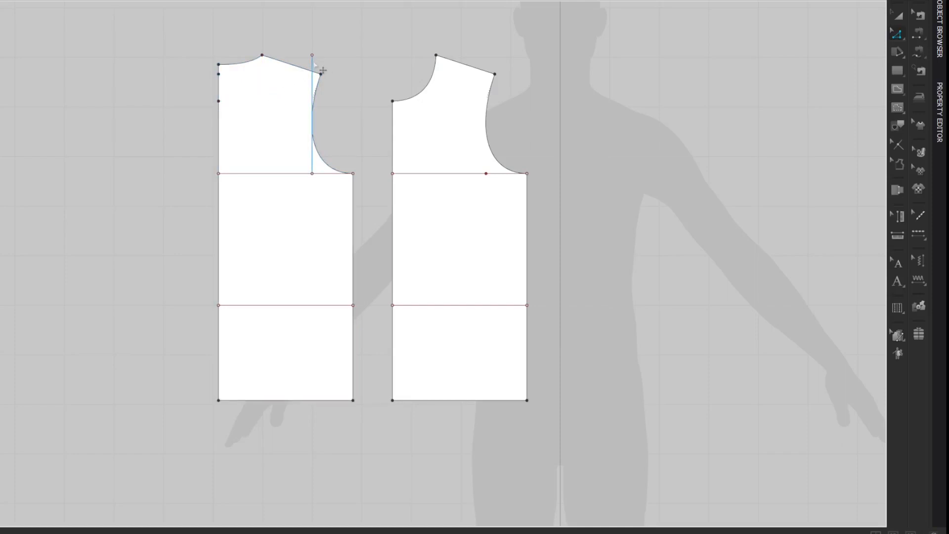
left_click(313, 63)
key("Delete")
Convert the horizontal chest and waist lines on both the front and back pieces to baselines.
left_click(266, 178)
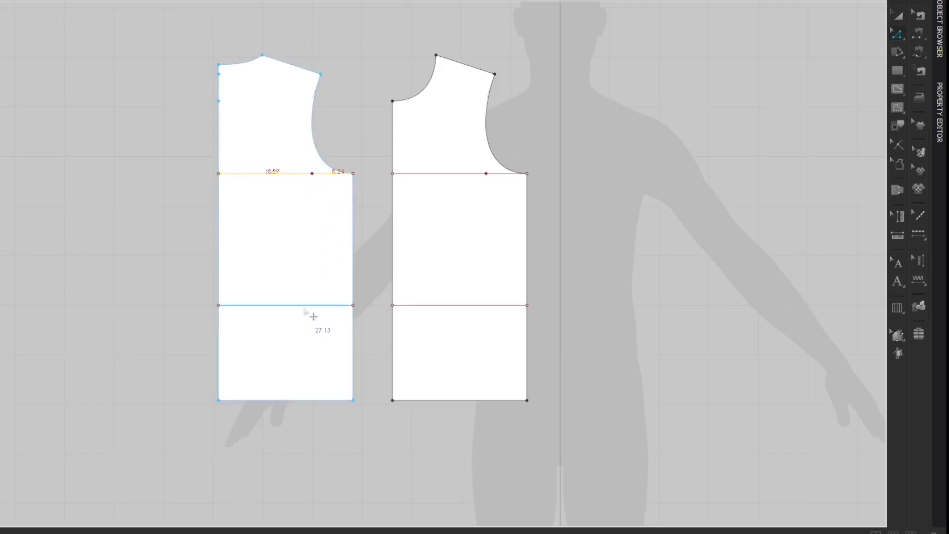
left_click(479, 184, "shift")
left_click(499, 178)
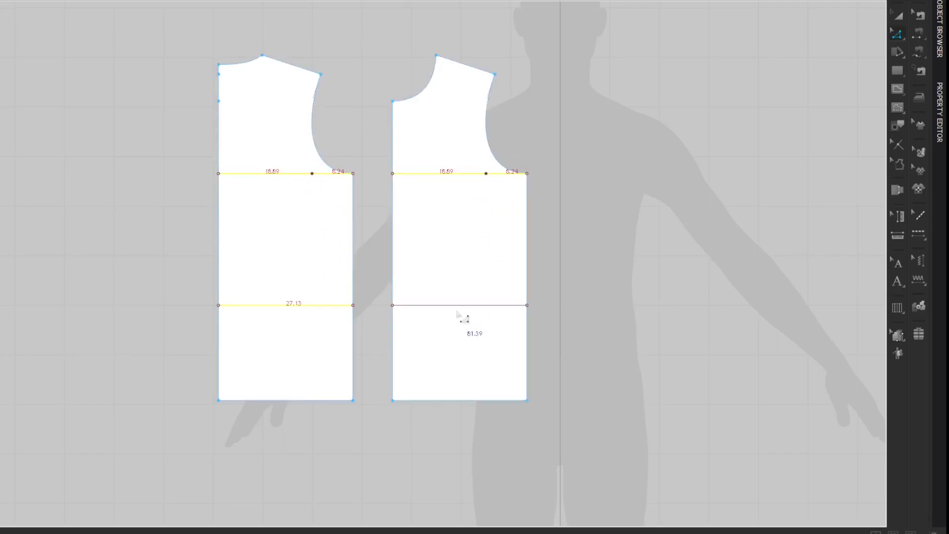
left_click(458, 306)
right_click(458, 309)
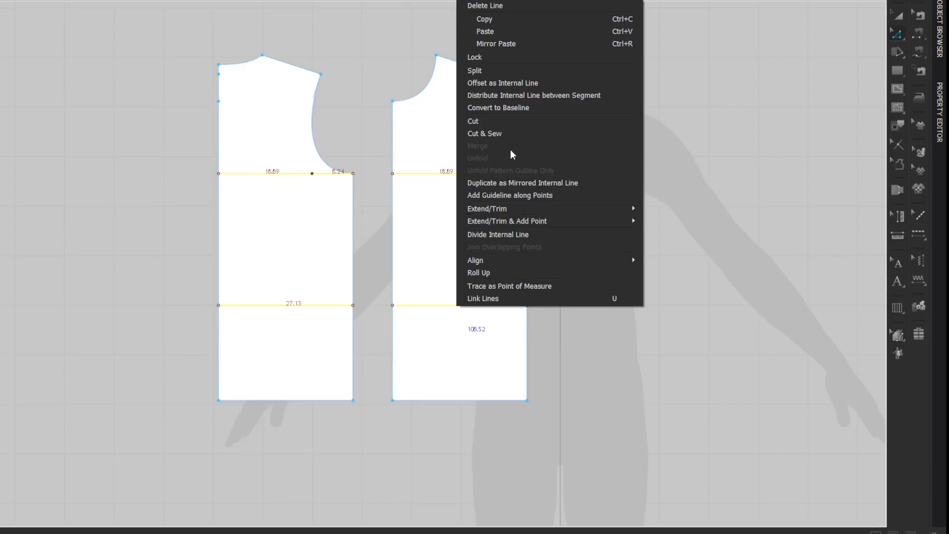
left_click(521, 110)
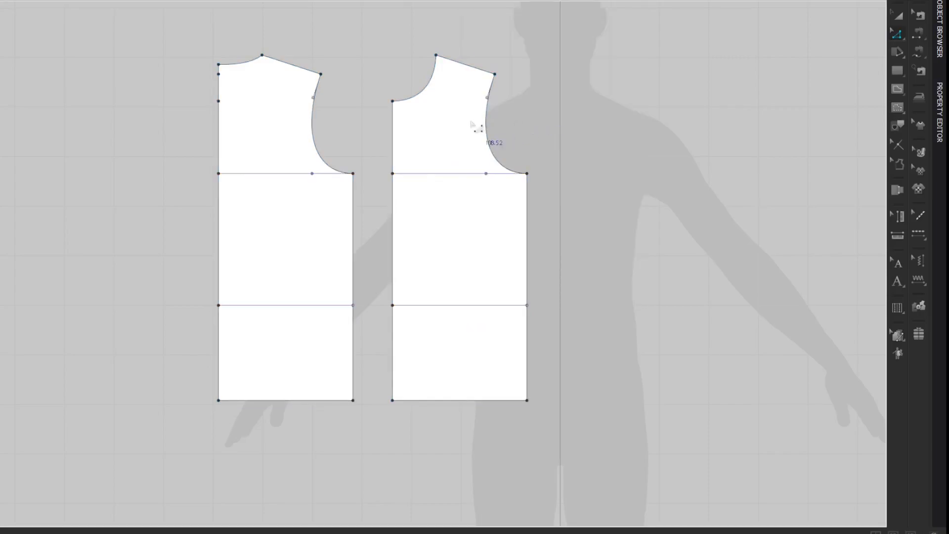
left_click_drag(451, 115, 529, 89)
key("ctrl+z")
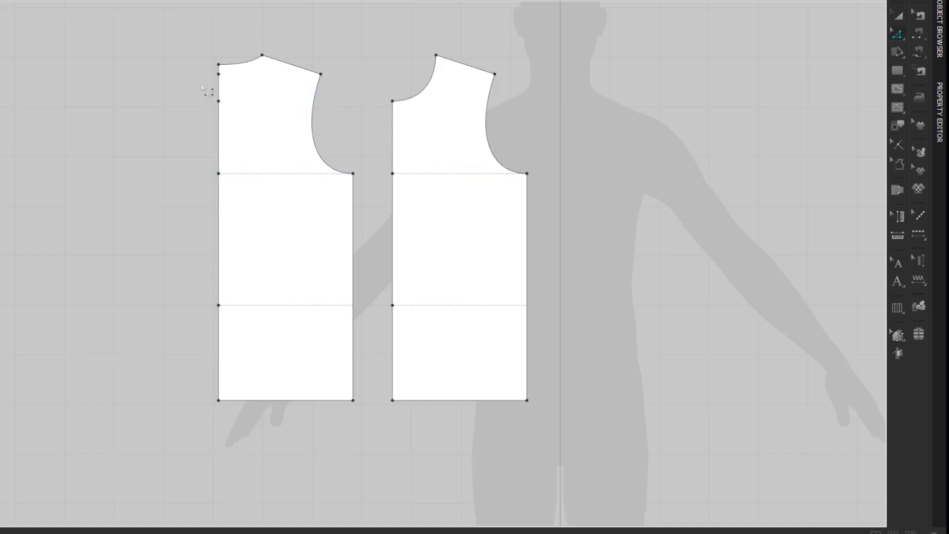
Delete the extra points along the straight centre edges of the back and front pieces, keeping the corners.
left_click_drag(207, 72, 261, 337)
key("Delete")
key("a")
left_click_drag(399, 218, 411, 368)
key("Delete")
Flip the front piece horizontally so its centre edge faces the avatar silhouette's centre line.
left_click(487, 222)
right_click(487, 223)
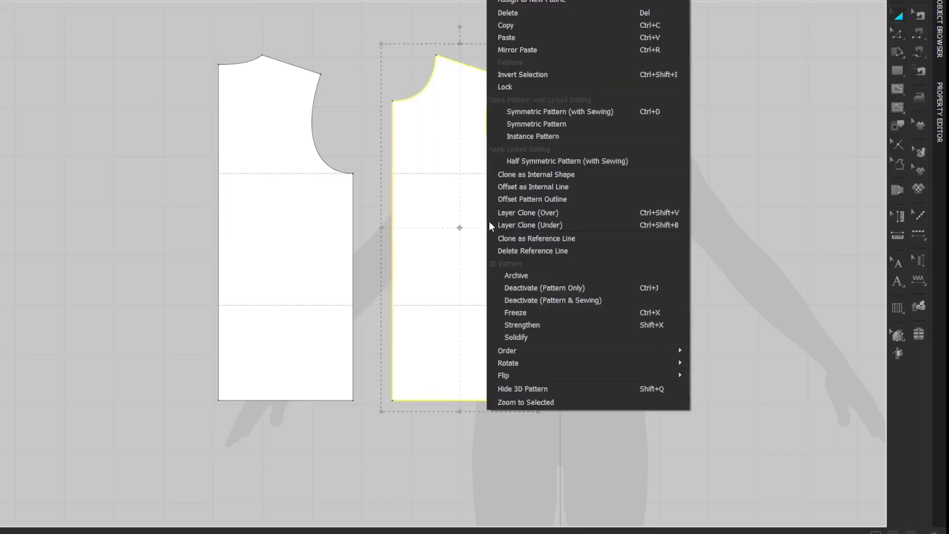
mouse_move(573, 375)
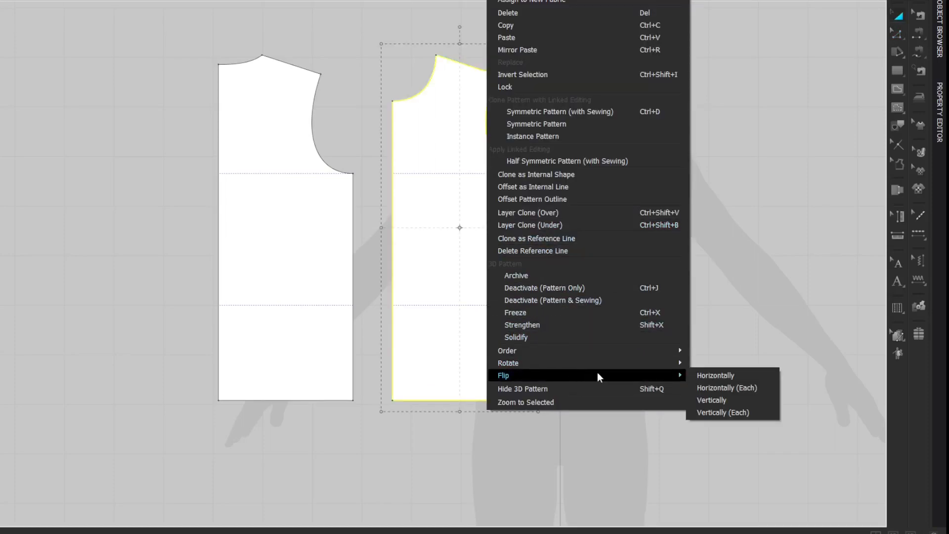
left_click(698, 374)
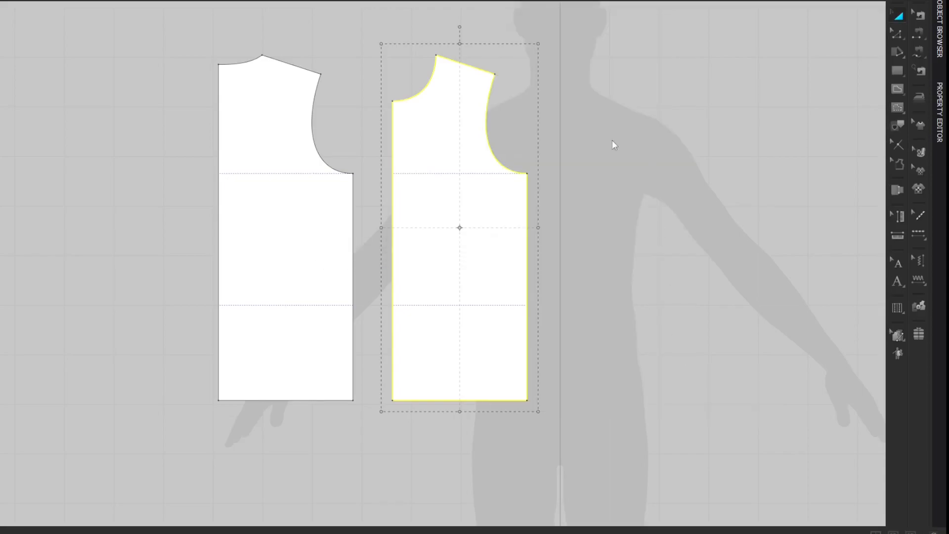
key("ctrl+z")
key("z")
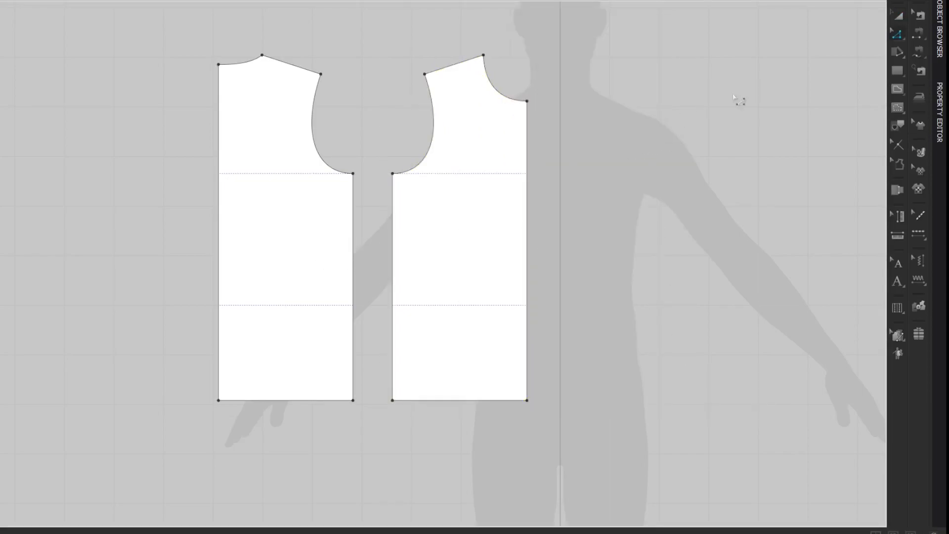
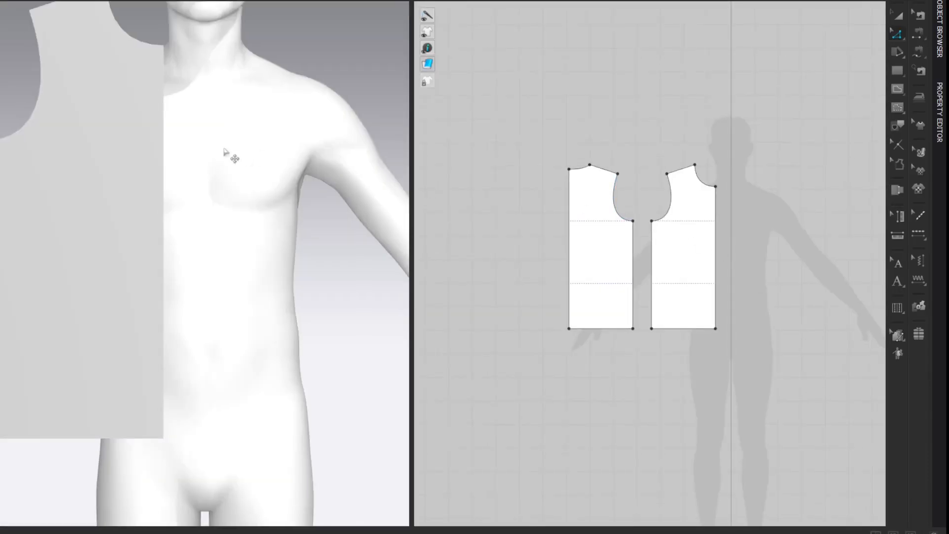
Show the avatar's arrangement points and wrap the front piece around the front of its torso.
middle_click_drag(230, 153, 242, 139)
right_click_drag(235, 160, 252, 219)
key("shift+f")
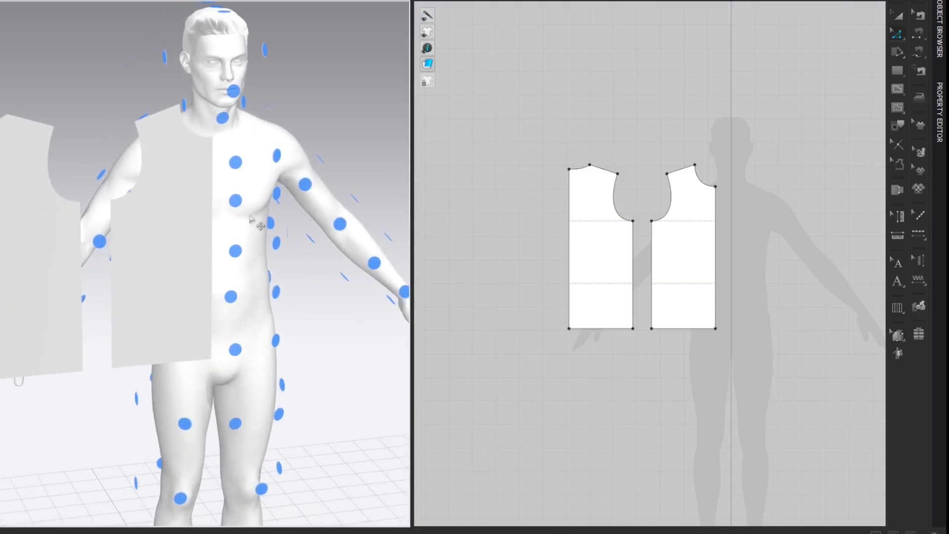
left_click(182, 267)
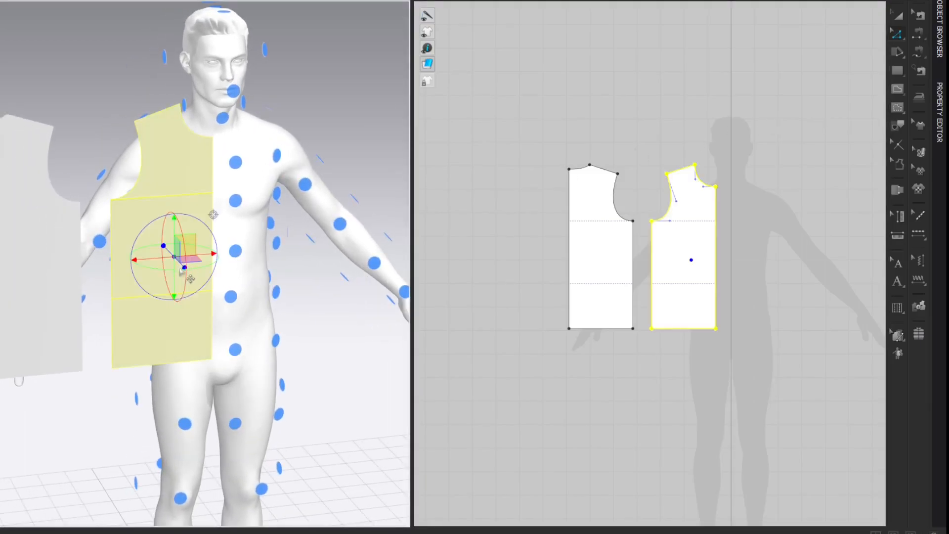
left_click(179, 265)
left_click(182, 258)
right_click_drag(183, 258, 192, 260)
left_click_drag(191, 264, 328, 381)
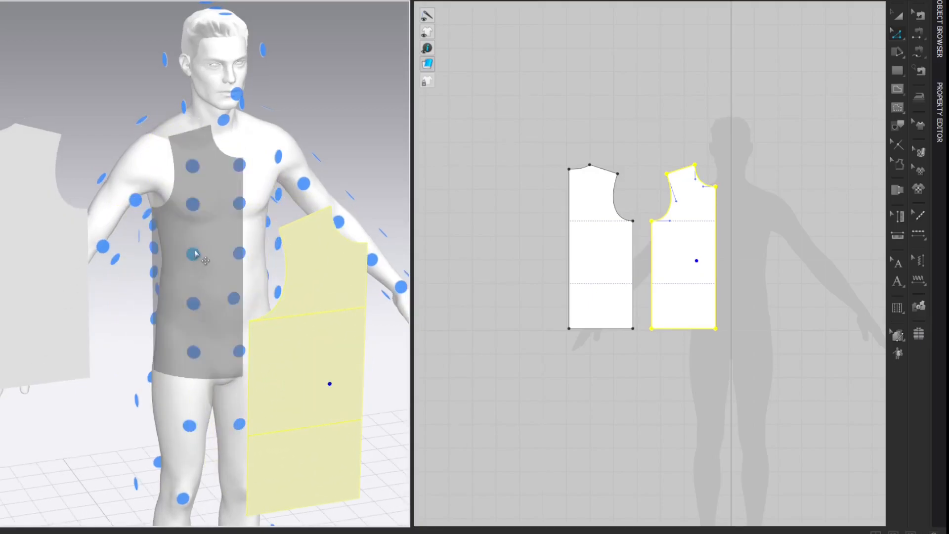
key("ctrl+z")
Place the back piece at the matching arrangement point behind the avatar's torso and hide the arrangement points.
left_click(43, 266)
right_click_drag(60, 266, 255, 227)
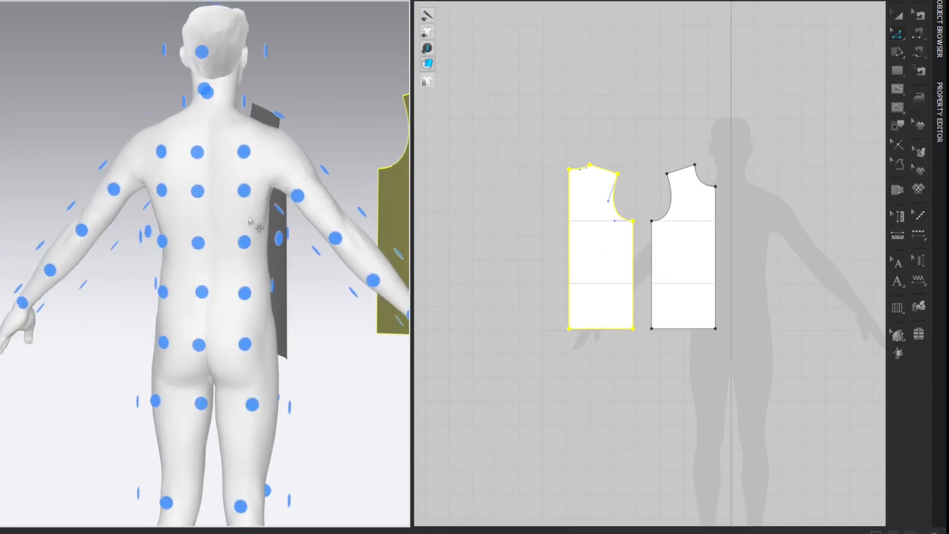
left_click(245, 243)
left_click(364, 102)
right_click(363, 99)
left_click(370, 103)
left_click(154, 174)
left_click_drag(155, 158, 155, 152)
right_click(248, 72)
left_click(269, 104)
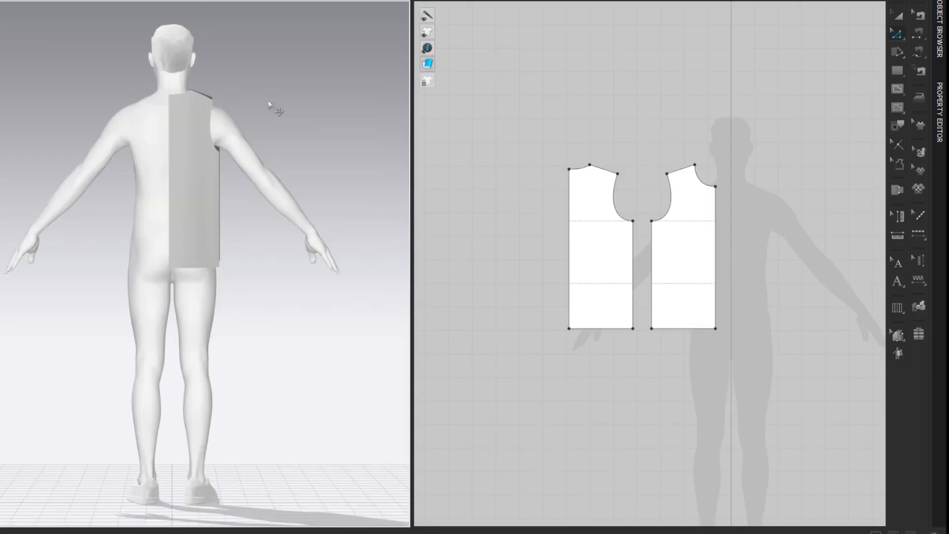
Create linked mirrored copies of the front and back pieces on the opposite side of the avatar's centre line.
left_click(197, 157)
left_click(298, 76)
right_click(298, 77)
left_click(304, 85)
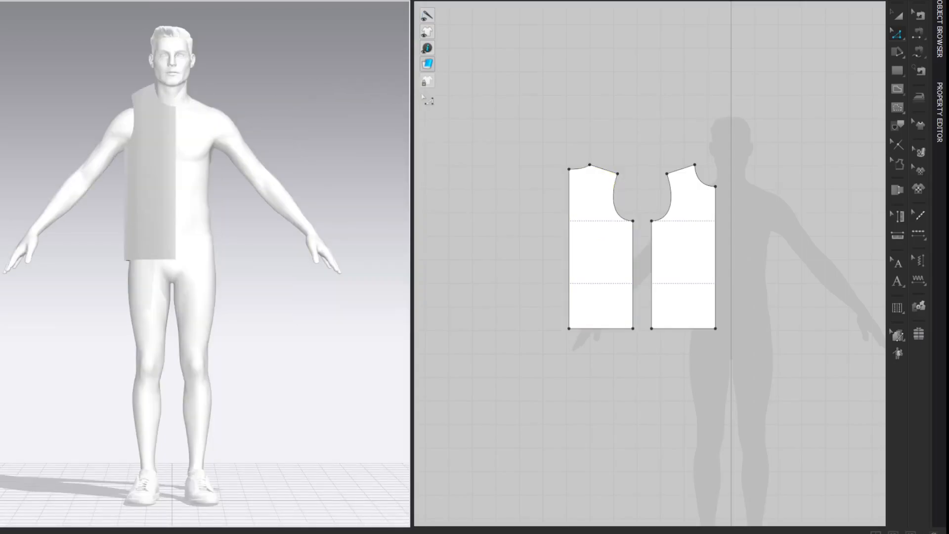
left_click_drag(412, 94, 319, 92)
right_click_drag(592, 97, 387, 79)
left_click_drag(597, 354, 597, 354)
key("ctrl+c")
key("ctrl+r")
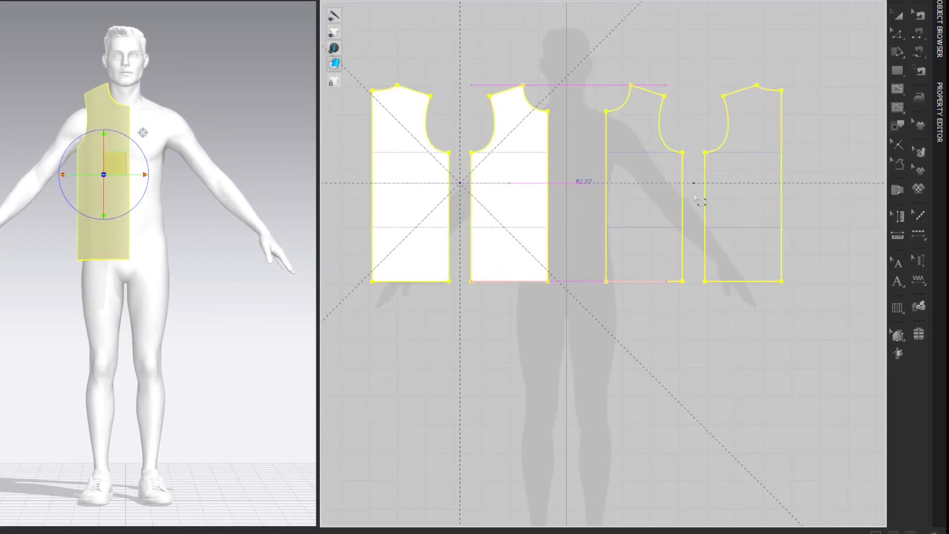
left_click(681, 183)
key("z")
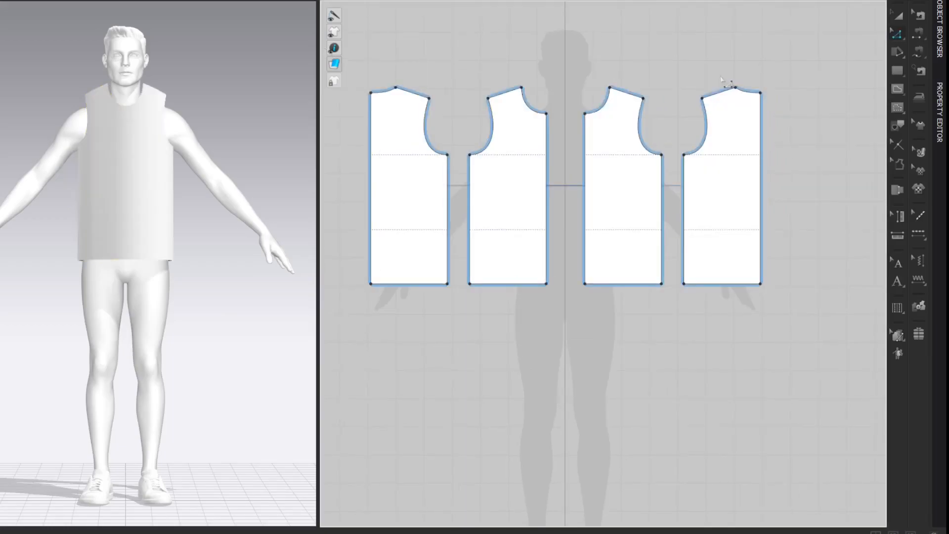
Set the additional rendering thickness of all four bodice pieces to 1.
left_click_drag(355, 45, 781, 322)
left_click(938, 119)
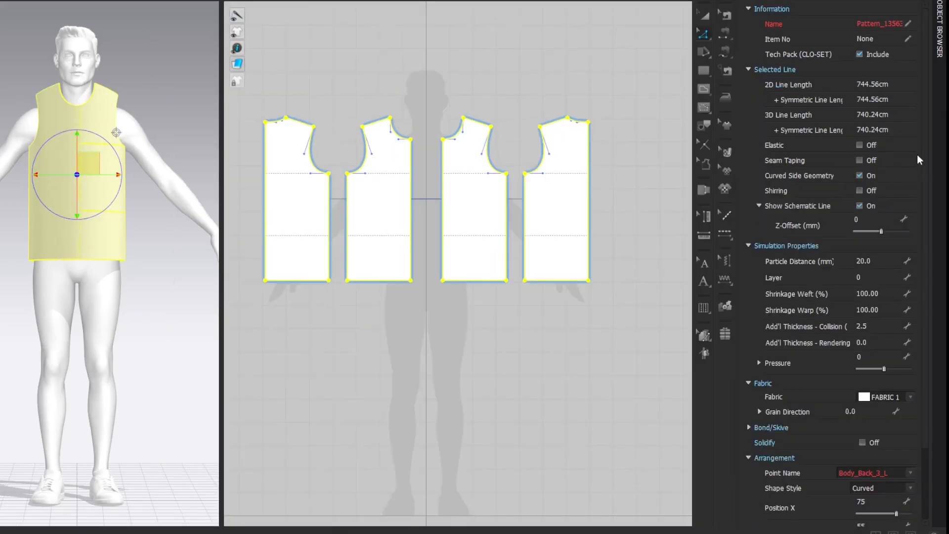
left_click(876, 341)
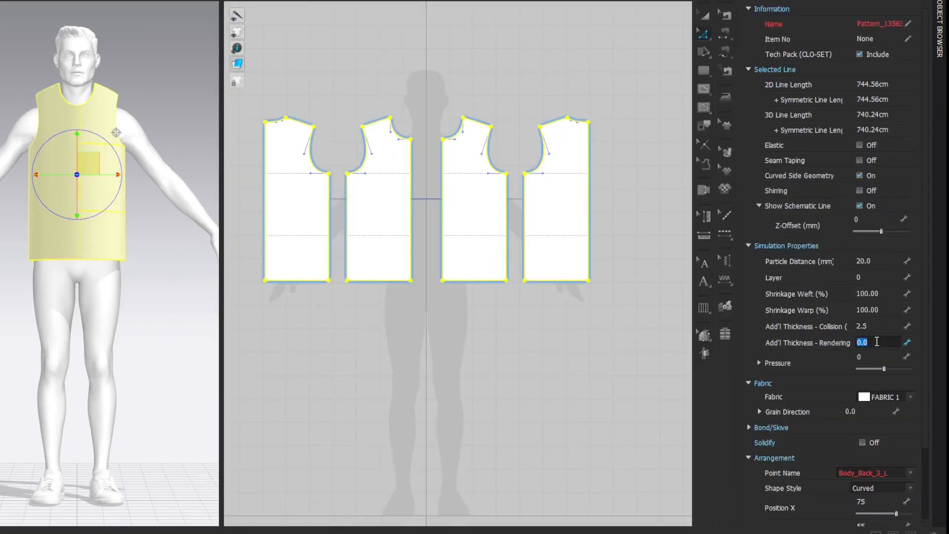
type("1")
key("Return")
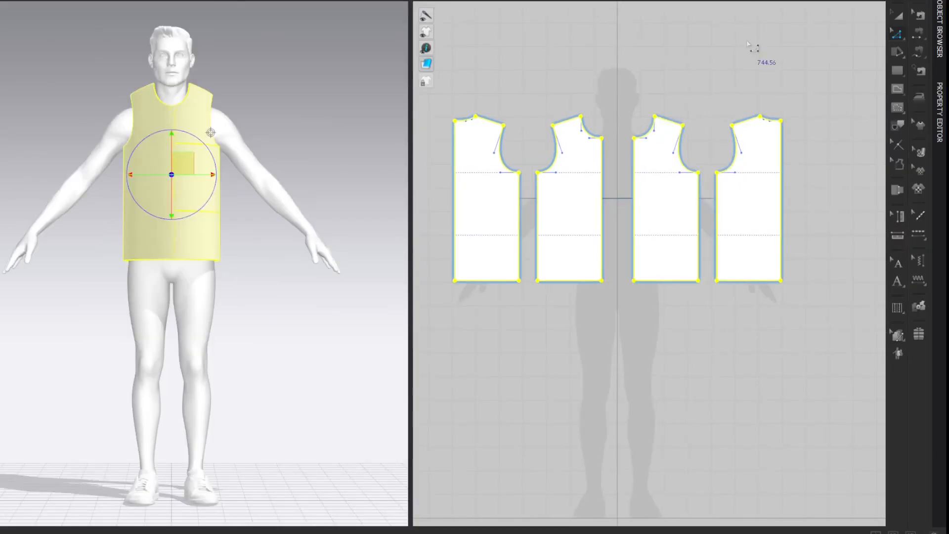
left_click(746, 49)
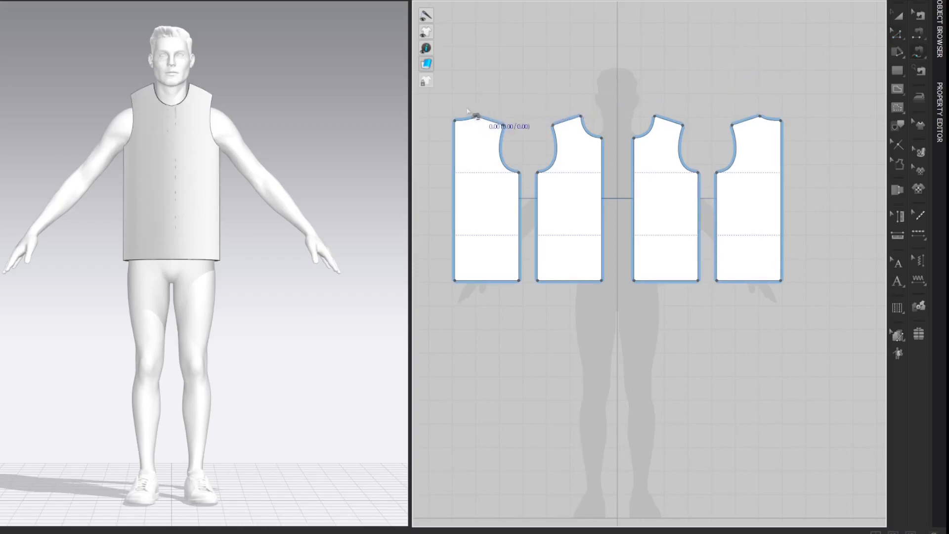
Sew the centre back, side, centre front and shoulder seams joining the bodice pieces.
left_click(450, 144)
left_click(780, 158)
left_click(536, 231)
left_click(520, 218)
left_click(602, 179)
left_click(634, 195)
left_click(573, 120)
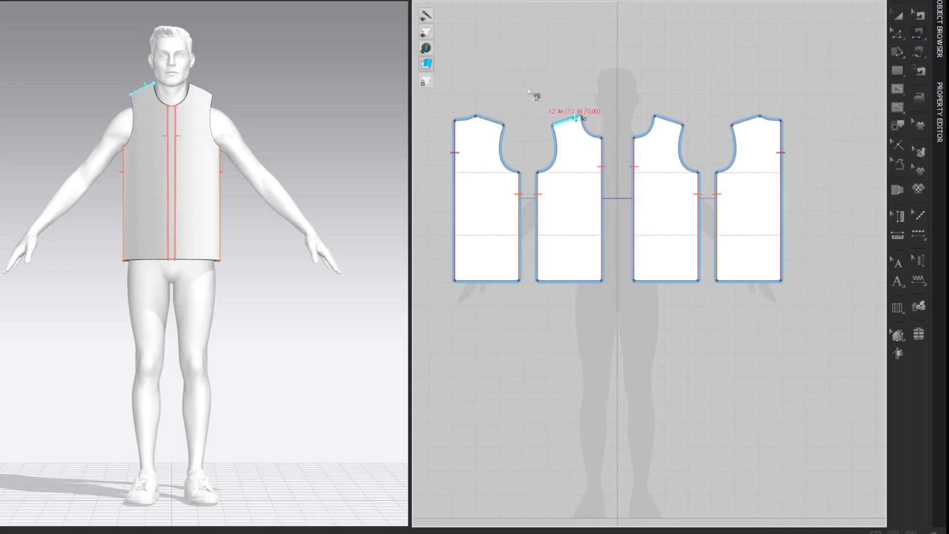
left_click(490, 120)
Simulate the sewn bodice so it drapes on the avatar.
key("a")
right_click_drag(304, 106, 339, 127)
scroll(340, 129, "up", 2)
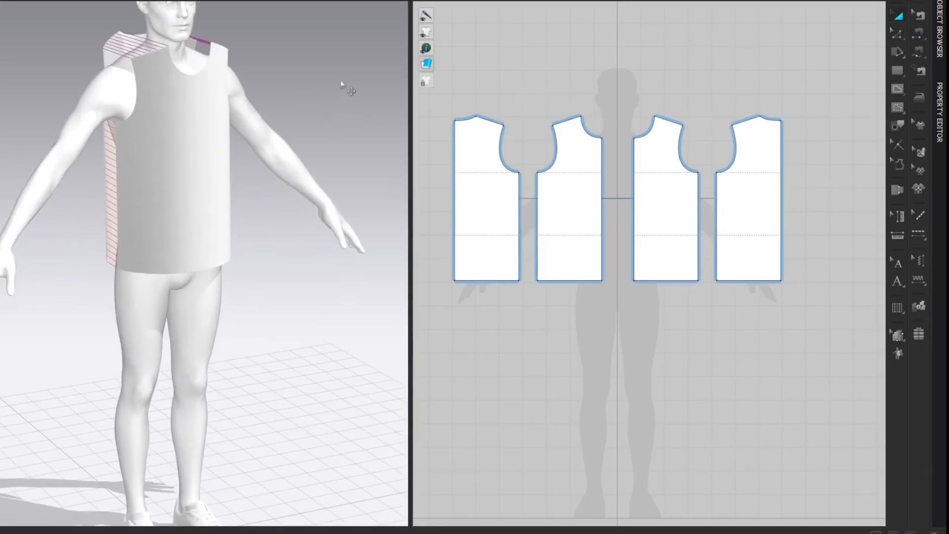
scroll(350, 165, "up", 3)
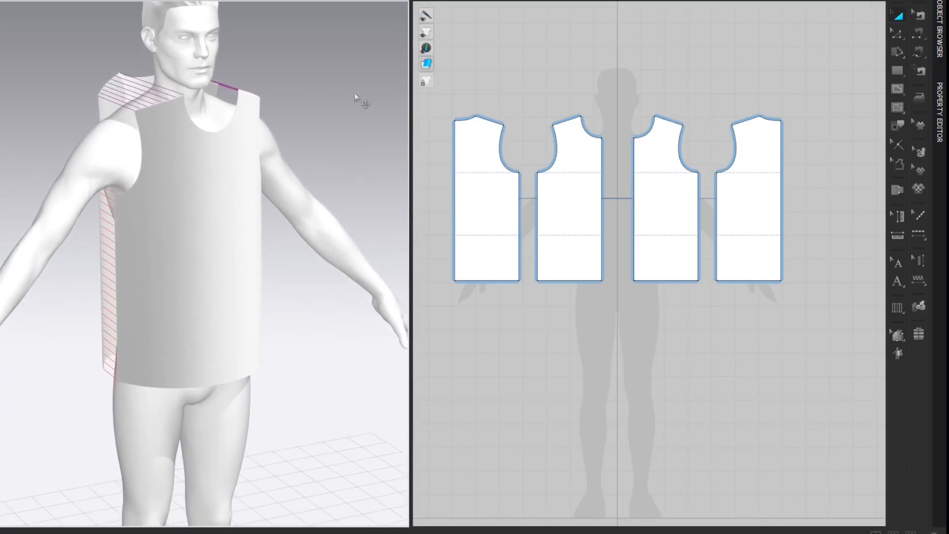
key("space")
right_click_drag(312, 127, 236, 142)
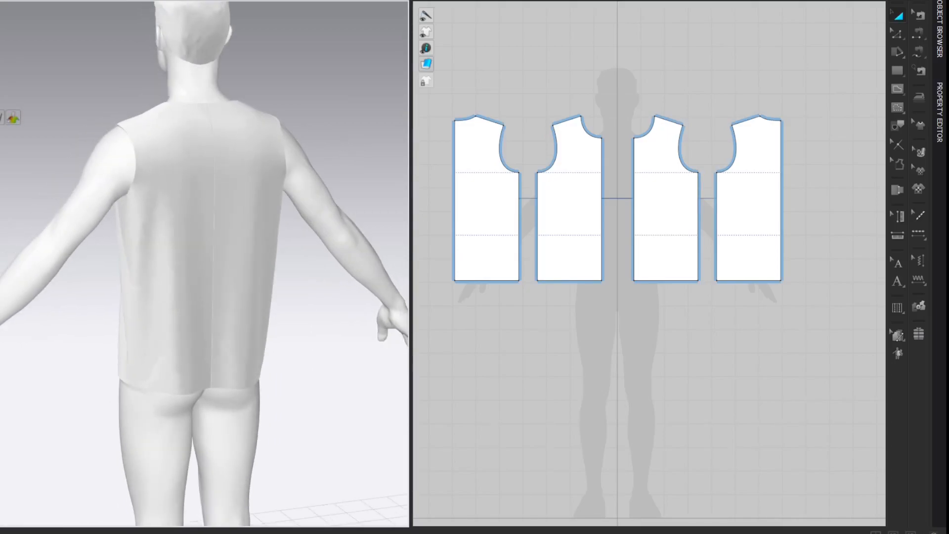
Check the bodice's fit on the avatar from back and front with the stress map, and turn the map off.
left_click(14, 117)
right_click_drag(42, 59, 160, 78)
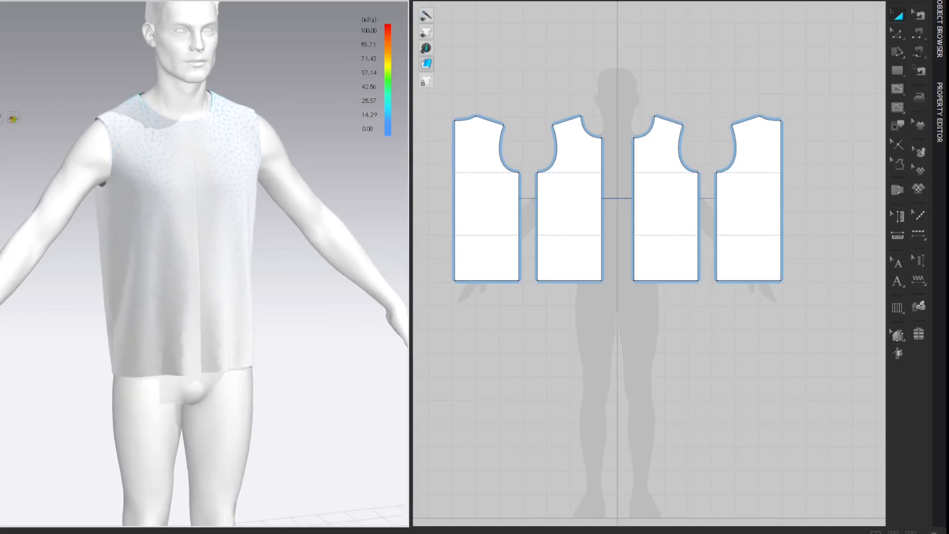
left_click(14, 117)
right_click_drag(68, 87, 92, 83)
right_click_drag(208, 64, 193, 60)
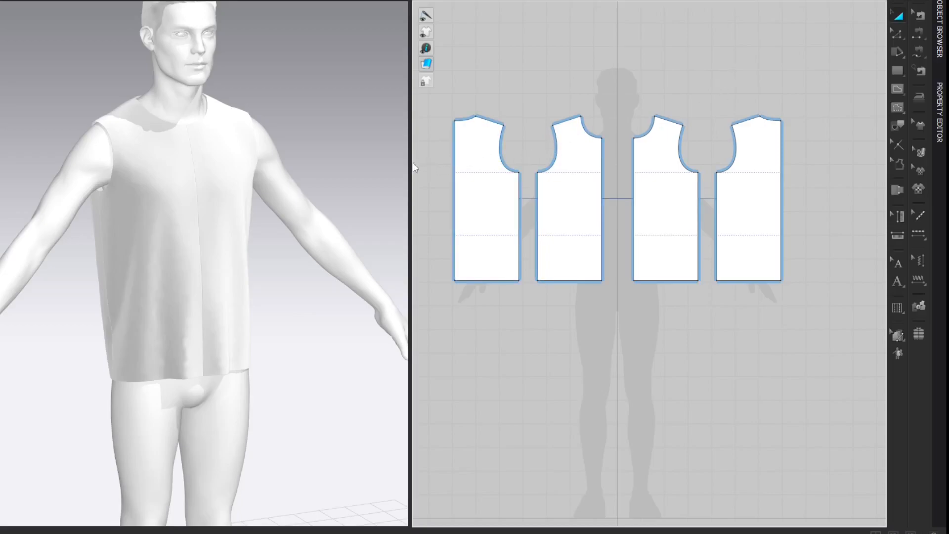
Align all four bodice pieces to their bottom edges in the 2D pattern layout.
left_click_drag(411, 163, 306, 163)
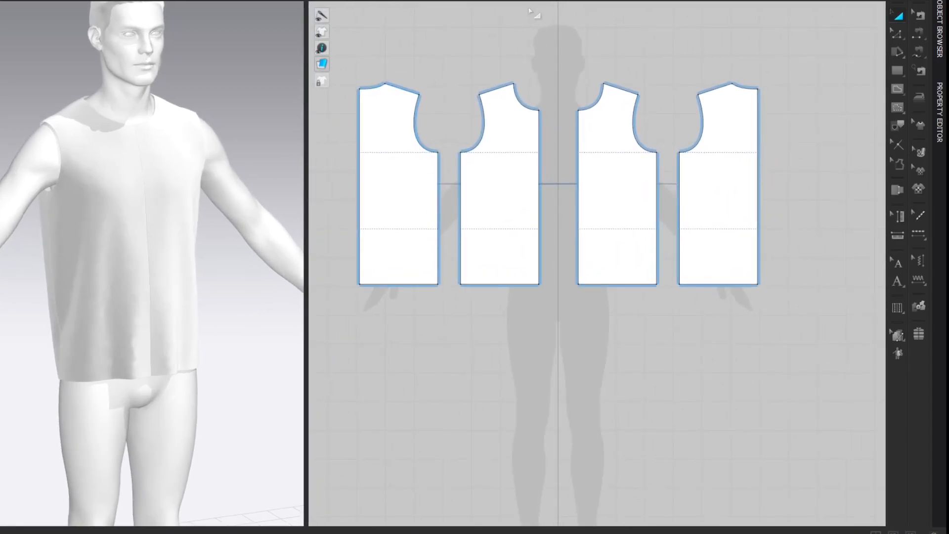
scroll(571, 52, "up", 3)
middle_click_drag(571, 52, 576, 40)
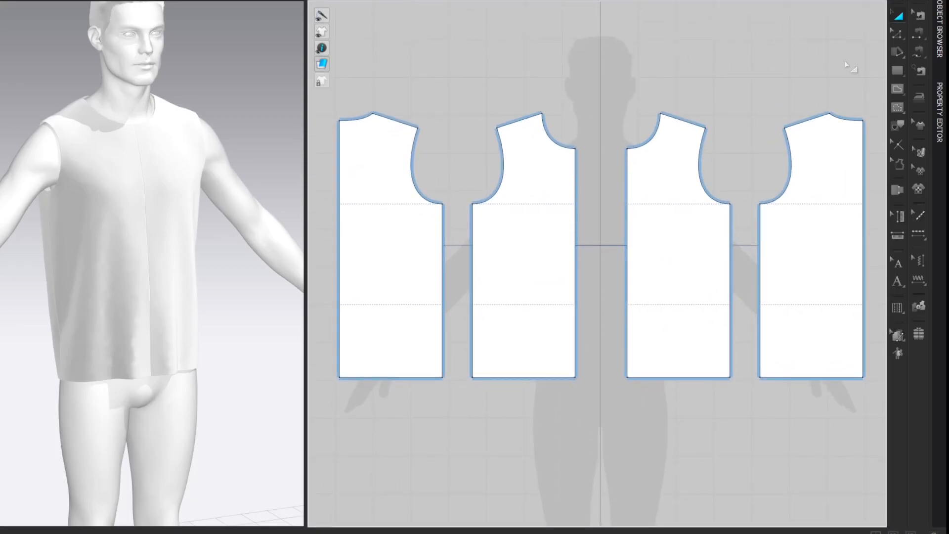
left_click_drag(334, 106, 876, 404)
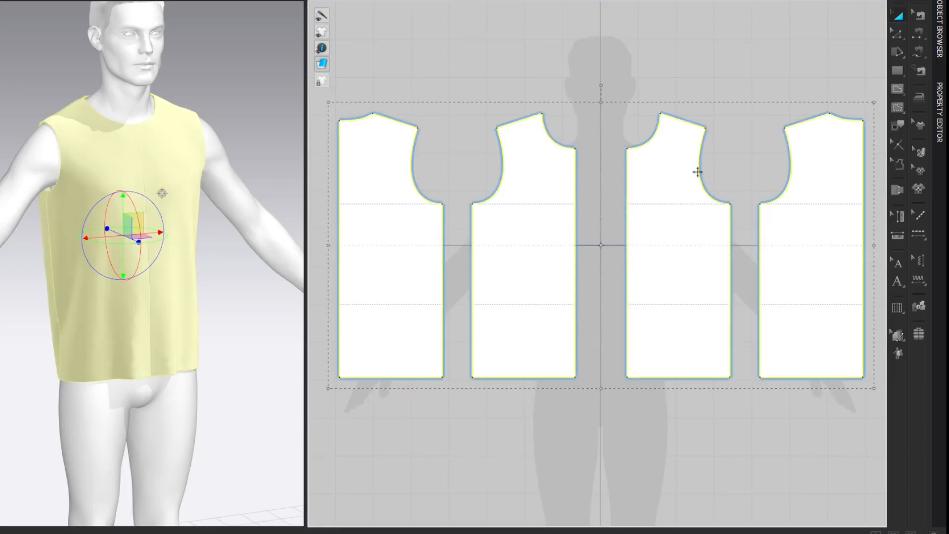
right_click(676, 168)
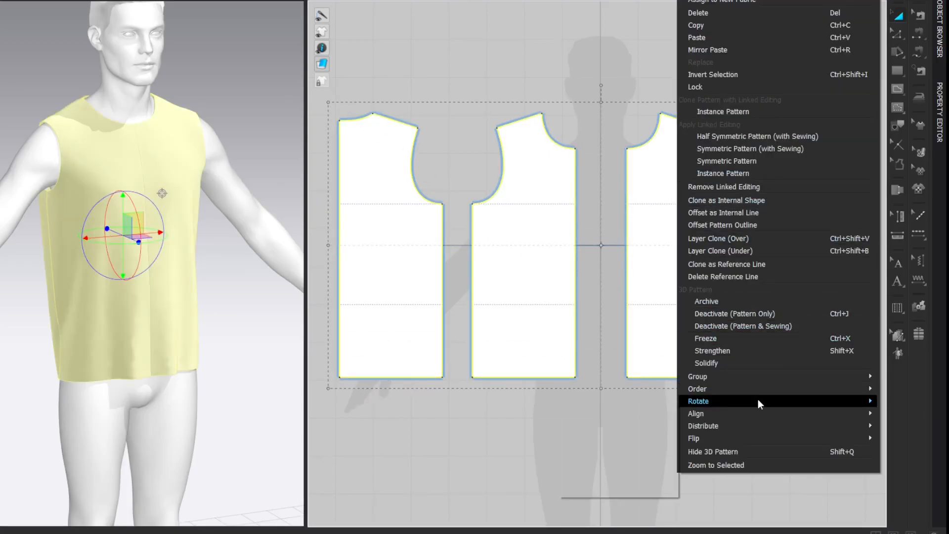
mouse_move(753, 409)
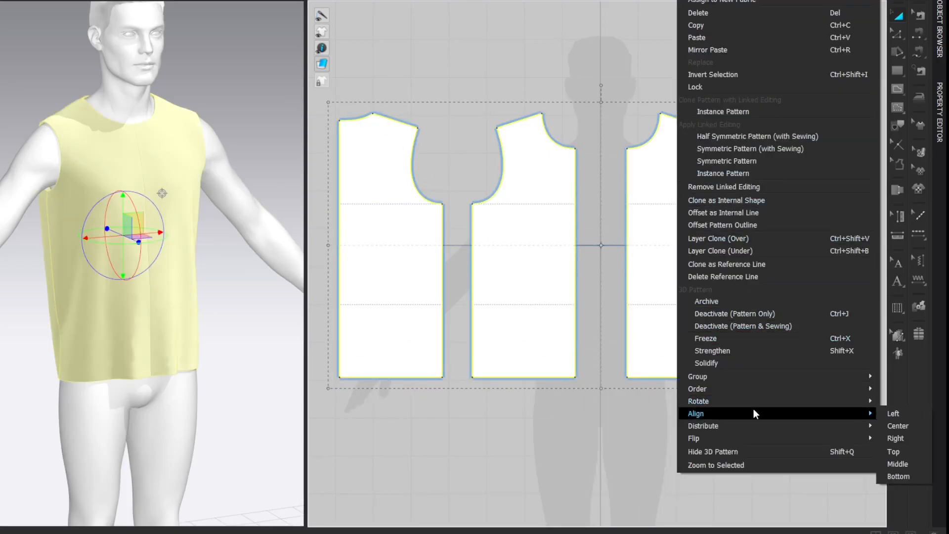
left_click(880, 476)
left_click(783, 45)
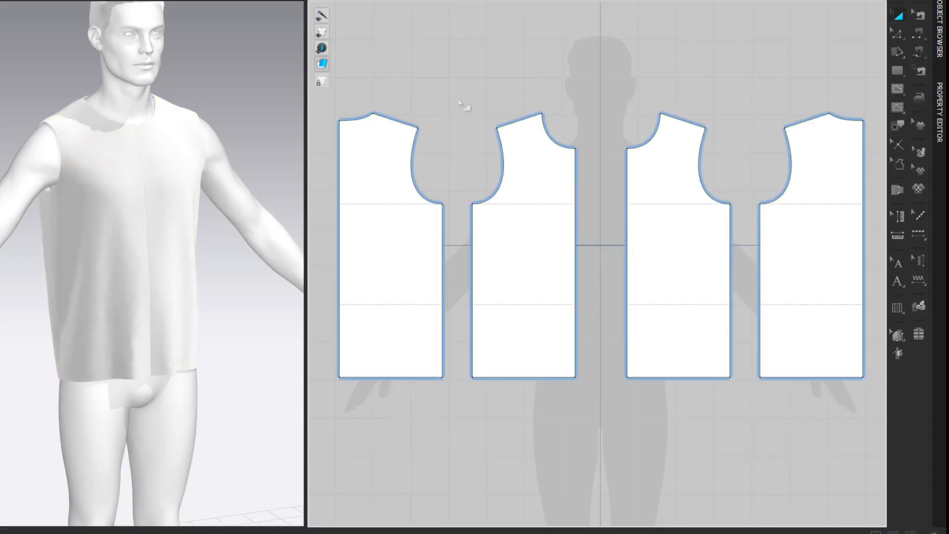
Lower the front bodice's centre front neck point by 2 cm along the centre front line.
scroll(459, 106, "up", 5)
middle_click_drag(457, 110, 566, 11)
left_click(893, 34)
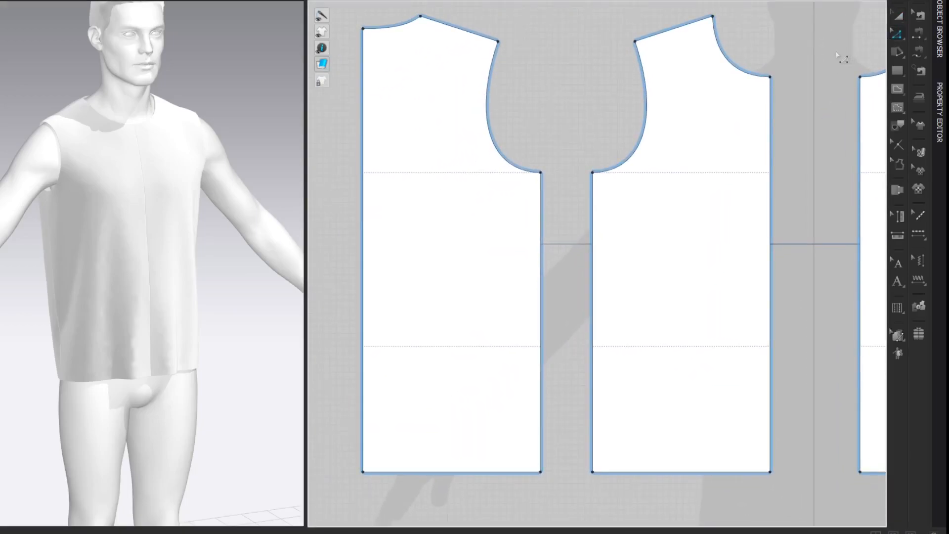
left_click_drag(779, 81, 780, 96)
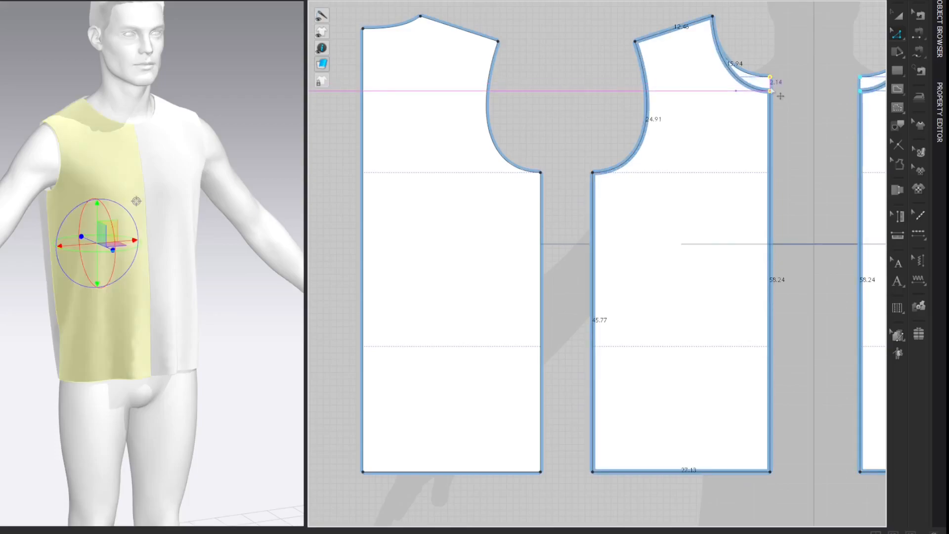
right_click(780, 95)
type("2")
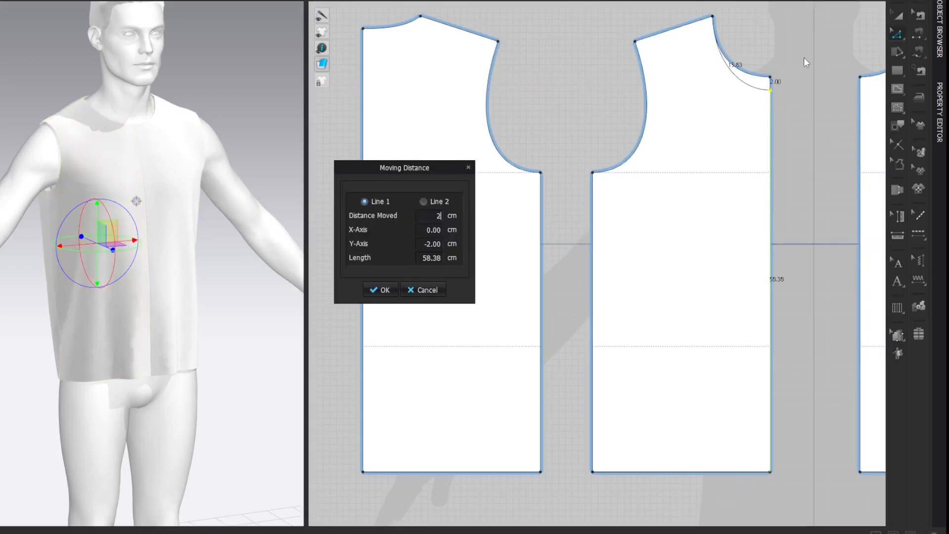
key("Return")
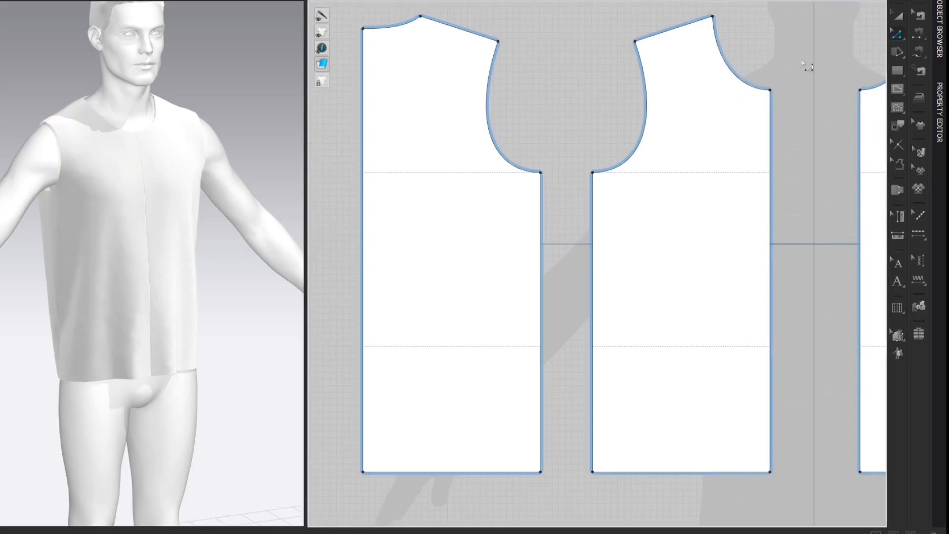
Move the front bodice's neck-shoulder point 1 cm along the shoulder line to widen the neckline.
left_click_drag(713, 19, 775, 27)
right_click(774, 28)
type("1")
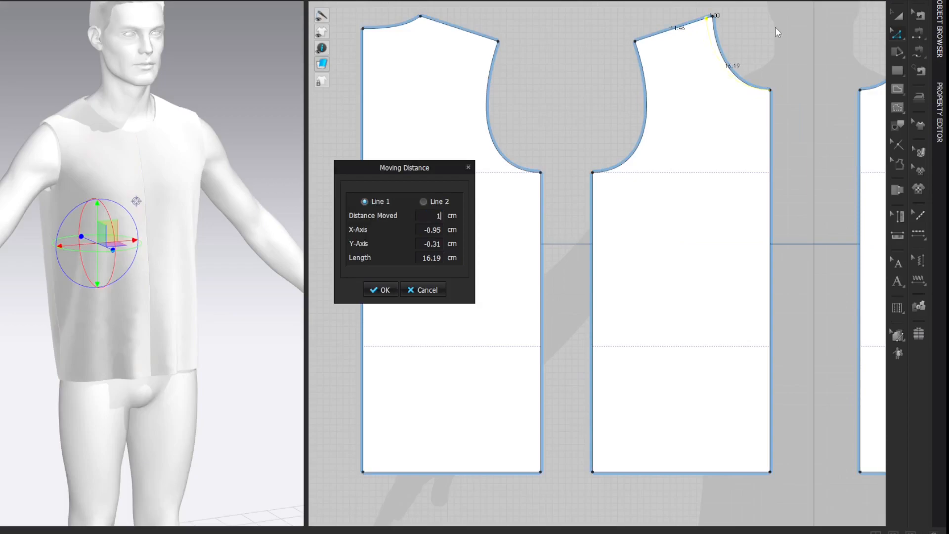
key("Return")
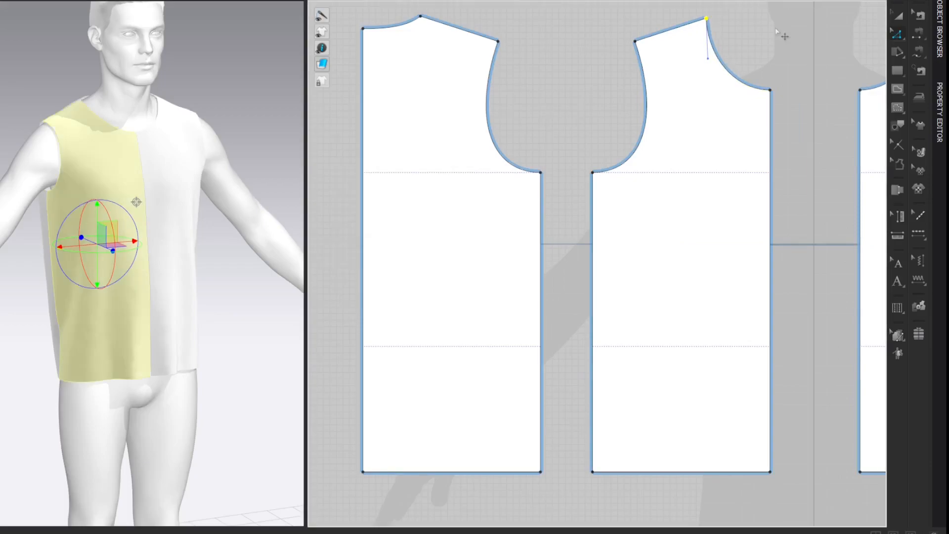
left_click(776, 32)
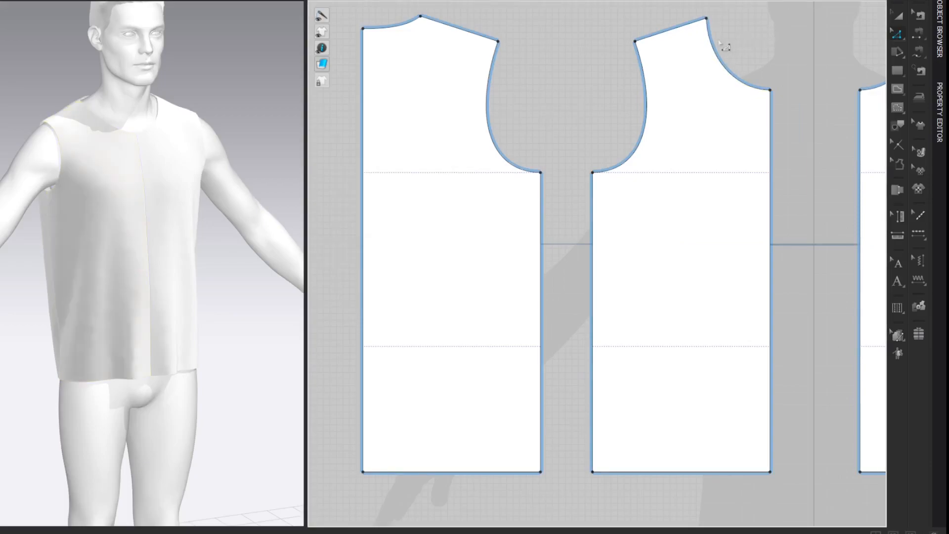
Move the back bodice's neck-shoulder point 1 cm along the shoulder line towards the armhole.
left_click(432, 21)
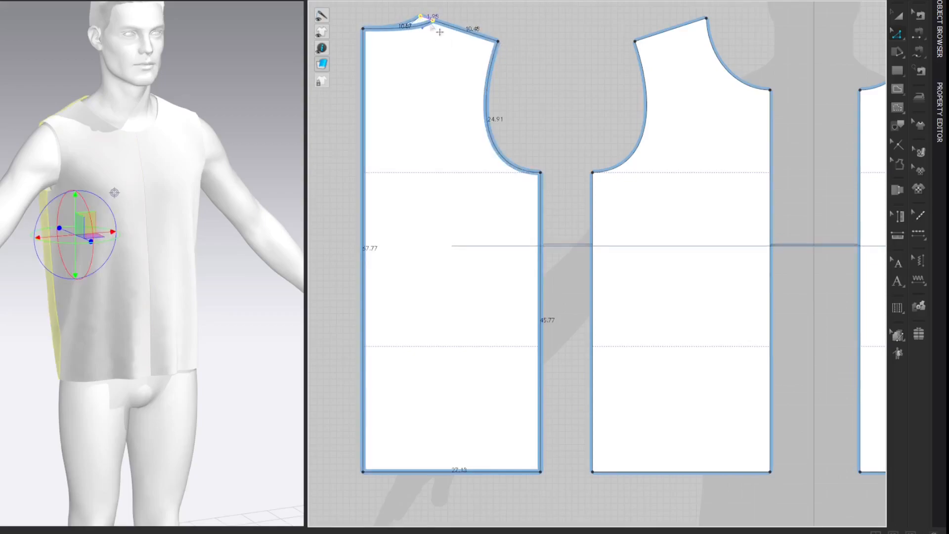
right_click(431, 24)
type("1.00")
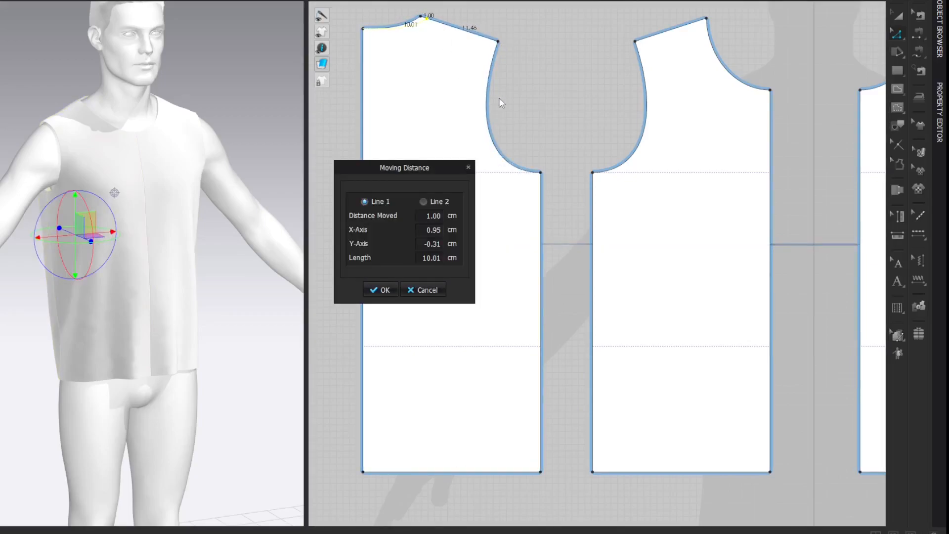
key("Return")
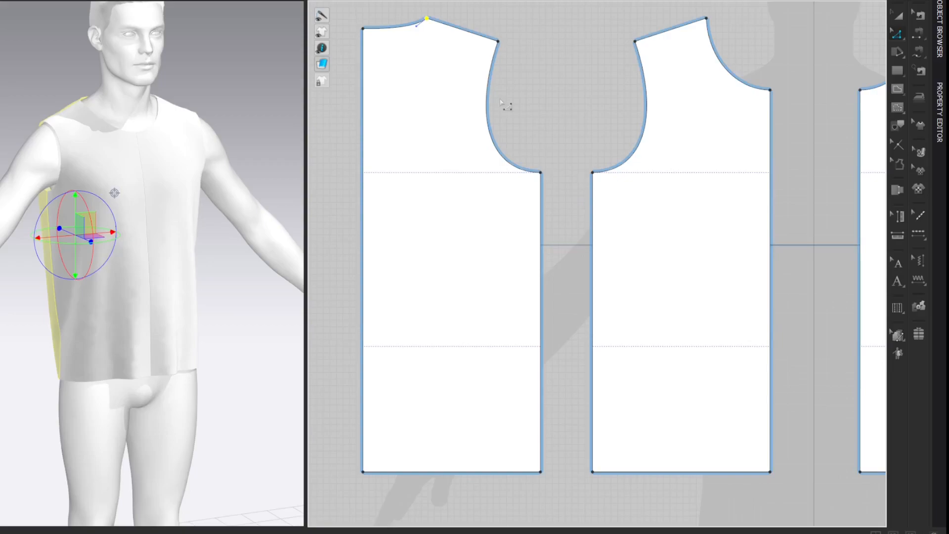
left_click(784, 64)
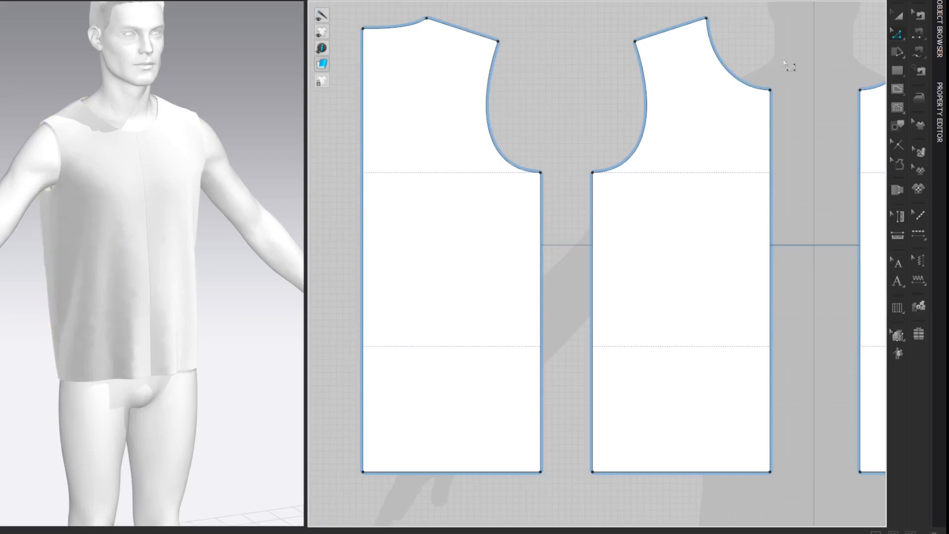
Lower the back bodice's centre back neck point by 0.5 cm along the centre back line.
left_click(373, 45)
right_click(374, 47)
type("0.5")
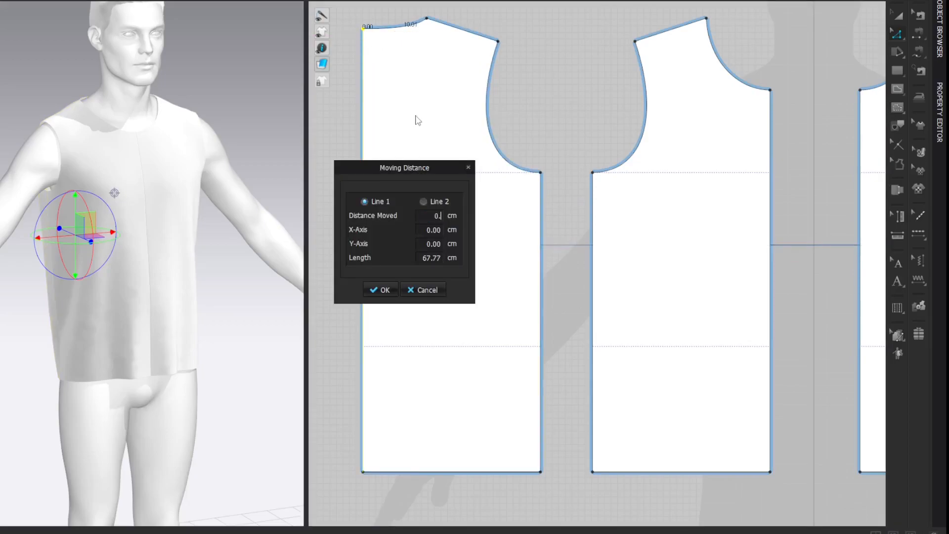
key("Return")
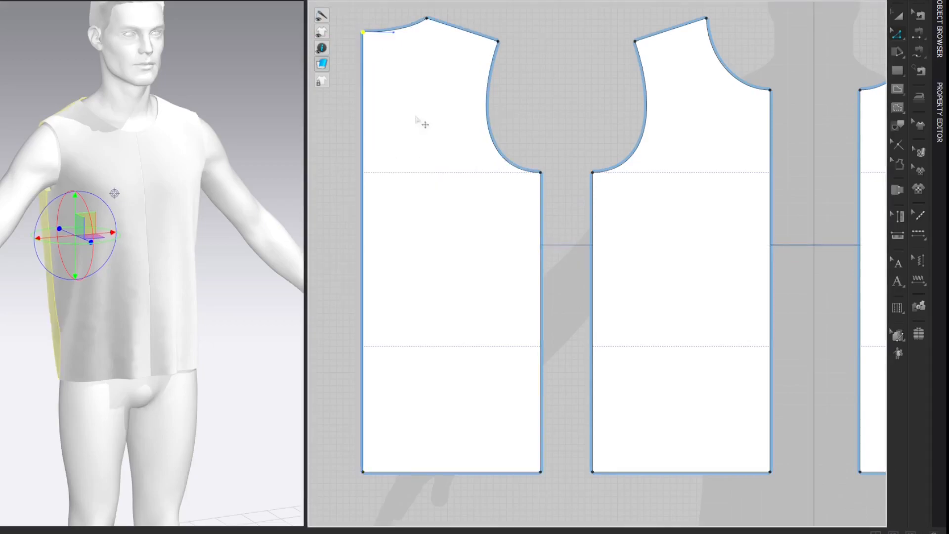
left_click(811, 56)
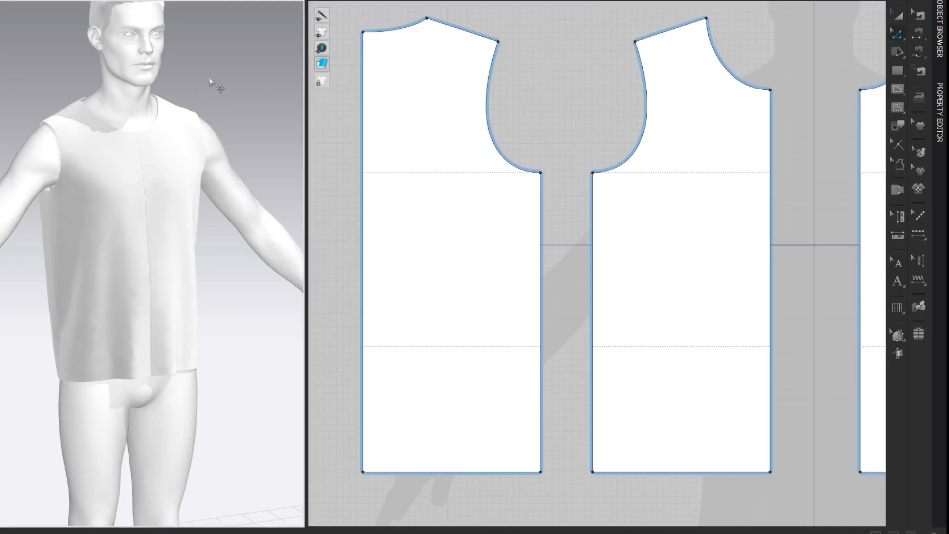
Hide the avatar and examine the neckline shape of the draped bodice up close.
scroll(214, 85, "up", 2)
mouse_move(214, 86)
right_mouse_down()
mouse_move(242, 92)
mouse_move(231, 93)
right_mouse_up()
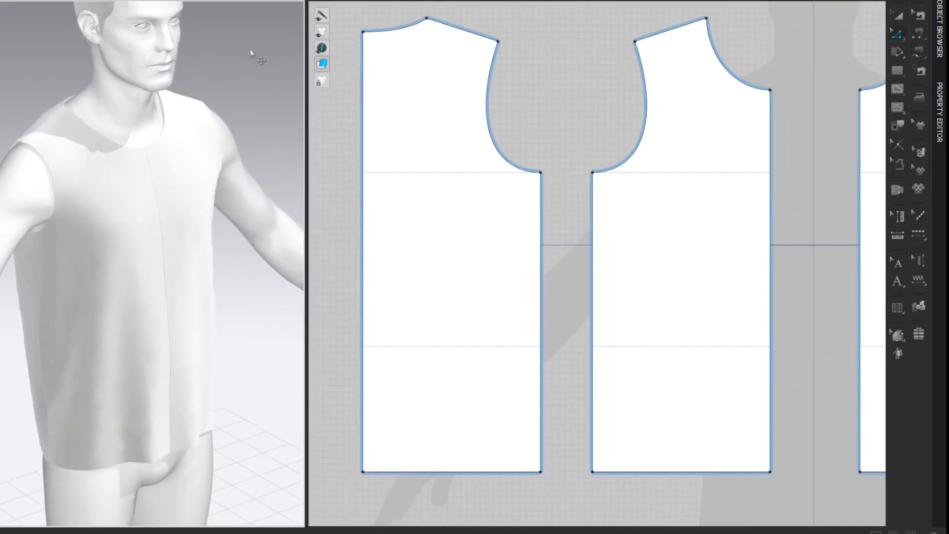
middle_click_drag(244, 54, 244, 87)
key("shift+a")
scroll(235, 88, "up", 2)
mouse_move(245, 64)
right_mouse_down()
mouse_move(258, 79)
mouse_move(240, 67)
right_mouse_up()
scroll(255, 62, "up", 2)
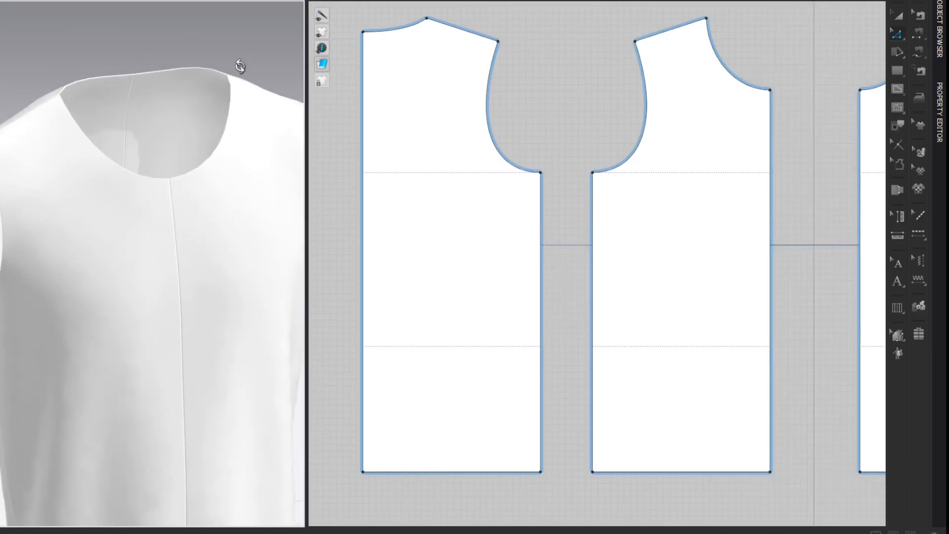
middle_click_drag(254, 63, 253, 68)
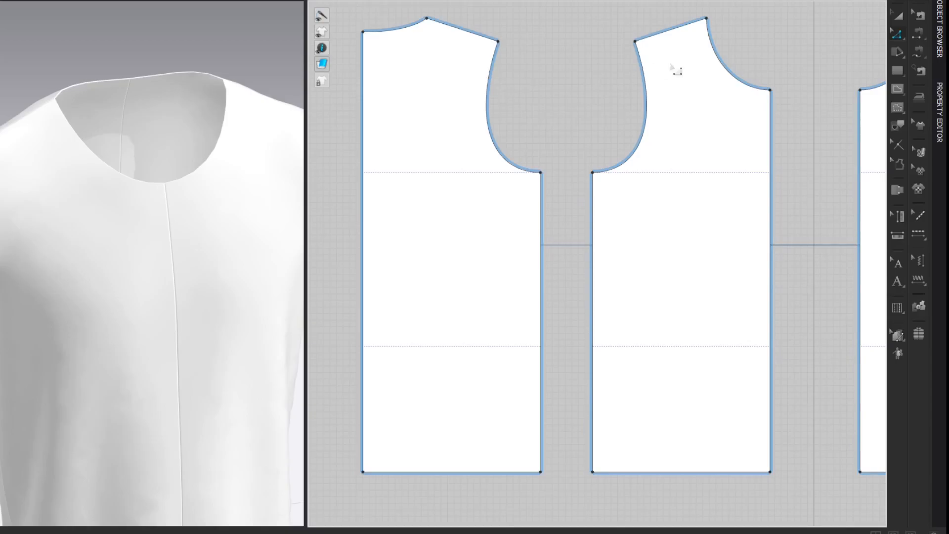
Smooth the front and back neckline curves by adjusting their curve handles near the neck-shoulder points.
left_click(723, 63)
left_click_drag(702, 72, 713, 76)
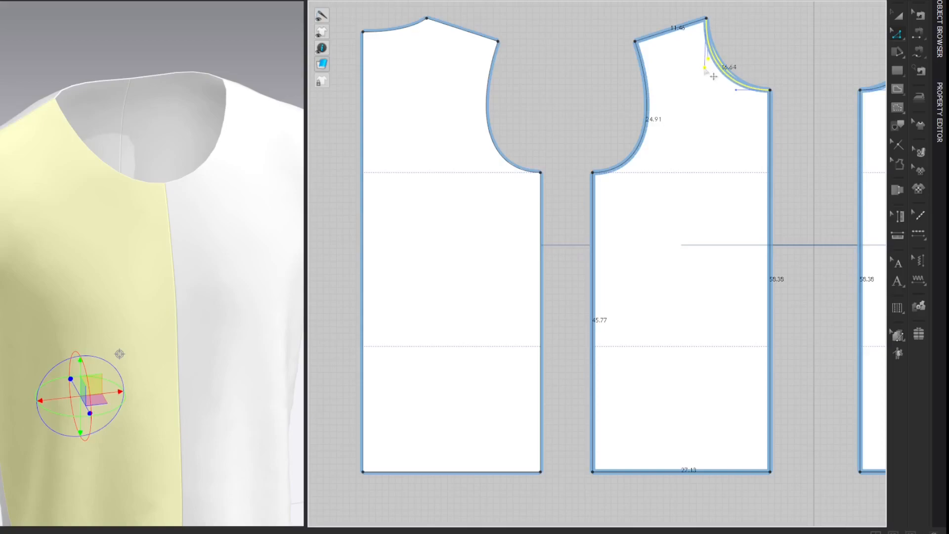
left_click(768, 33)
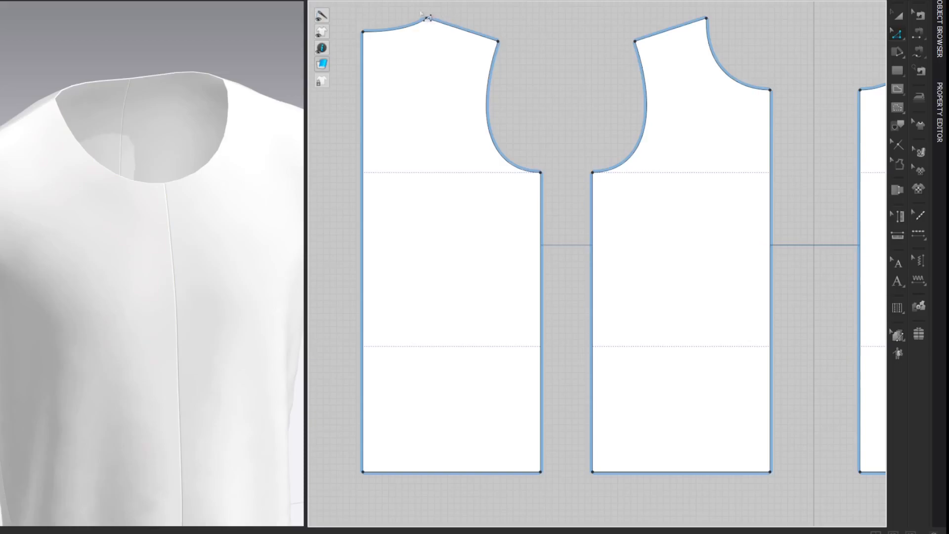
left_click(424, 32)
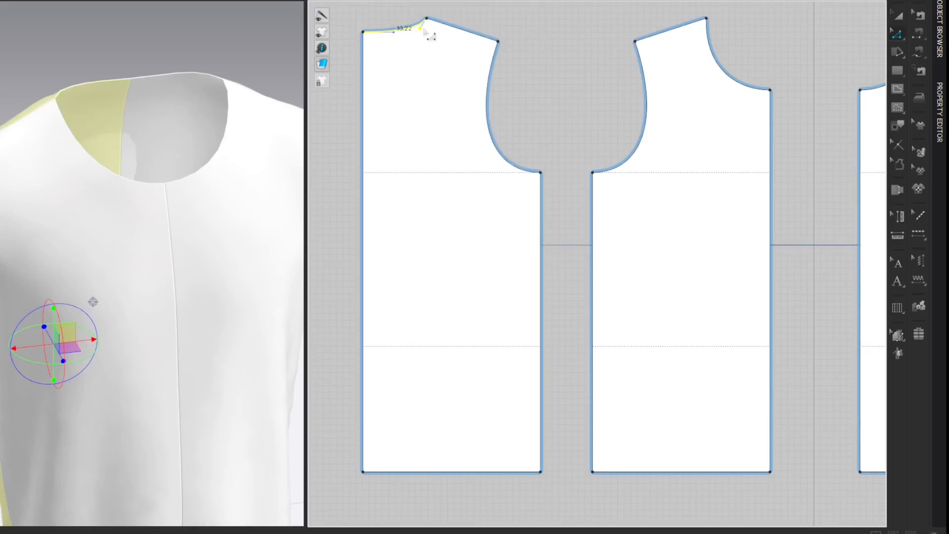
left_click(223, 44)
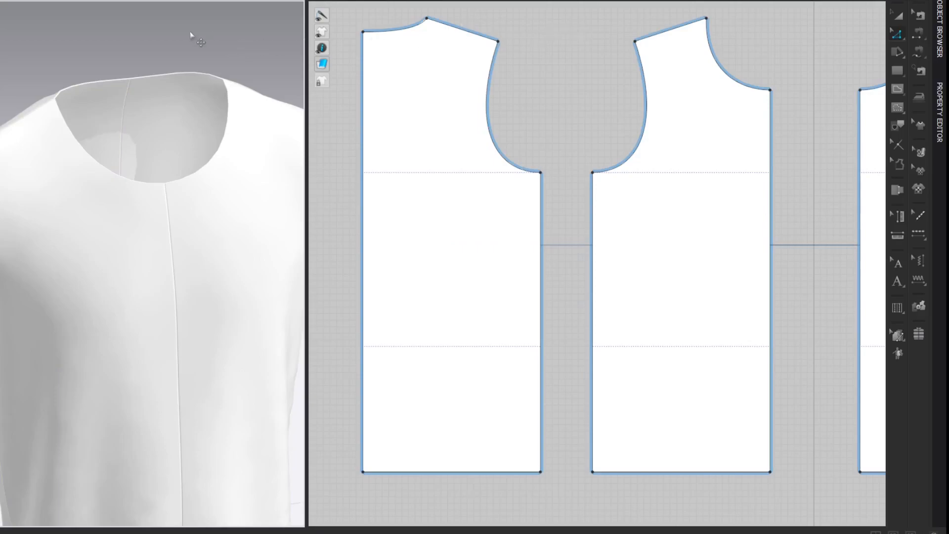
Extend the front bodice's shoulder tip outward by 2 cm along the shoulder line.
scroll(190, 31, "up", 2)
right_click_drag(199, 38, 203, 60)
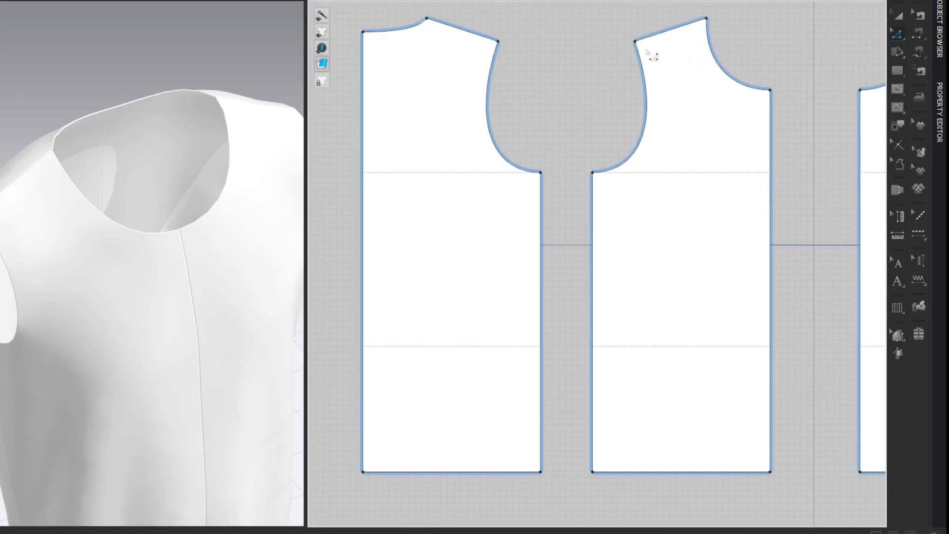
left_click_drag(635, 41, 626, 45)
right_click(626, 45)
type("2")
key("Return")
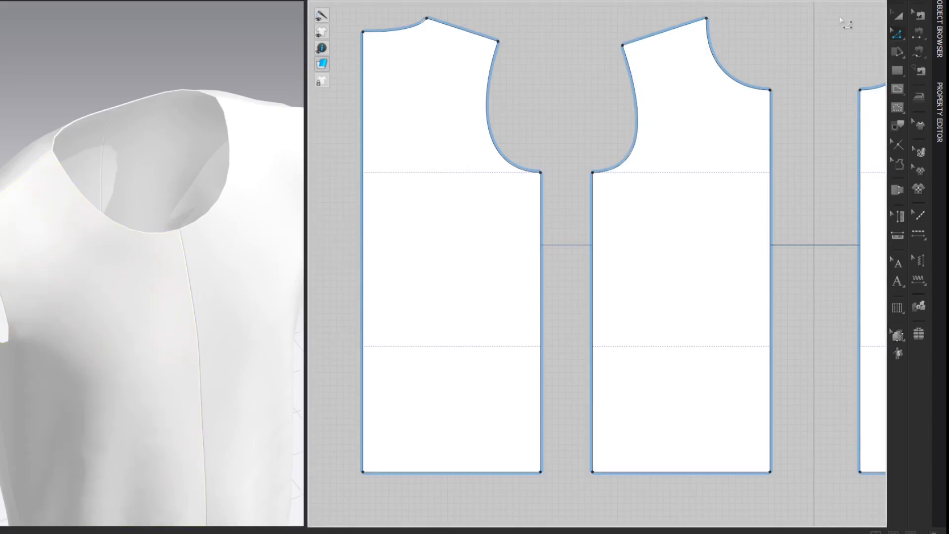
Split the front shoulder line into two lines, with the segment at the armhole end 2 cm long.
right_click(647, 38)
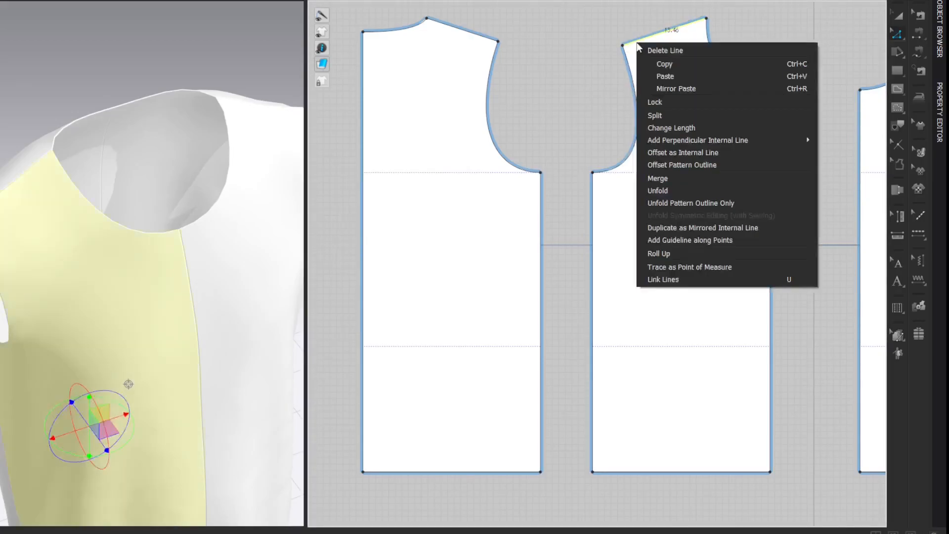
left_click(667, 119)
type("2")
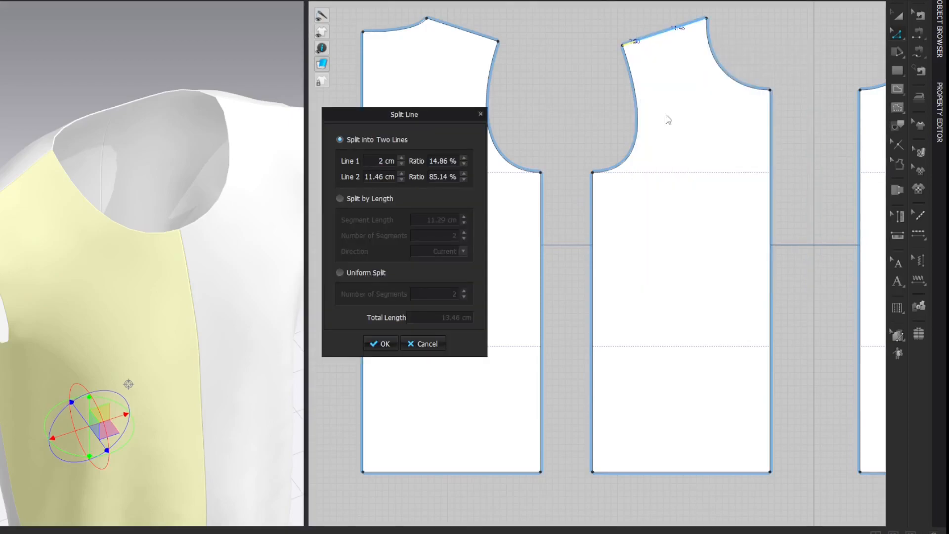
key("Return")
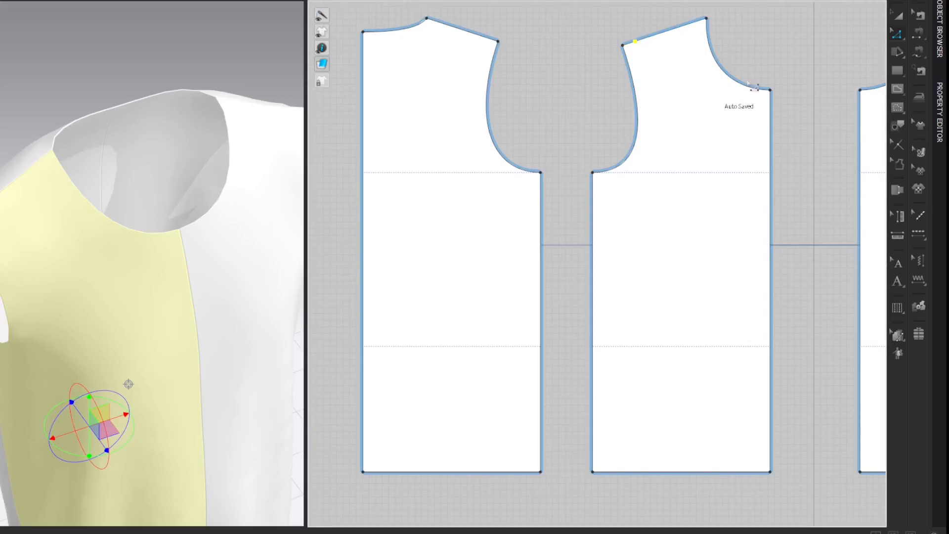
left_click(821, 55)
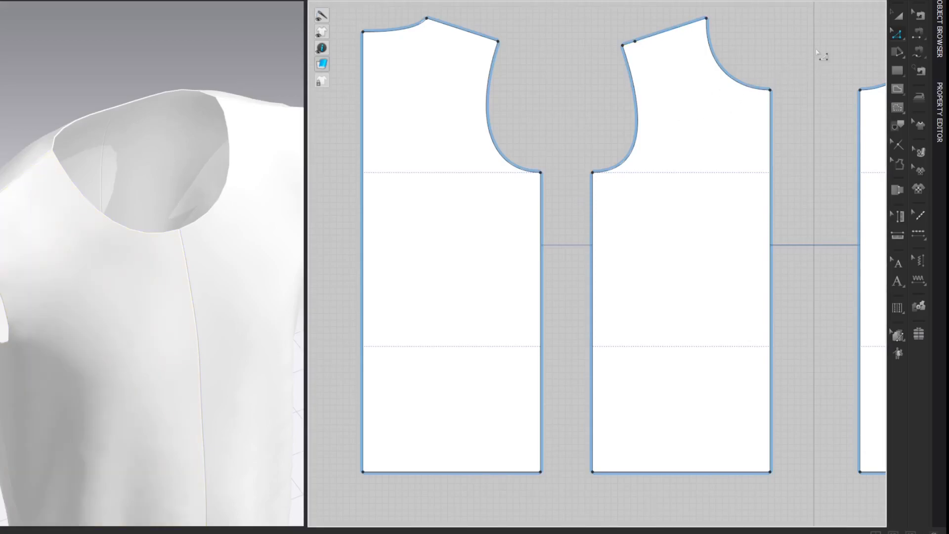
Raise the new split point on the front shoulder line straight up by 0.5 cm.
left_click(637, 42)
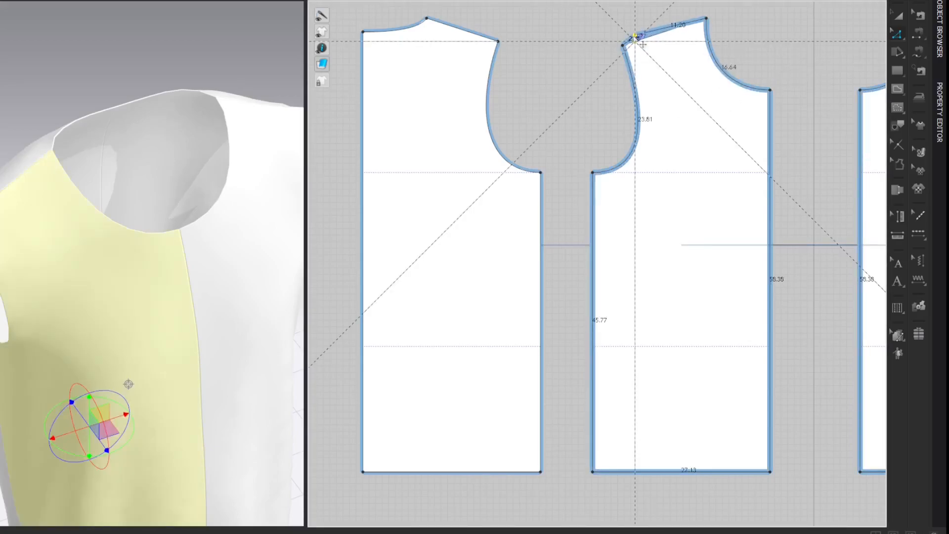
right_click(635, 37)
type("0.5")
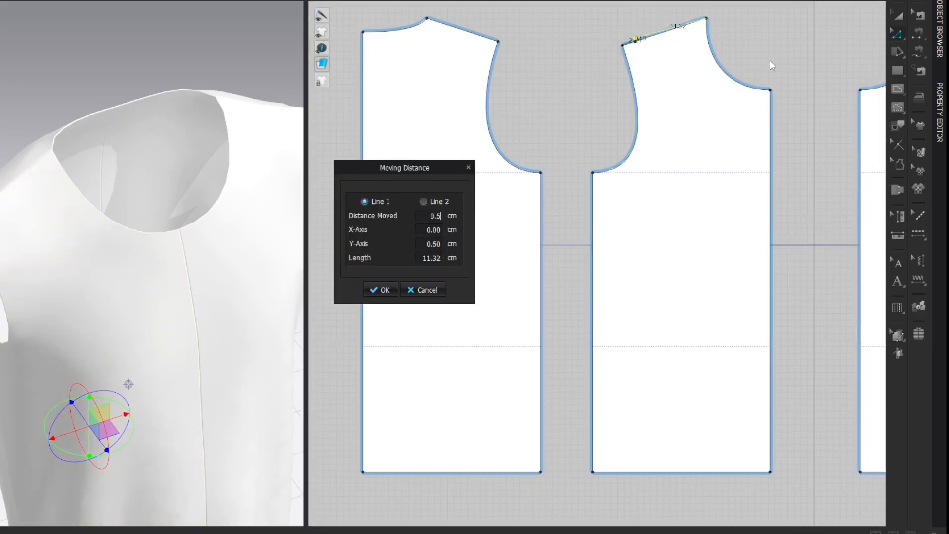
key("Return")
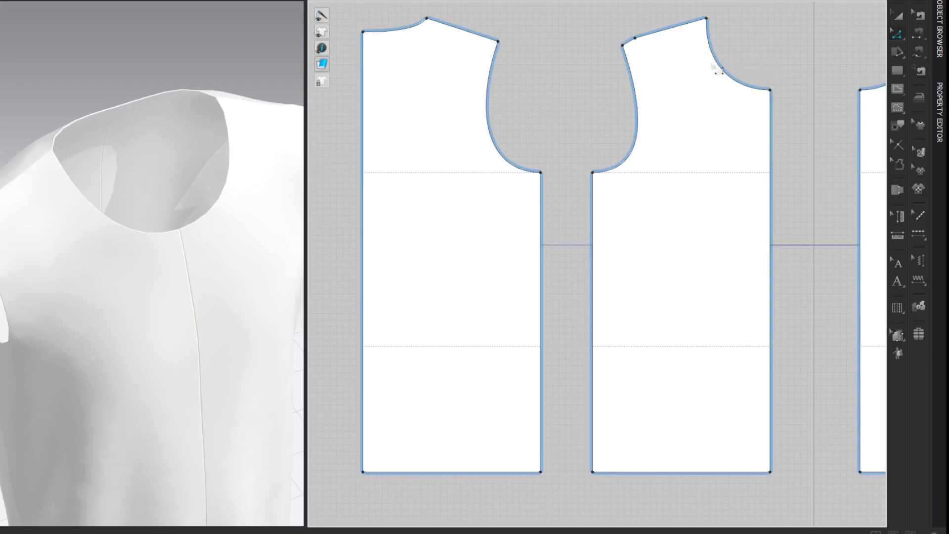
Curve the short front shoulder segment between the raised point and the shoulder tip slightly outward.
scroll(638, 48, "up", 5)
middle_click_drag(638, 49, 639, 97)
key("c")
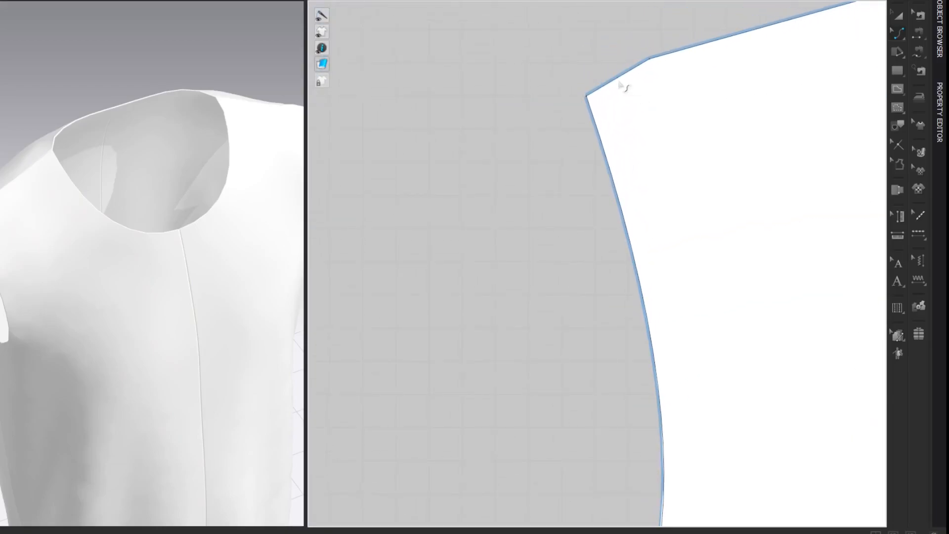
left_click(618, 80)
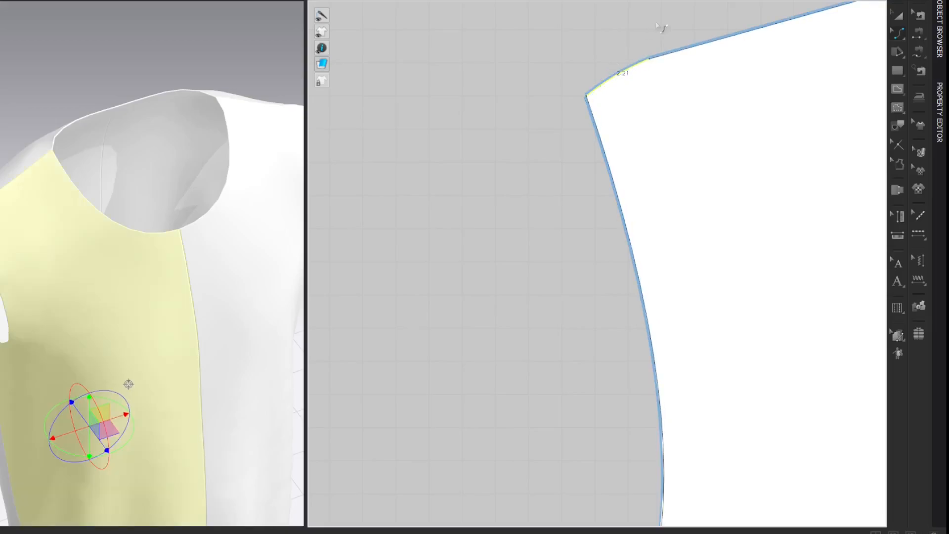
left_click(696, 16)
Extend the back bodice's shoulder tip outward by 2 cm along the shoulder line.
scroll(700, 20, "down", 4)
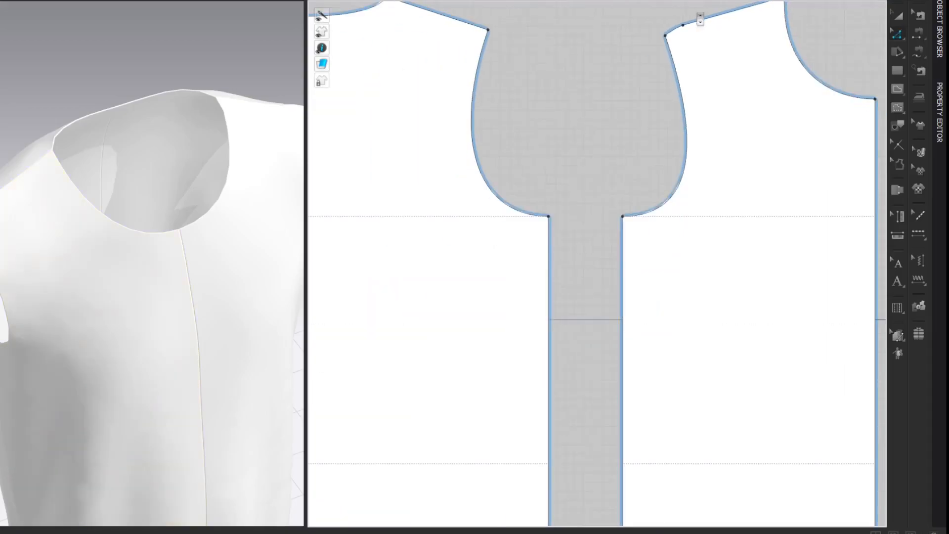
scroll(661, 49, "down", 2)
middle_click_drag(661, 50, 642, 51)
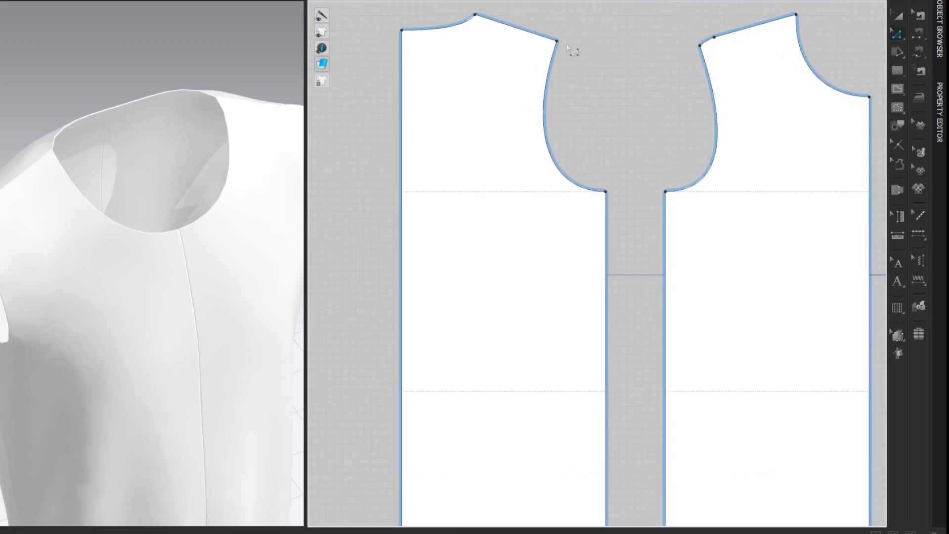
left_click_drag(558, 42, 571, 46)
right_click(578, 54)
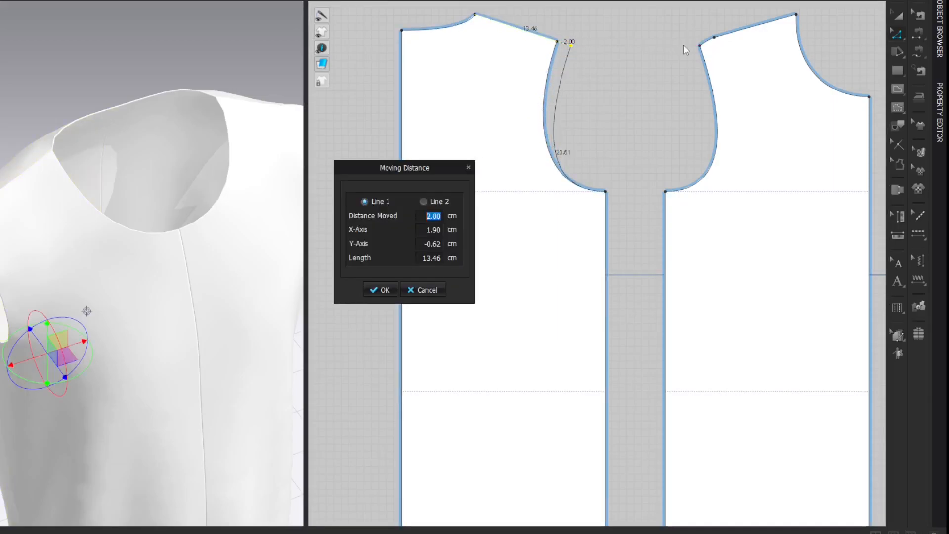
type("2.00")
key("Return")
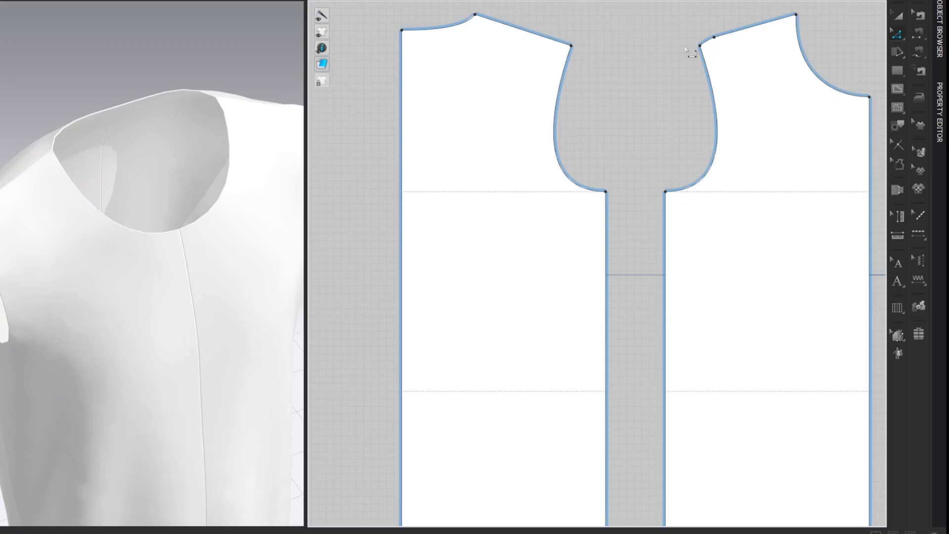
Split the back shoulder line into two lines, with the segment at the armhole end 2 cm long.
right_click(558, 43)
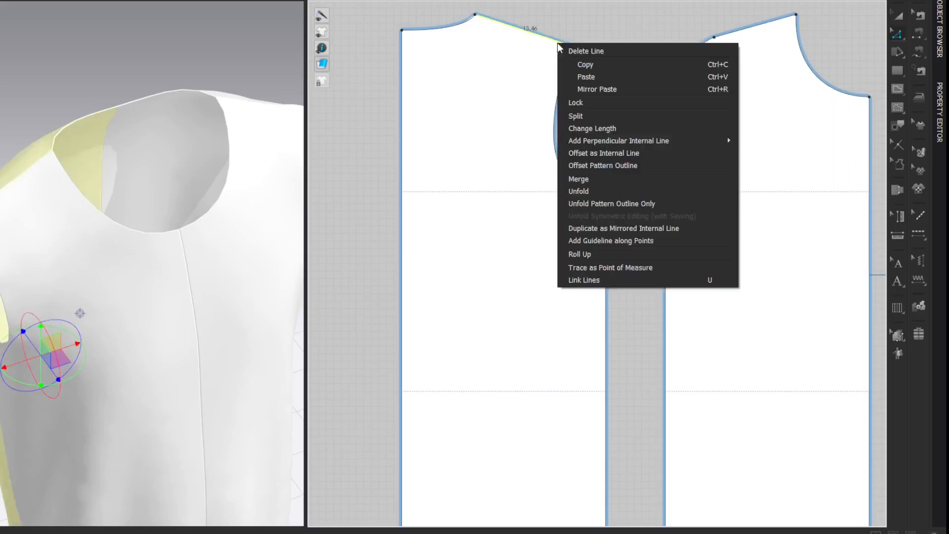
left_click(586, 113)
type("2")
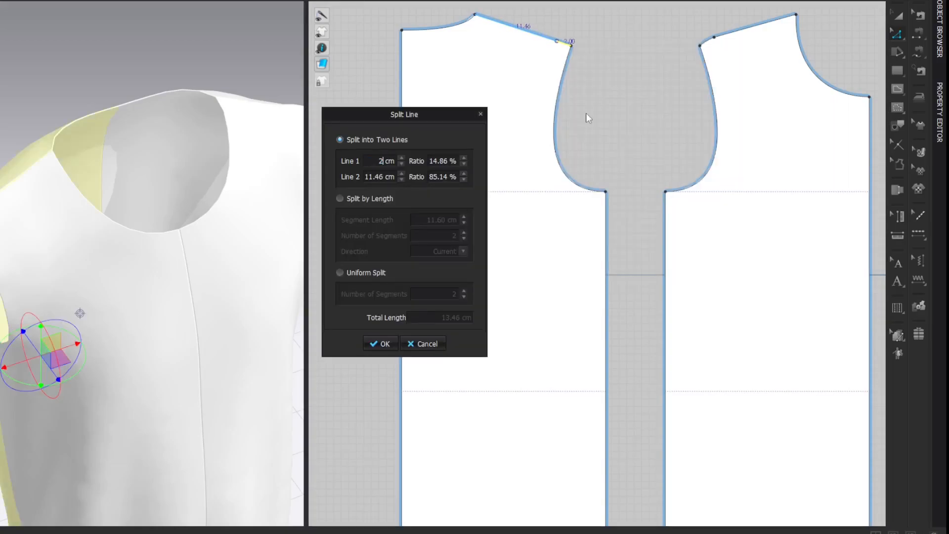
key("Return")
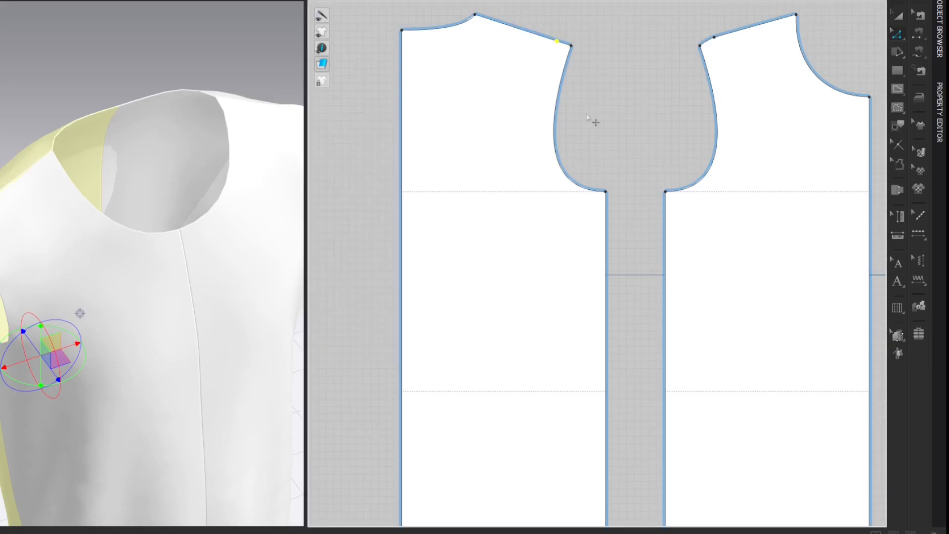
Raise the new split point on the back shoulder line straight up by 0.5 cm.
left_click(587, 115)
left_click_drag(556, 41, 557, 36, "shift")
right_click(557, 36)
type("0.5")
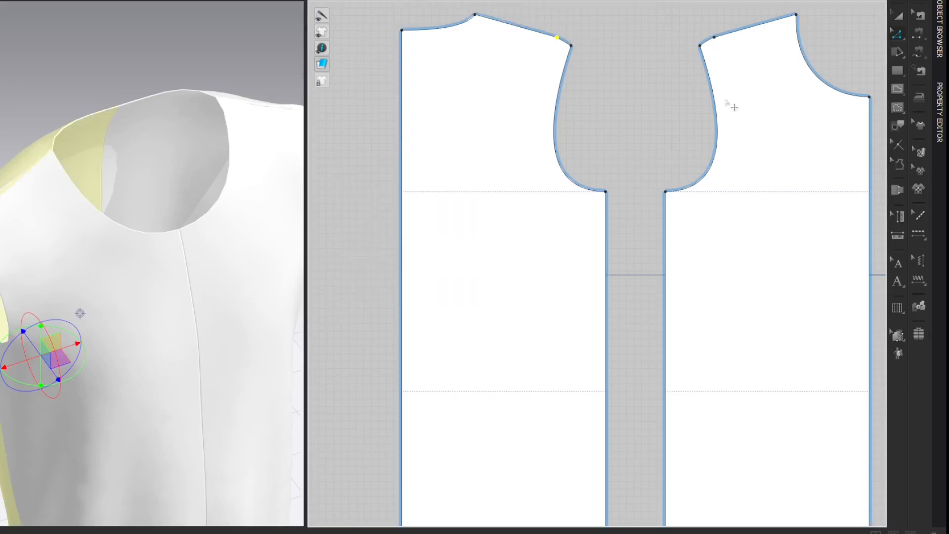
left_click(830, 67)
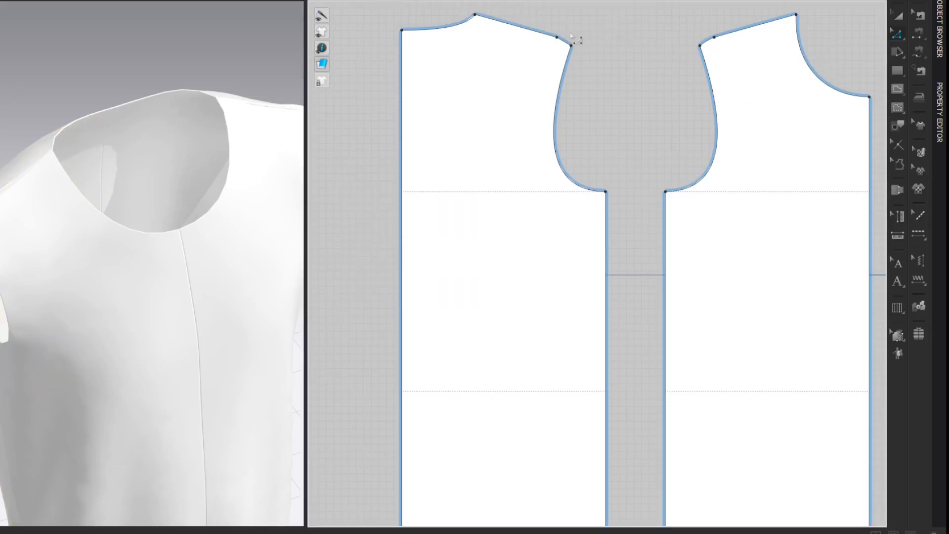
Curve the short back shoulder segment between the raised point and the shoulder tip slightly outward.
scroll(573, 39, "up", 5)
middle_click_drag(576, 40, 642, 94)
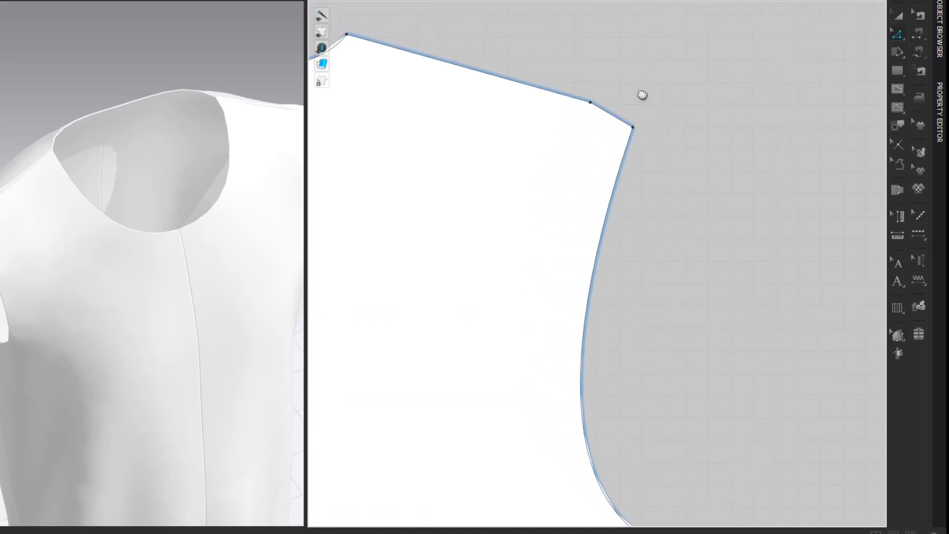
left_click(621, 123)
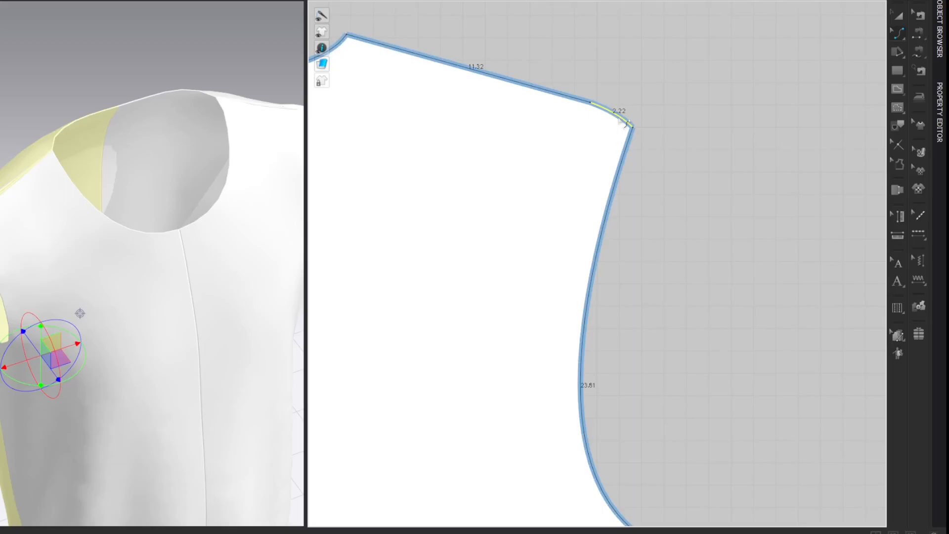
left_click(668, 109)
key("a")
scroll(666, 109, "down", 5)
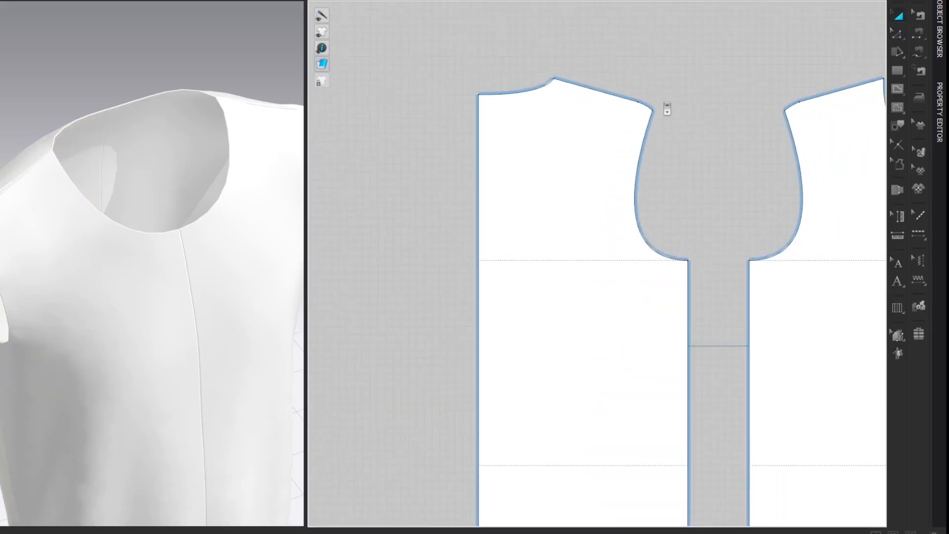
Show the avatar again, with its silhouette behind all four bodice patterns.
scroll(716, 91, "down", 2)
middle_click_drag(667, 64, 593, 34)
key("z")
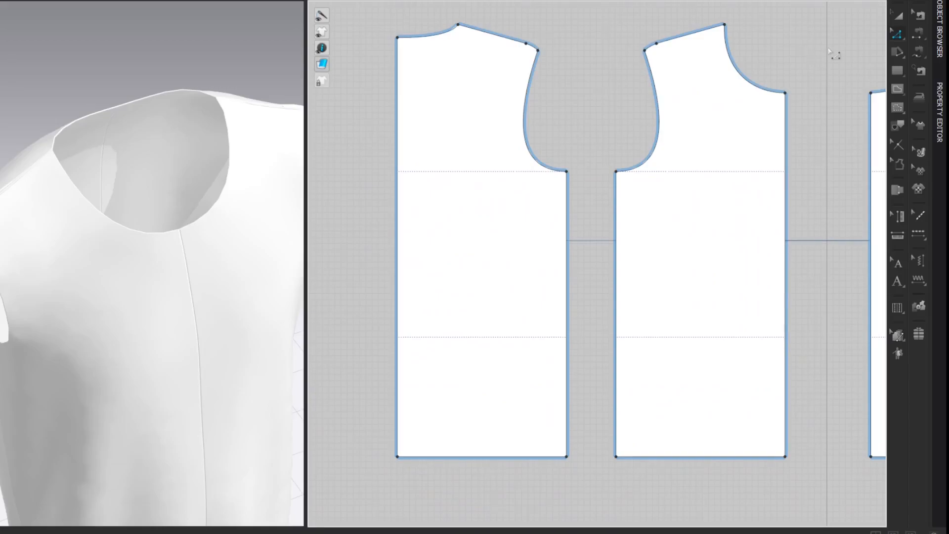
scroll(830, 52, "down", 4)
middle_click_drag(830, 52, 632, 124)
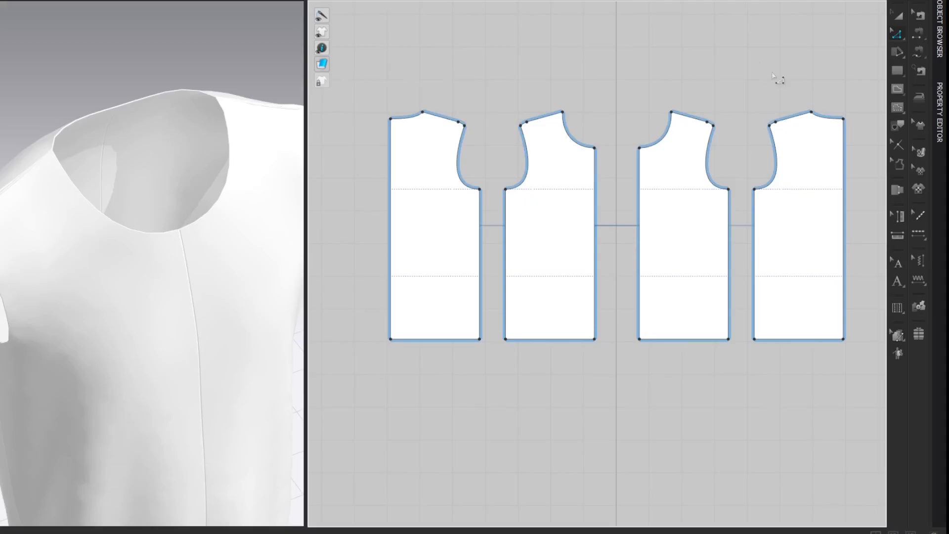
scroll(774, 75, "down", 3)
middle_click_drag(777, 66, 709, 108)
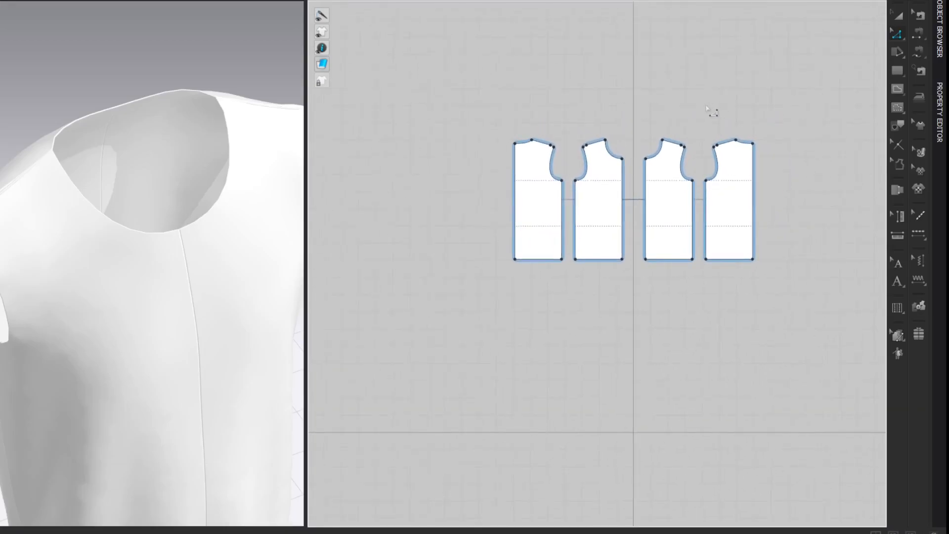
key("shift+a")
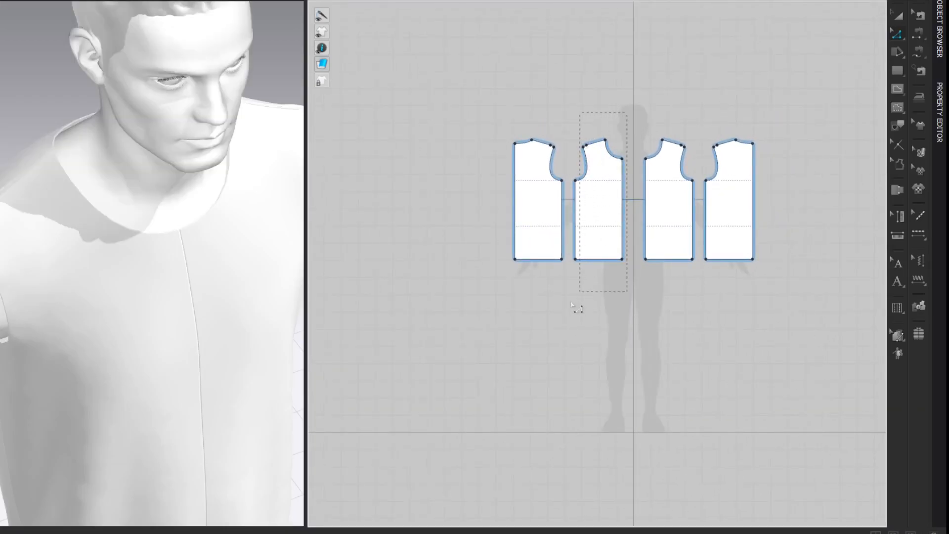
Move each front-and-back pattern pair horizontally away from the centre line to widen the gap between the two fronts.
left_click_drag(581, 306, 493, 305)
left_click_drag(526, 163, 509, 169)
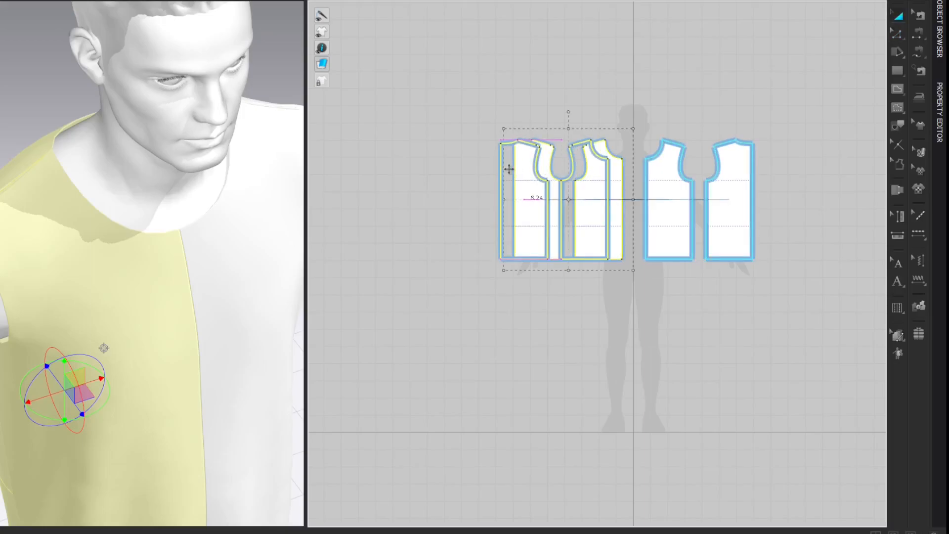
left_click(626, 127)
left_click_drag(752, 292, 752, 291)
left_click_drag(661, 188, 674, 178)
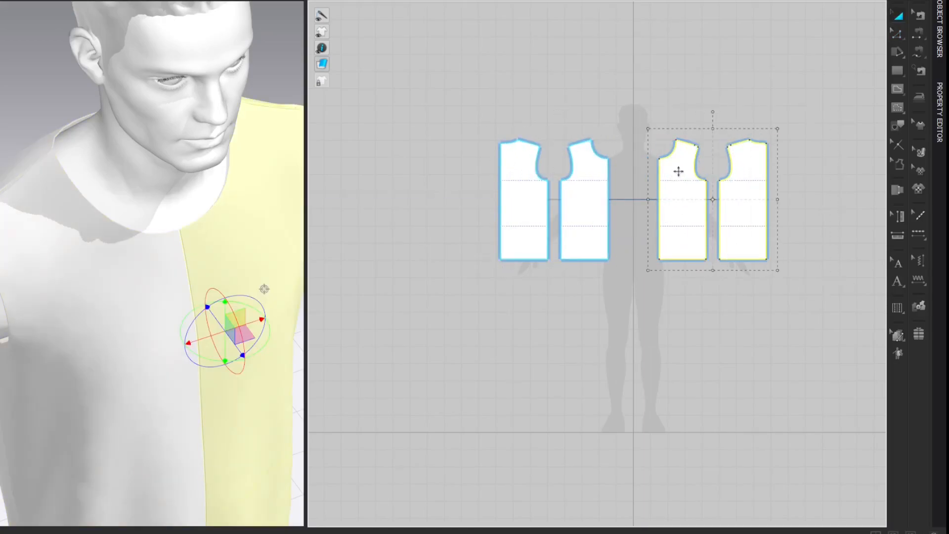
Move both back patterns horizontally outward, leaving a wide gap between each back and its neighbouring front.
left_click(716, 121)
left_click_drag(510, 174, 483, 173)
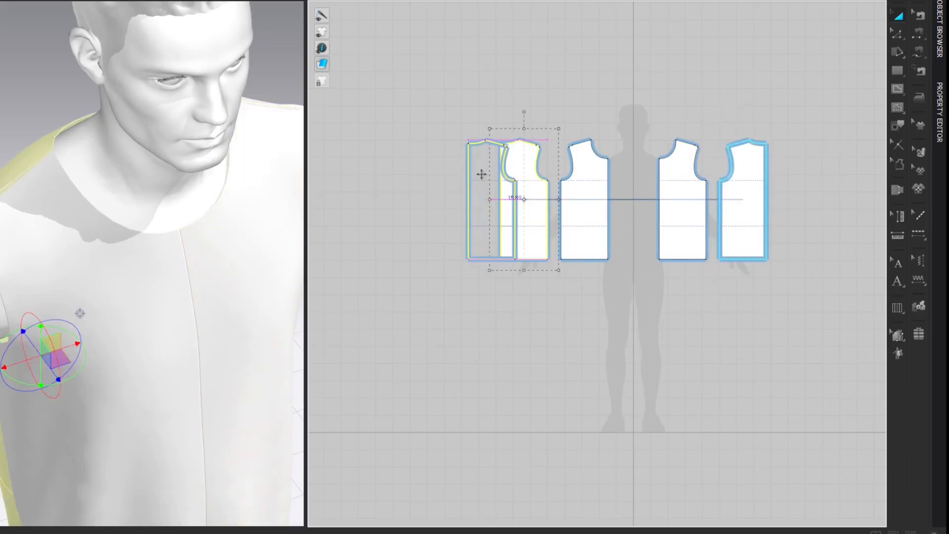
left_click_drag(736, 176, 768, 178)
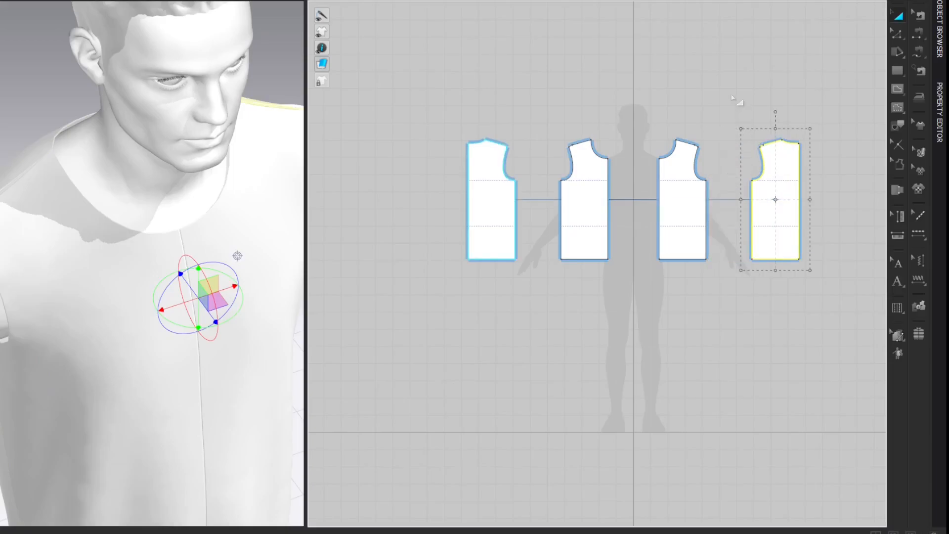
left_click(737, 101)
Lower the underarm points of the front and back bodice together straight down by 4 cm.
scroll(720, 105, "up", 2)
scroll(720, 105, "up", 2)
middle_click_drag(719, 105, 745, 79)
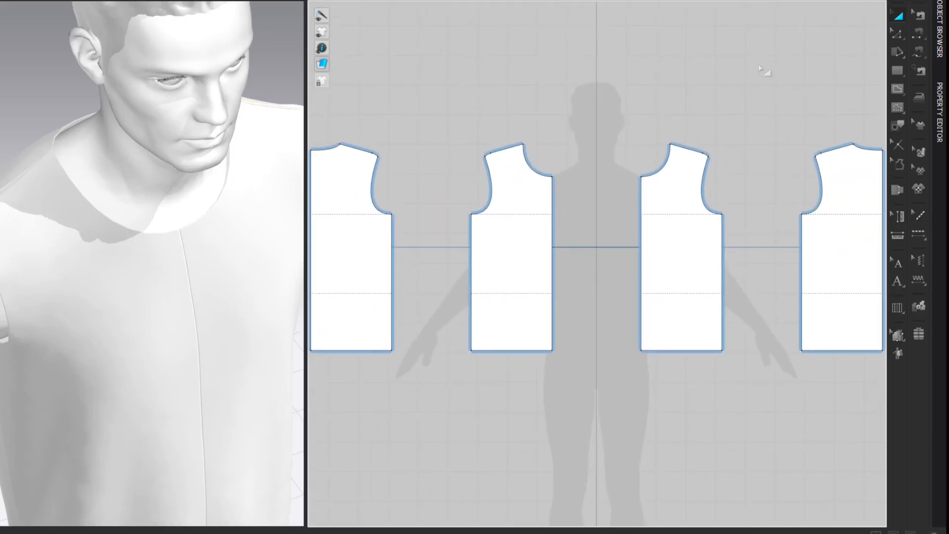
key("z")
scroll(433, 156, "up", 2)
middle_click_drag(434, 159, 583, 68)
scroll(543, 118, "up", 2)
left_click_drag(514, 129, 662, 175)
right_click(662, 176)
type("4")
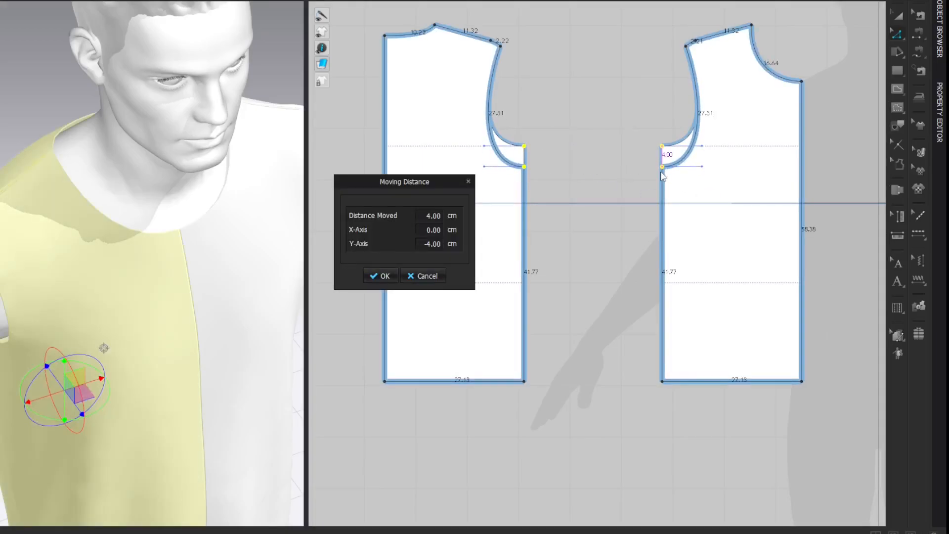
key("Return")
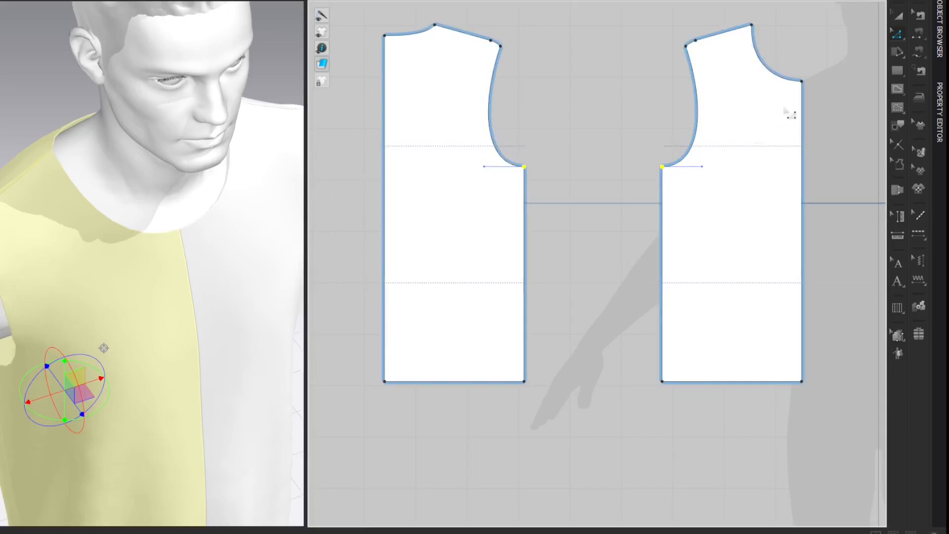
left_click(836, 48)
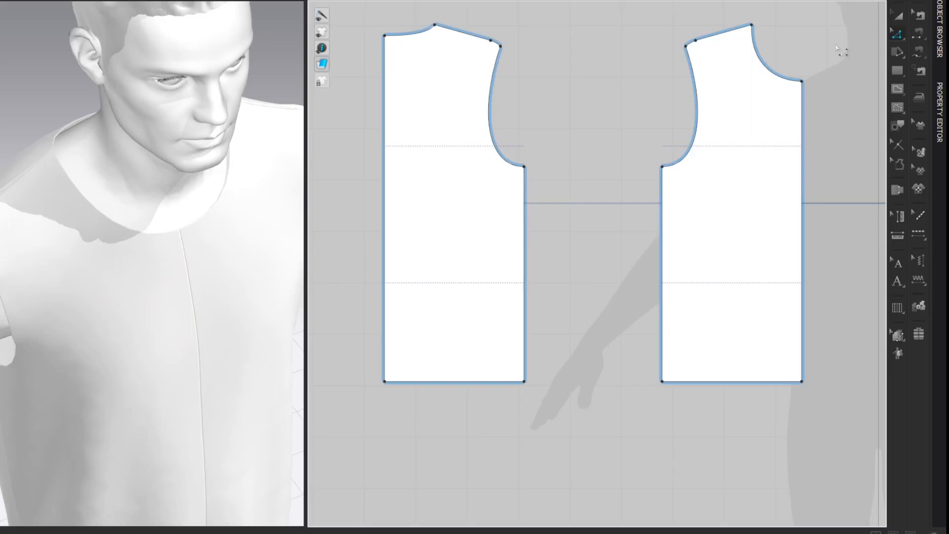
Move the front bodice's side seam outward by 4 cm.
left_click(661, 239)
left_click_drag(662, 239, 653, 237)
type("4")
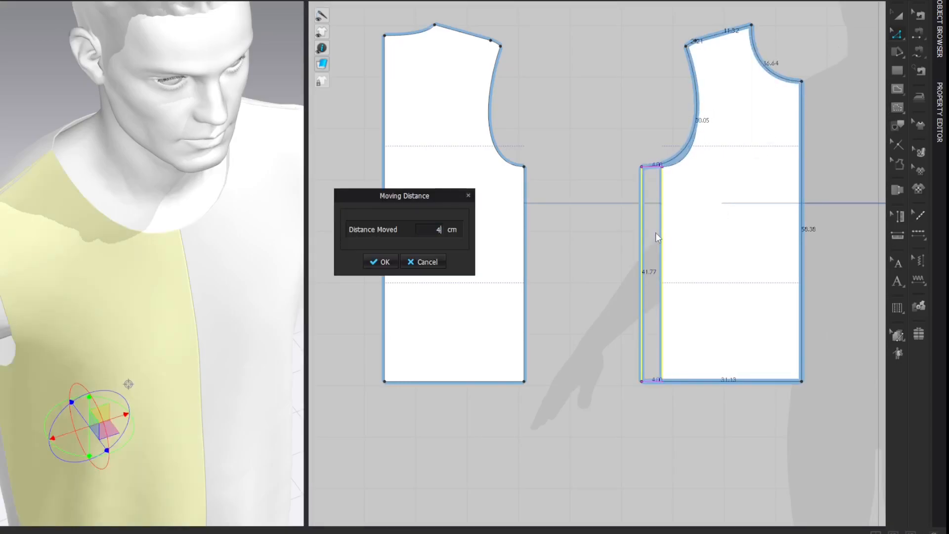
key("Return")
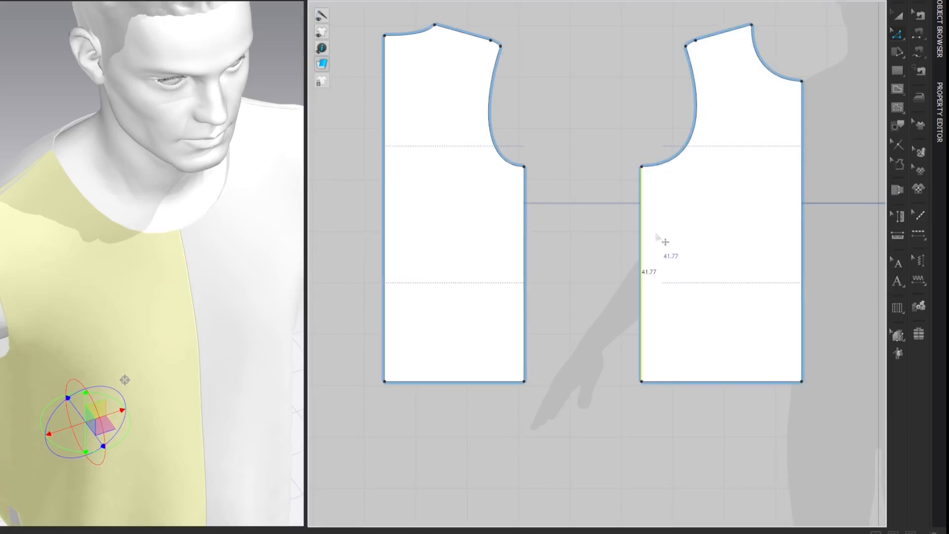
Move the back bodice's side seam outward by 4 cm.
left_click(528, 283)
left_click_drag(530, 282, 538, 280)
key("Return")
type("4")
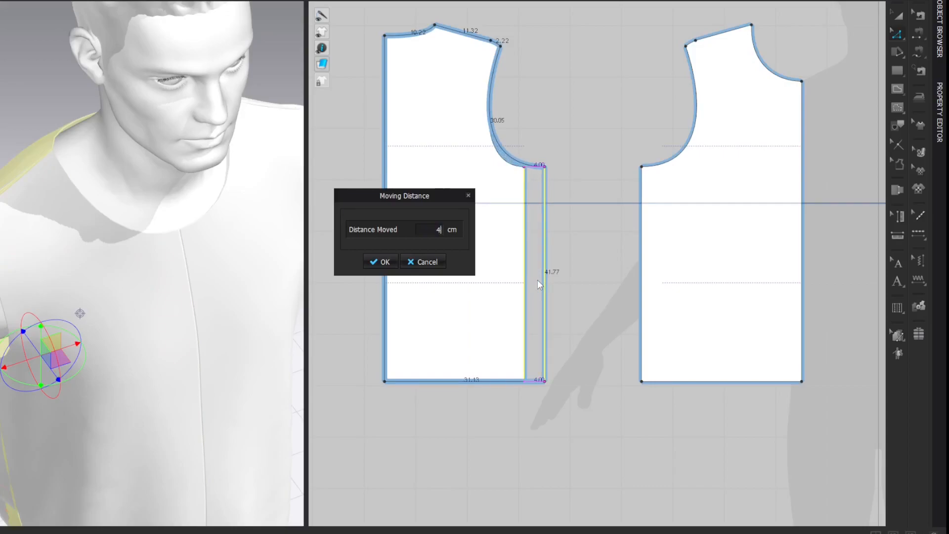
Move the side seam of the back bodice pattern outward by 4 cm.
key("Return")
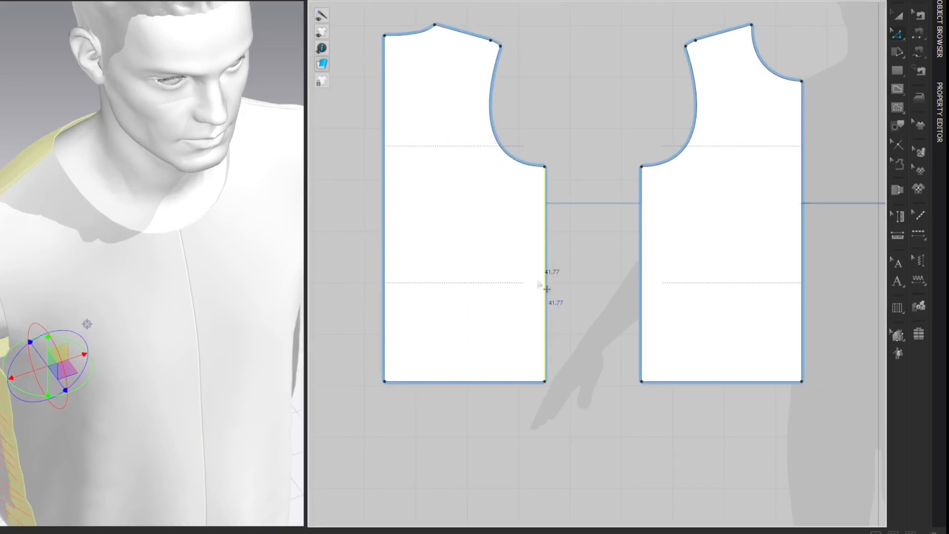
left_click(824, 58)
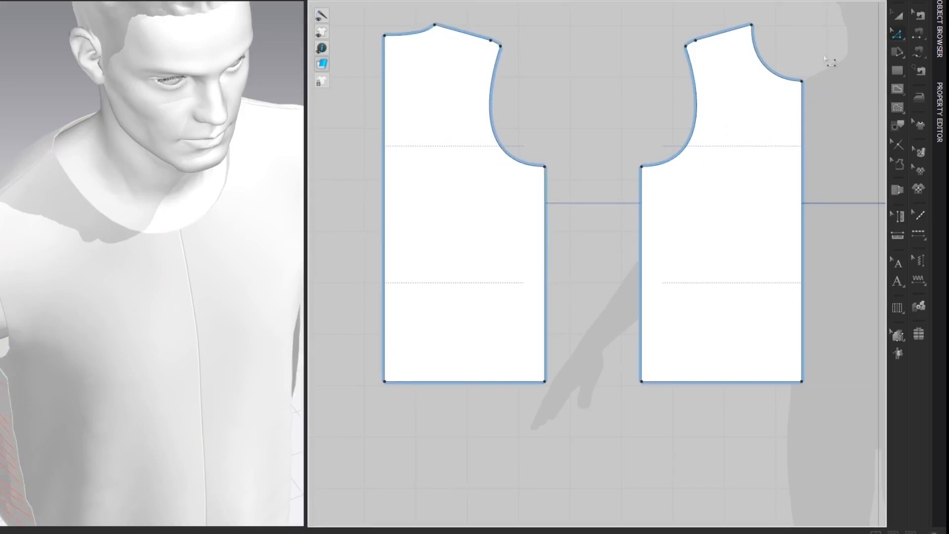
Select the front and back hem lines together and lengthen both bodice patterns by 40 cm.
scroll(779, 97, "down", 3)
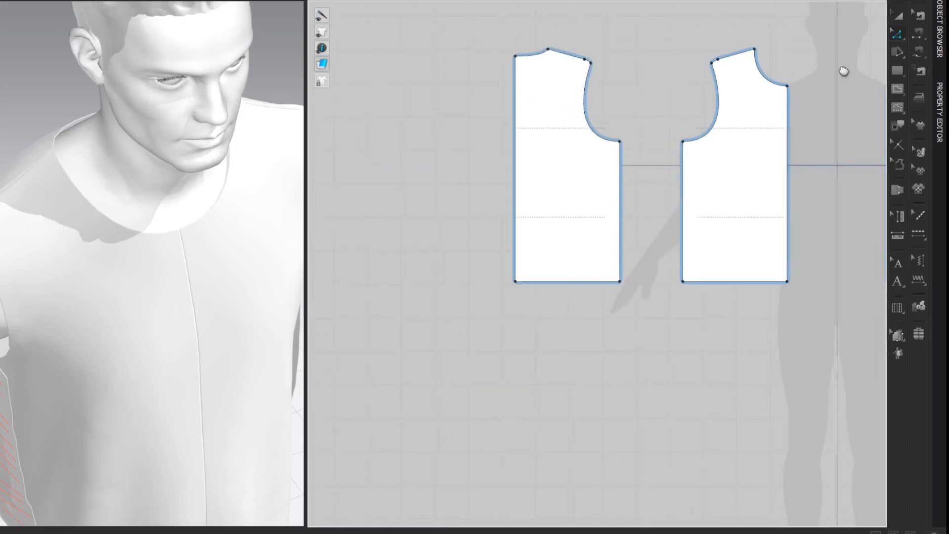
right_click_drag(845, 74, 780, 41)
middle_click_drag(779, 42, 773, 49)
scroll(271, 134, "down", 3)
right_click_drag(271, 135, 238, 66)
scroll(227, 148, "down", 2)
middle_click_drag(227, 153, 239, 87)
scroll(238, 92, "down", 1)
right_click_drag(237, 95, 269, 74)
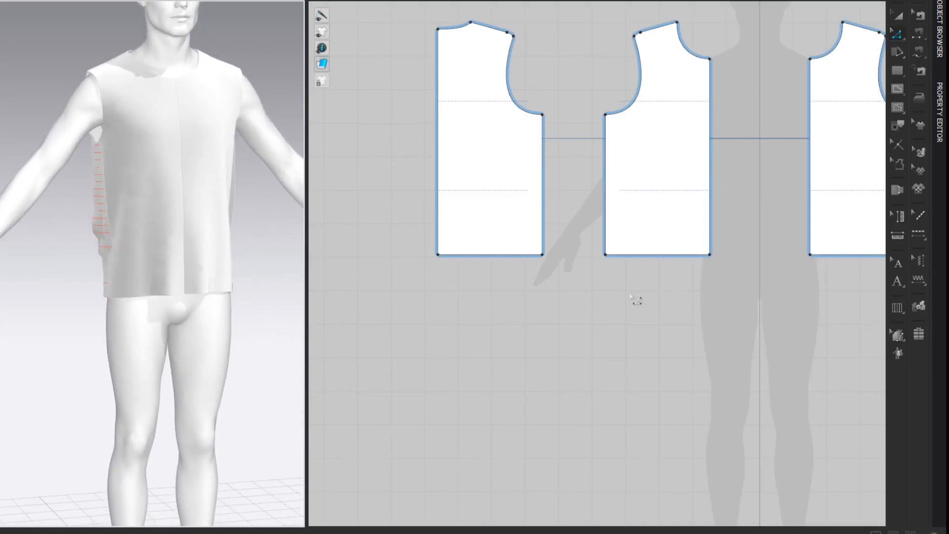
left_click_drag(715, 238, 717, 242)
left_click_drag(665, 256, 671, 383)
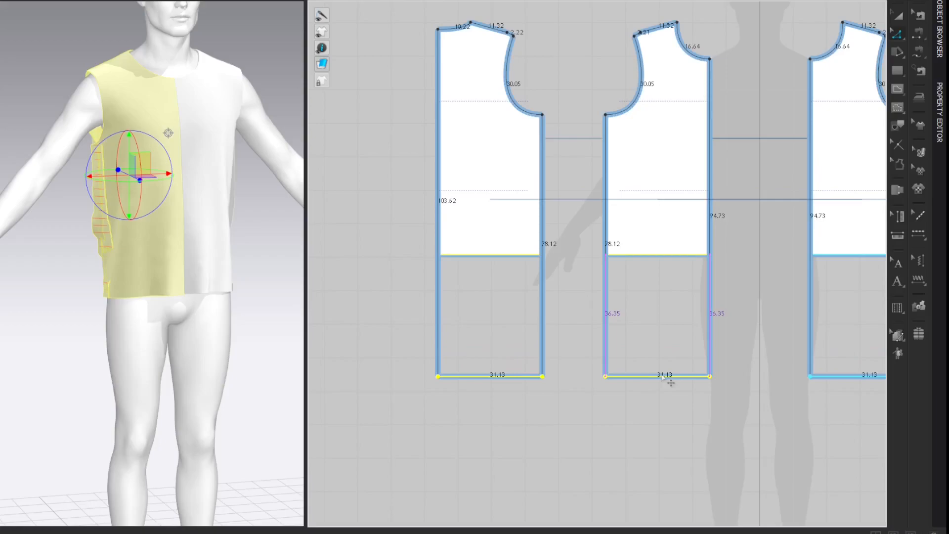
right_click(663, 377)
type("40")
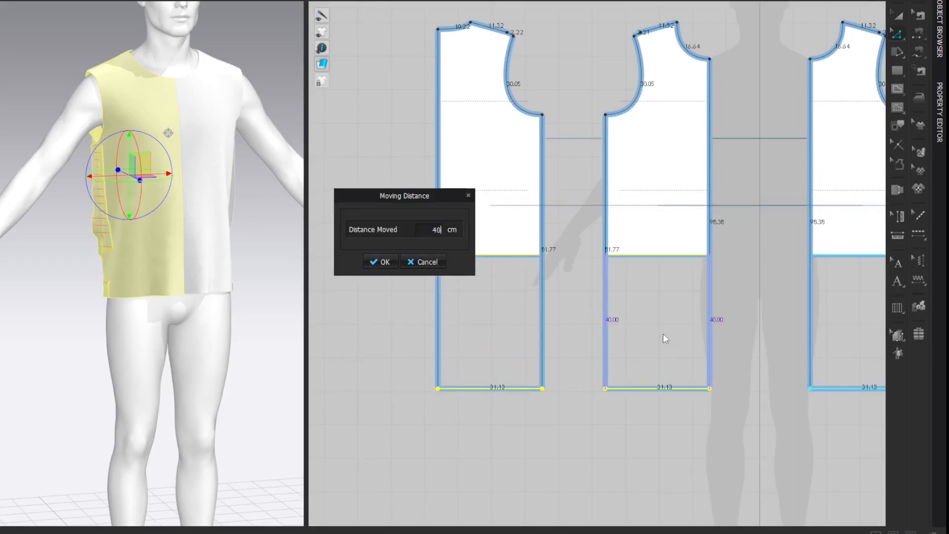
key("Return")
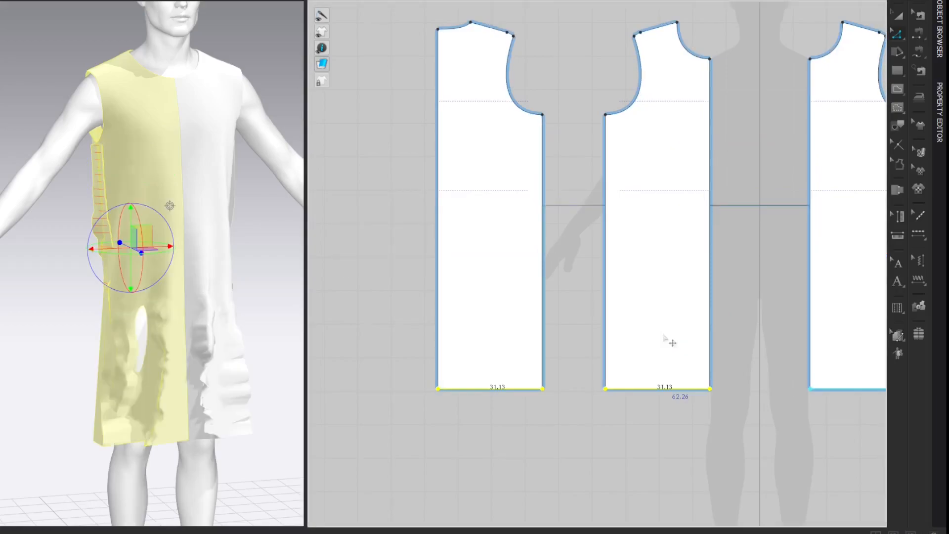
left_click(782, 28)
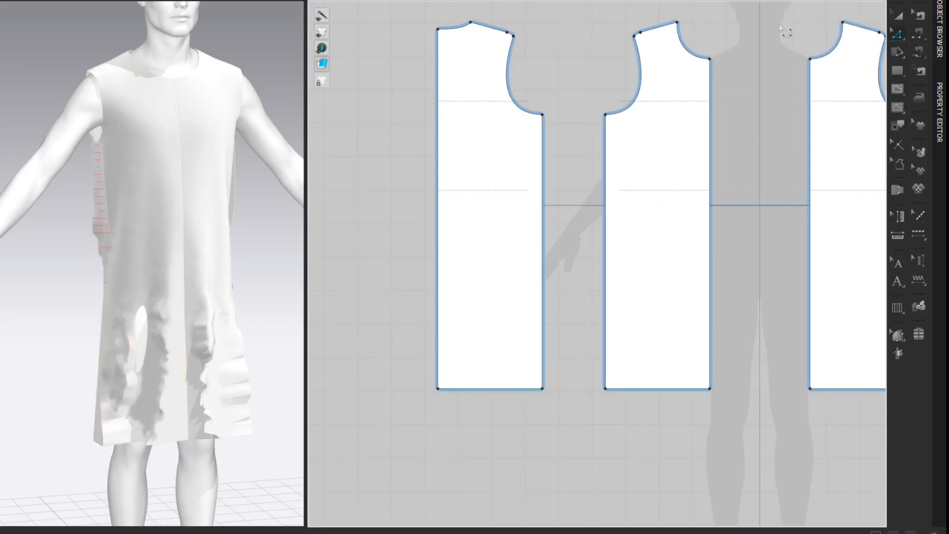
Simulate the lengthened garment so it drapes on the avatar.
key("space")
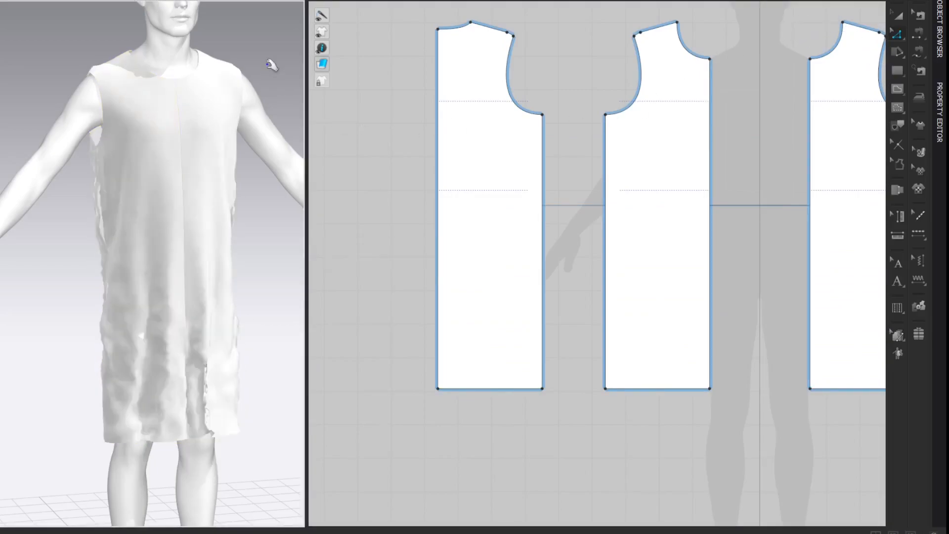
mouse_move(267, 81)
right_mouse_down()
mouse_move(244, 74)
mouse_move(259, 87)
mouse_move(379, 79)
mouse_move(235, 89)
mouse_move(261, 84)
right_mouse_up()
scroll(239, 86, "down", 1)
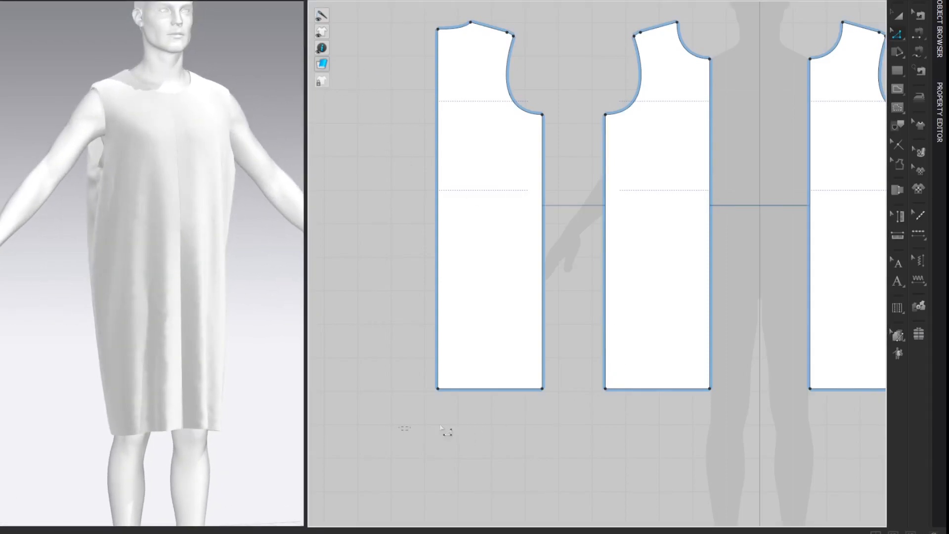
Shorten the front and back bodice patterns together by moving their hem lines up 10 cm.
left_click_drag(742, 378, 744, 379)
left_click_drag(662, 388, 659, 361)
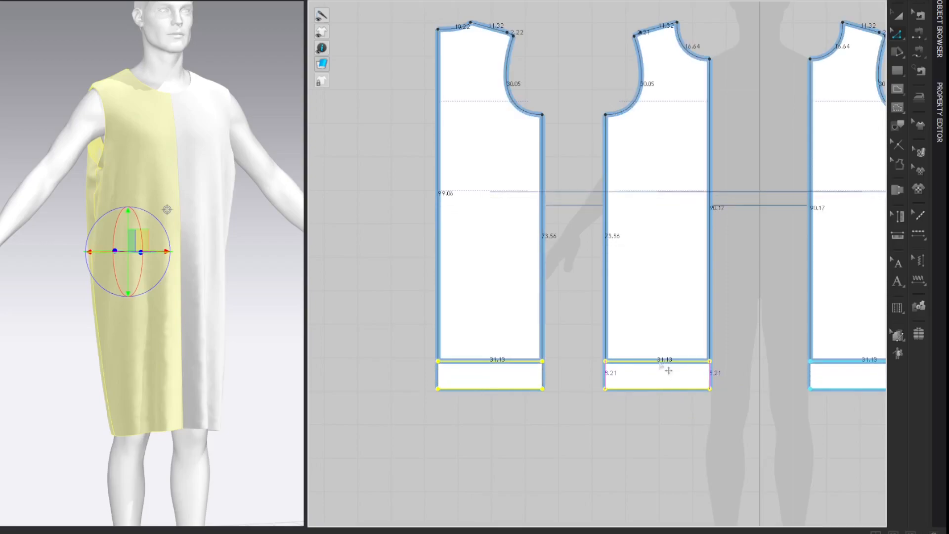
right_click(658, 361)
type("10")
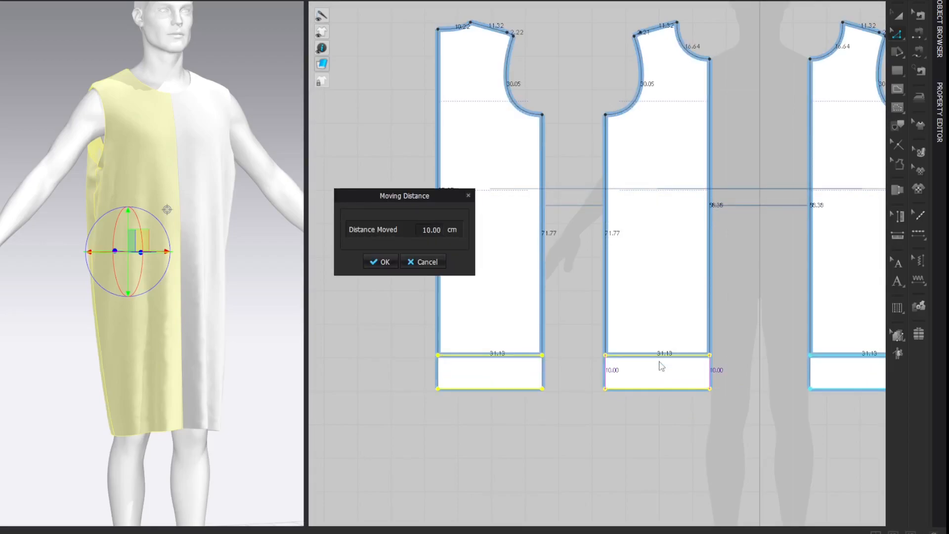
key("Return")
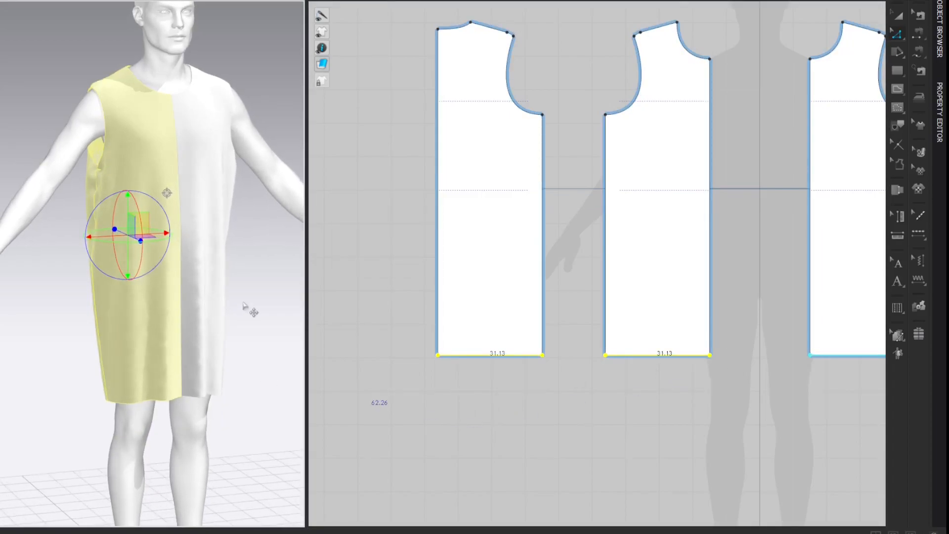
mouse_move(271, 277)
right_mouse_down()
mouse_move(238, 275)
mouse_move(269, 262)
right_mouse_up()
left_click(269, 259)
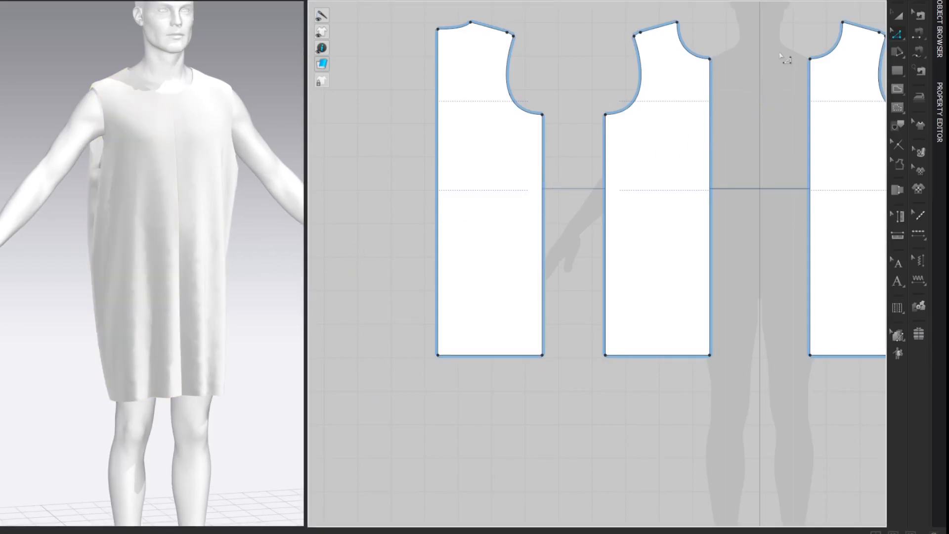
Split the front pattern's armhole curve 5 cm from the underarm point.
right_click(625, 111)
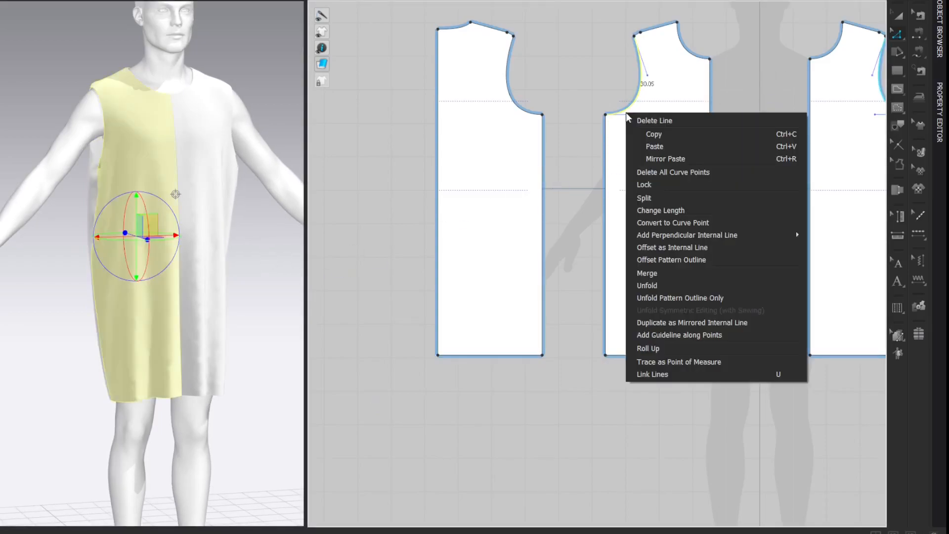
left_click(637, 199)
type("5")
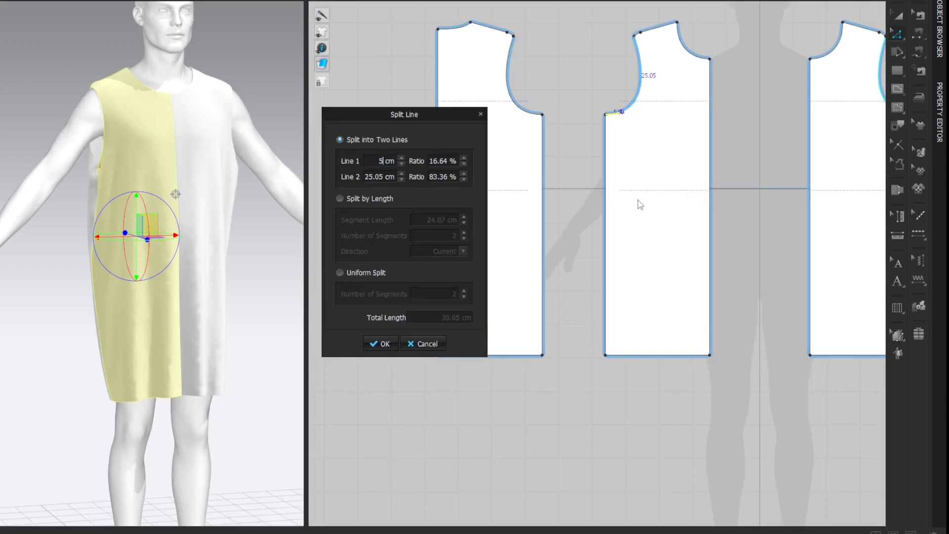
key("Return")
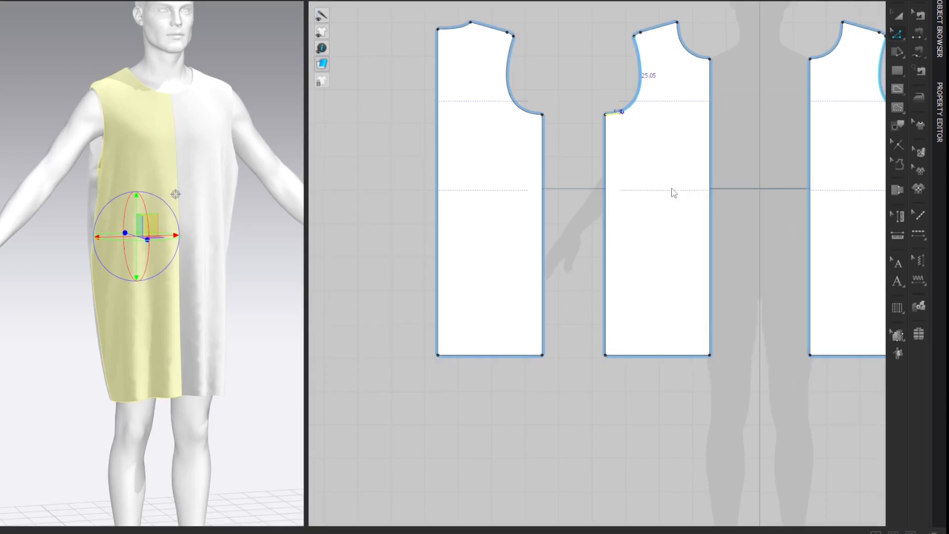
left_click(771, 121)
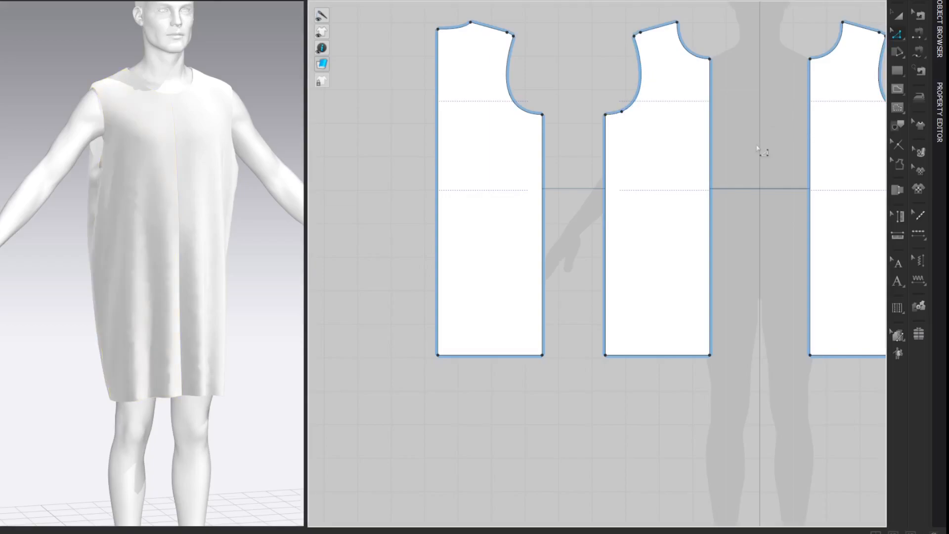
Split the front pattern's hem line uniformly into two segments.
left_click(678, 355)
right_click(672, 355)
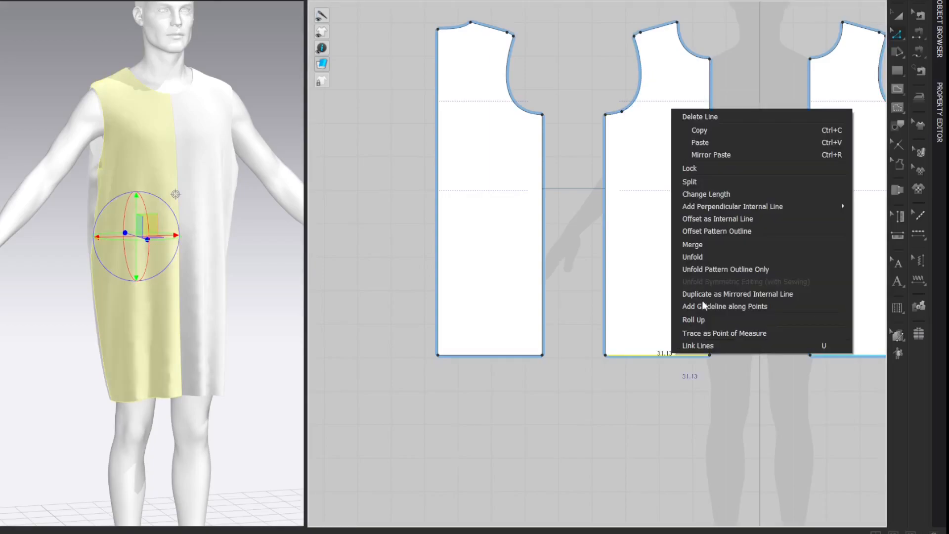
left_click(742, 181)
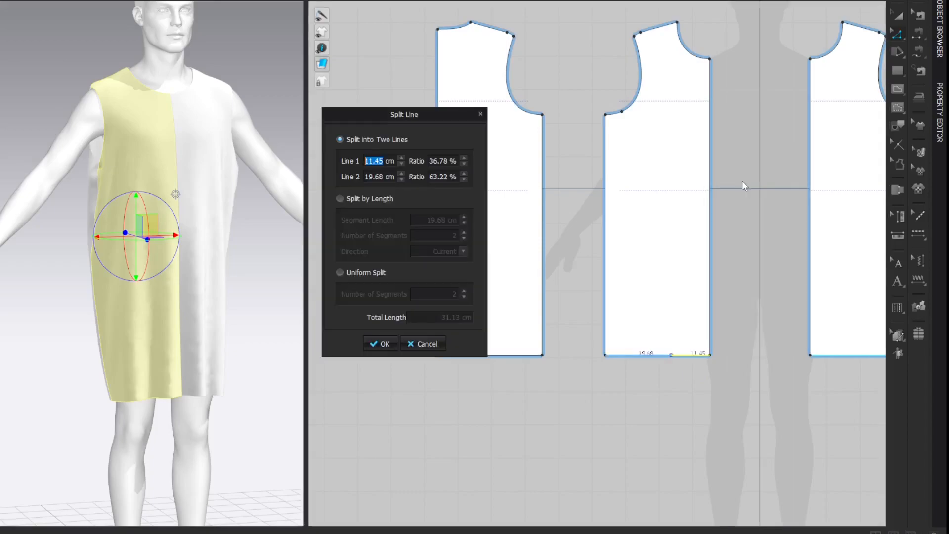
left_click(340, 273)
left_click(385, 344)
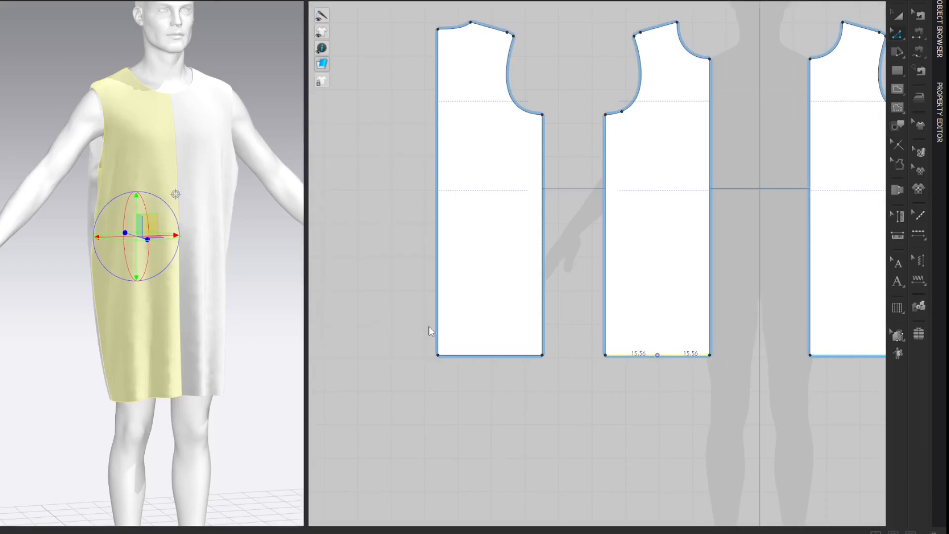
Draw an internal line on the front pattern from the new armhole point to the hem's midpoint.
key("g")
left_click(622, 112)
double_click(659, 355)
key("z")
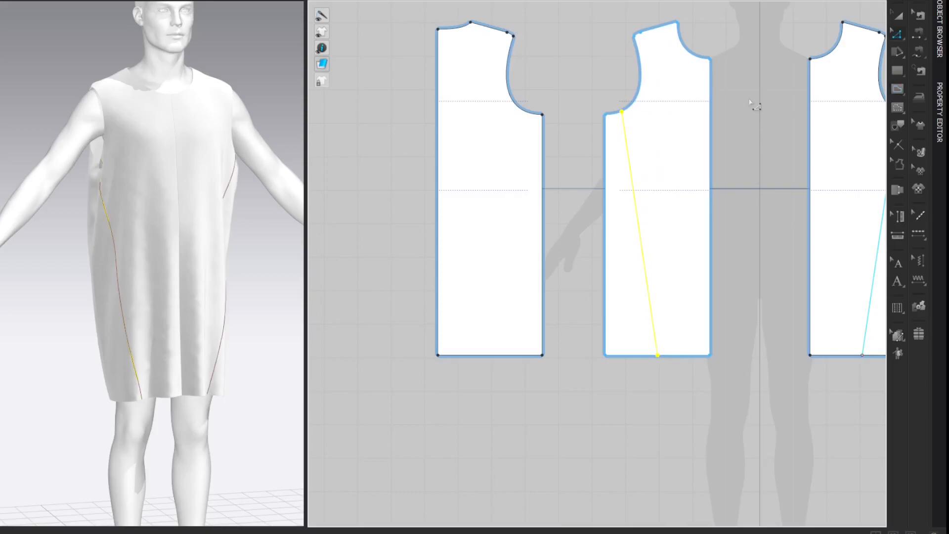
left_click(749, 100)
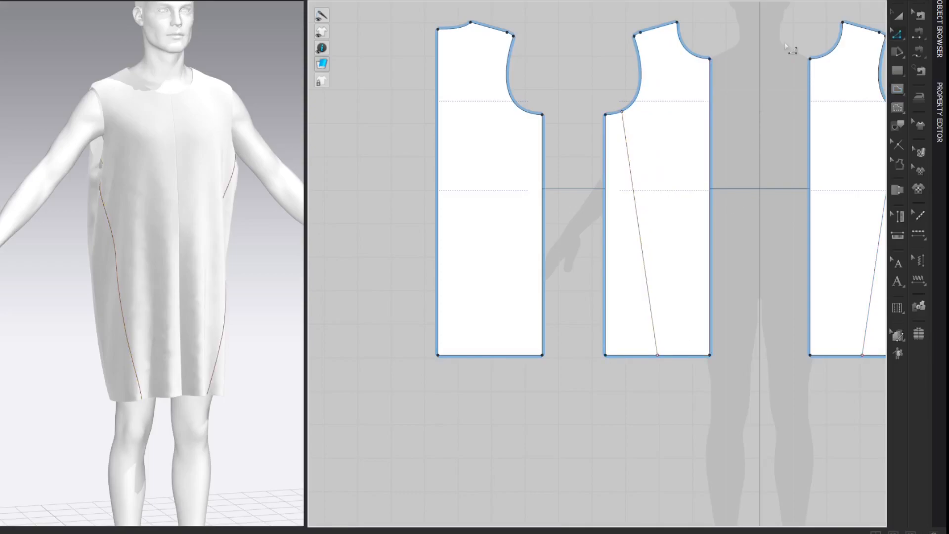
Slash and spread the front pattern along the internal line, rotating the side-seam part outward by 5 cm at the hem.
left_click(896, 53)
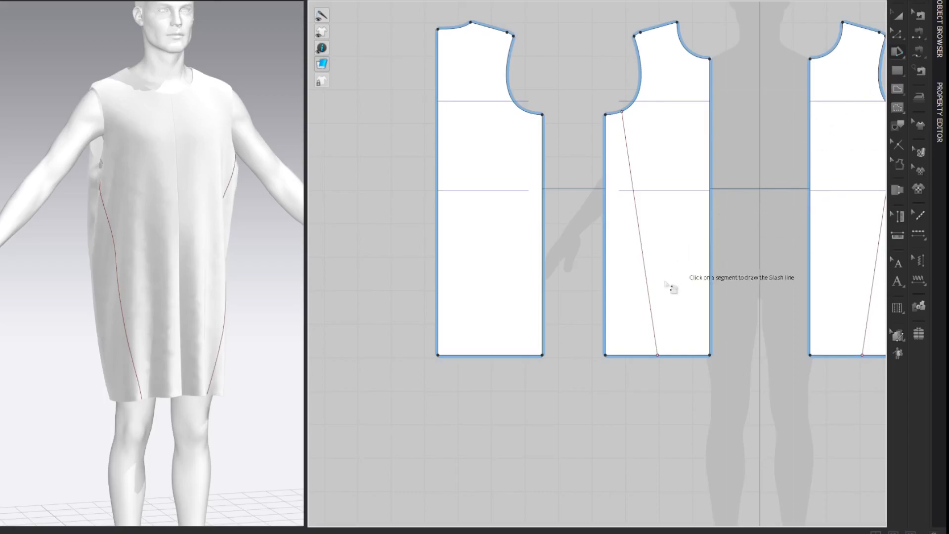
left_click(651, 300)
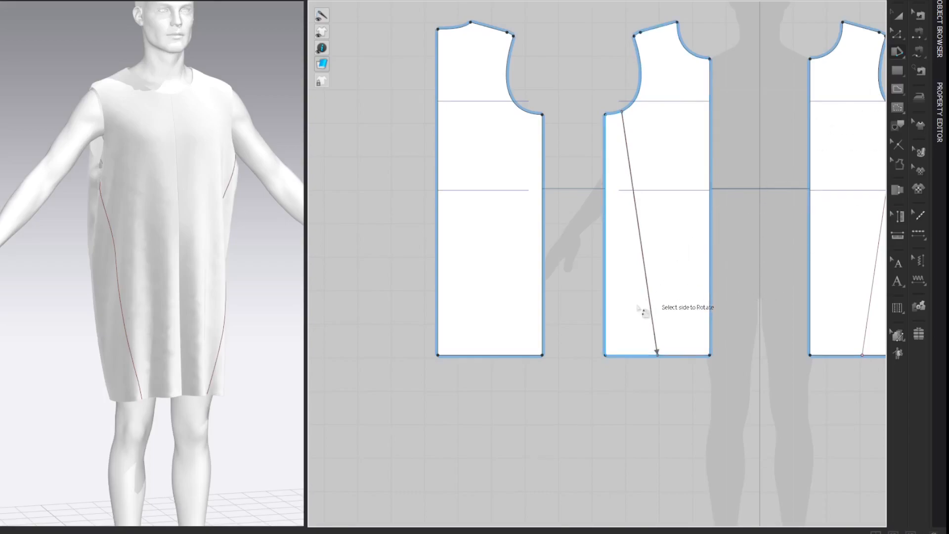
left_click(611, 305)
type("5")
key("Return")
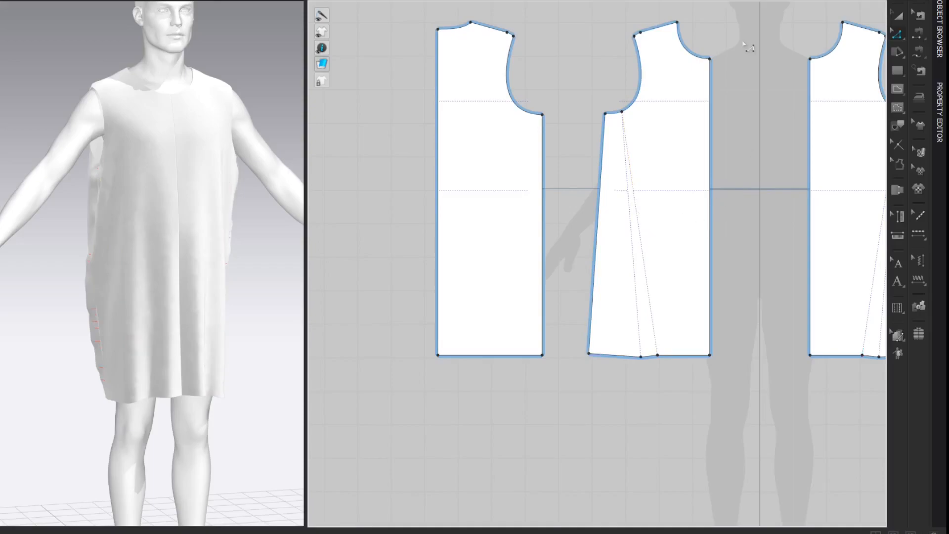
Split the back pattern's armhole curve 5 cm from the underarm point.
right_click(537, 121)
left_click(545, 138)
type("5")
key("Return")
Split the back pattern's hem line uniformly into two segments.
right_click(518, 355)
left_click(556, 193)
left_click_drag(390, 110, 270, 107)
left_click(221, 265)
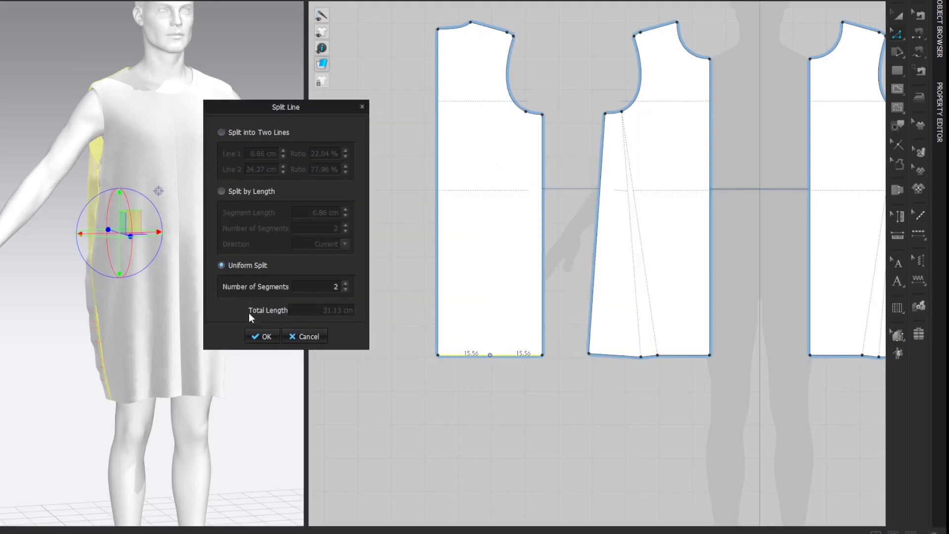
left_click(260, 339)
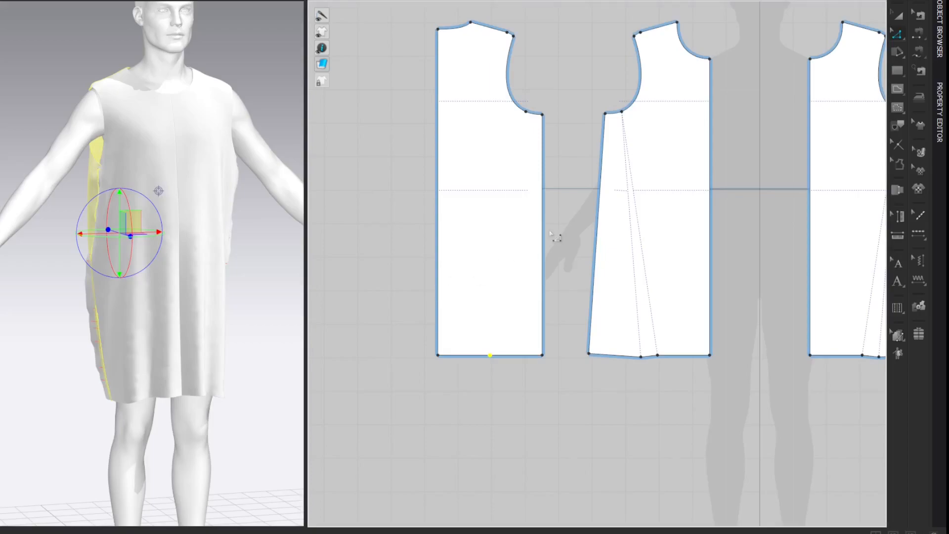
Draw an internal line on the back pattern from the new armhole point to the hem's midpoint.
key("g")
left_click(525, 111)
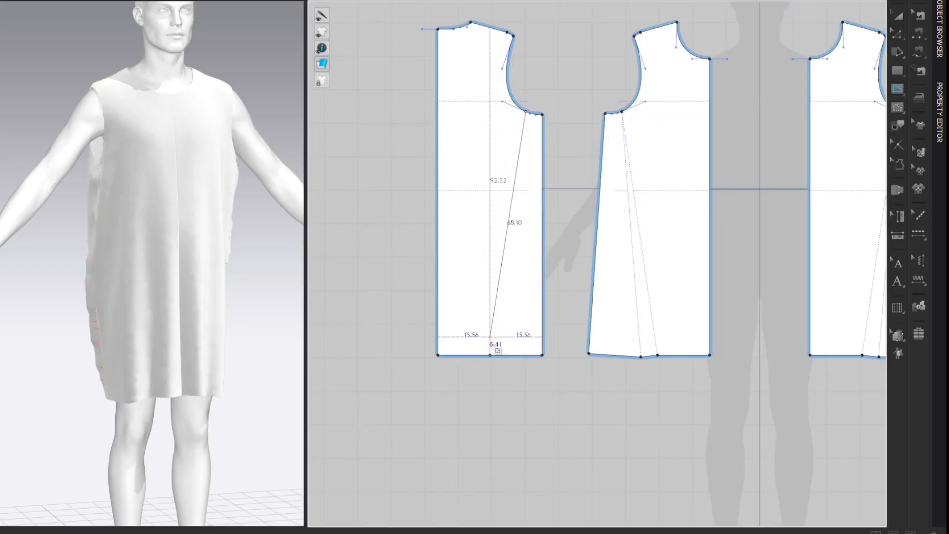
left_click(490, 354)
key("z")
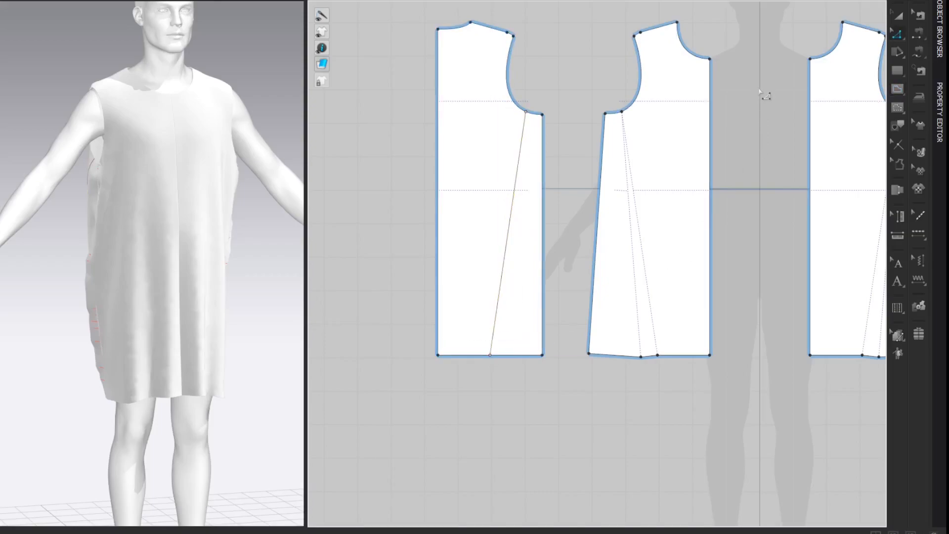
Slash and spread the back pattern's side-seam part outward by 6 cm at the hem and delete the leftover internal line.
left_click(897, 52)
left_click(495, 315)
left_click(508, 319)
left_click(516, 318)
type("6")
key("Return")
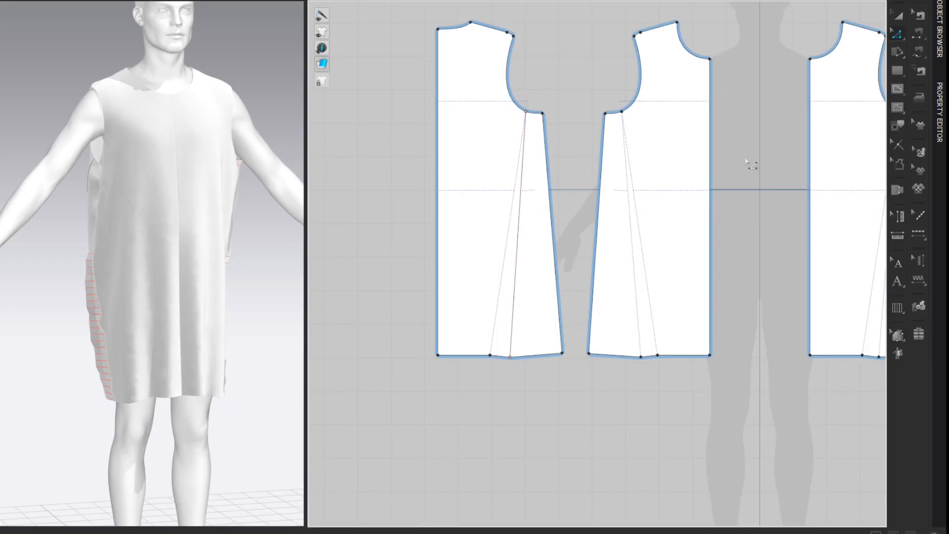
left_click(518, 237)
key("Delete")
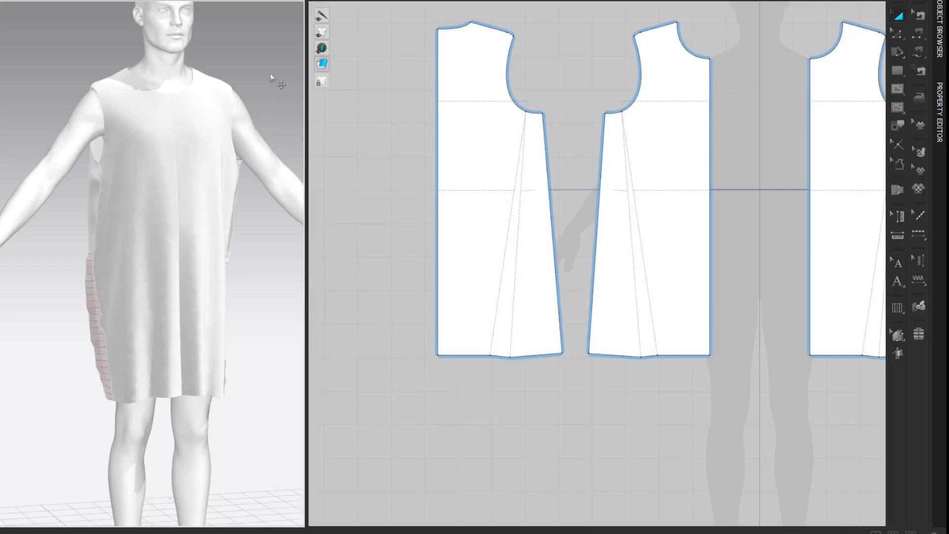
Simulate the flared garment and tug its hem so the cloth settles evenly around the avatar.
key("space")
left_click_drag(96, 376, 196, 367)
left_click(211, 371)
left_click(270, 31)
right_click_drag(219, 82, 269, 75)
right_click_drag(195, 66, 218, 73)
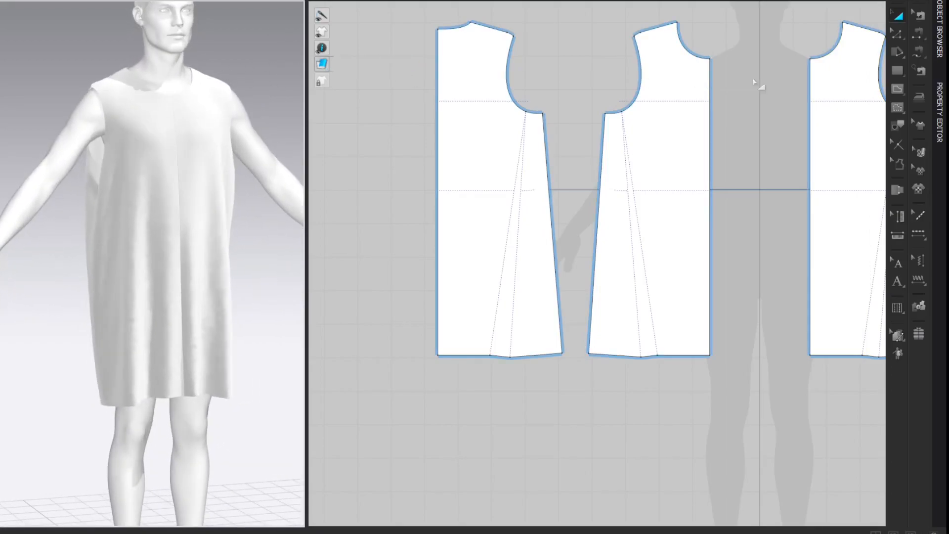
Copy the drafted sleeve outline with its cap construction lines and place the copy beside the back pattern.
left_click_drag(307, 169, 144, 176)
middle_click_drag(275, 149, 850, 206)
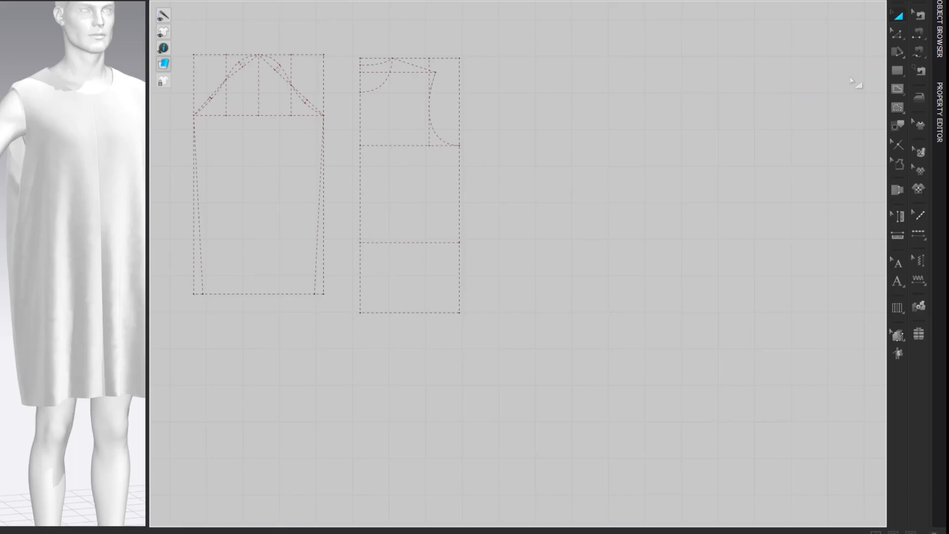
key("z")
left_click(305, 102)
left_click(199, 201, "shift")
left_click(228, 295, "shift")
right_click(324, 277)
left_click(331, 276)
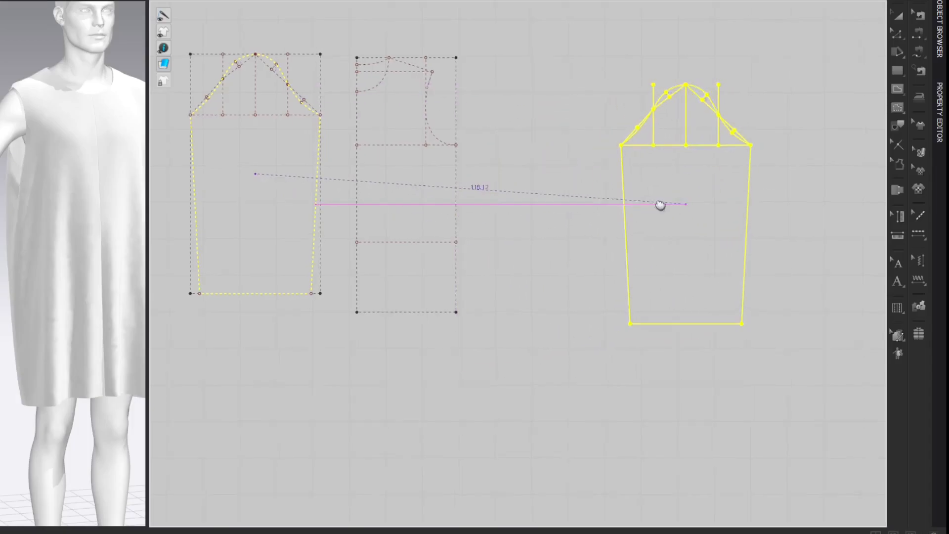
middle_click_drag(674, 206, 301, 191)
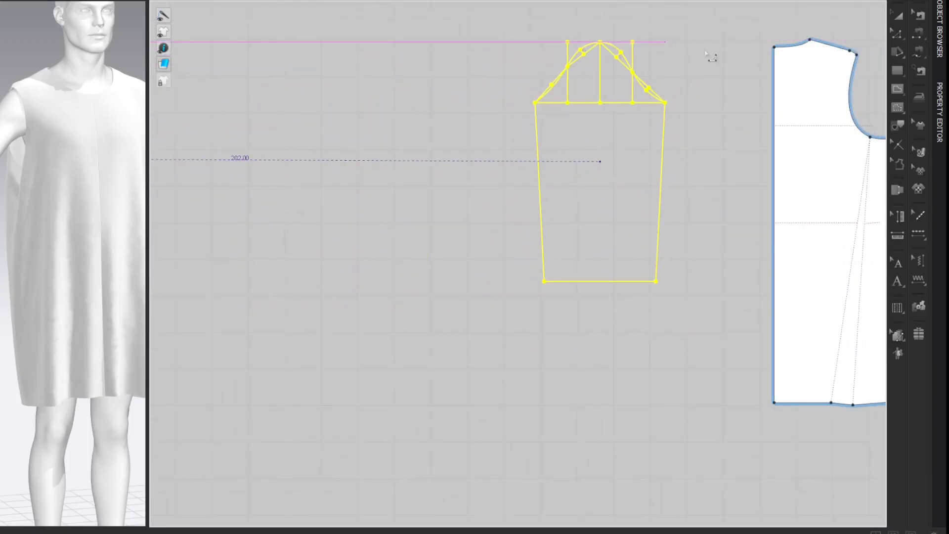
left_click(716, 47)
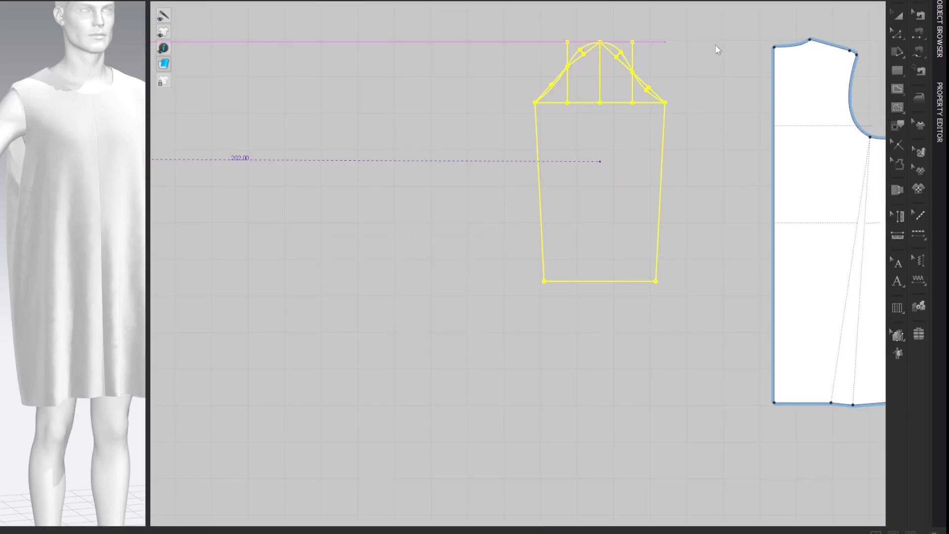
Trace the copied sleeve outline as a pattern piece.
middle_click_drag(721, 50, 500, 70)
scroll(499, 64, "up", 3)
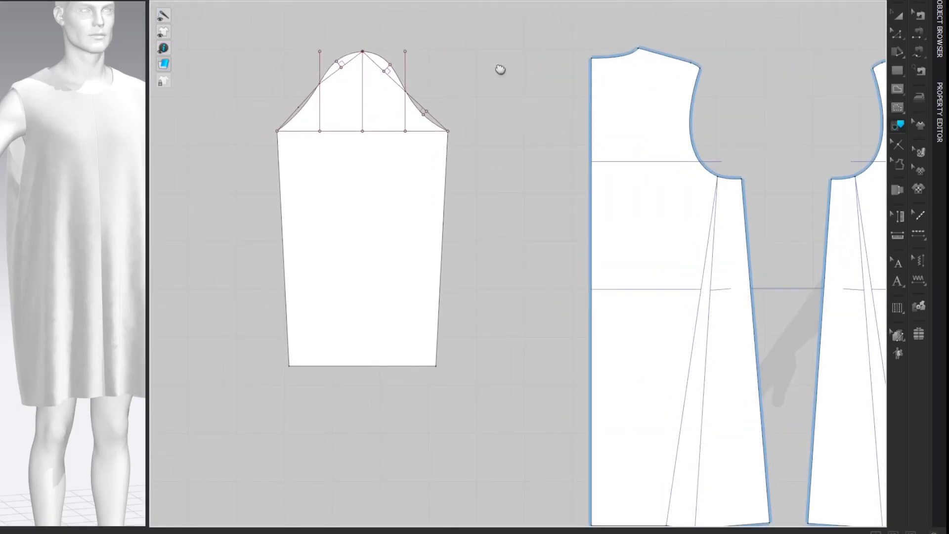
key("a")
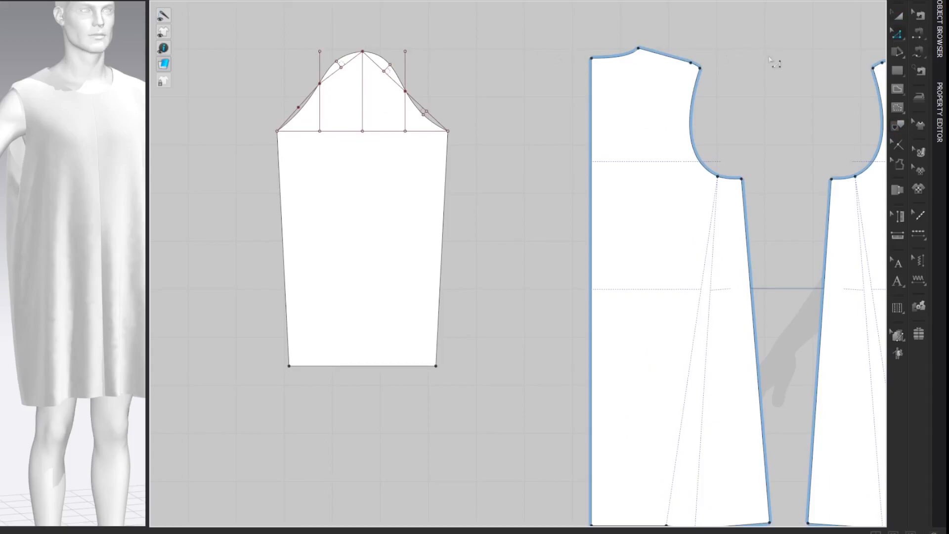
Delete the vertical quarter lines and the diagonal construction lines with their marks from the sleeve cap.
key("z")
left_click_drag(294, 34, 351, 201)
key("Delete")
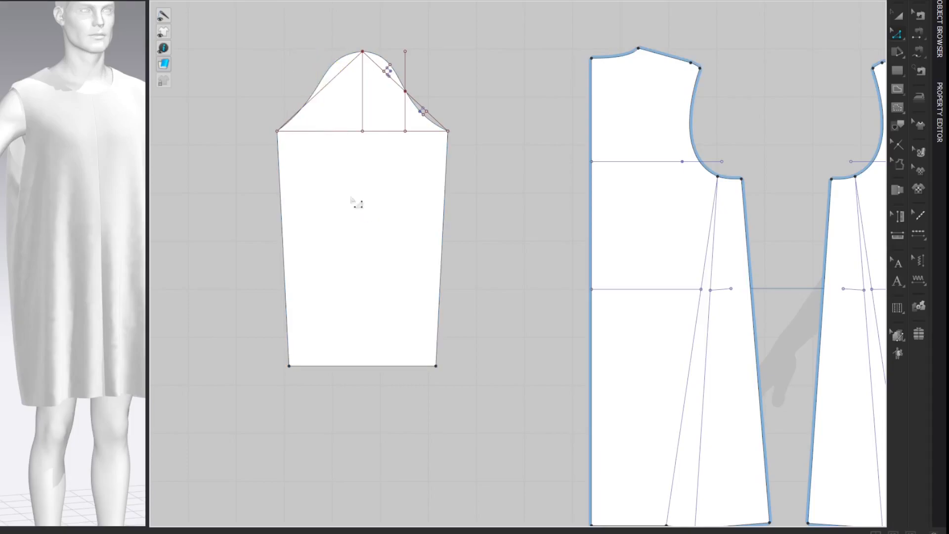
left_click_drag(424, 171, 423, 171)
key("Delete")
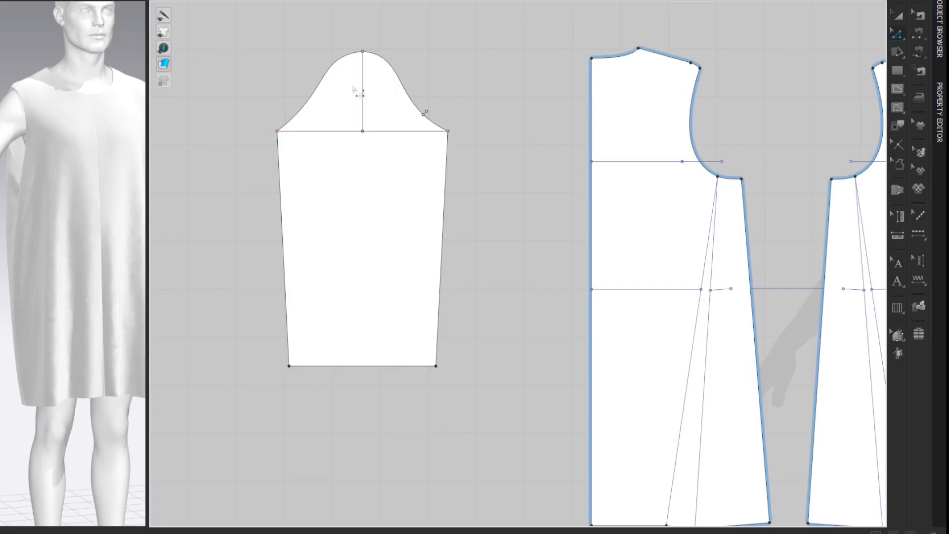
Delete the sleeve's remaining cap centre line, bicep line and leftover curve mark so only the outline stays.
left_click(362, 93)
key("Delete")
left_click(371, 139)
key("Delete")
left_click(342, 132)
key("Delete")
left_click_drag(451, 137, 450, 135)
key("Delete")
key("ctrl+l")
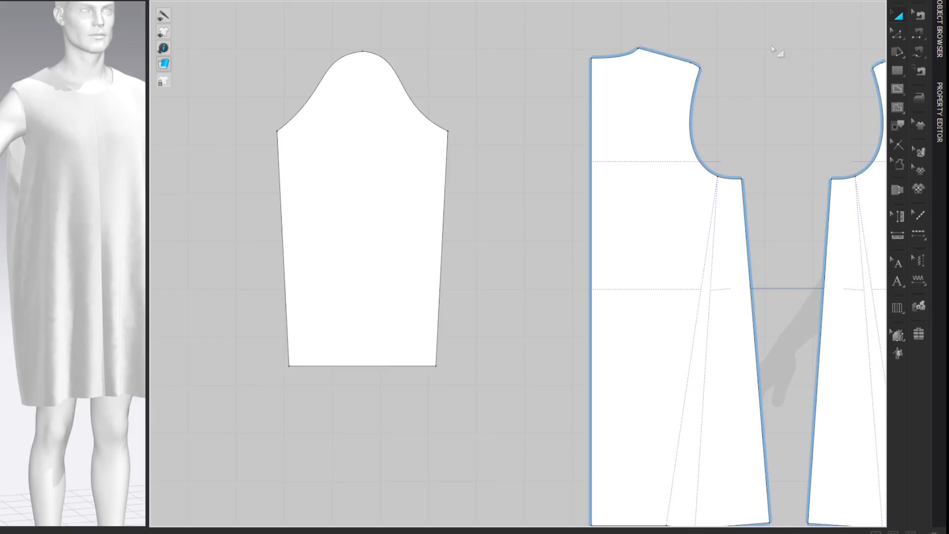
Draw a straight internal line down the sleeve's centre from the cap's highest point to the hem.
key("g")
left_click(362, 51)
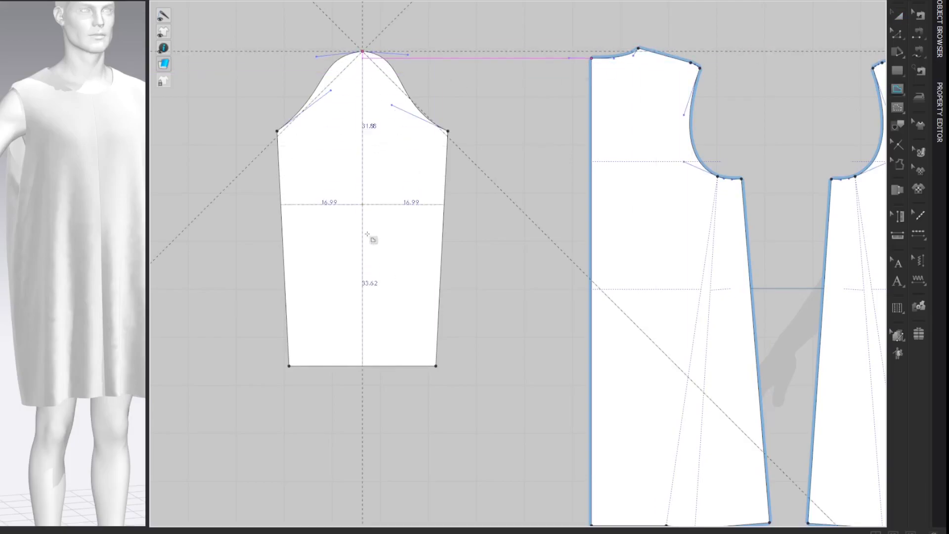
double_click(362, 365)
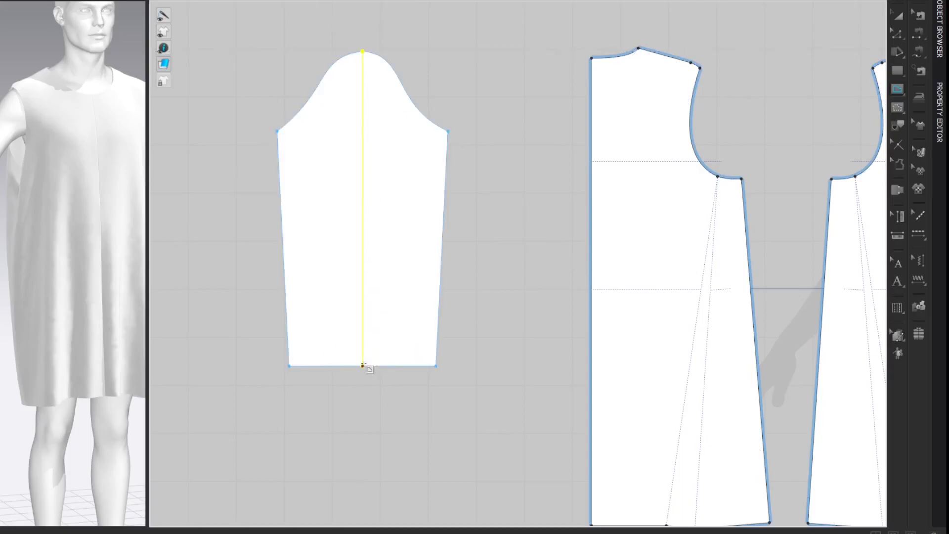
Cut the sleeve along its centre line and move the left half away to leave a gap.
key("z")
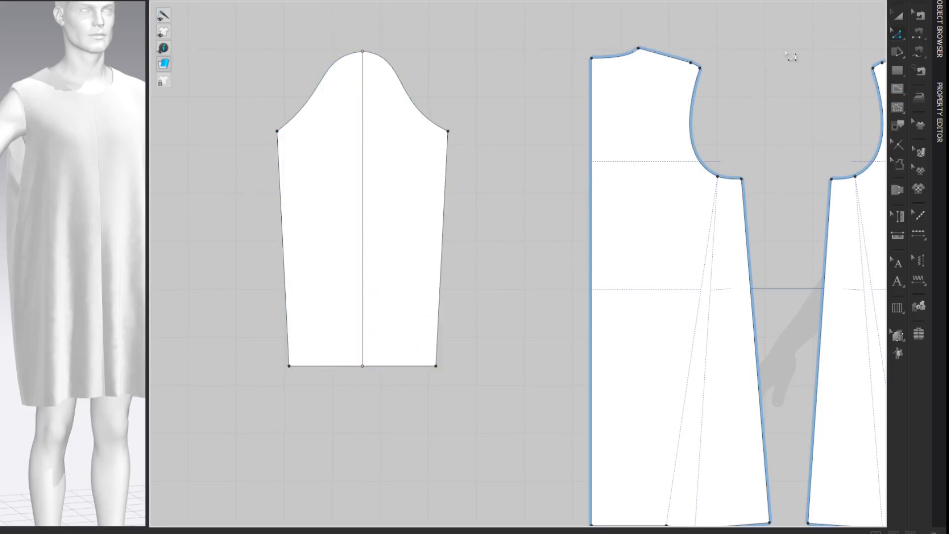
right_click(365, 157)
left_click(416, 290)
left_click(417, 148)
left_click(326, 149)
left_click_drag(311, 150, 272, 148)
left_click(761, 55)
key("z")
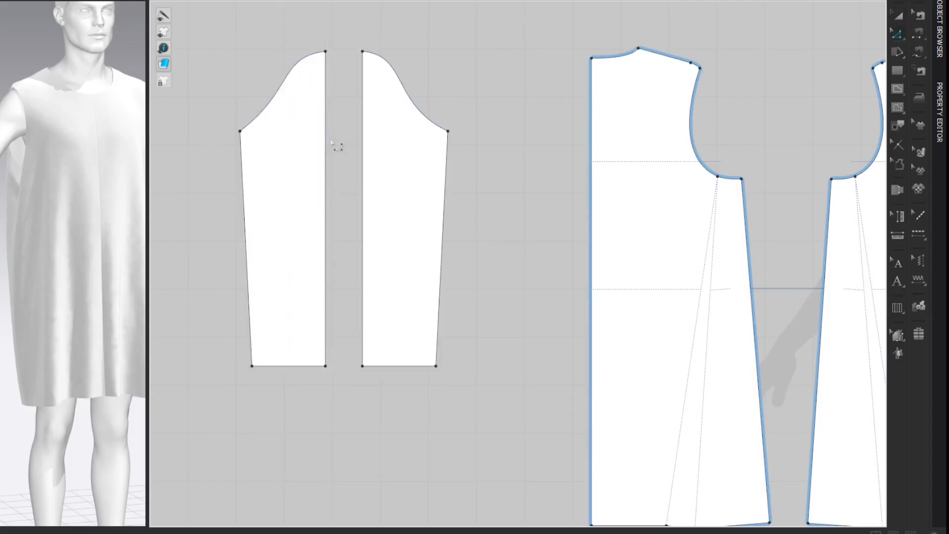
Extend the left sleeve half's centre edge outward by 2 cm, keeping the original edge as an internal line.
right_click(325, 143)
left_click(354, 263)
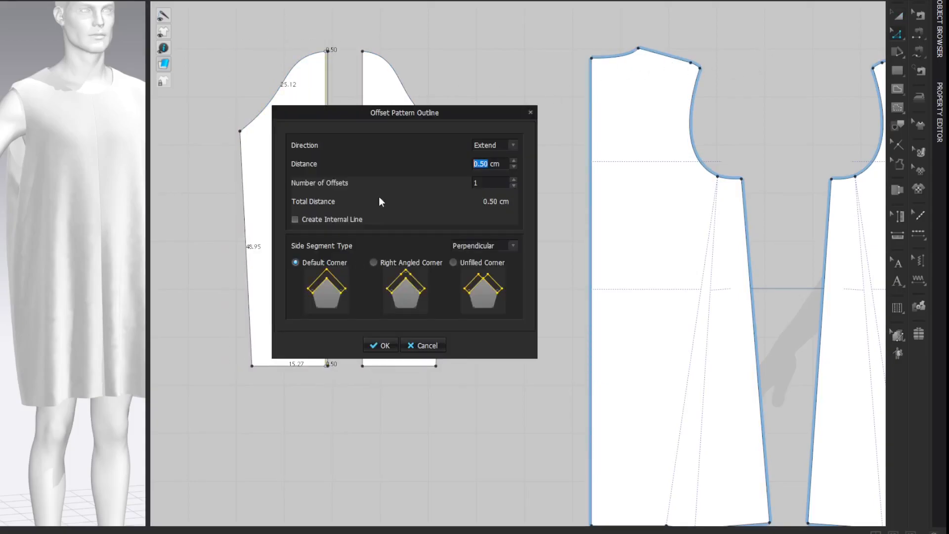
left_click_drag(410, 114, 614, 123)
type("2")
left_click(585, 352)
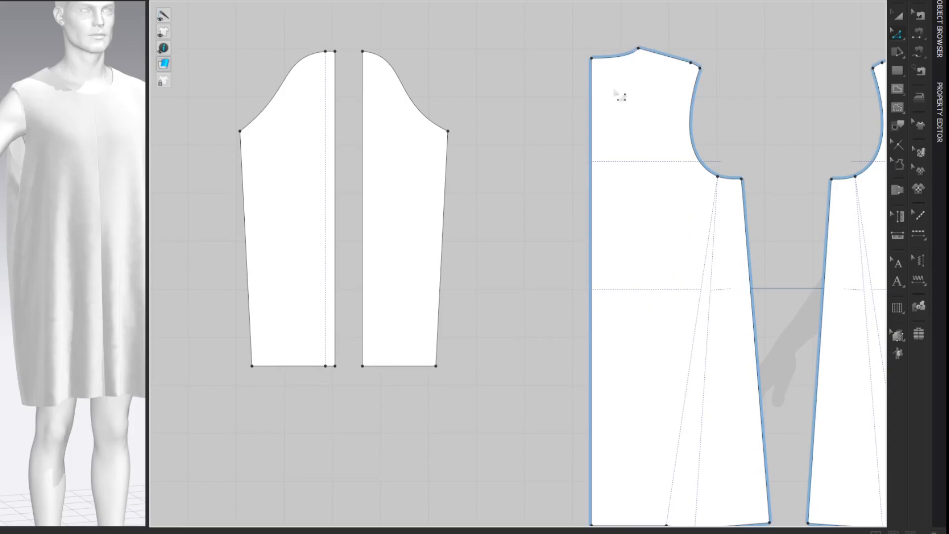
Merge the two sleeve halves back into one pattern along their facing centre edges.
left_click(335, 139)
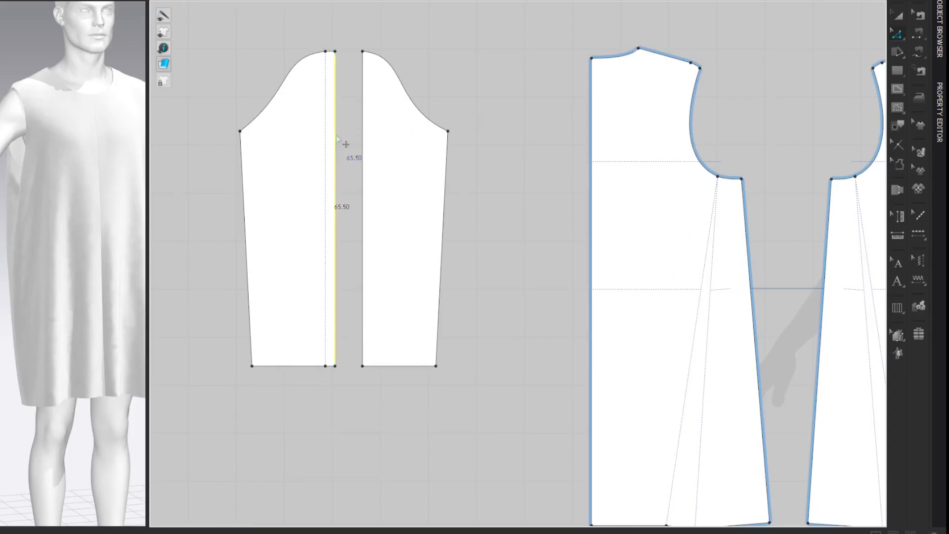
right_click(364, 139)
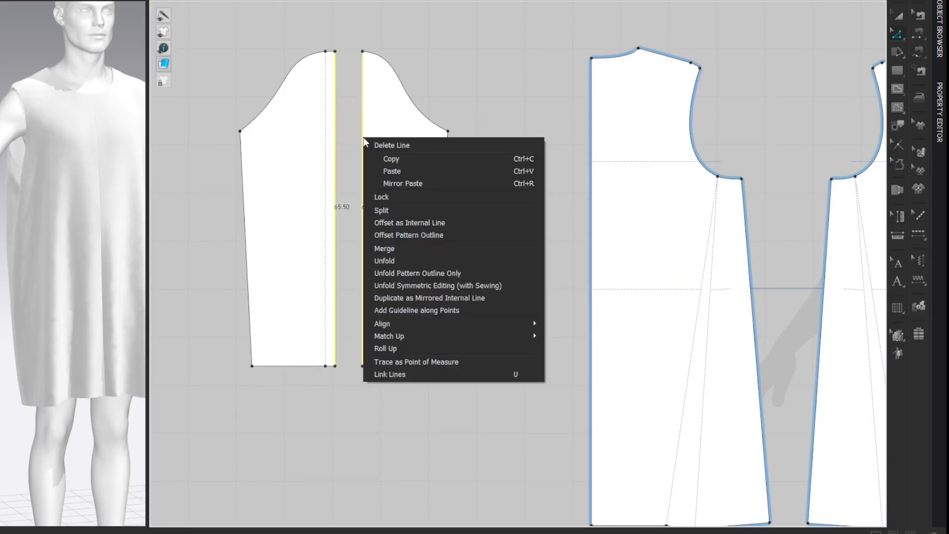
left_click(399, 247)
key("a")
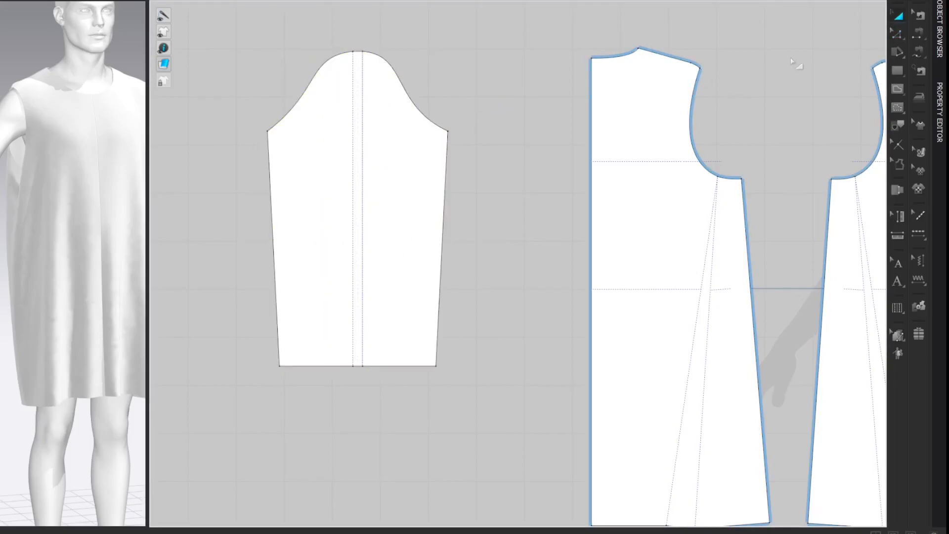
Lower both underarm points of the sleeve together by 2 cm along the side seams.
left_click_drag(520, 163, 520, 161)
left_click_drag(449, 133, 452, 155)
right_click(451, 155)
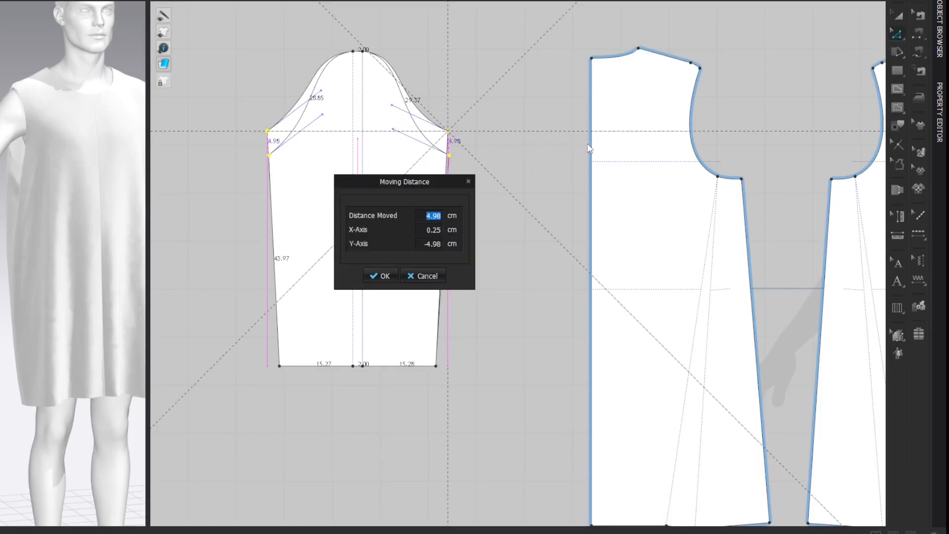
type("2")
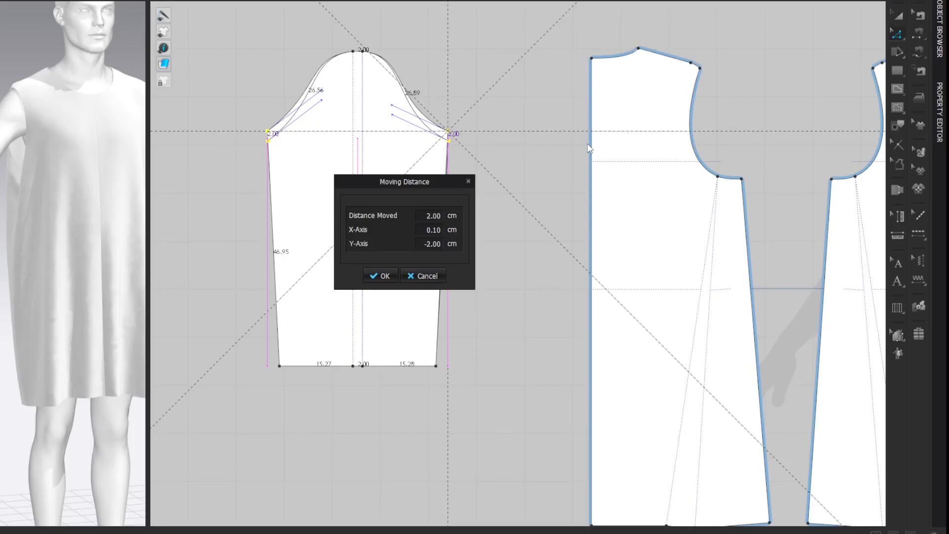
key("Return")
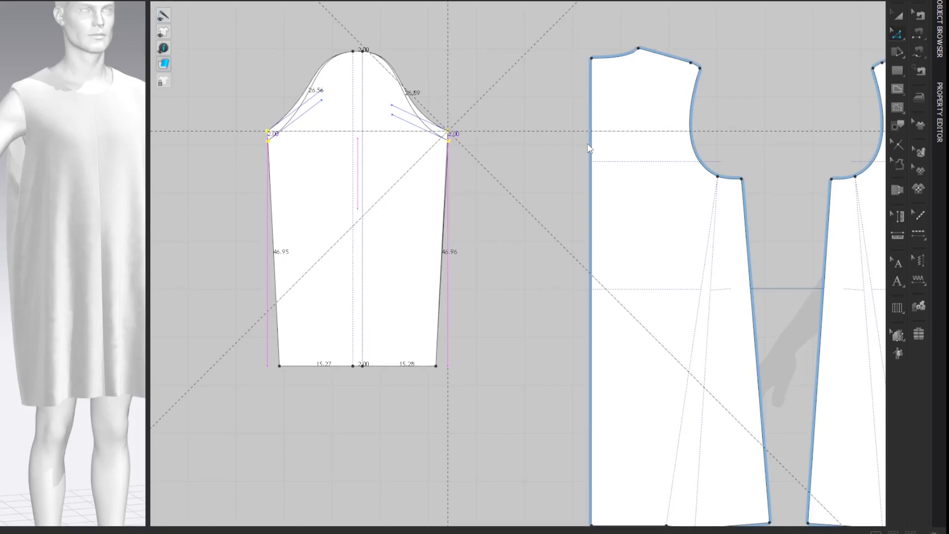
left_click(767, 74)
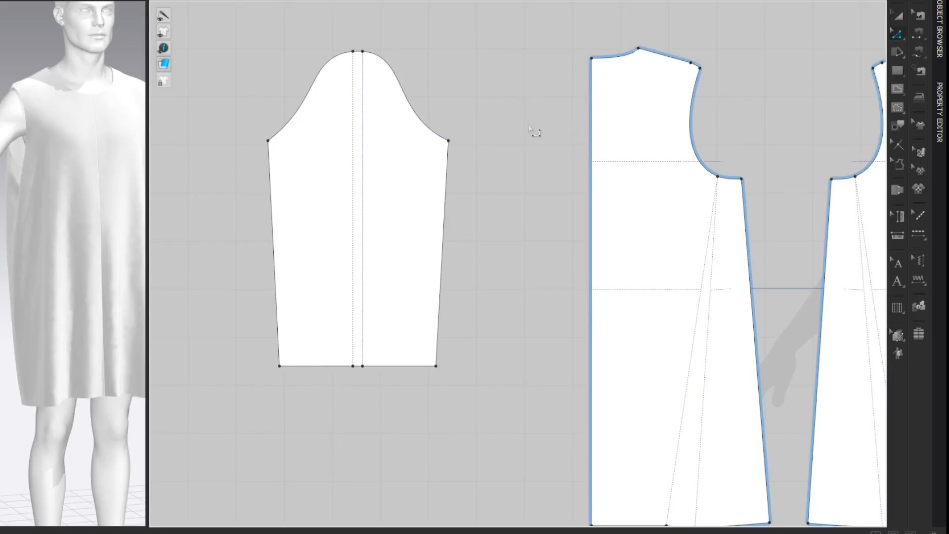
Move each of the sleeve's two underarm points horizontally outward by 2 cm.
left_click_drag(449, 140, 463, 142)
right_click(463, 141)
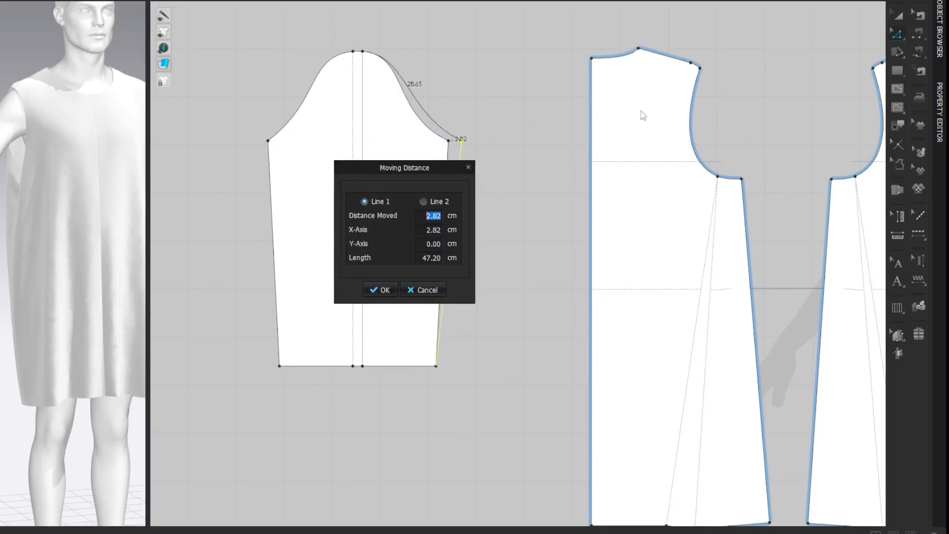
type("2")
key("Return")
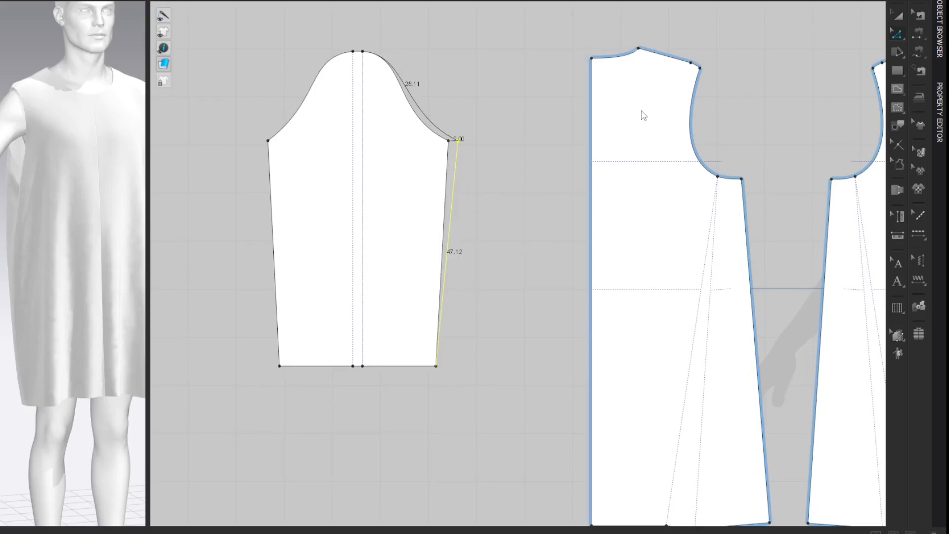
left_click_drag(268, 141, 254, 141)
right_click(254, 141)
type("2")
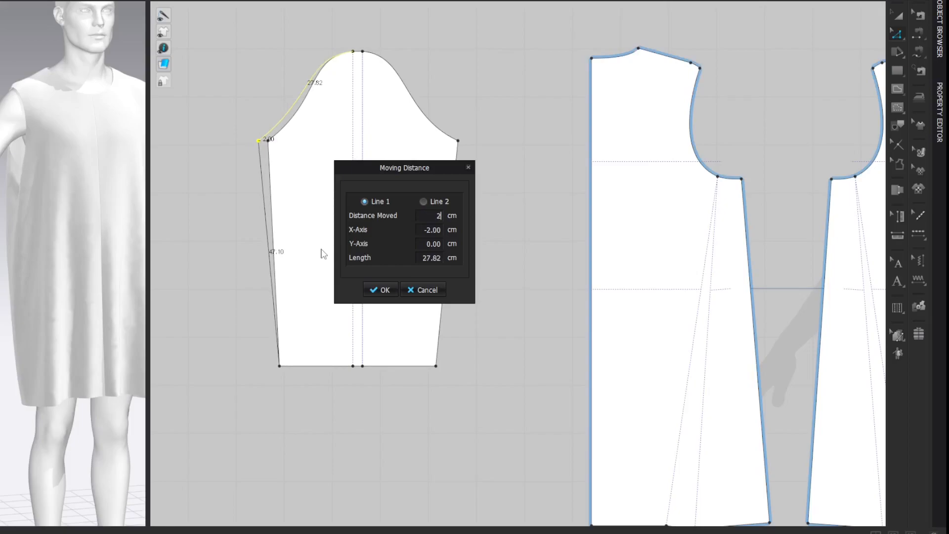
key("Return")
left_click(766, 60)
Compare the sleeve cap's length with the front and back armholes using a temporary free sewing.
key("m")
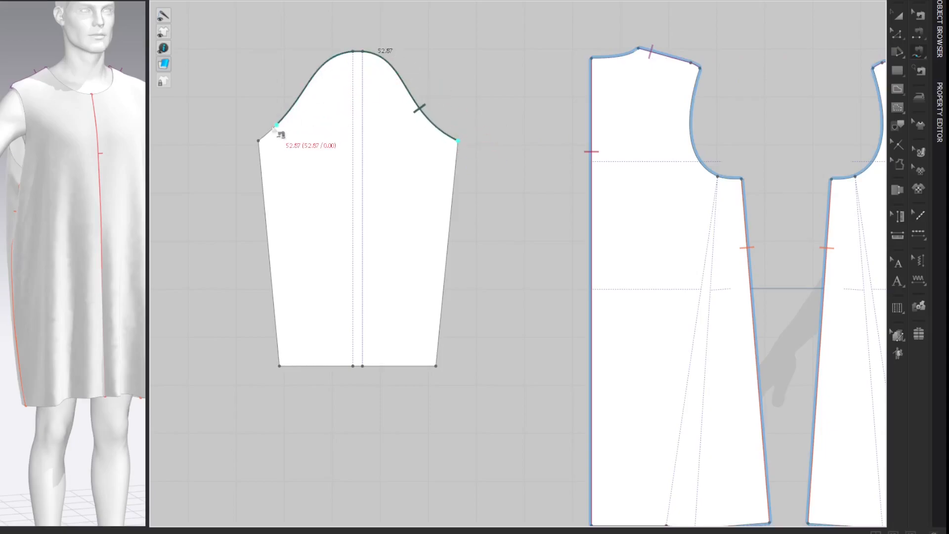
left_click(258, 141)
left_click(833, 179)
left_click(874, 70)
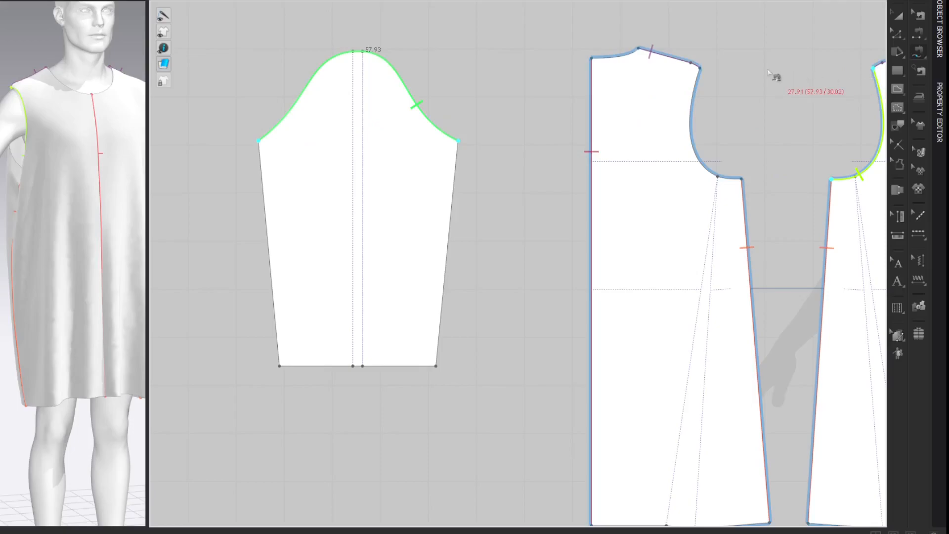
left_click(699, 68)
left_click(741, 178)
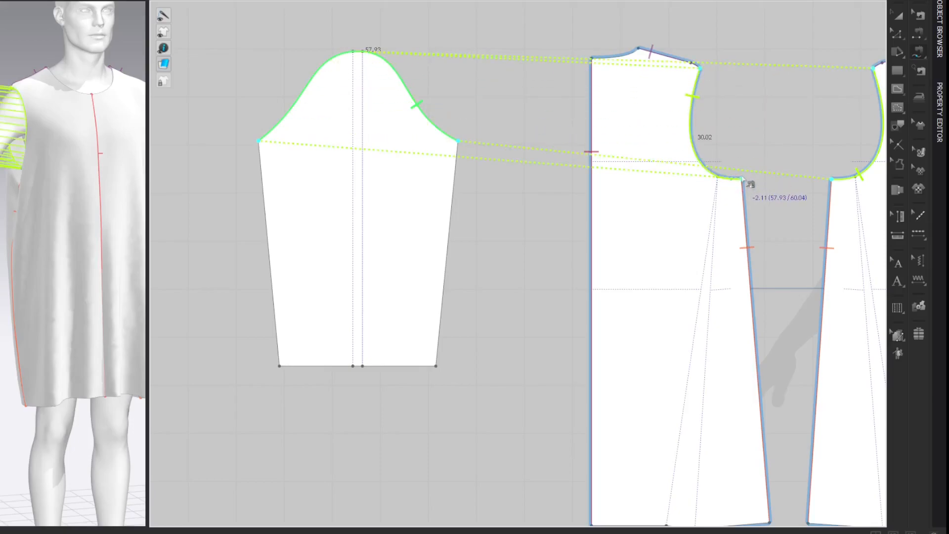
key("Escape")
Scale the whole sleeve pattern slightly wider to lengthen its cap curve.
key("z")
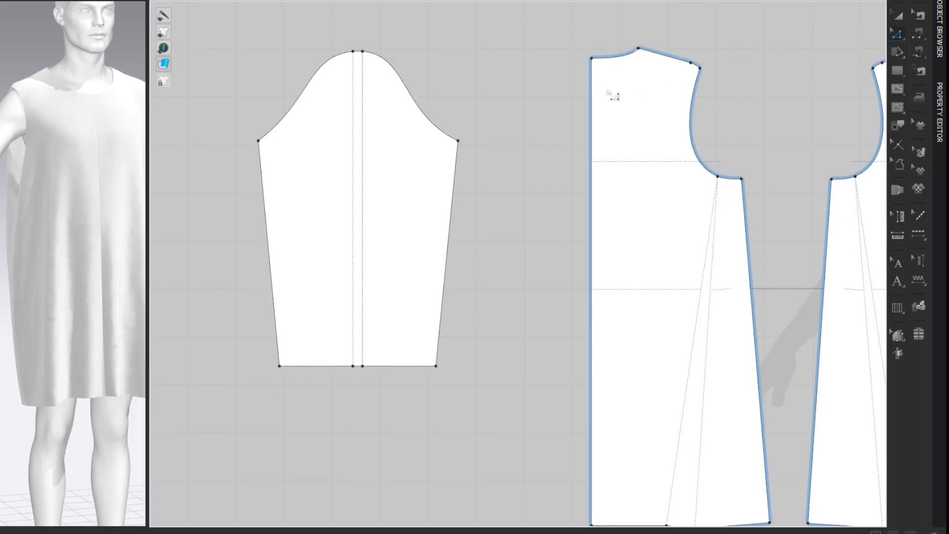
key("a")
left_click(347, 160)
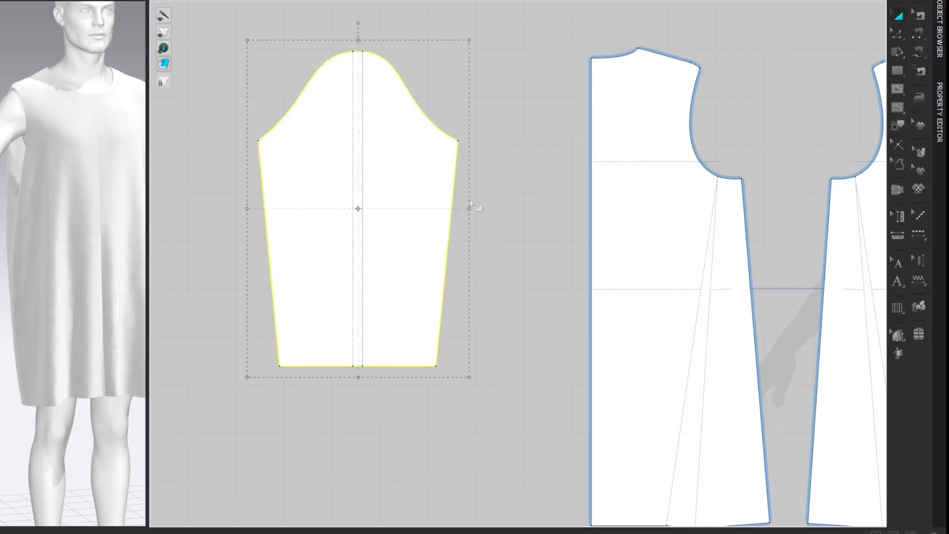
left_click_drag(471, 208, 476, 208)
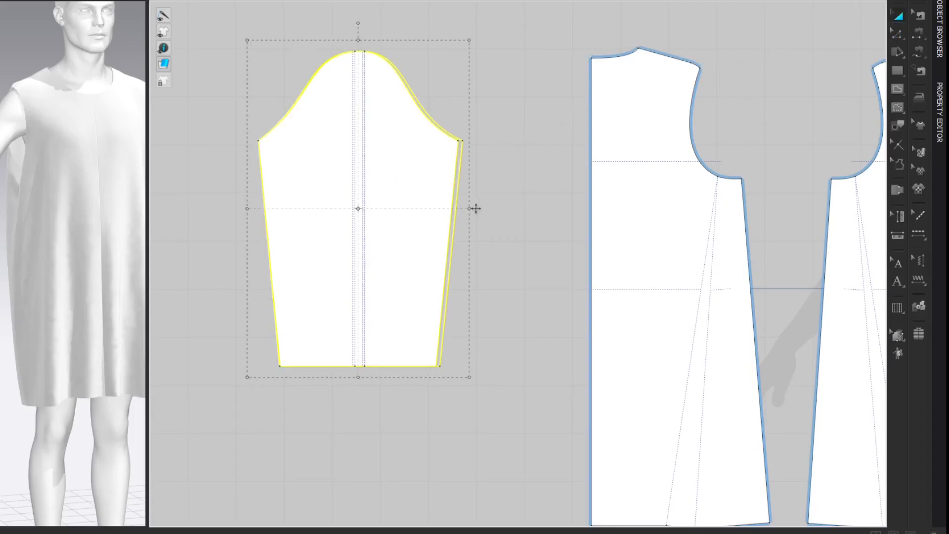
left_click(768, 100)
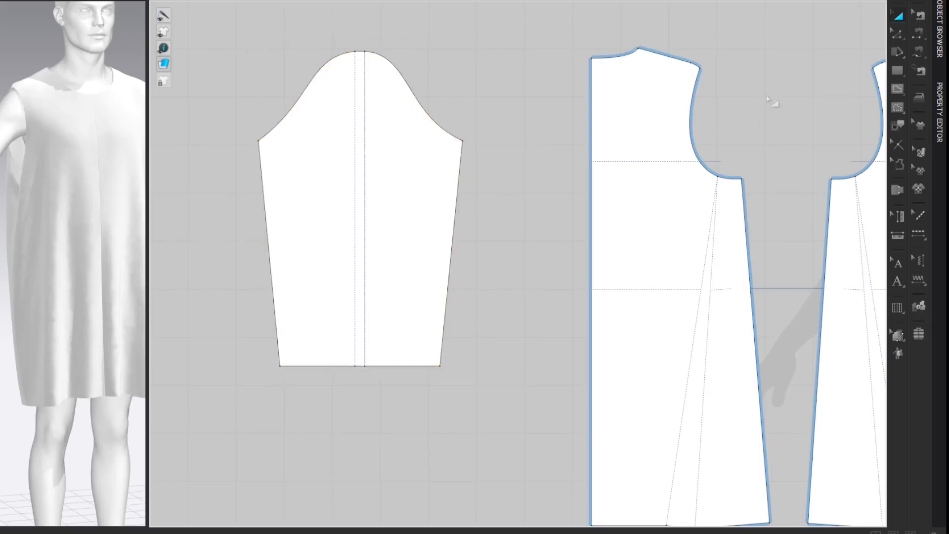
Compare the sleeve cap's length with the front and back armholes using a temporary free sewing, and discard it.
key("m")
left_click(466, 141)
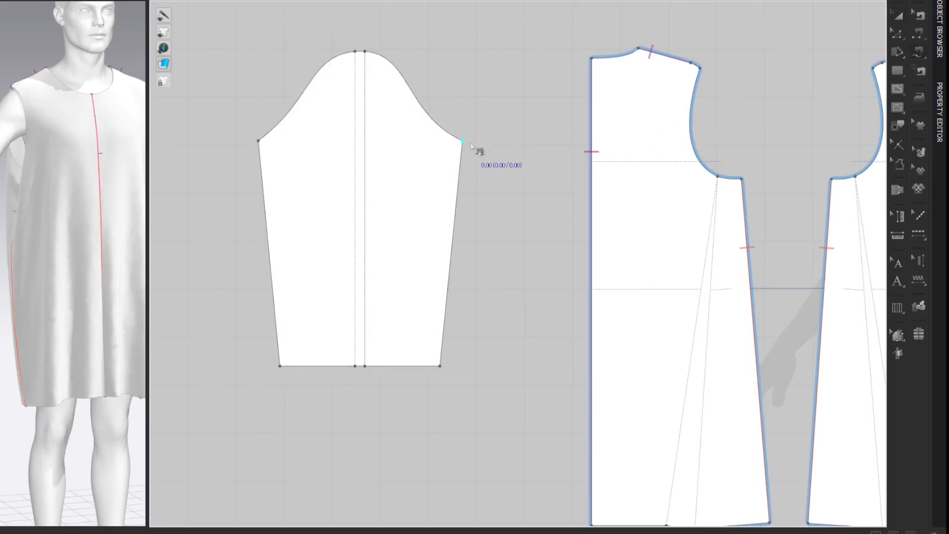
left_click(260, 141)
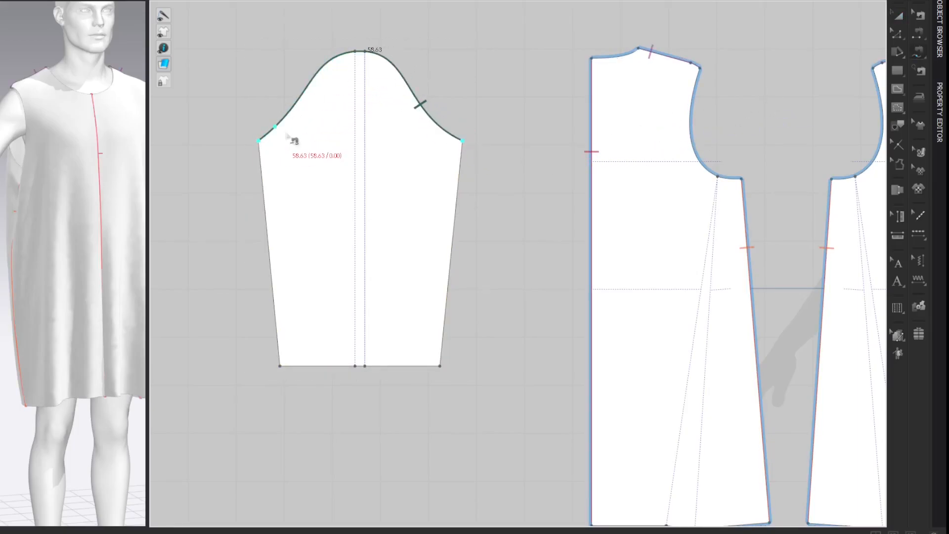
left_click(832, 179)
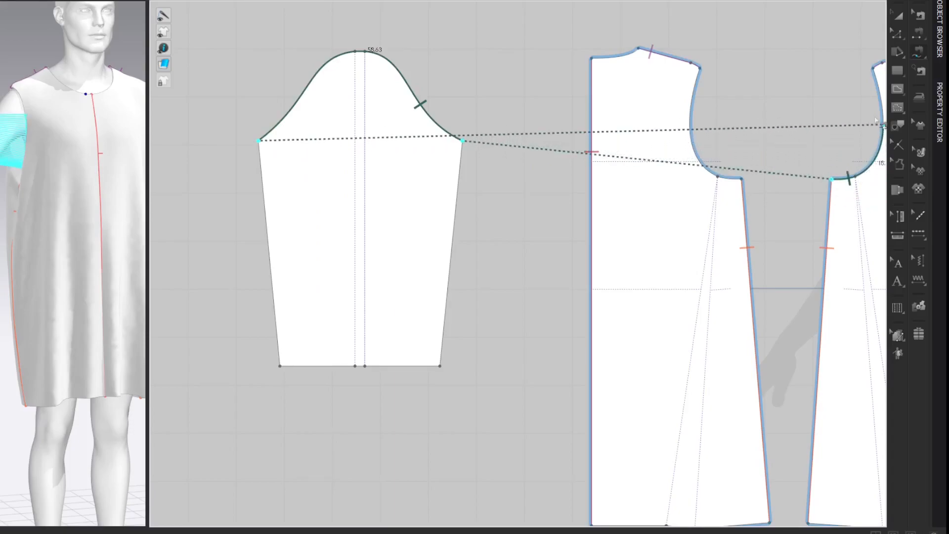
left_click(872, 69)
left_click(699, 68)
key("Escape")
Scale the whole sleeve pattern wider horizontally until its cap curve is about 59.3 cm long.
key("a")
left_click(385, 144)
left_click_drag(472, 209, 476, 208)
left_click(742, 93)
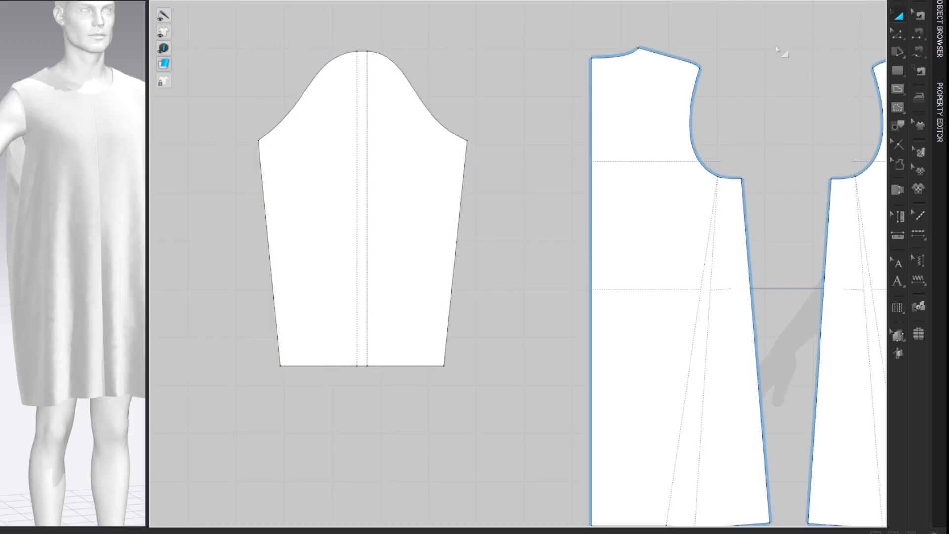
Check the widened sleeve cap against both armholes with another temporary free sewing.
key("m")
left_click(468, 141)
left_click(259, 140)
left_click(832, 179)
left_click(874, 67)
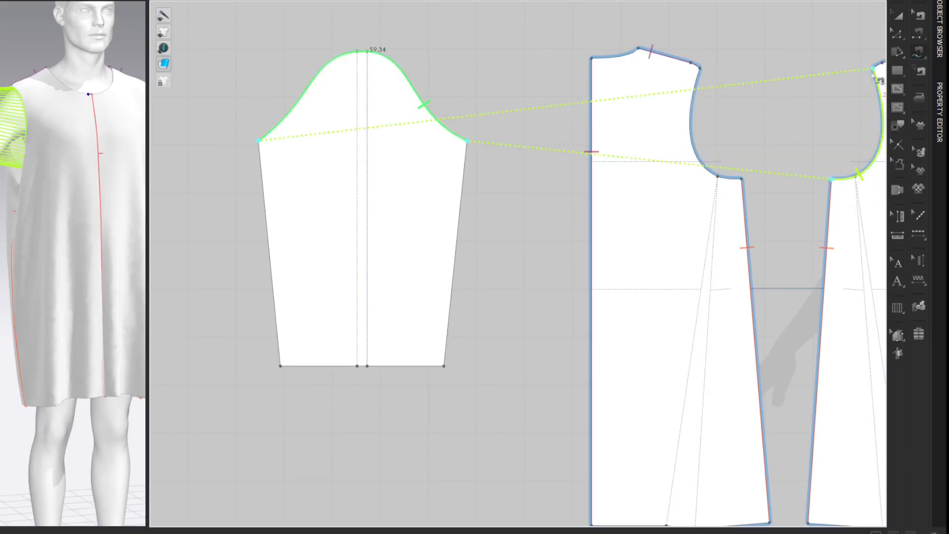
left_click(699, 68)
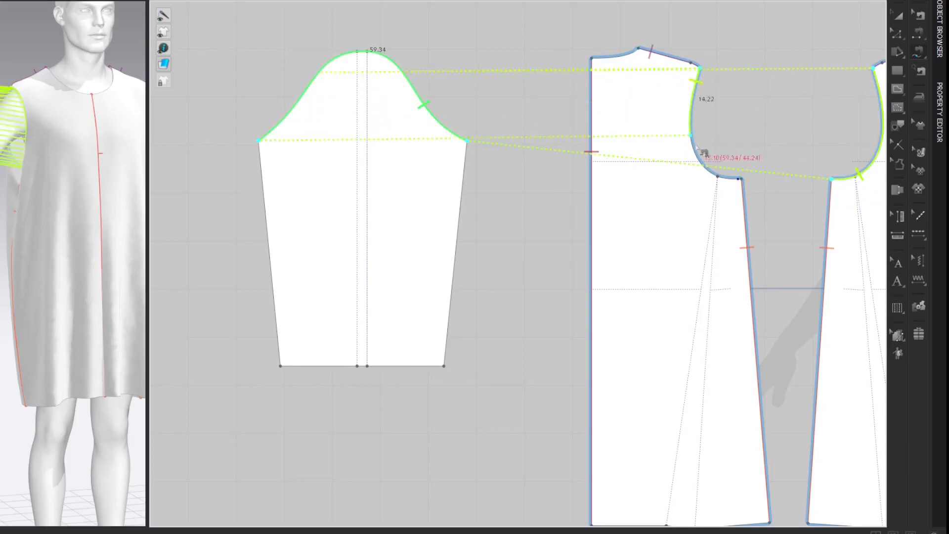
left_click(741, 181)
key("Escape")
Stretch the sleeve pattern horizontally again until its cap curve is about 60.3 cm long.
left_click(396, 190)
left_click_drag(476, 209, 485, 208)
left_click(783, 73)
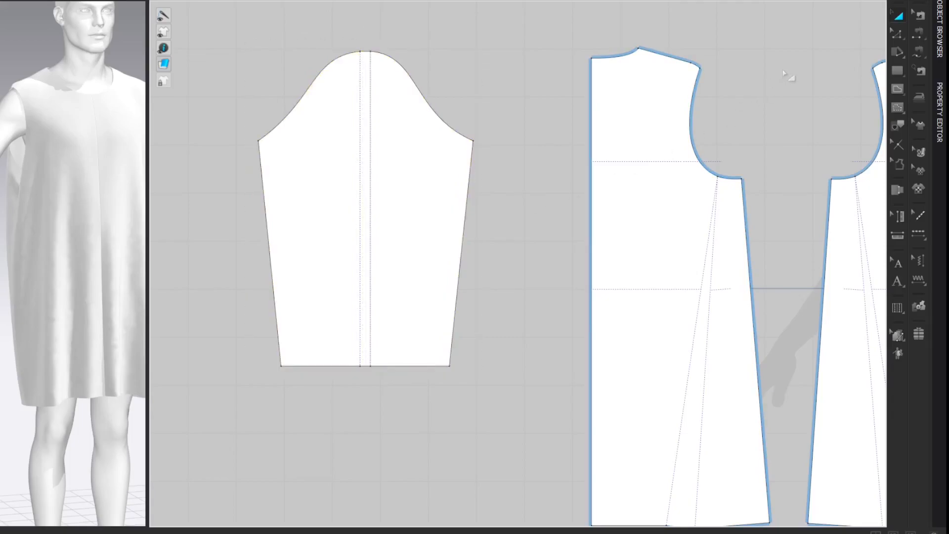
Recheck the sleeve cap's length against the front and back armholes with a temporary free sewing.
key("m")
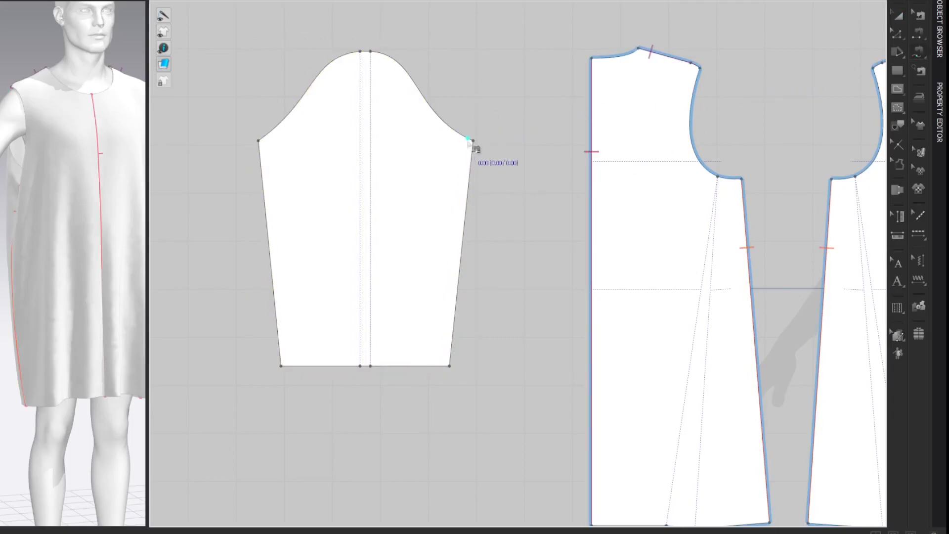
left_click(472, 142)
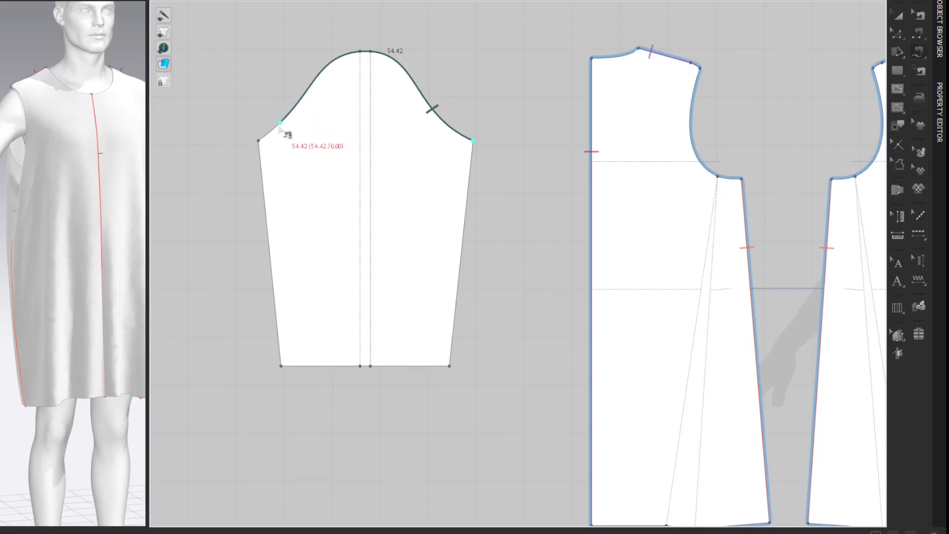
left_click(262, 144)
left_click(834, 178)
left_click(868, 74)
left_click(699, 67)
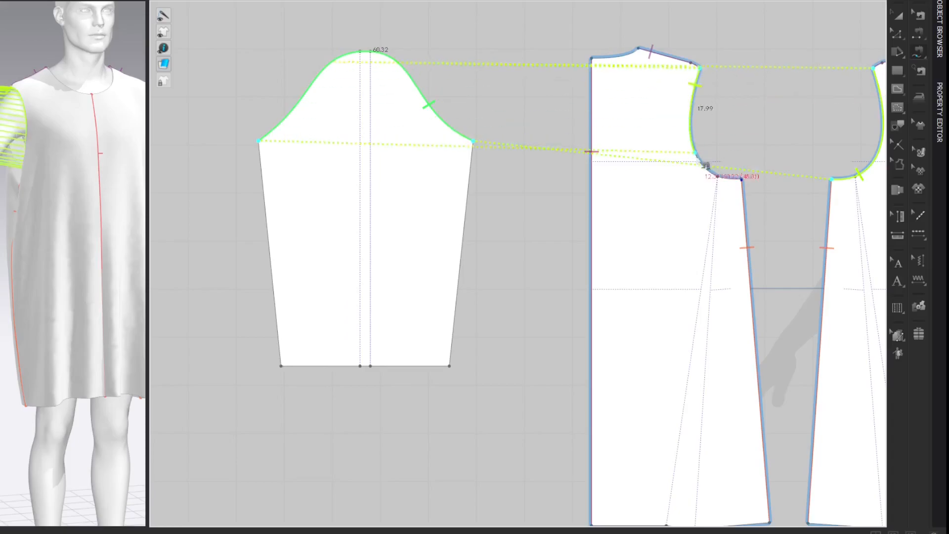
left_click(743, 179)
key("a")
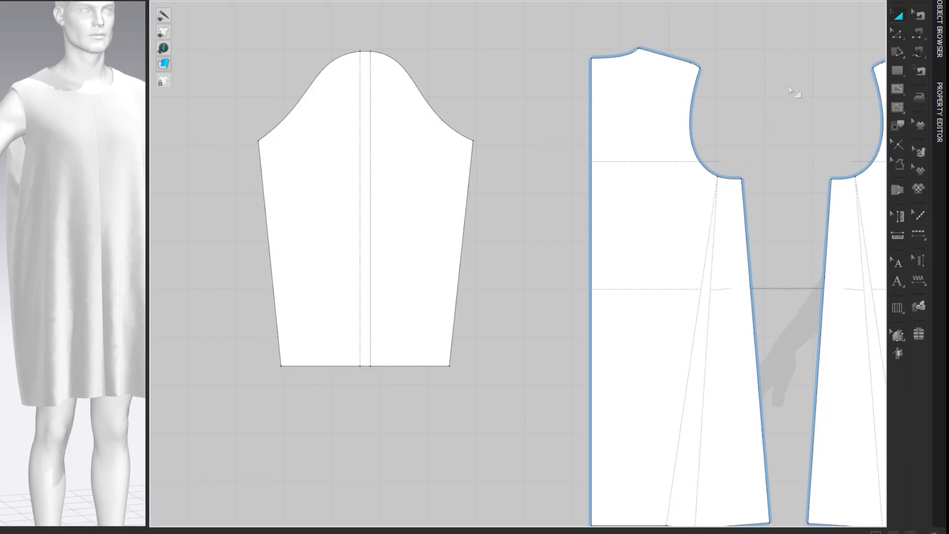
Arrange the sleeve around the avatar's right arm using the arrangement point on the outer elbow.
left_click_drag(148, 193, 450, 203)
scroll(314, 211, "down", 3)
middle_click_drag(315, 213, 362, 211)
key("shift+f")
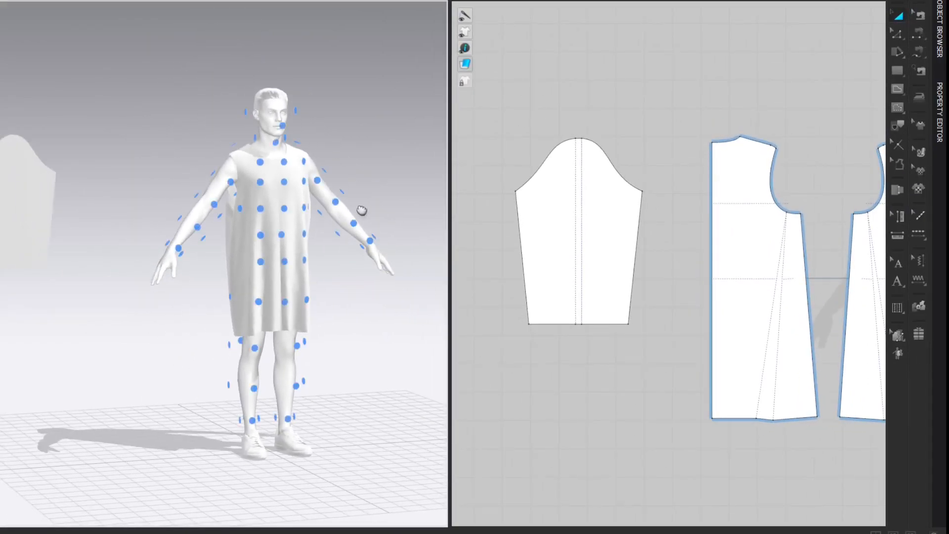
left_click(22, 223)
left_click(214, 204)
left_click(404, 127)
key("shift+f")
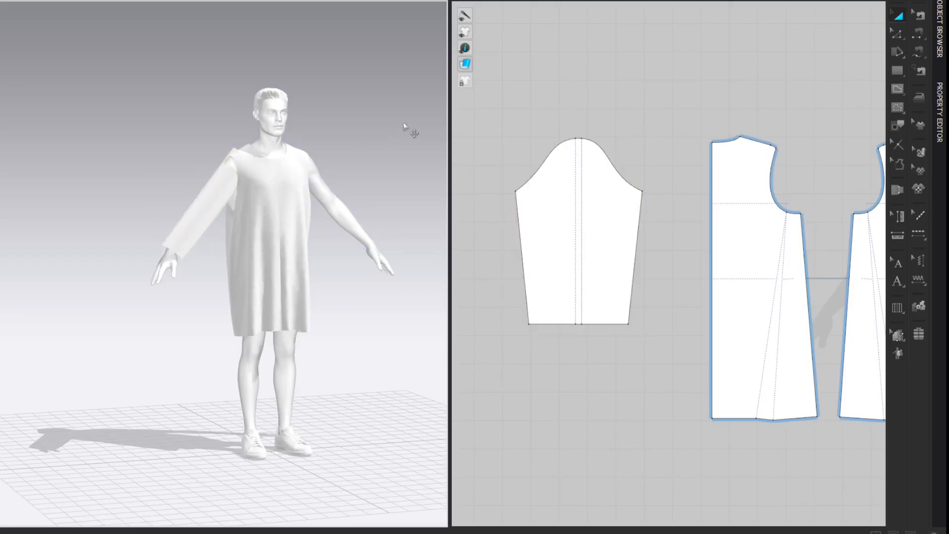
Create a linked mirrored copy of the sleeve and place it level with the original on the opposite side of the body patterns.
scroll(404, 127, "up", 5)
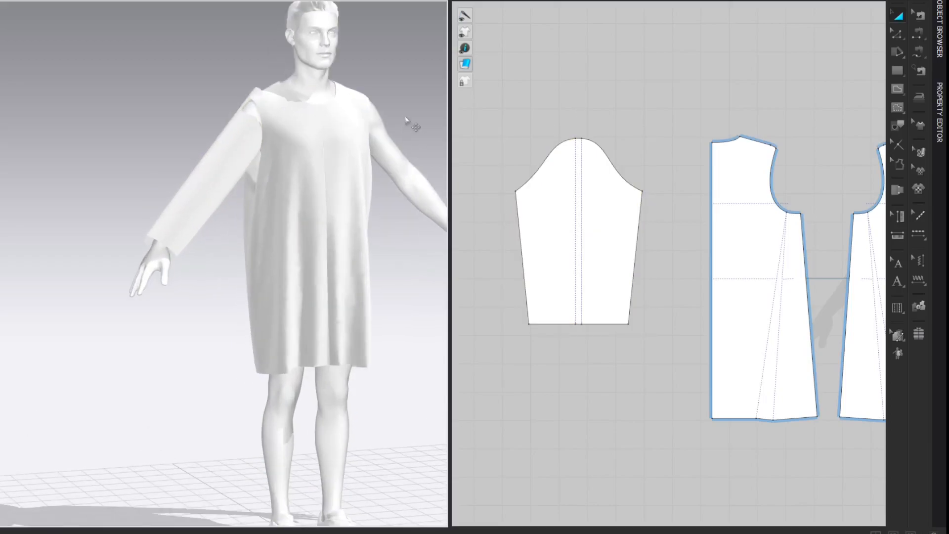
middle_click_drag(342, 96, 324, 100)
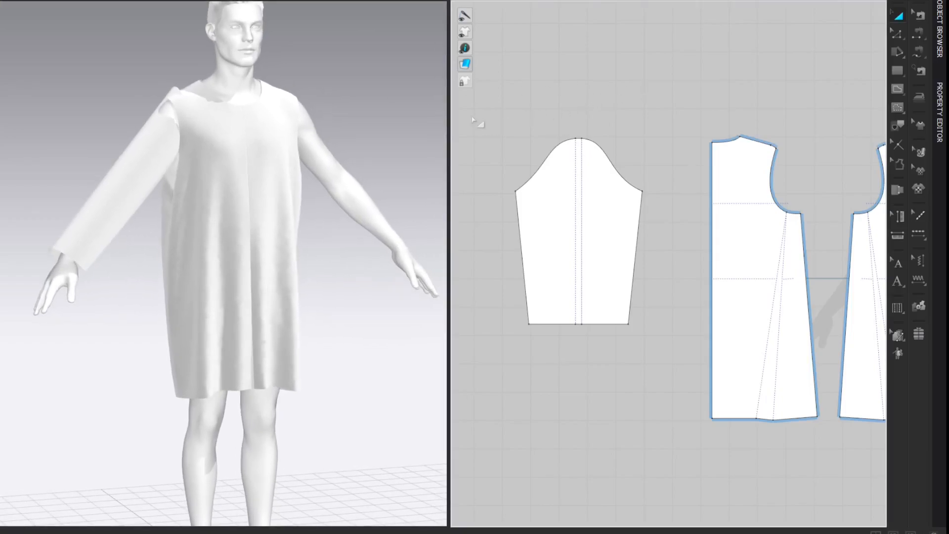
left_click_drag(448, 118, 317, 118)
scroll(409, 106, "down", 4)
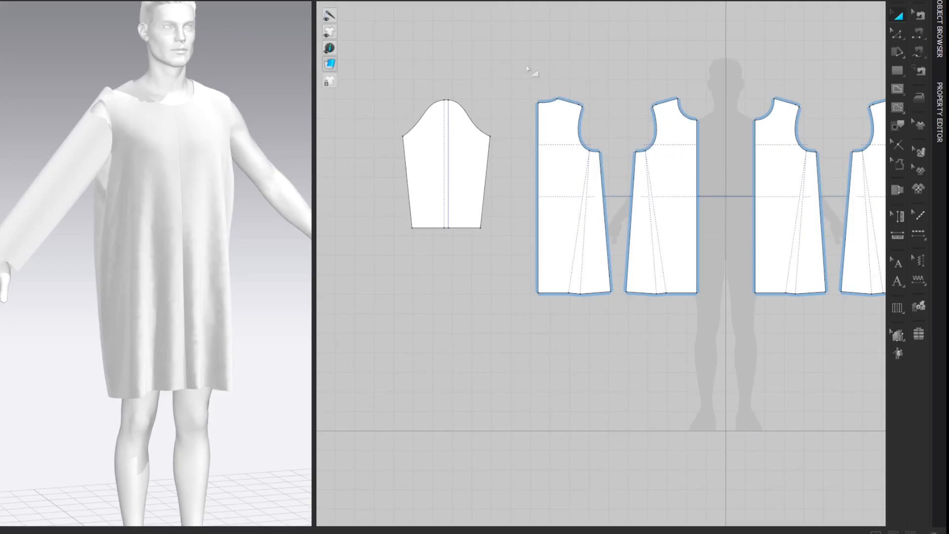
middle_click_drag(530, 69, 452, 73)
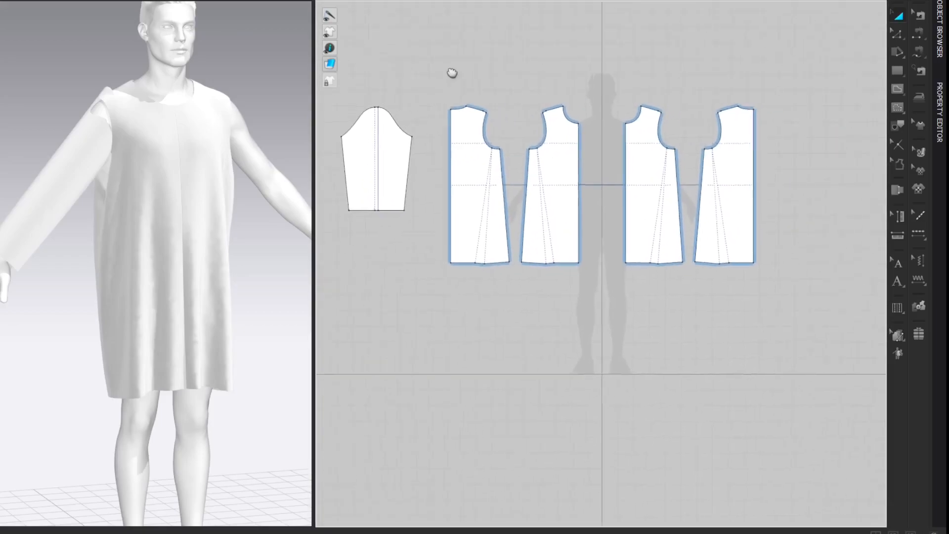
left_click(378, 147)
key("ctrl+c")
key("ctrl+v")
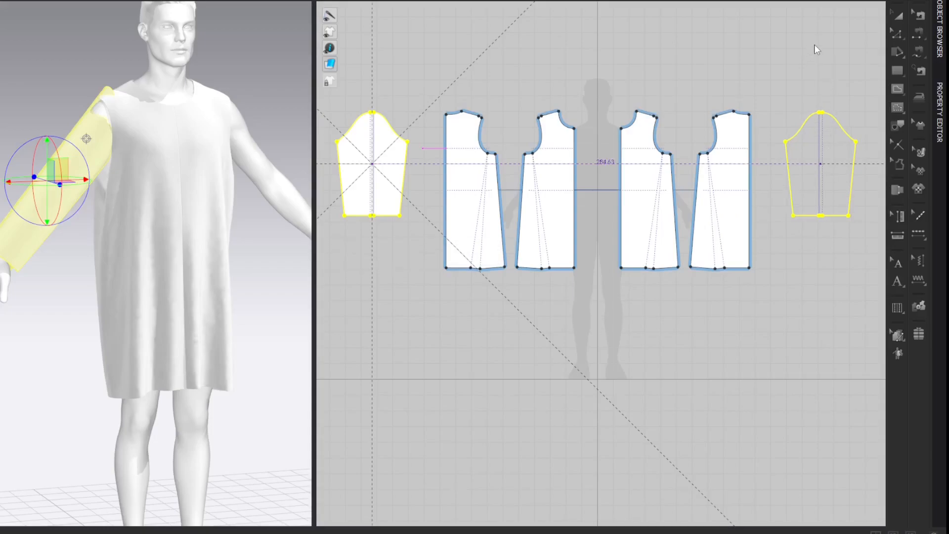
left_click(814, 48)
right_click_drag(821, 55, 815, 54)
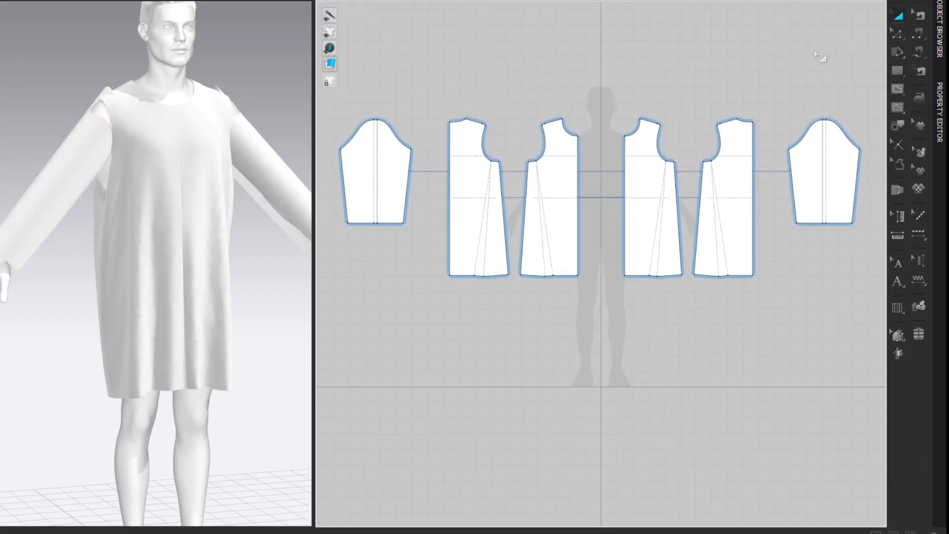
Set the additional rendering thickness of both sleeves to 1 mm.
left_click(393, 177)
left_click(793, 180, "shift")
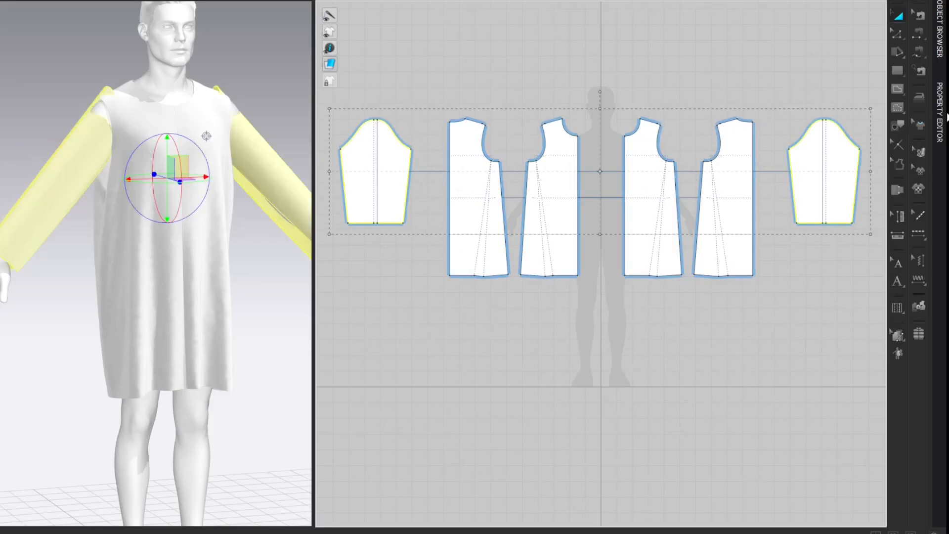
left_click(943, 117)
left_click(874, 343)
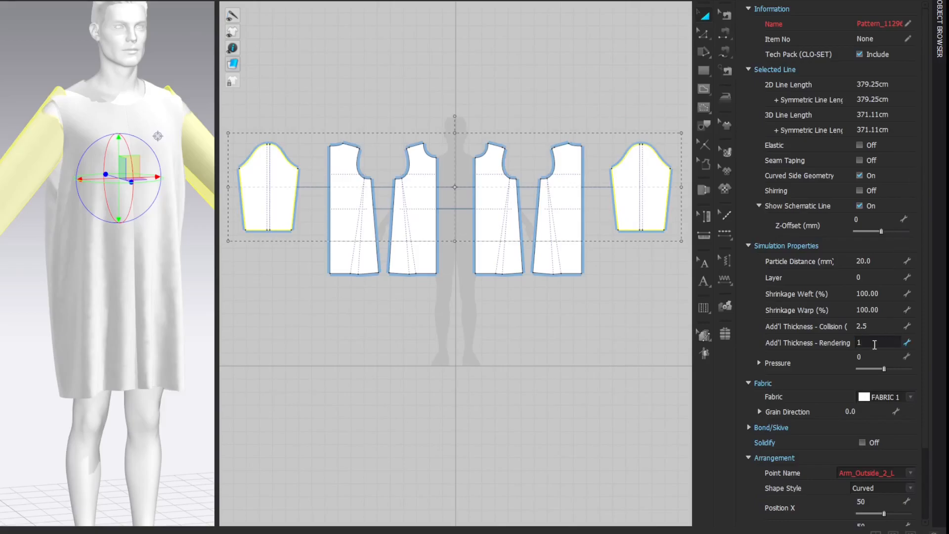
key("Return")
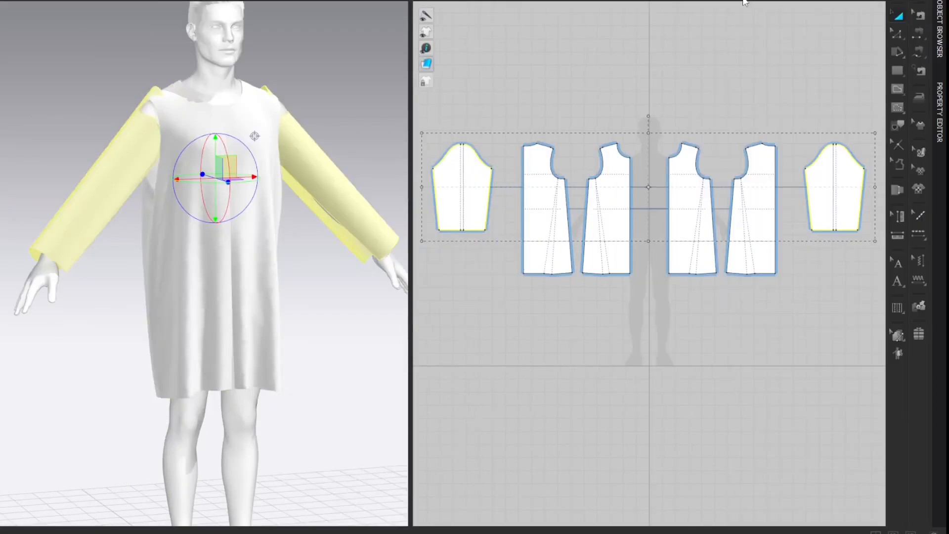
left_click(775, 68)
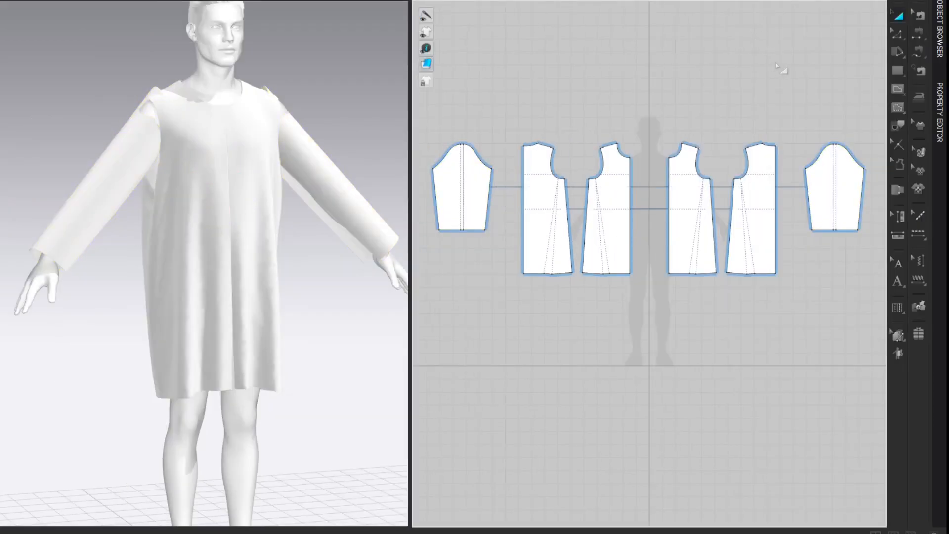
Sew the full sleeve cap to the front and back armholes in one free sewing, running from underarm over the shoulder to underarm.
left_click_drag(411, 148, 349, 148)
scroll(464, 106, "up", 4)
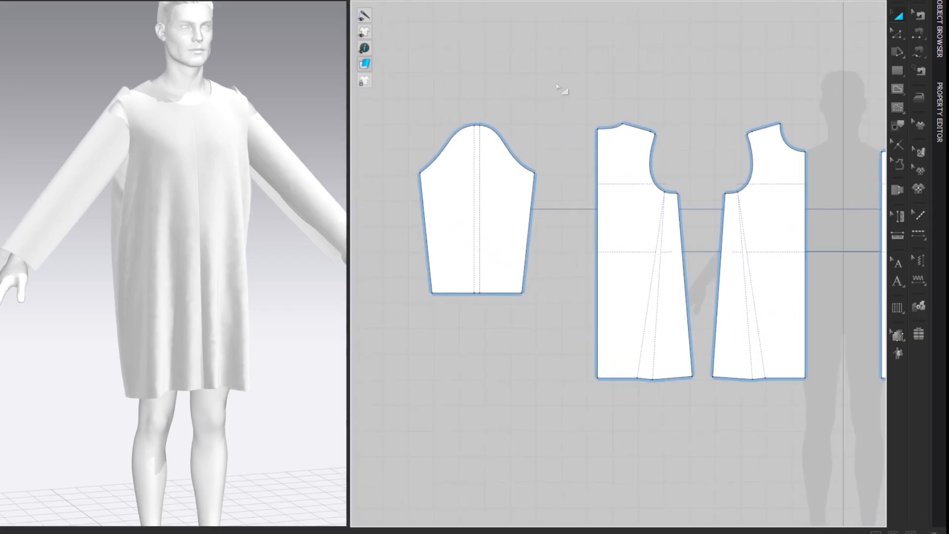
scroll(557, 75, "up", 2)
right_click_drag(557, 76, 553, 69)
key("n")
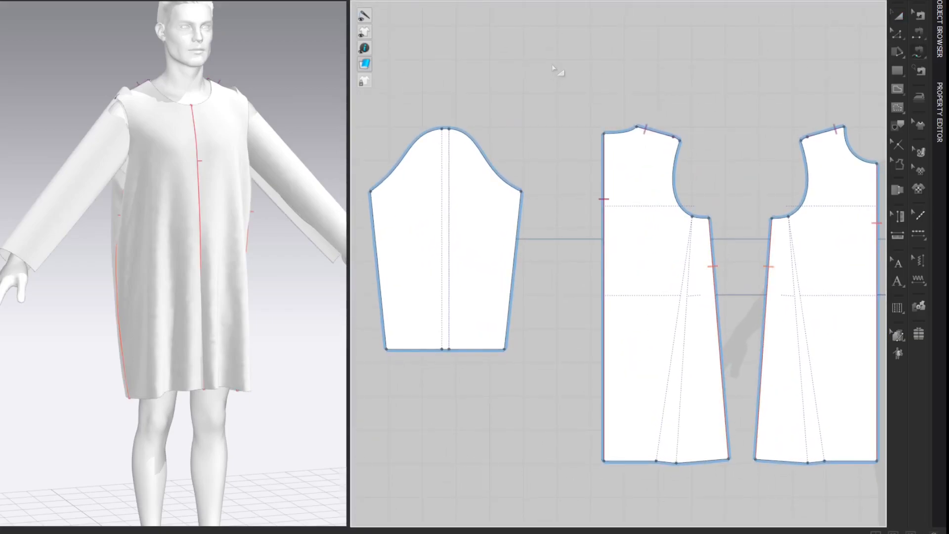
left_click(522, 190)
left_click(371, 191)
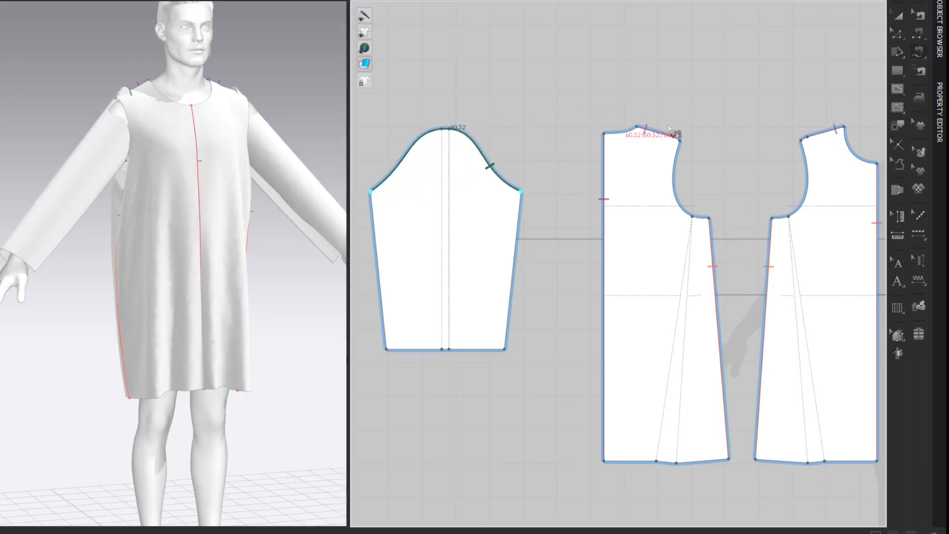
left_click(777, 218)
left_click(801, 140)
left_click(681, 141)
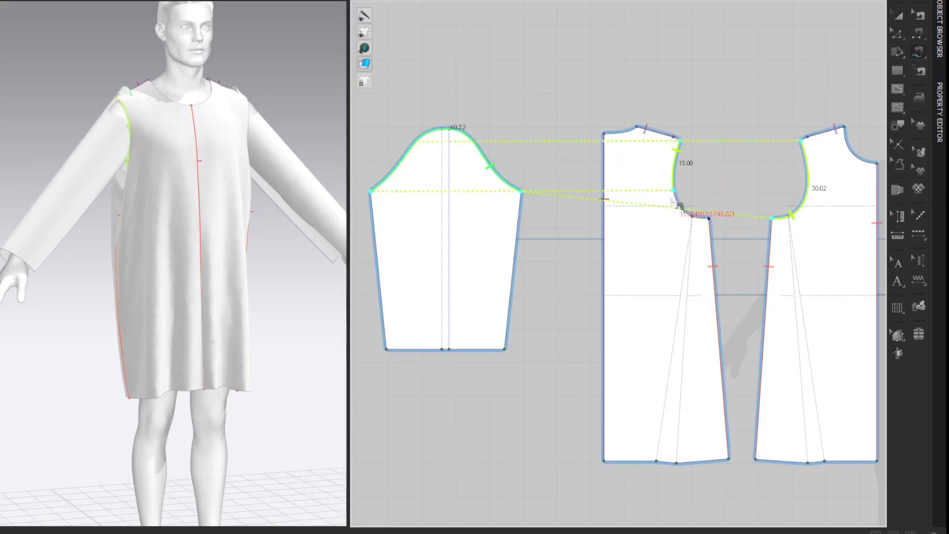
left_click(694, 216)
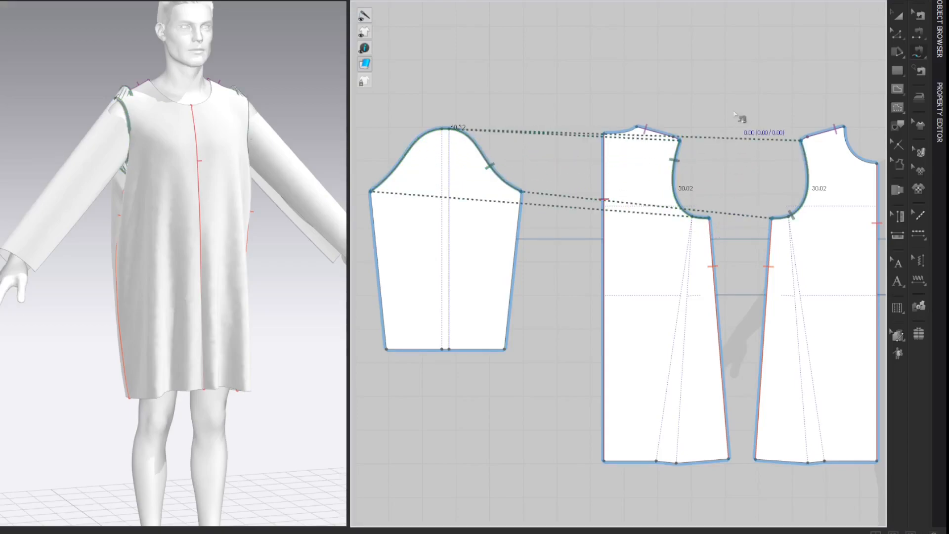
Sew the sleeve's two side edges together as the underarm seam and simulate the garment on the avatar.
left_click(388, 223)
key("a")
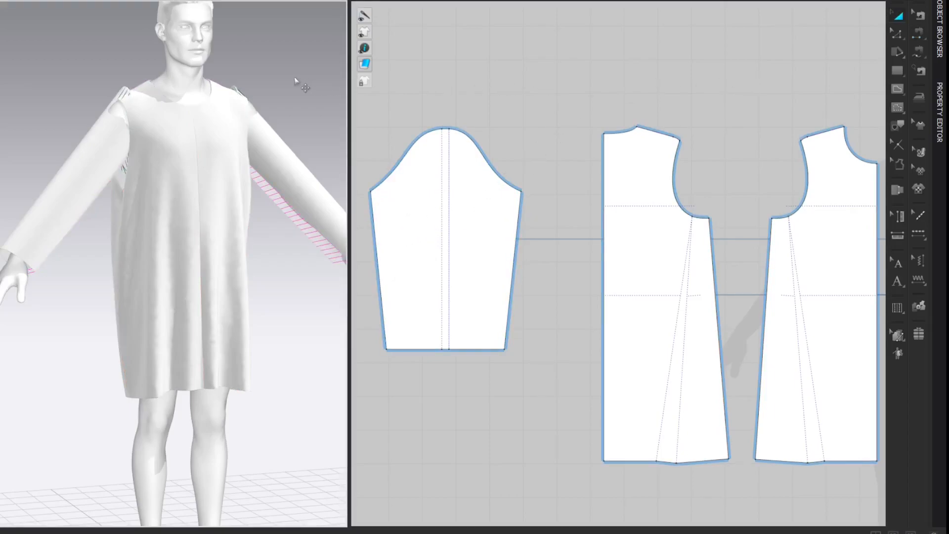
key("space")
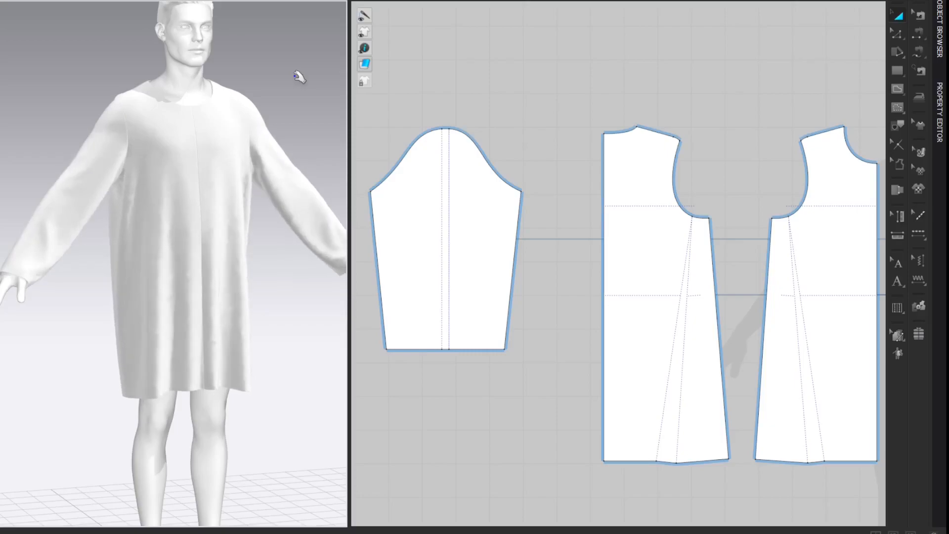
key("space")
Apply an arms-down standing pose to the avatar's full body with Pose Only (Maintain Avatar Size) and the bottom aligned to the ground.
right_click_drag(221, 60, 318, 64)
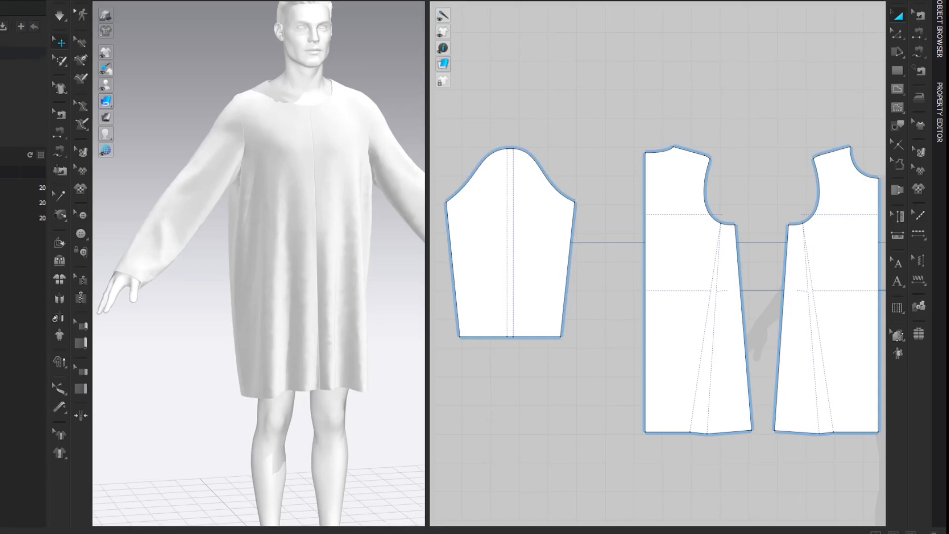
left_click(23, 53)
double_click(22, 233)
double_click(23, 263)
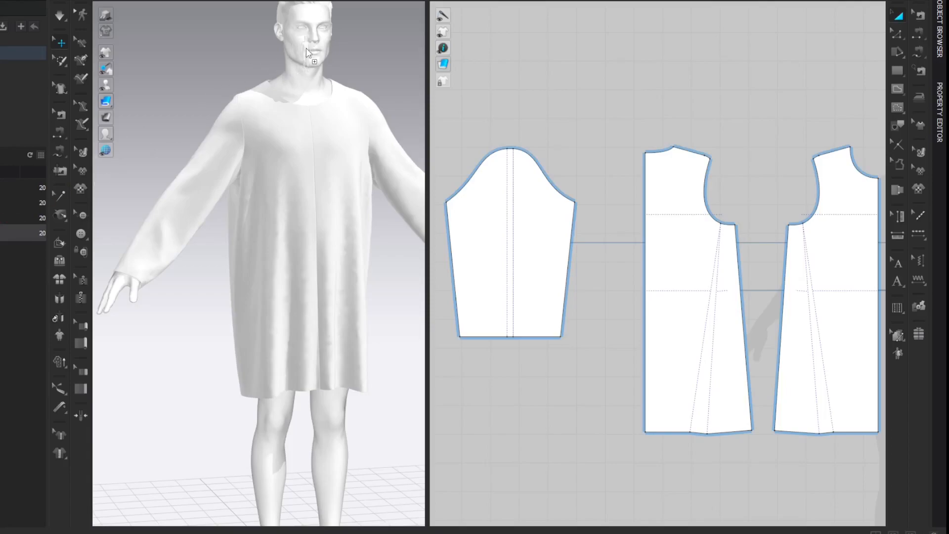
left_click_drag(307, 52, 311, 62)
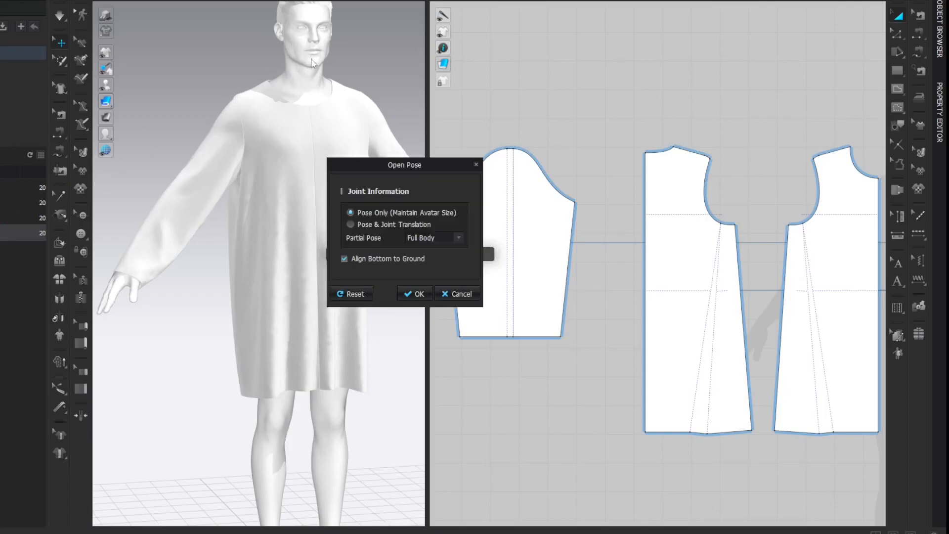
left_click(411, 292)
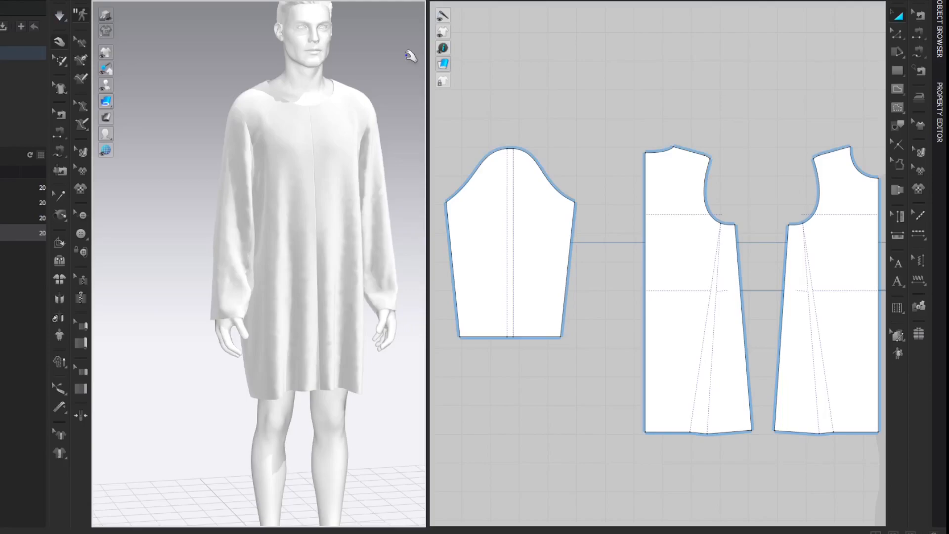
right_click_drag(400, 61, 377, 91)
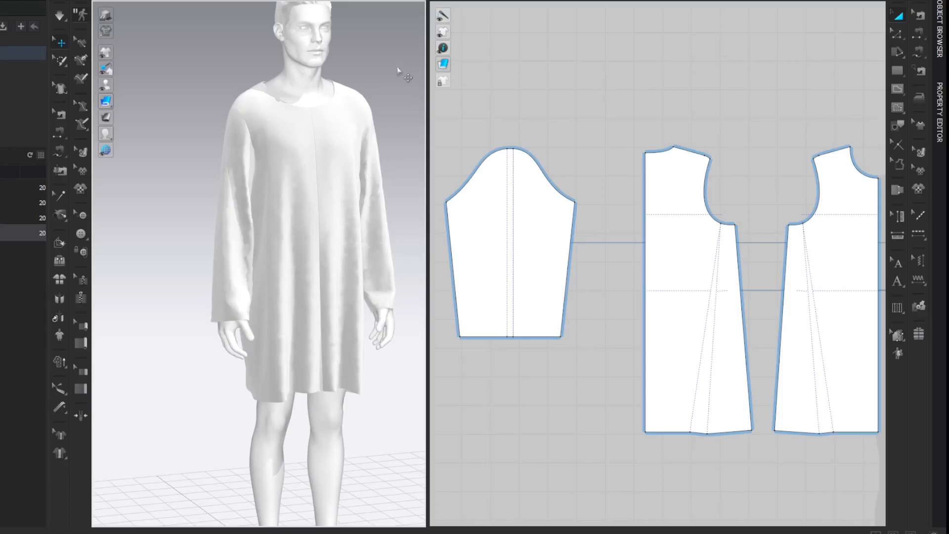
Undo the arms-down pose applied to the avatar.
key("ctrl+z")
key("ctrl+z")
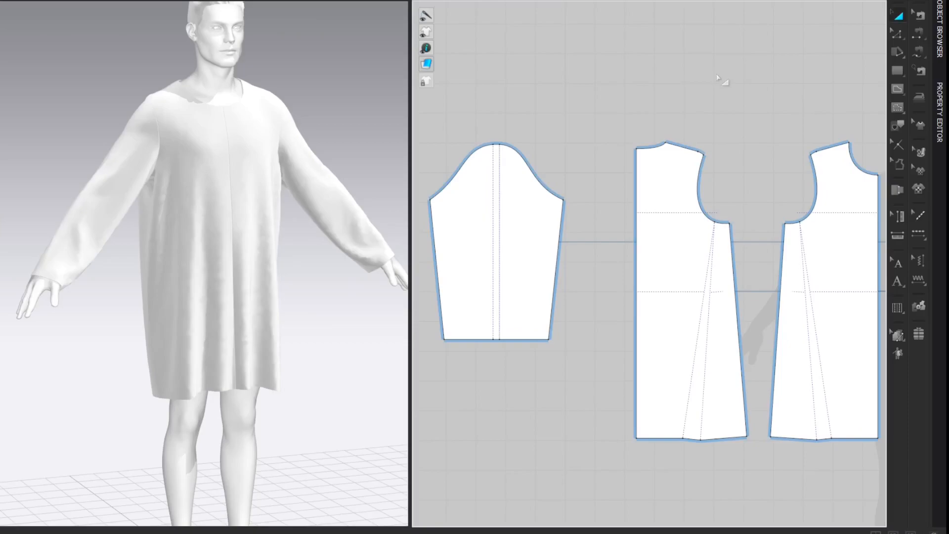
Draw a straight vertical internal line on the back part of the sleeve, from the cap curve down to the hem.
scroll(623, 162, "up", 3)
middle_click_drag(584, 170, 672, 83)
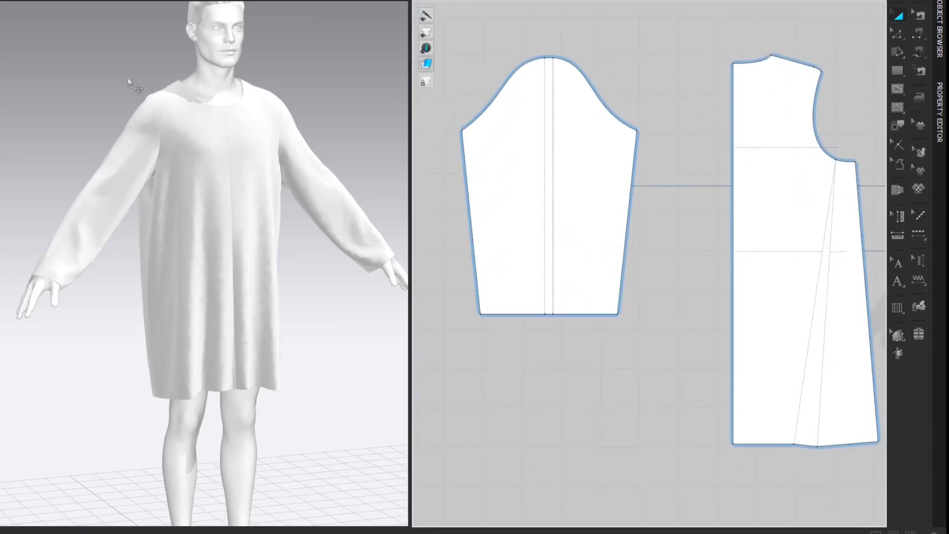
right_click_drag(93, 81, 263, 81)
middle_click_drag(262, 80, 251, 78)
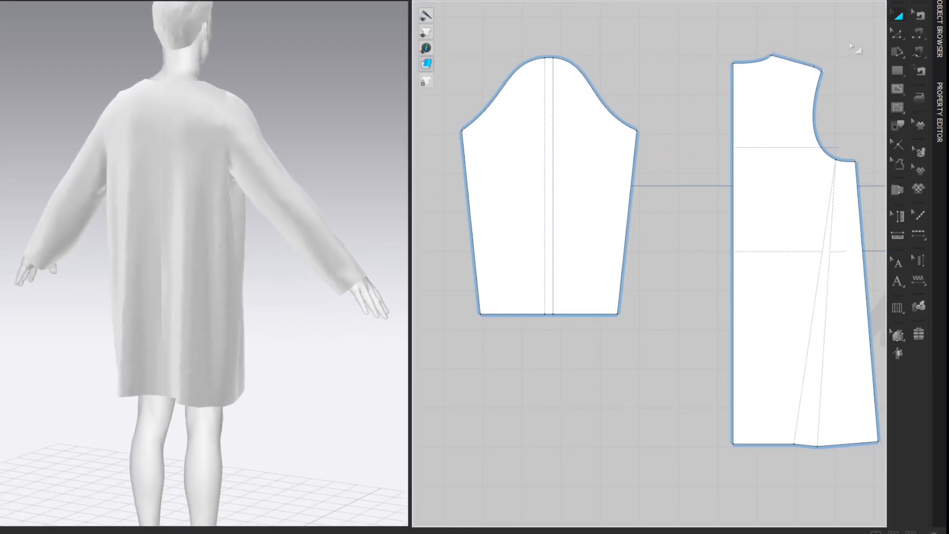
key("g")
left_click(511, 76)
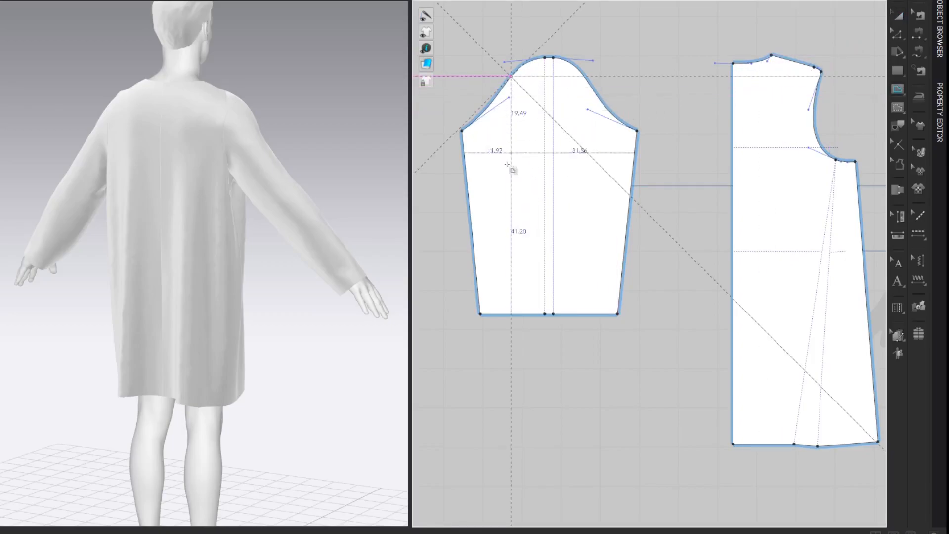
left_click(511, 313)
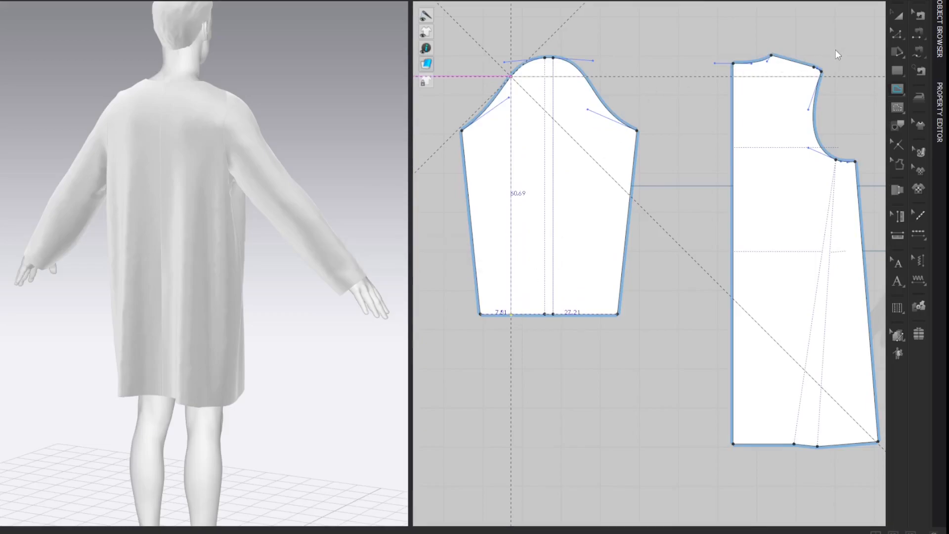
key("z")
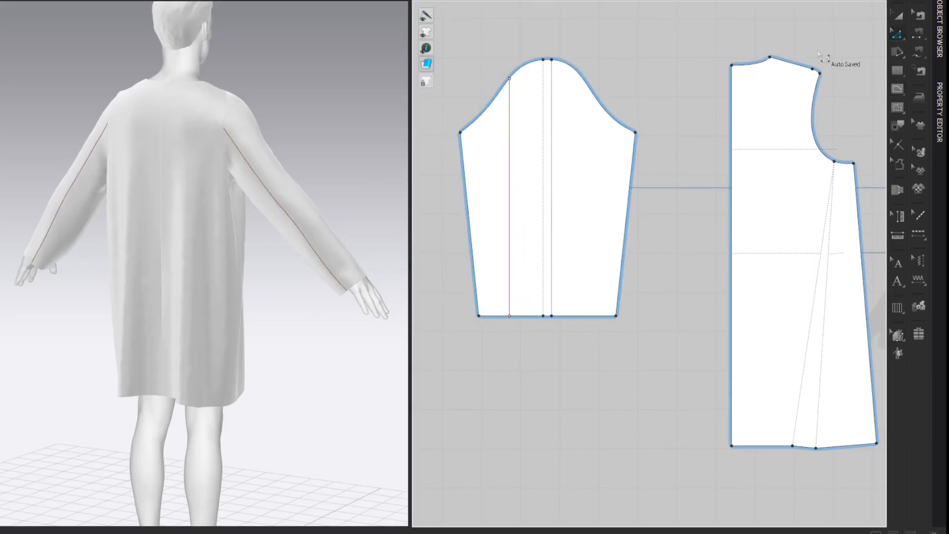
right_click_drag(355, 127, 353, 120)
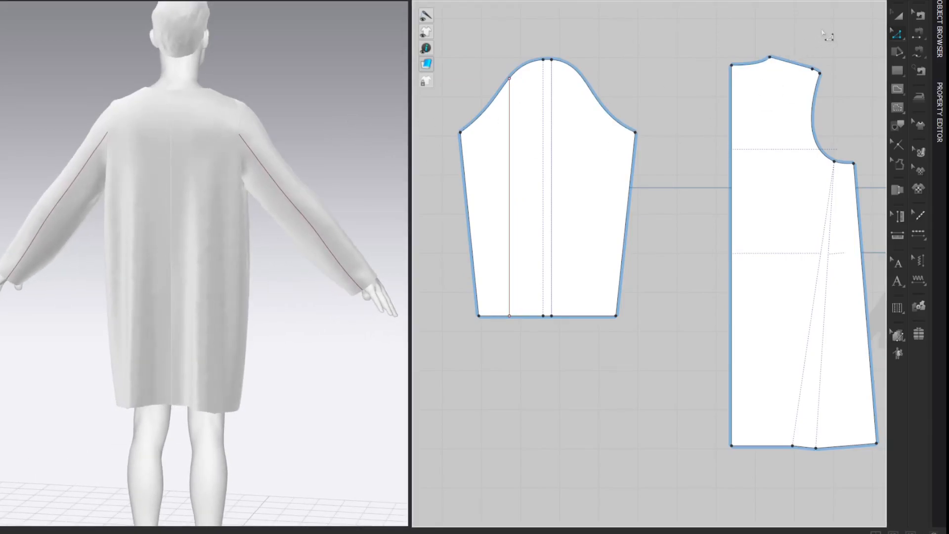
Draw a horizontal internal line across the full sleeve width at elbow level.
key("g")
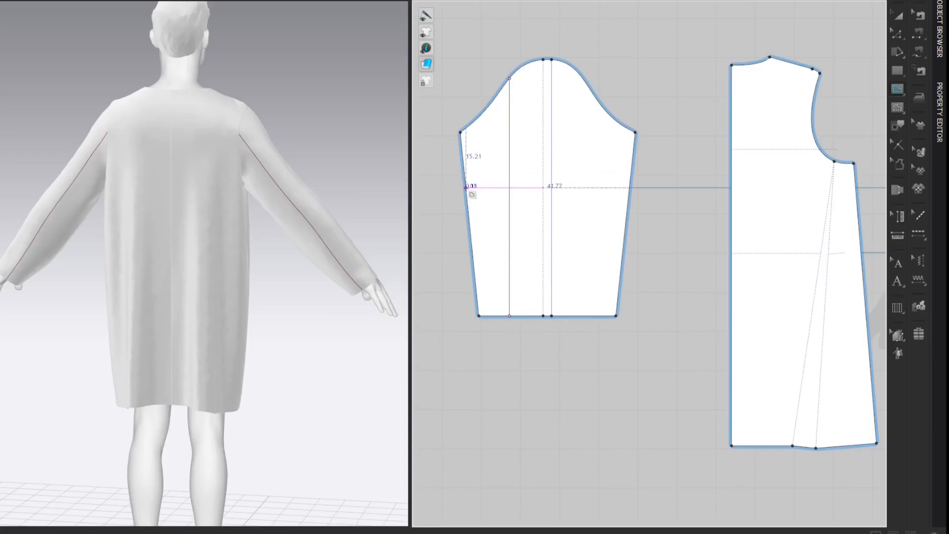
left_click(628, 188)
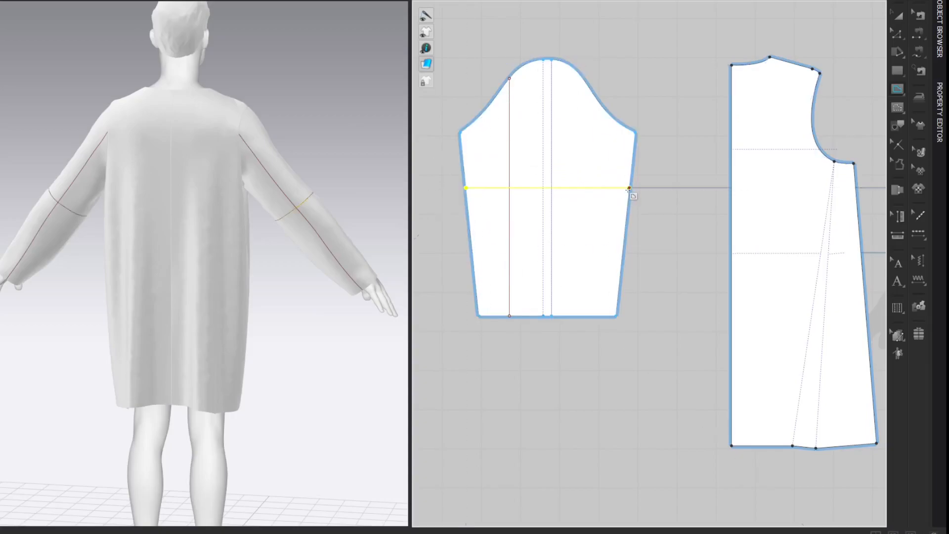
key("a")
left_click(287, 172)
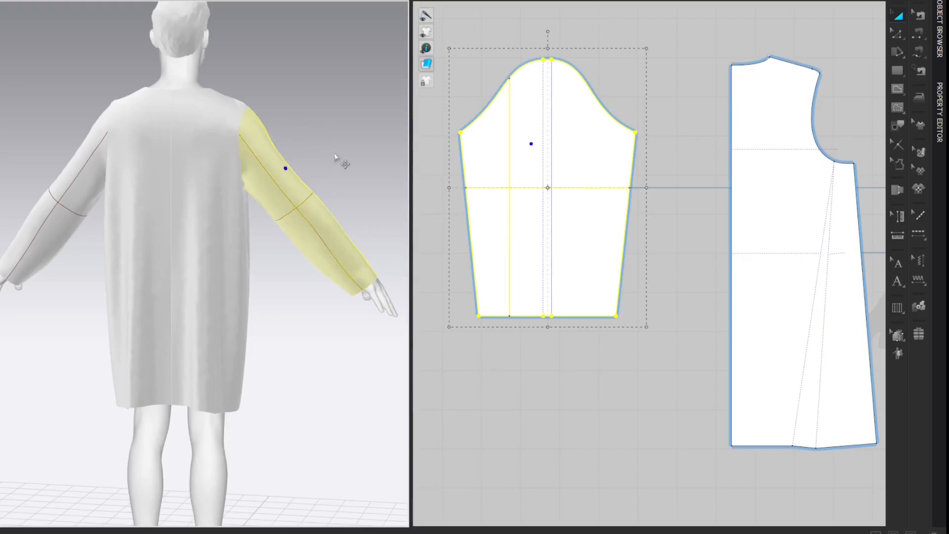
key("z")
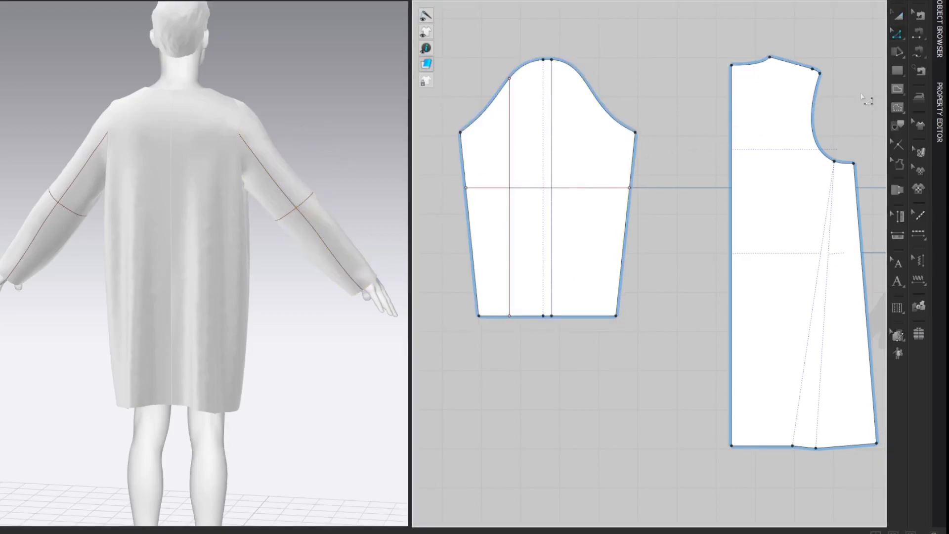
Cut and sew the sleeve along its vertical internal line, and move the narrow piece away from the main piece.
left_click(510, 138)
right_click(510, 136)
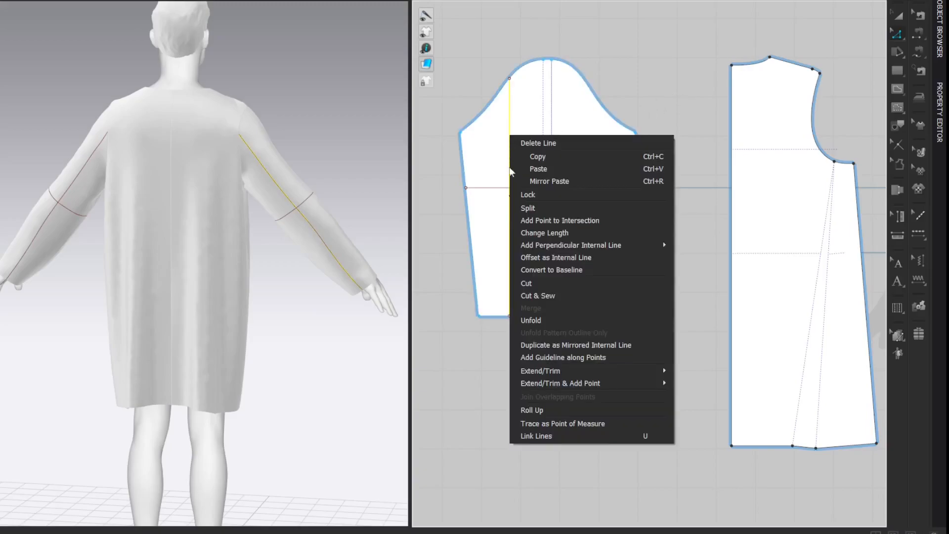
left_click(537, 295)
left_click(583, 148)
left_click_drag(490, 150, 459, 152)
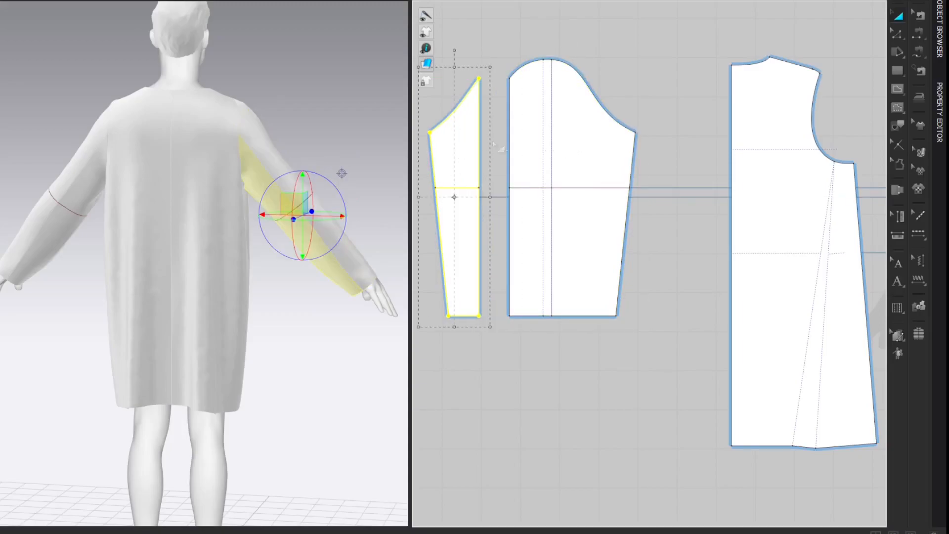
Separate the narrow piece of the opposite, mirrored sleeve from its main piece.
scroll(629, 102, "down", 5)
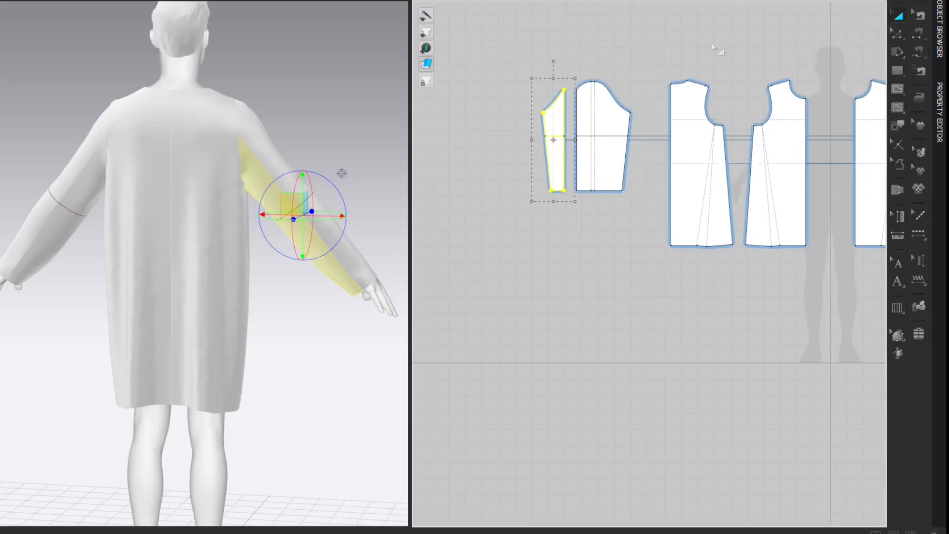
scroll(603, 113, "up", 6)
middle_click_drag(687, 76, 720, 105)
left_click(752, 38)
scroll(772, 95, "down", 5)
middle_click_drag(735, 51, 426, 36)
middle_click_drag(810, 47, 372, 69)
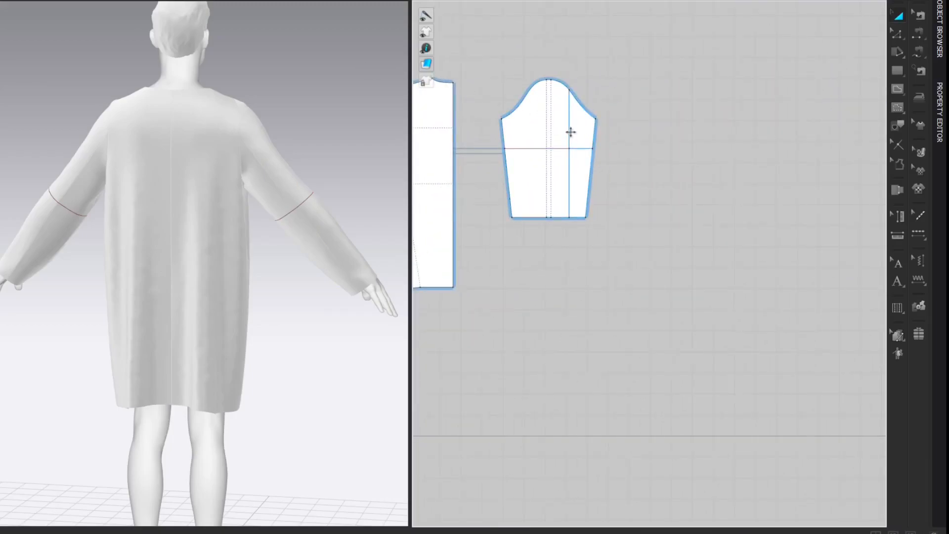
left_click(586, 130)
left_click_drag(587, 130, 612, 130)
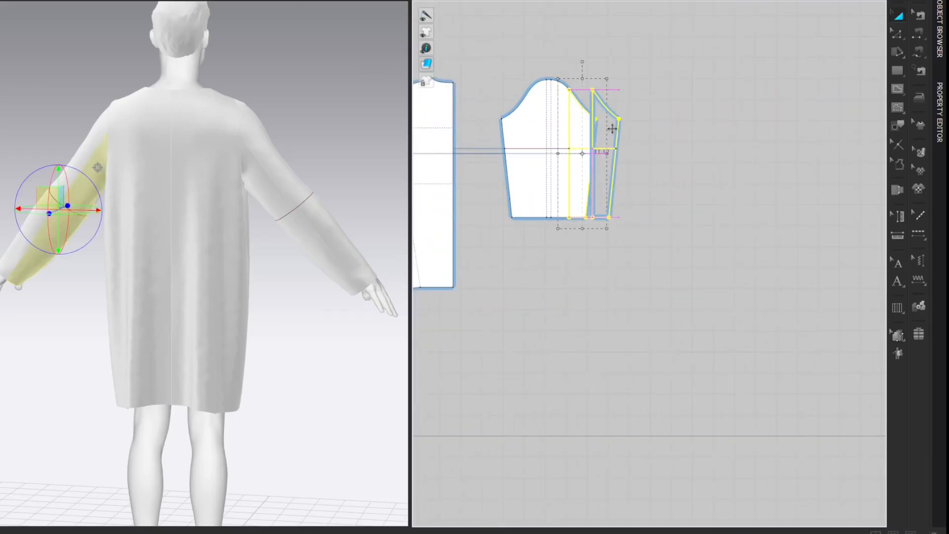
left_click(669, 65)
Spread the lower part of the main sleeve piece along the elbow line by a distance of -2 cm.
middle_click_drag(522, 36, 863, 62)
middle_click_drag(495, 52, 847, 46)
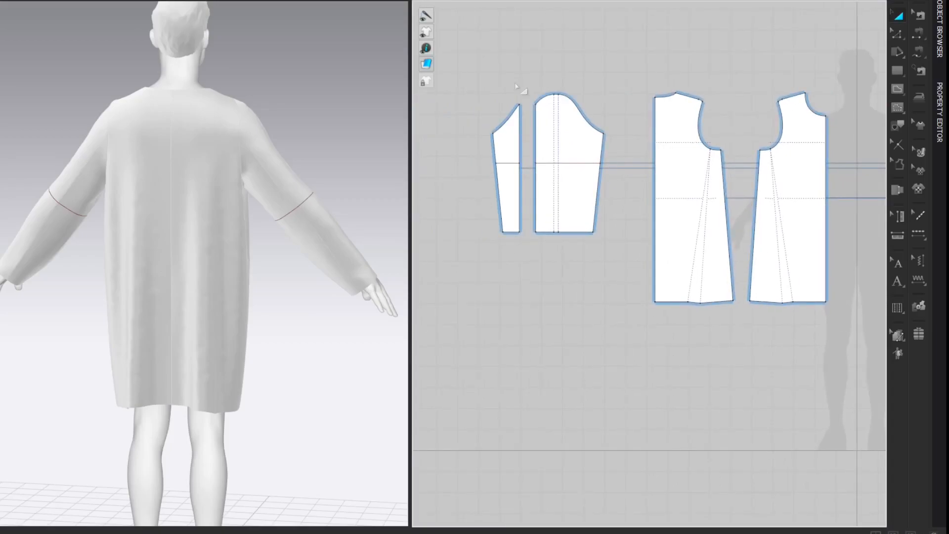
scroll(522, 90, "up", 3)
scroll(678, 90, "up", 2)
middle_click_drag(678, 91, 731, 46)
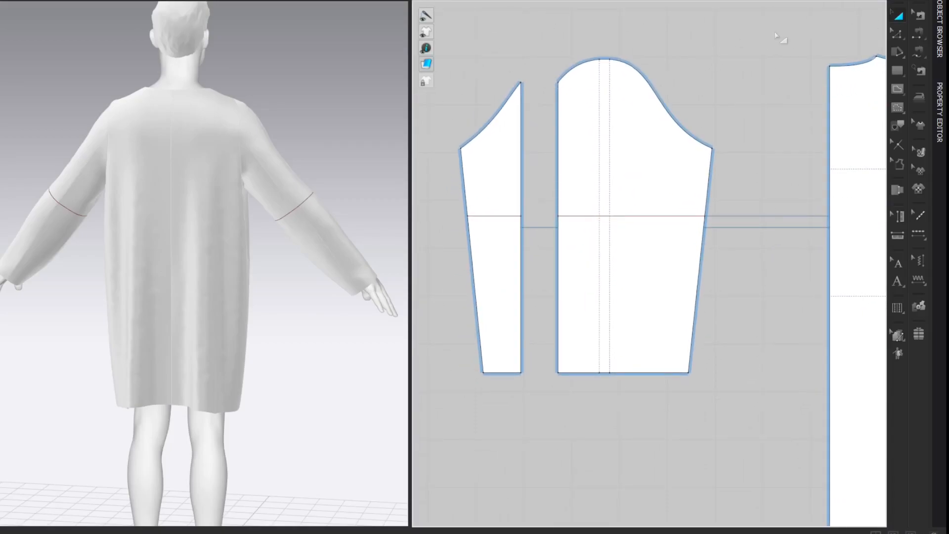
left_click(897, 52)
left_click(637, 217)
left_click(653, 255)
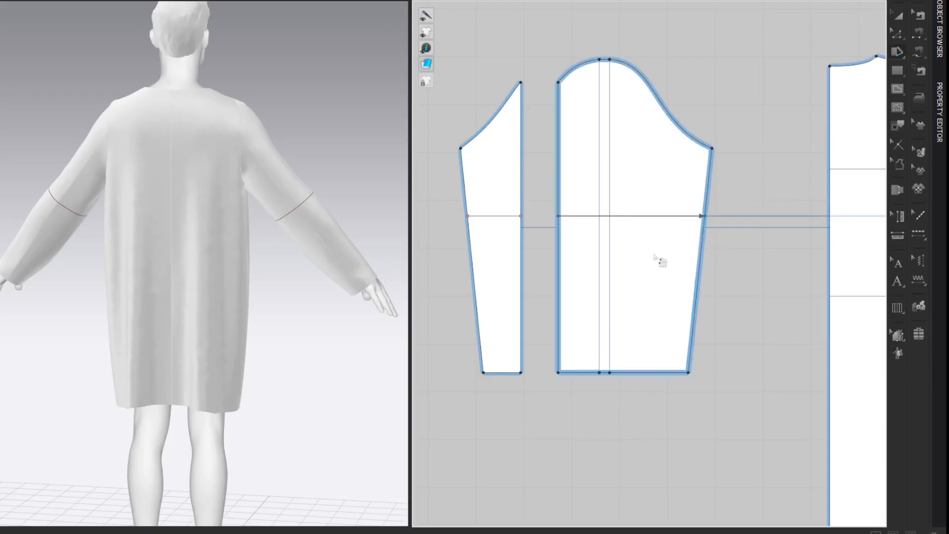
left_click(670, 195)
type("-2")
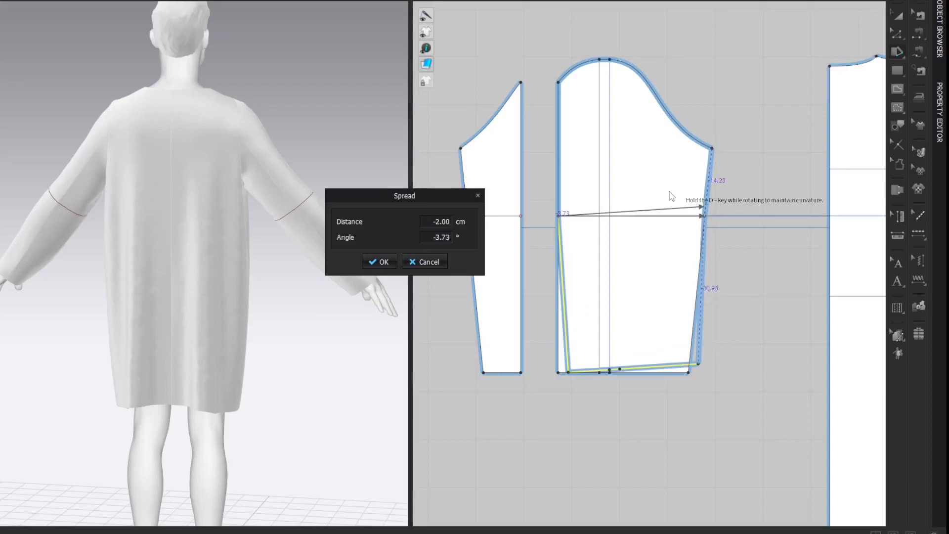
key("Return")
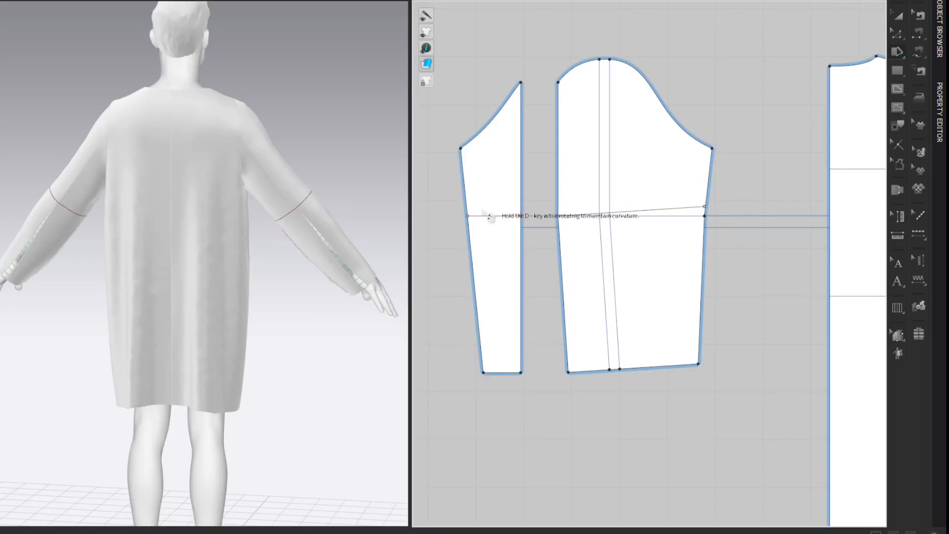
Spread the lower part of the narrow sleeve piece along the elbow line by a distance of -2 cm.
left_click(489, 236)
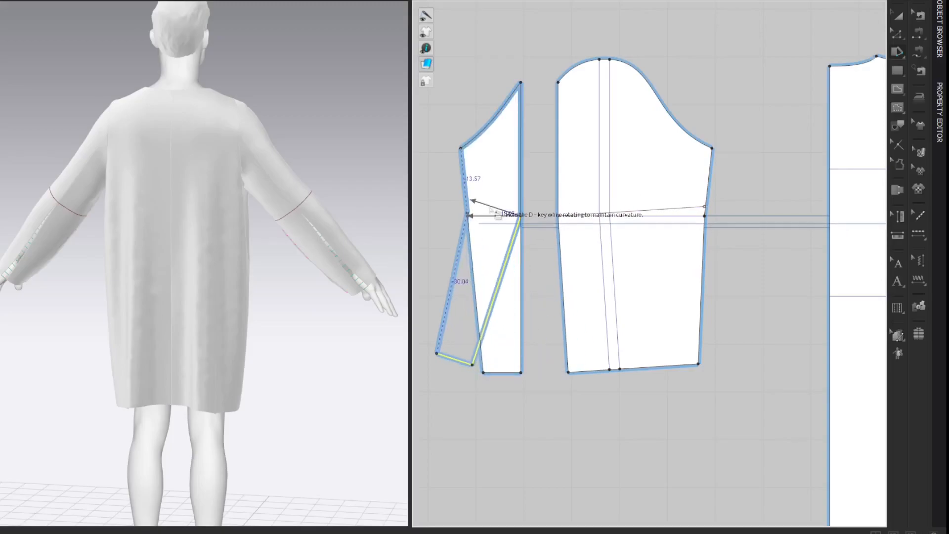
left_click(490, 210)
type("-2")
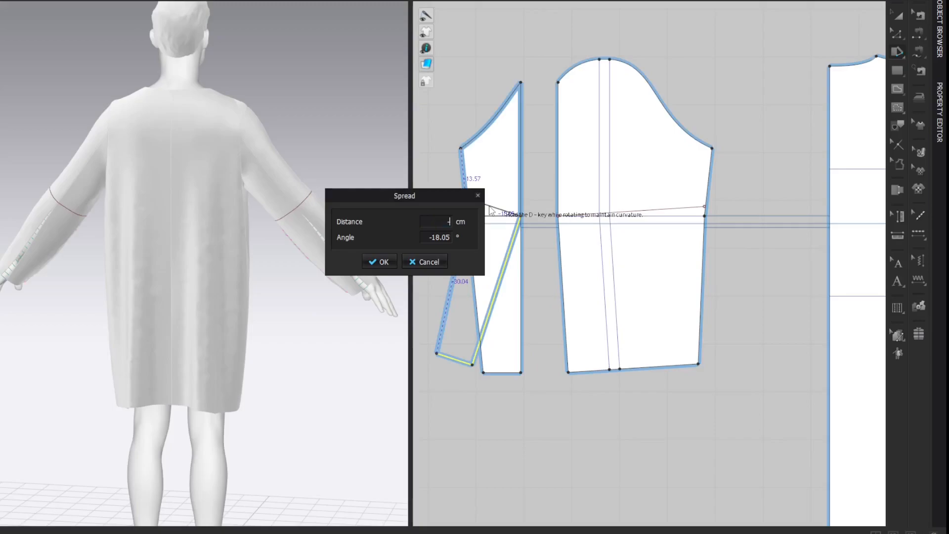
key("Return")
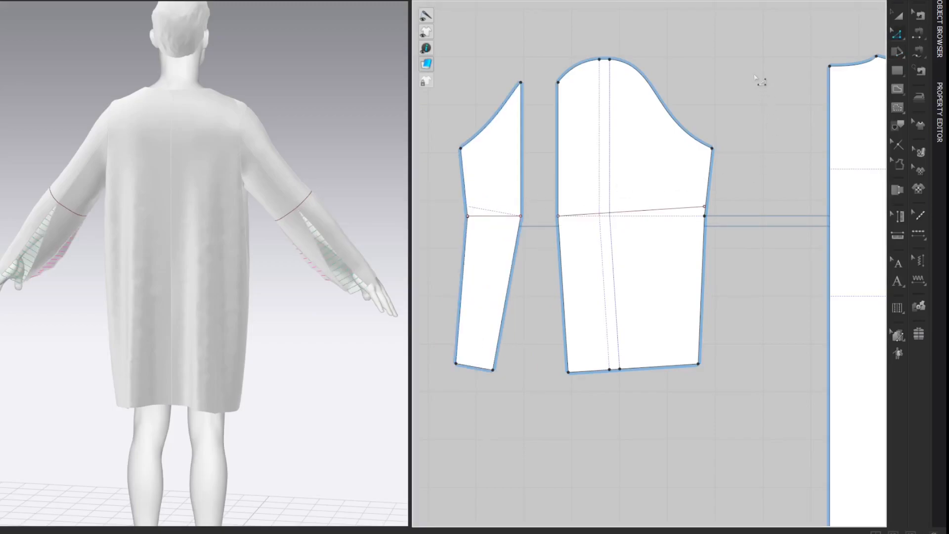
Delete the internal elbow lines from the sleeve pieces and slightly curve the main piece's two side edges below the elbow.
left_click(683, 209)
key("Delete")
left_click(706, 255)
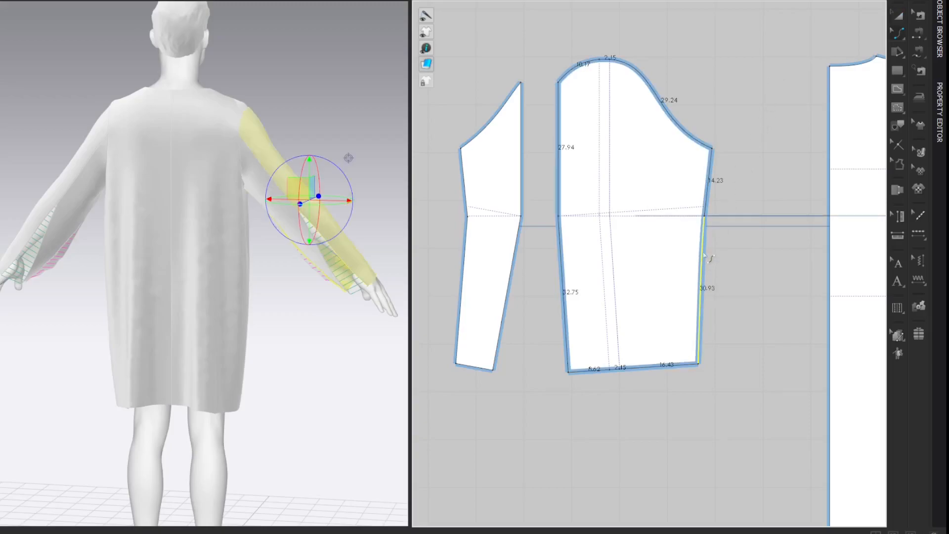
left_click(704, 259)
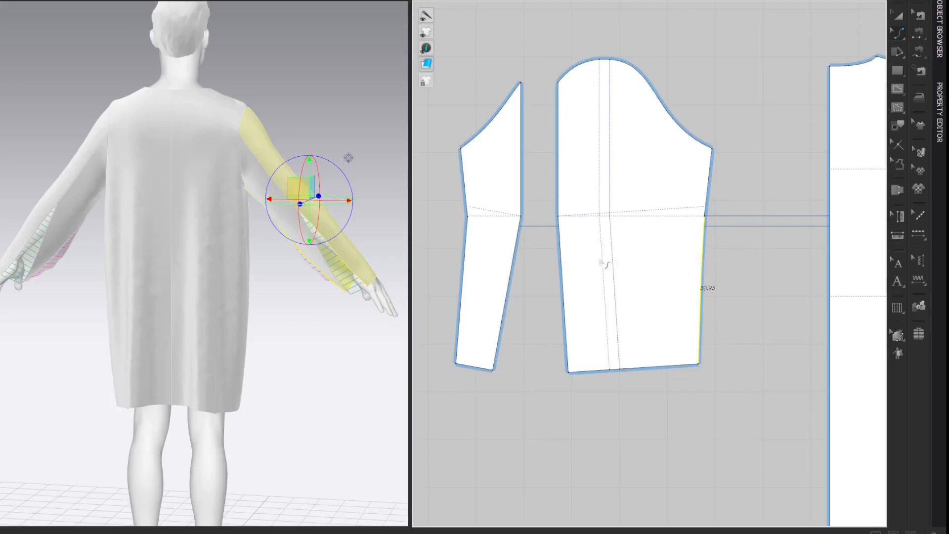
left_click(563, 258)
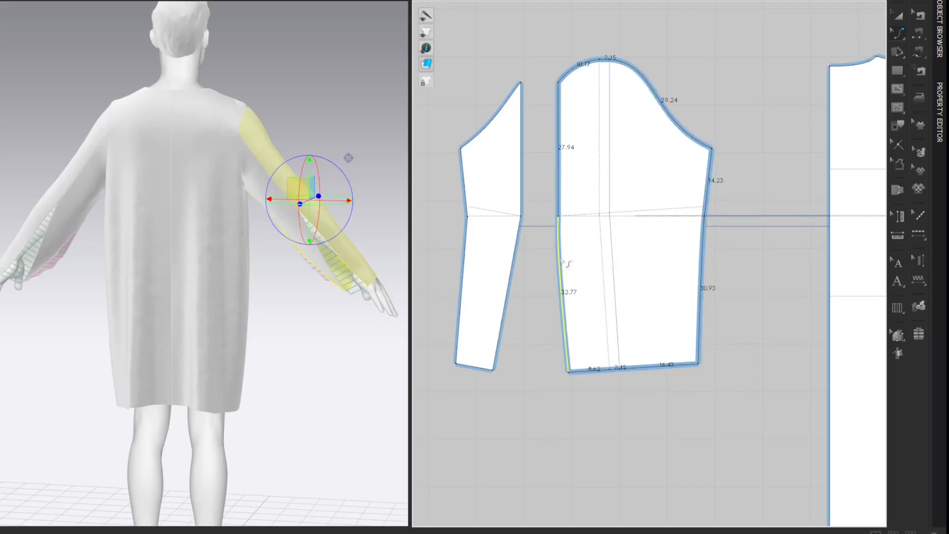
Bend the narrow sleeve piece's two side edges below the elbow into smooth outward-bowing curves.
left_click(518, 265)
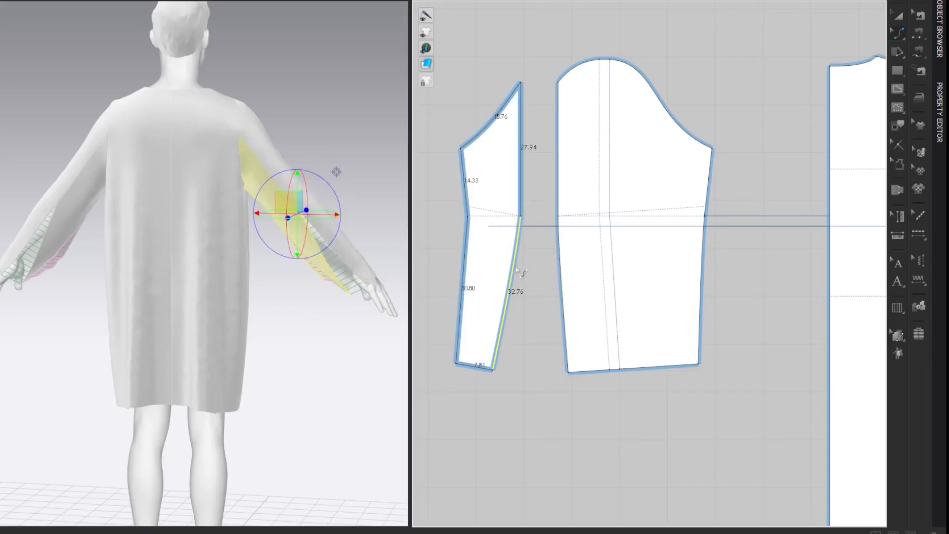
left_click(466, 253)
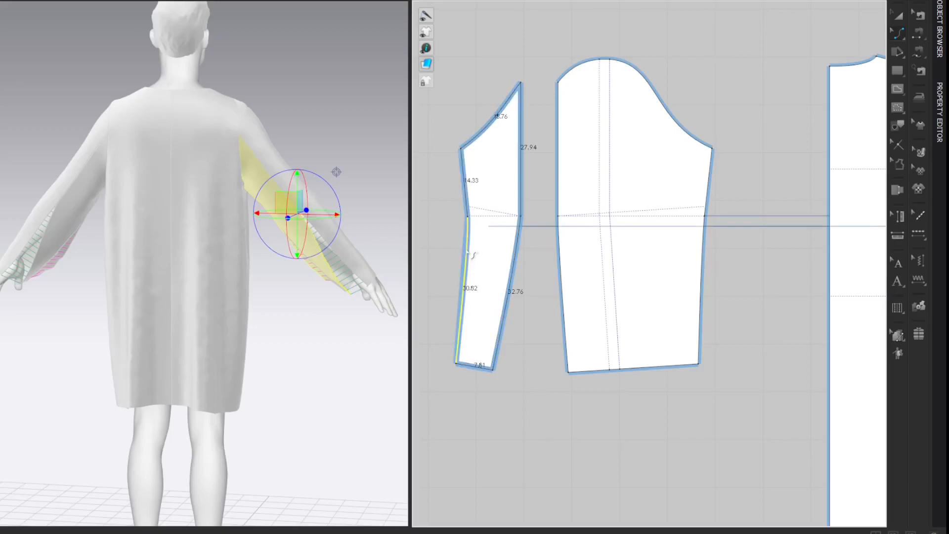
key("z")
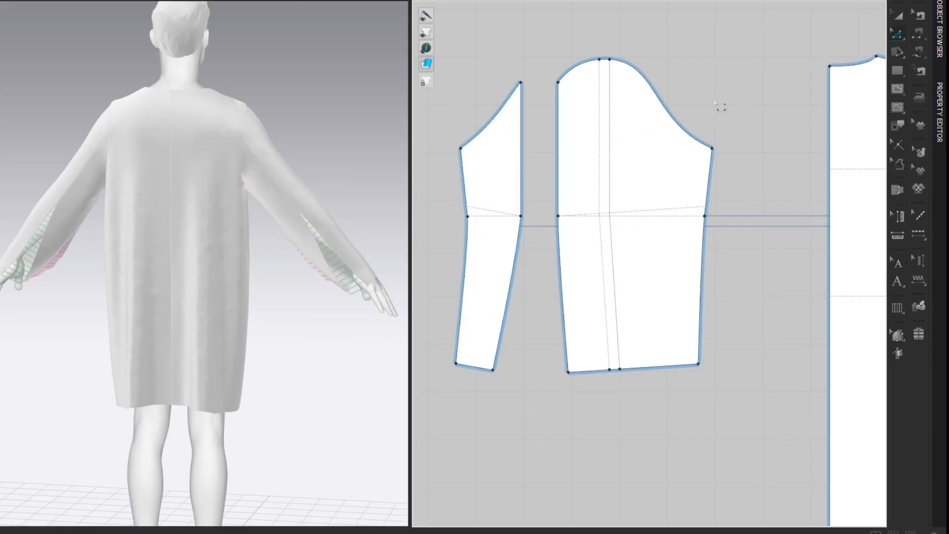
key("c")
left_click(516, 261)
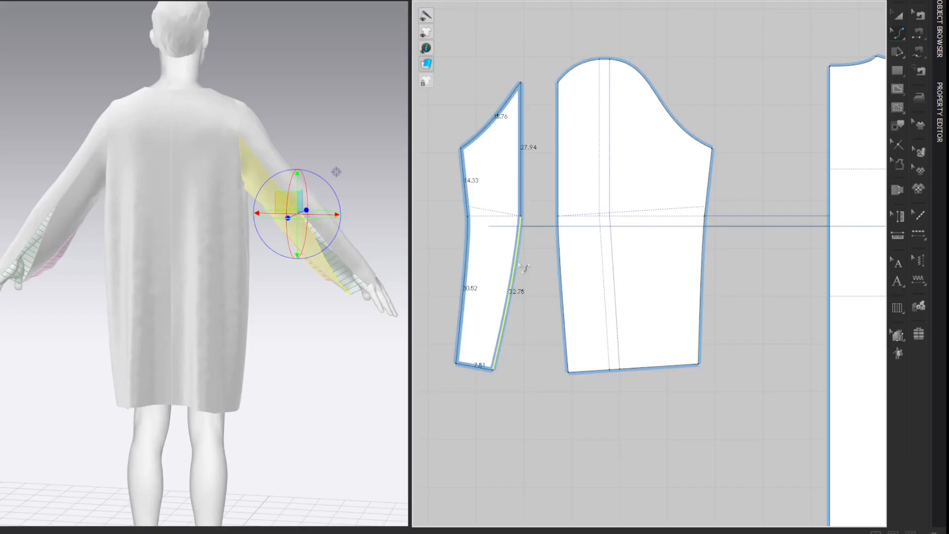
left_click_drag(519, 267, 521, 268)
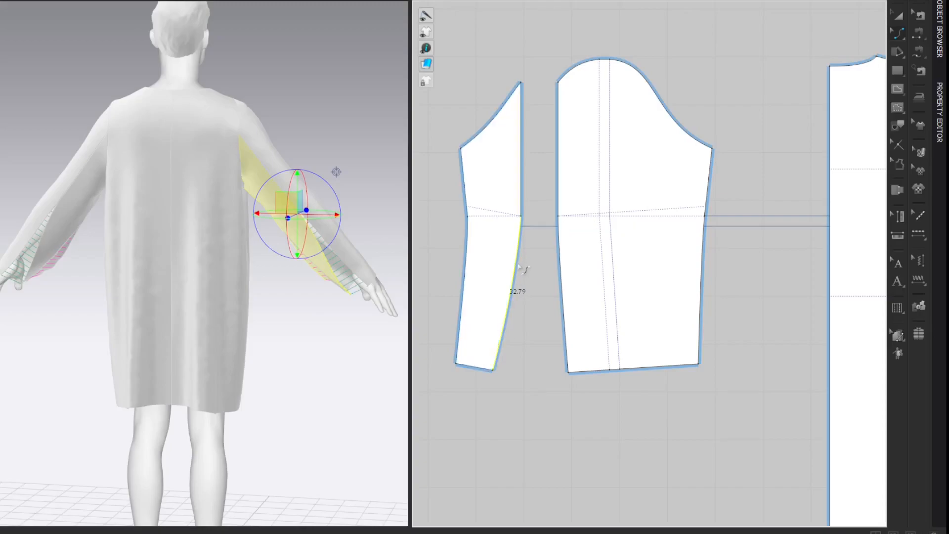
left_click(469, 268)
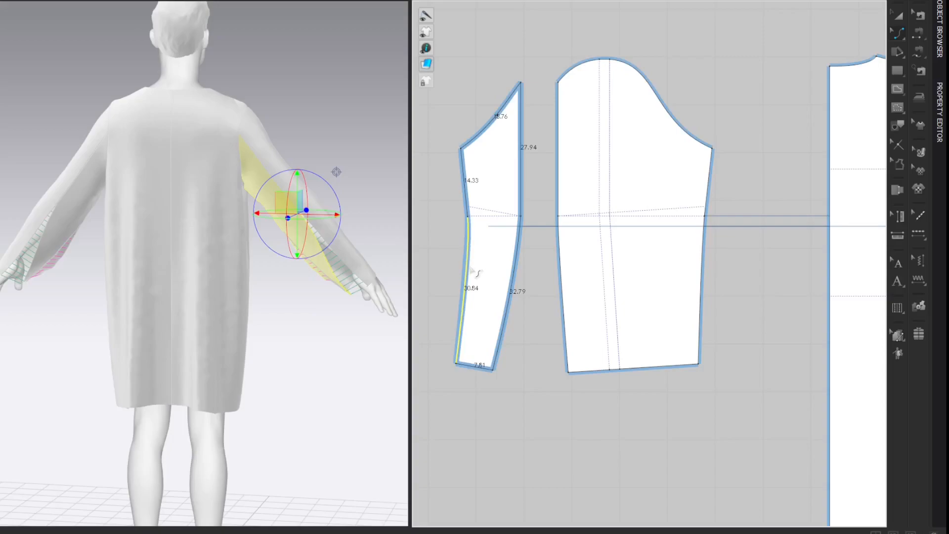
left_click_drag(471, 268, 469, 269)
Simulate the garment with the reshaped two-piece sleeves and turn the avatar to a front view.
key("z")
left_click(747, 64)
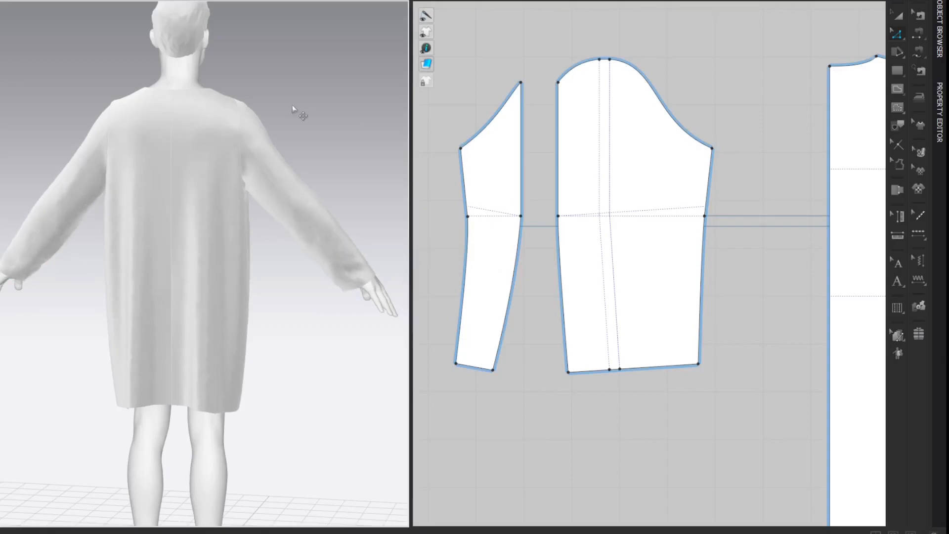
mouse_move(298, 99)
right_mouse_down()
mouse_move(164, 112)
mouse_move(133, 93)
right_mouse_up()
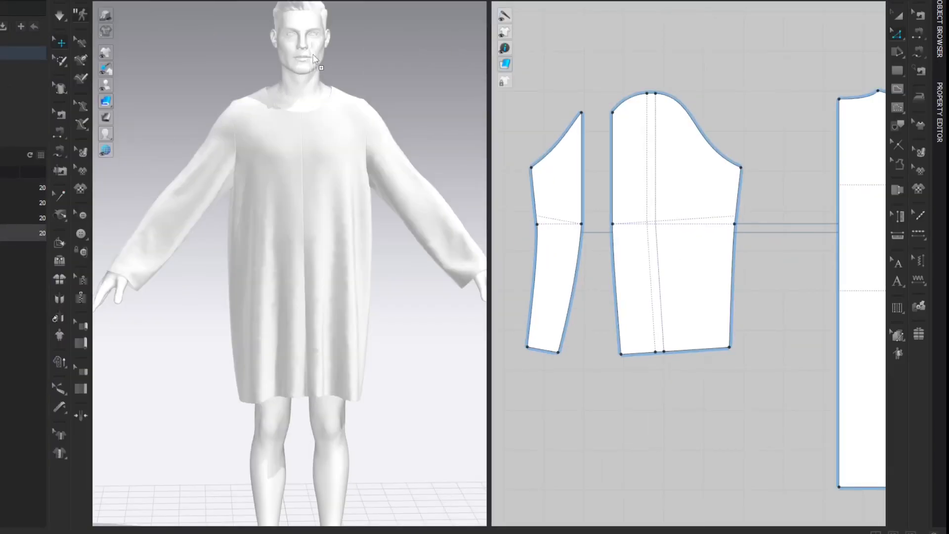
Lower the avatar's arms to its sides during simulation and inspect the garment from the front and back.
left_click_drag(314, 53, 304, 53)
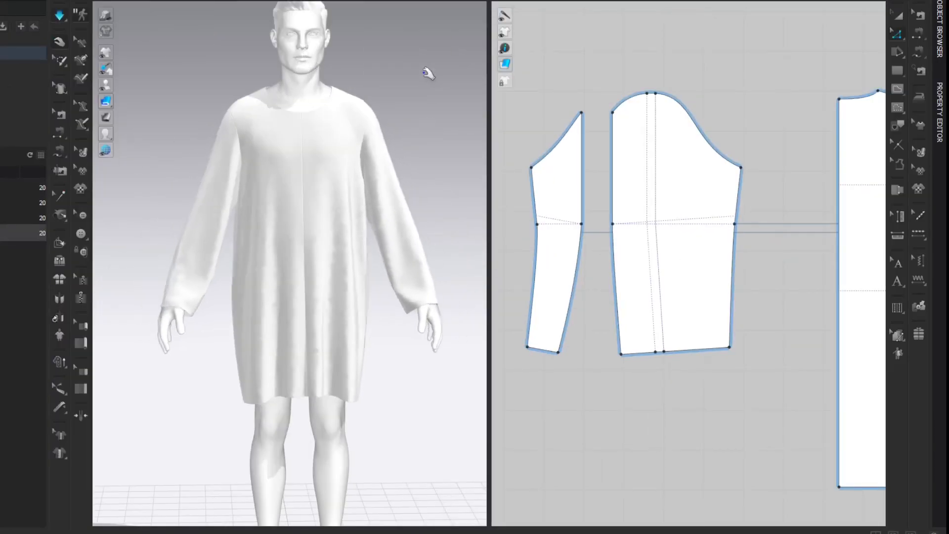
right_click_drag(382, 91, 391, 88)
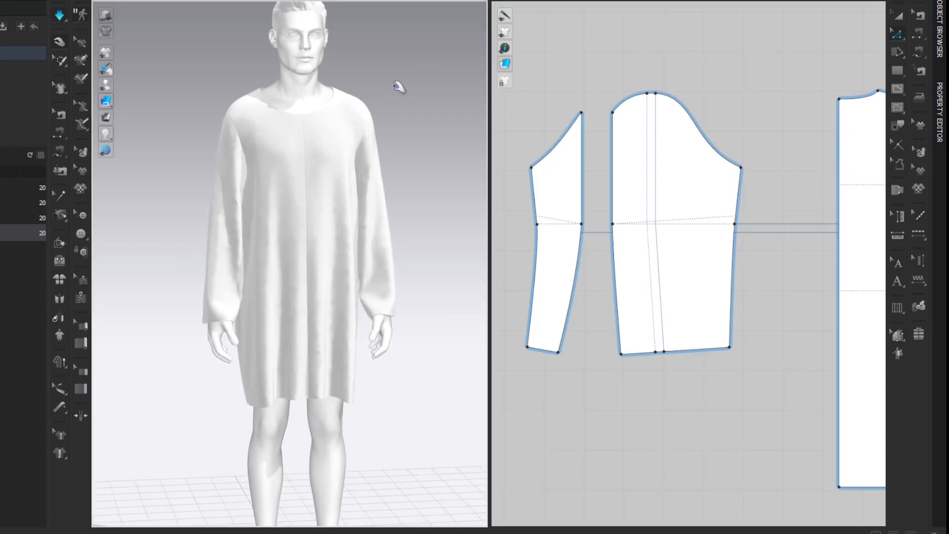
right_click_drag(383, 120, 426, 105)
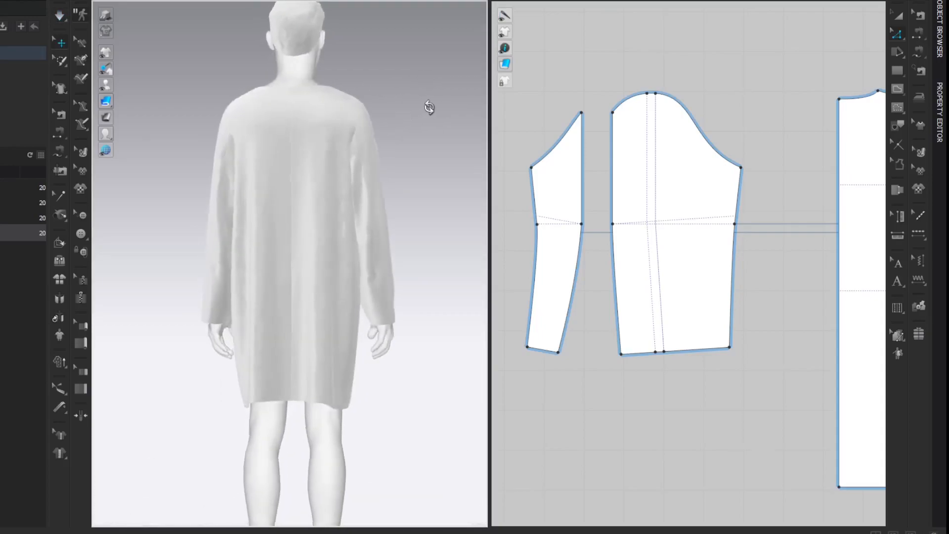
right_click_drag(229, 141, 380, 132)
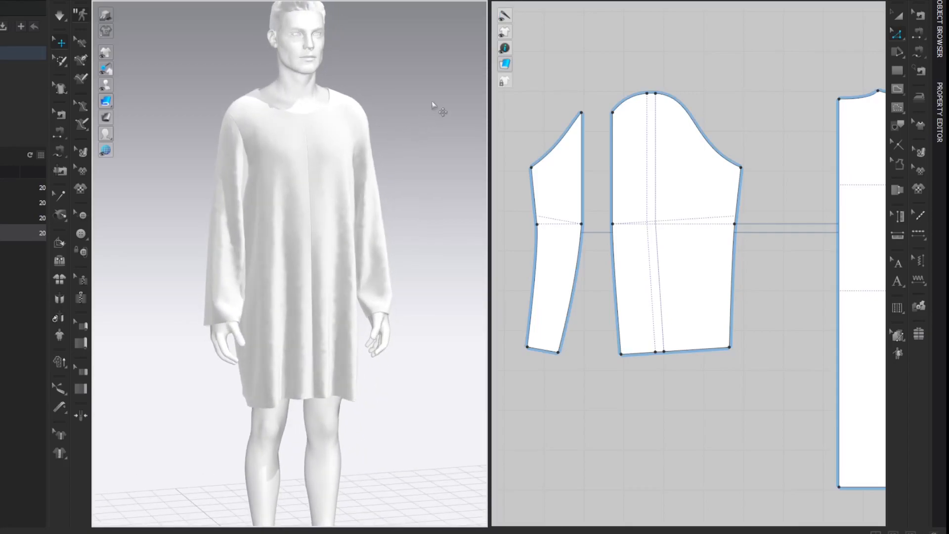
Undo the avatar's arm-lowering pose change and simulate the garment with the arms raised again.
key("ctrl+z")
key("ctrl+z")
key("space")
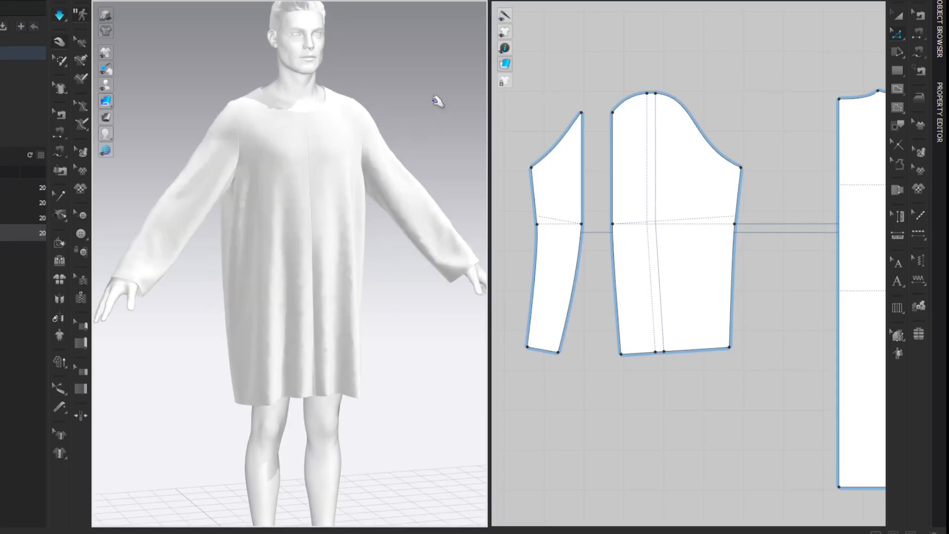
left_click(42, 0)
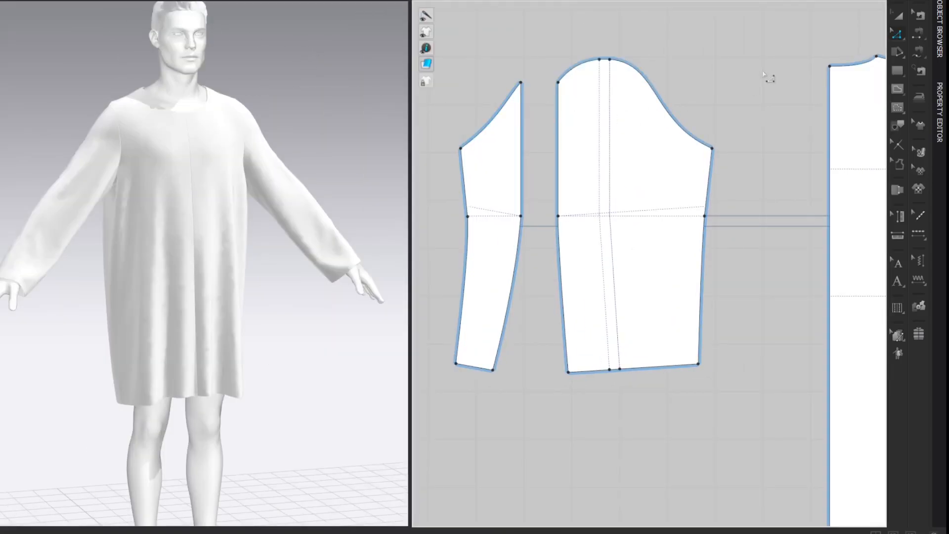
Remove the sewing that joins the two front pieces along their centre-front edges.
scroll(762, 74, "down", 5)
middle_click_drag(771, 45, 372, 69)
middle_click_drag(600, 71, 621, 63)
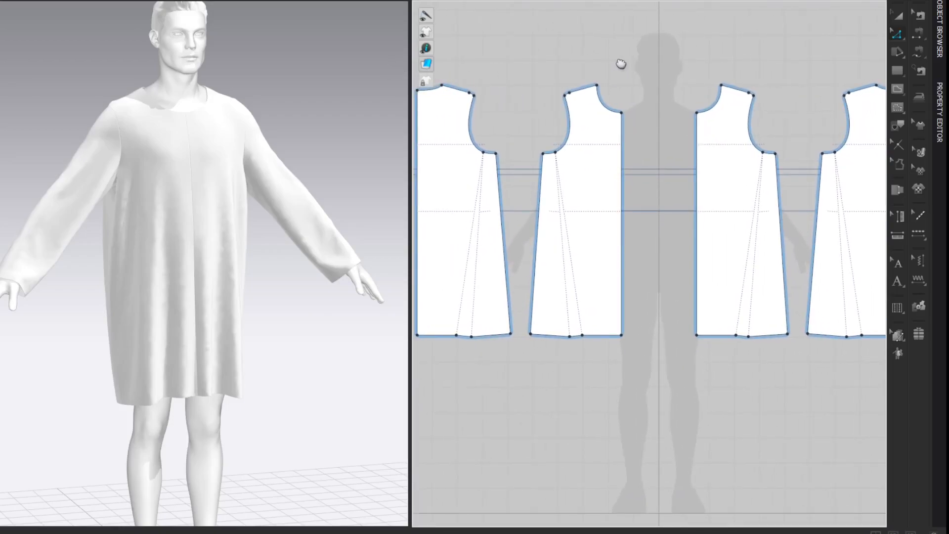
scroll(621, 63, "up", 4)
middle_click_drag(652, 93, 639, 22)
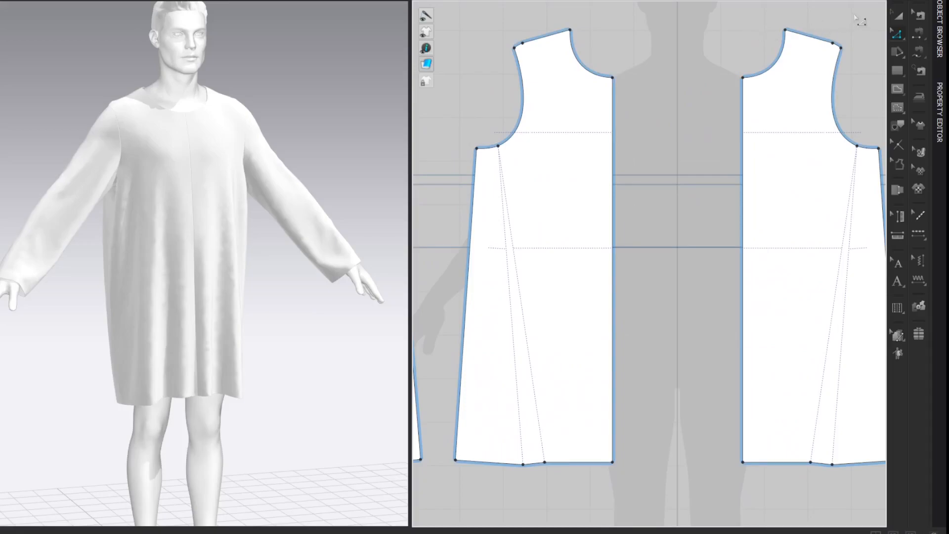
key("a")
scroll(853, 23, "down", 1)
scroll(733, 42, "up", 1)
key("b")
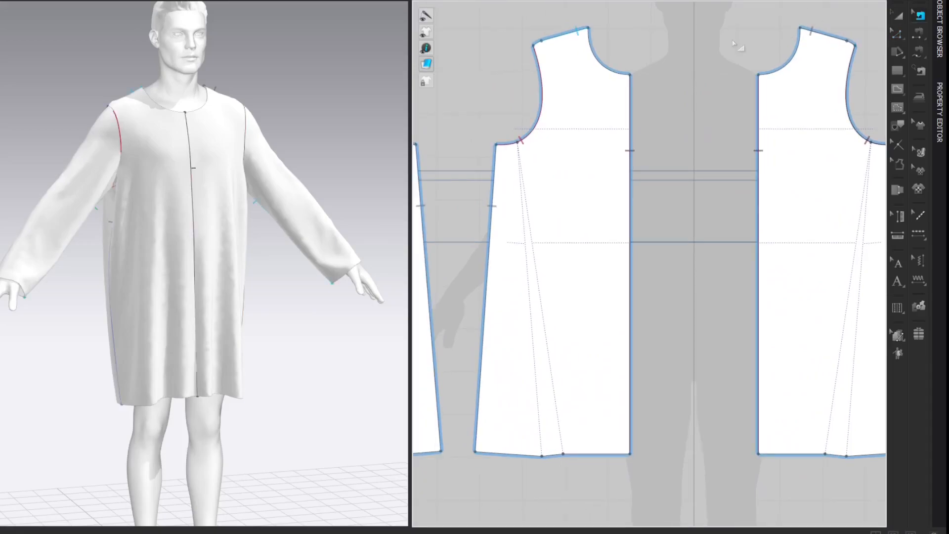
left_click(632, 107)
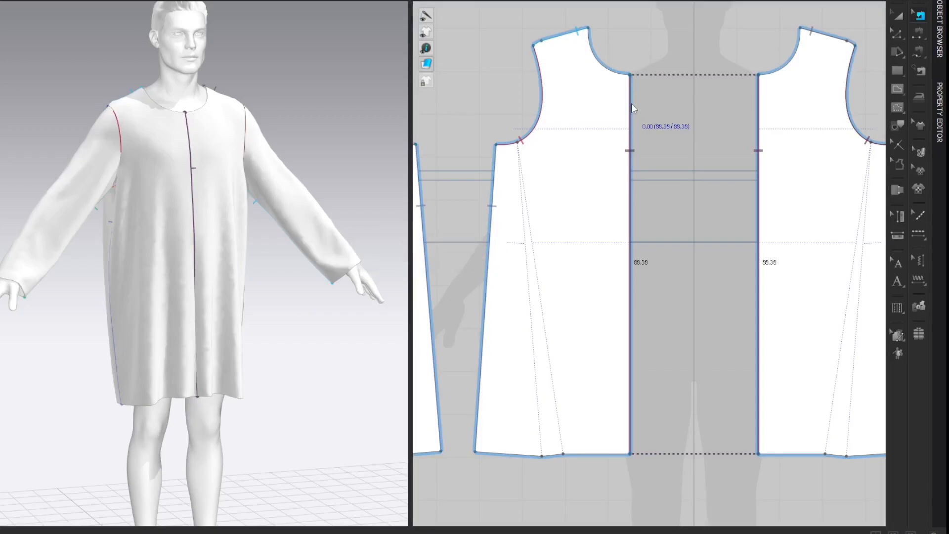
key("z")
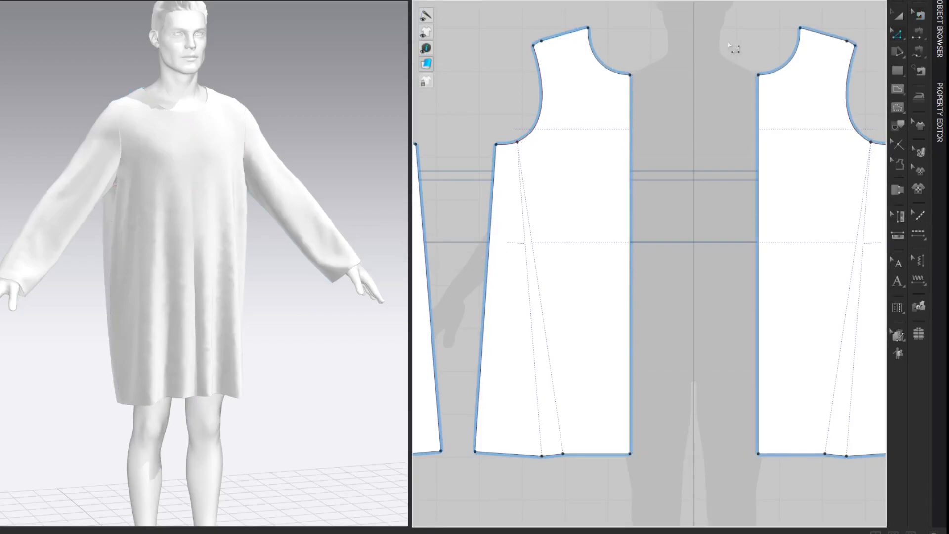
Offset the centre-front edge as one internal line at a distance of 4 cm on the mirrored front pieces.
left_click(631, 123)
right_click(631, 116)
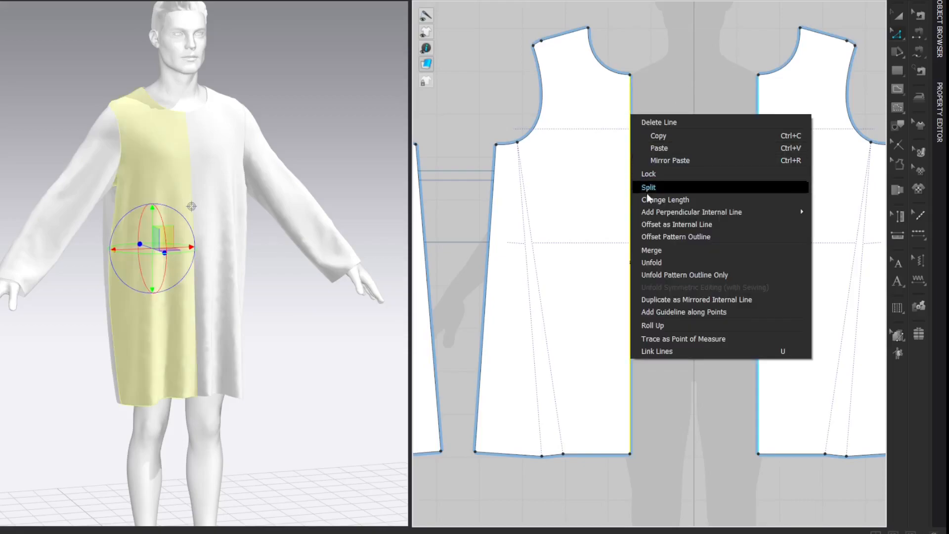
left_click(650, 222)
type("2")
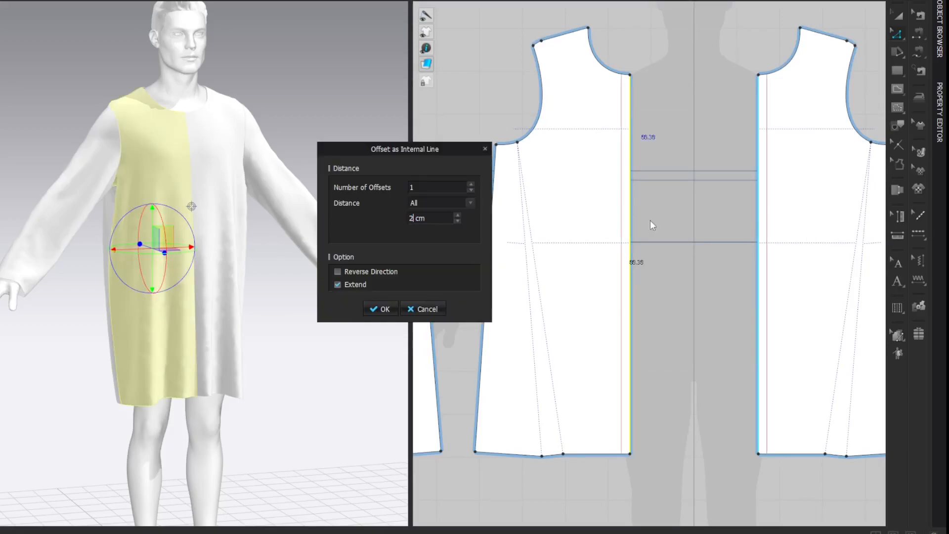
key("BackSpace")
type("4")
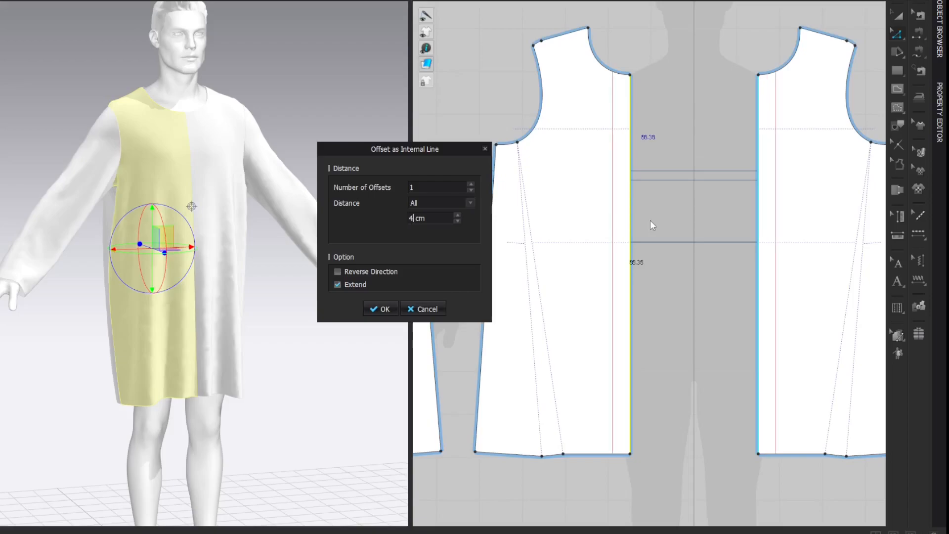
left_click(388, 308)
left_click(718, 60)
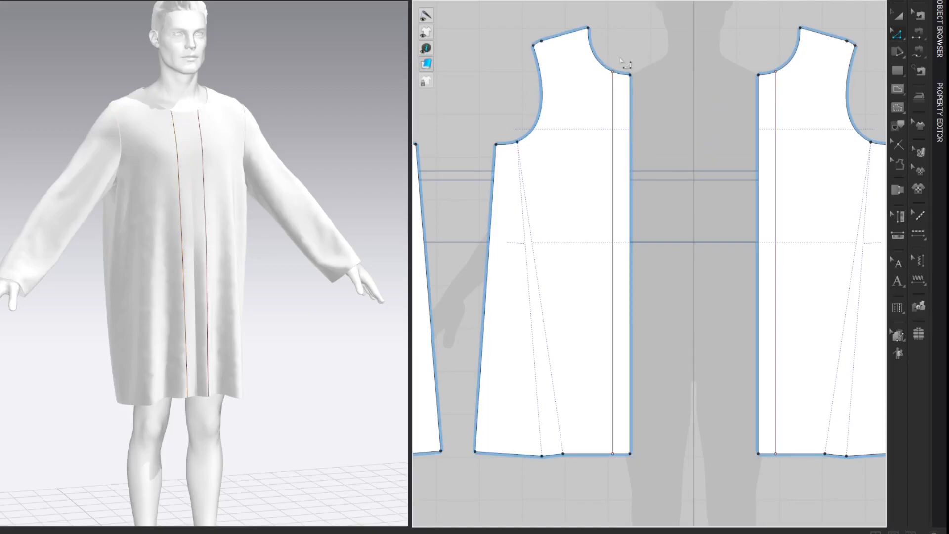
Add a point on the front internal line, level with the centre-front neckline corner.
scroll(623, 64, "up", 5)
key("x")
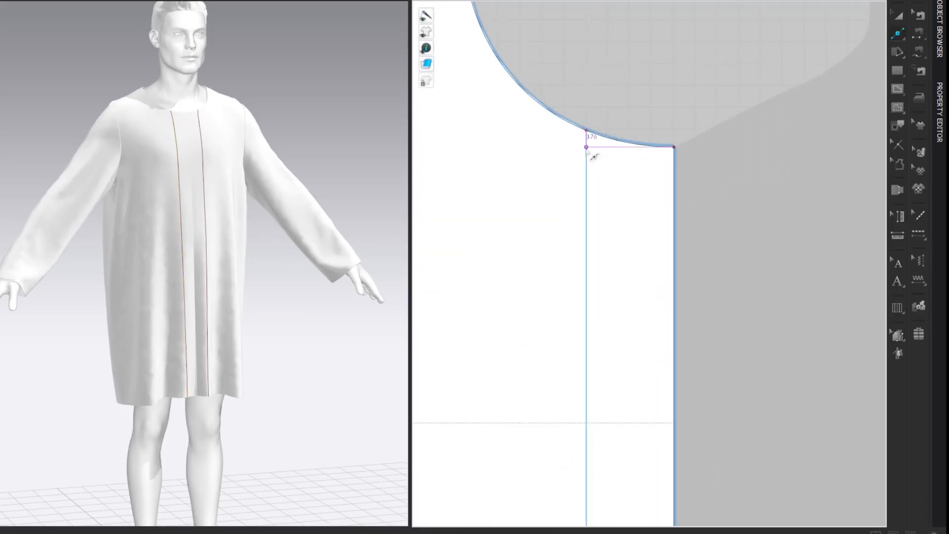
scroll(736, 100, "down", 3)
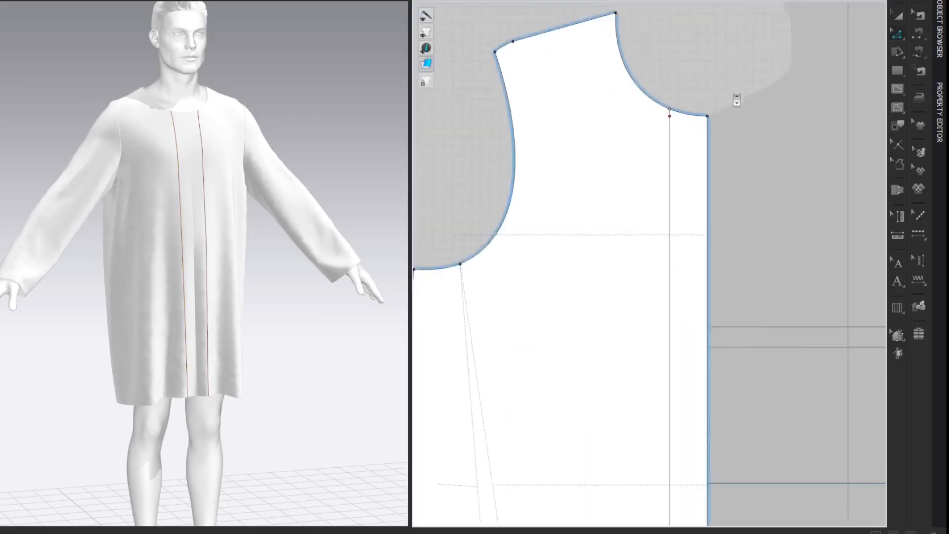
scroll(777, 140, "down", 3)
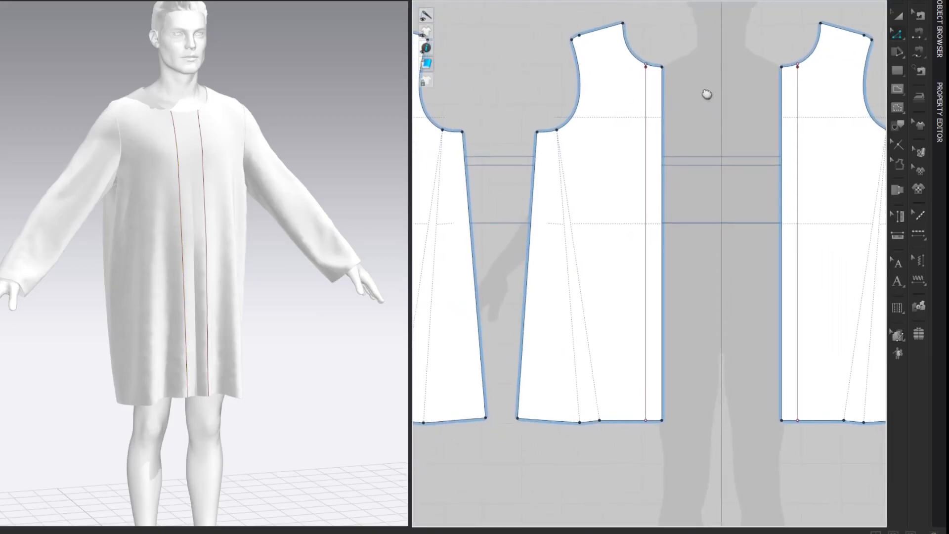
Extend the front pieces' centre-front outline by 4 cm and create an internal line along the original edge.
left_click(664, 87)
right_click(677, 106)
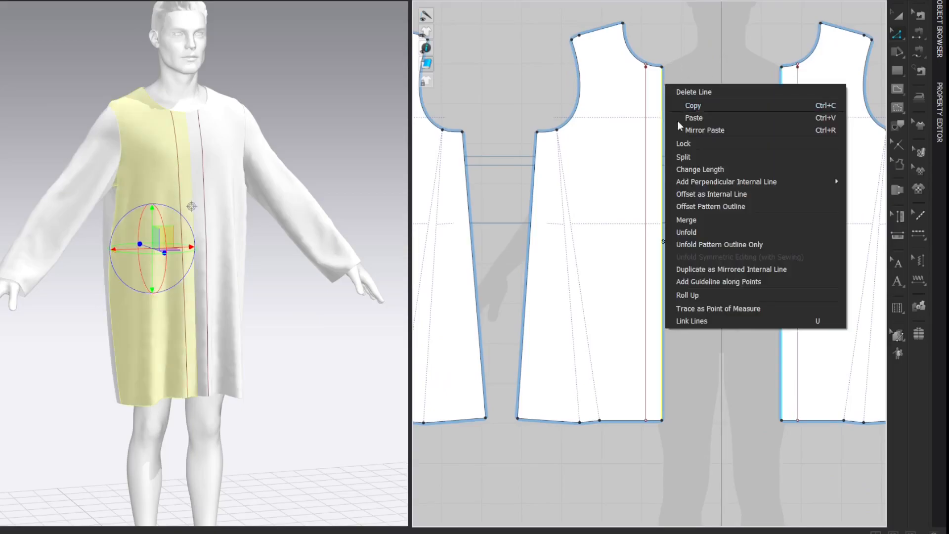
left_click(698, 205)
type("4")
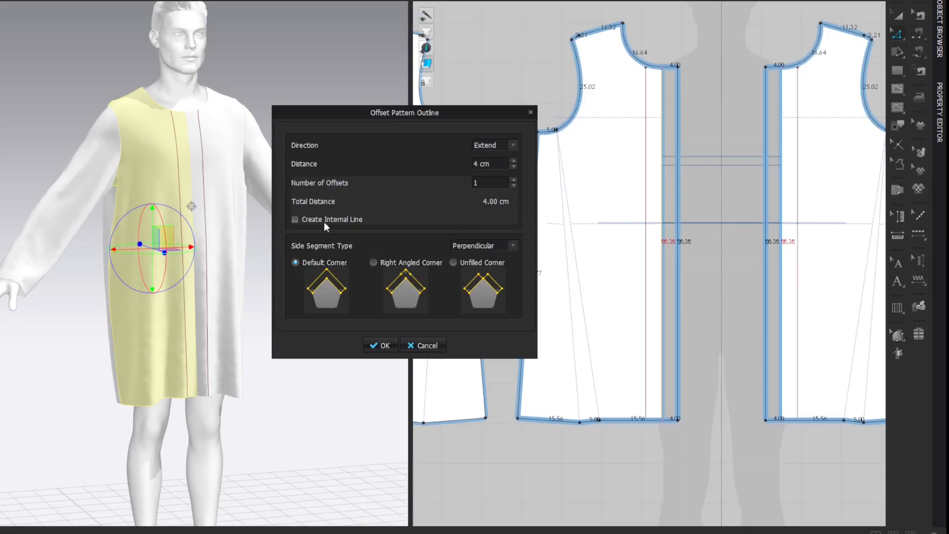
left_click(295, 219)
left_click(380, 346)
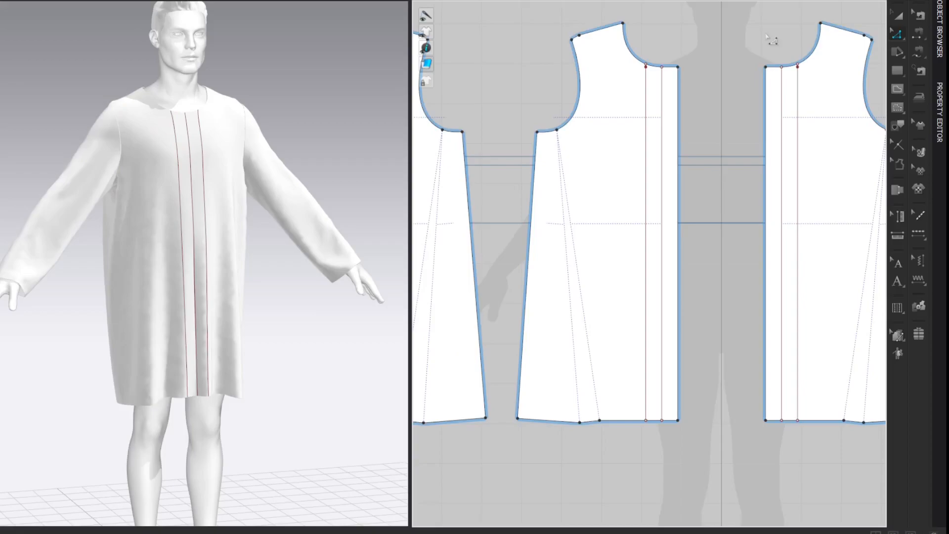
Move one front piece slightly forward in the 3D view so that it overlaps the other front.
left_click(241, 275)
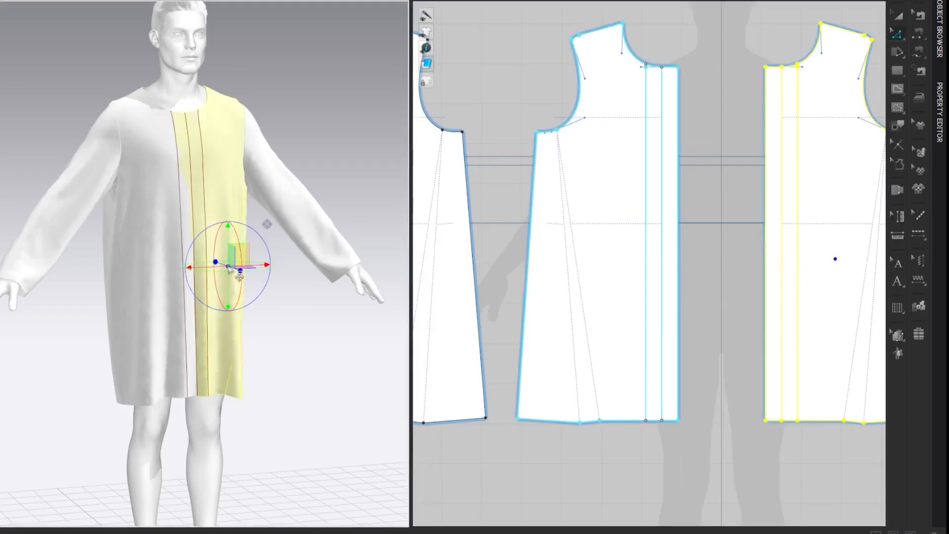
left_click_drag(236, 270, 243, 273)
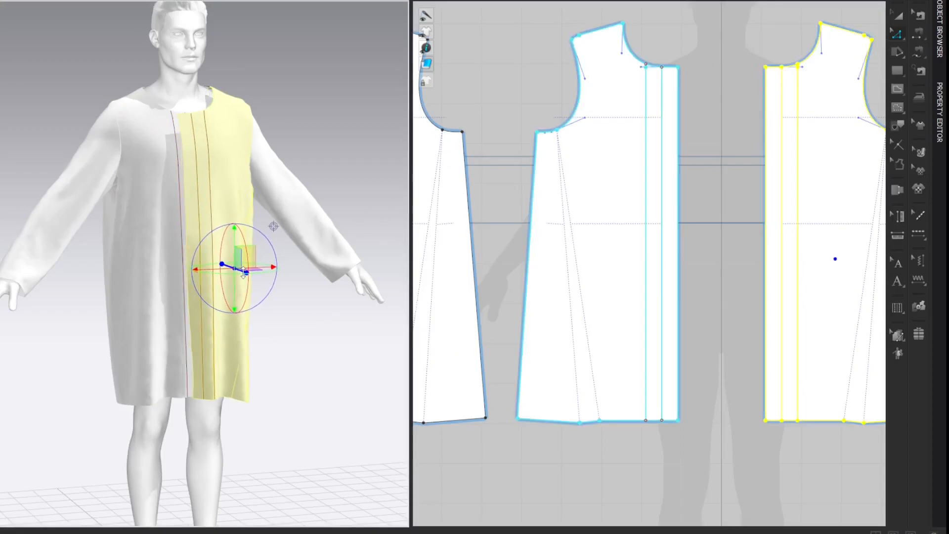
left_click(454, 86)
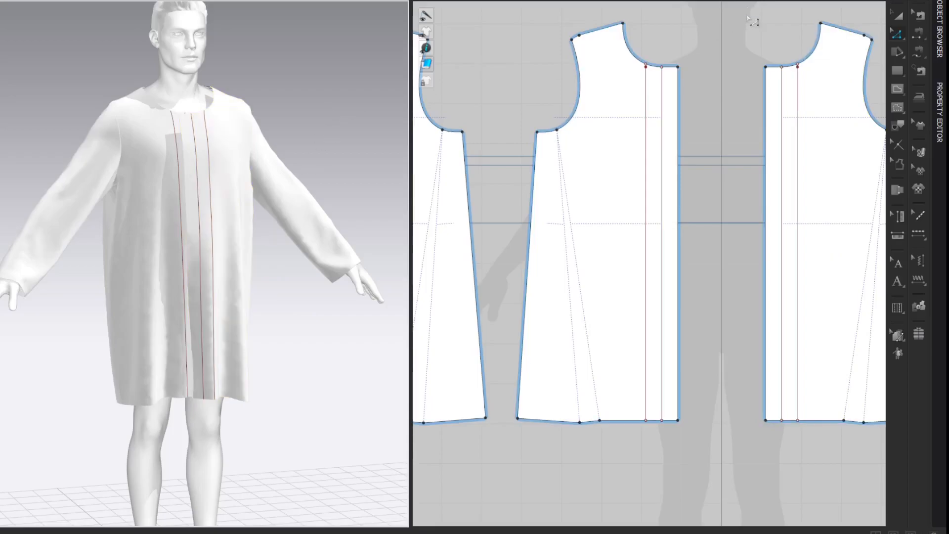
Sew one front's extended edge to the innermost internal line on the opposite front, with seamline intensity 0.
key("n")
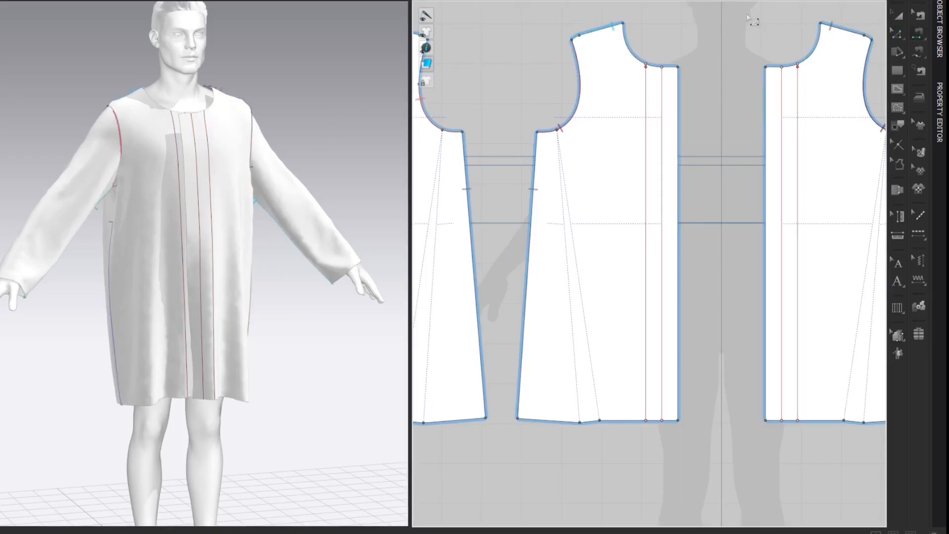
left_click(765, 99)
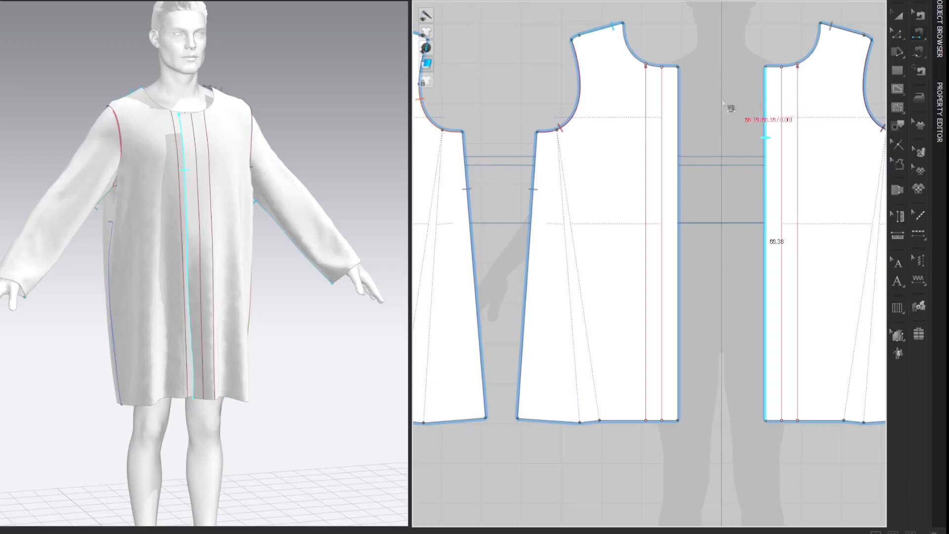
left_click(646, 117)
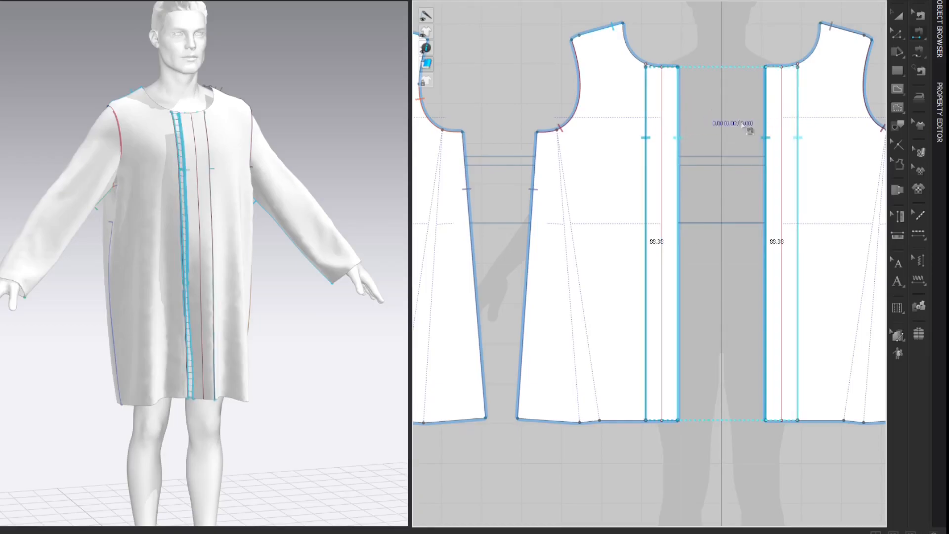
left_click(939, 112)
left_click(902, 197)
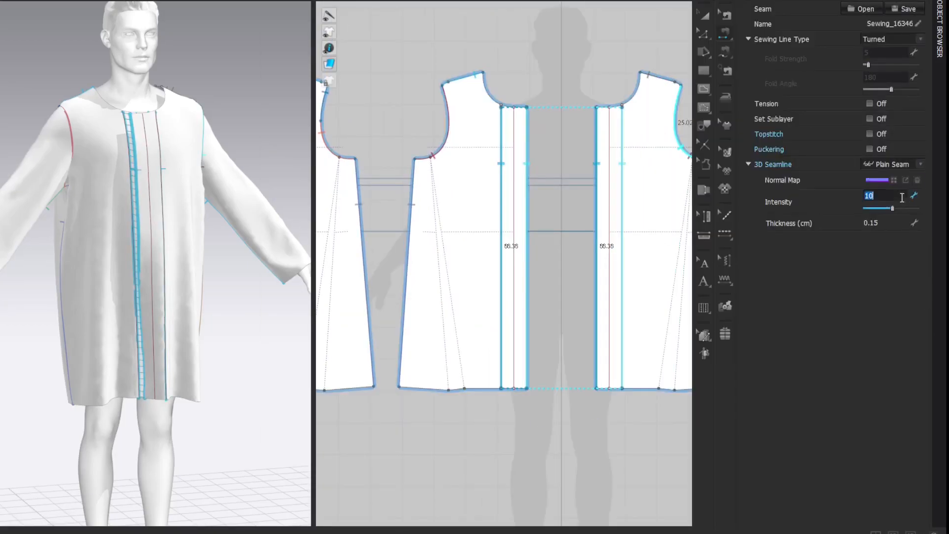
key("Return")
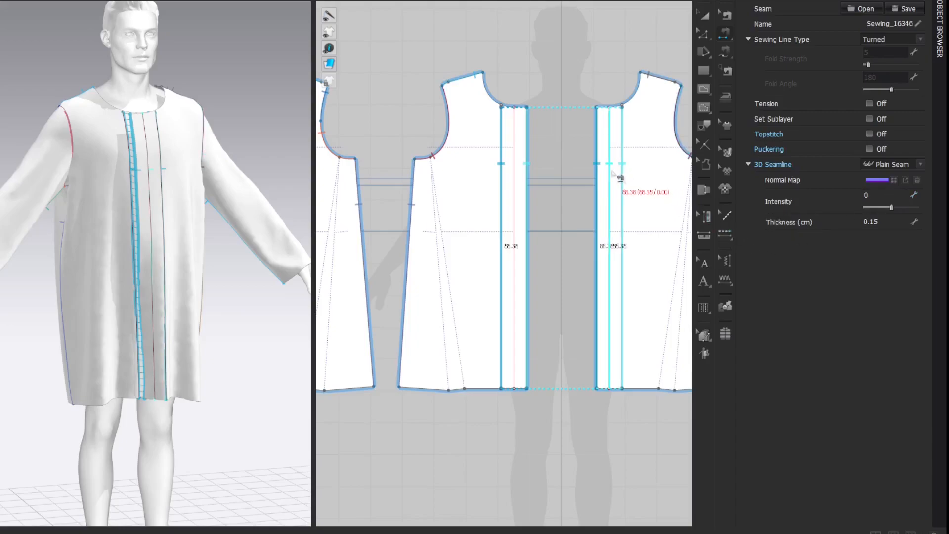
Sew the two original centre-front internal lines together and set the seamline intensity to 0.
left_click(611, 173)
left_click(514, 178)
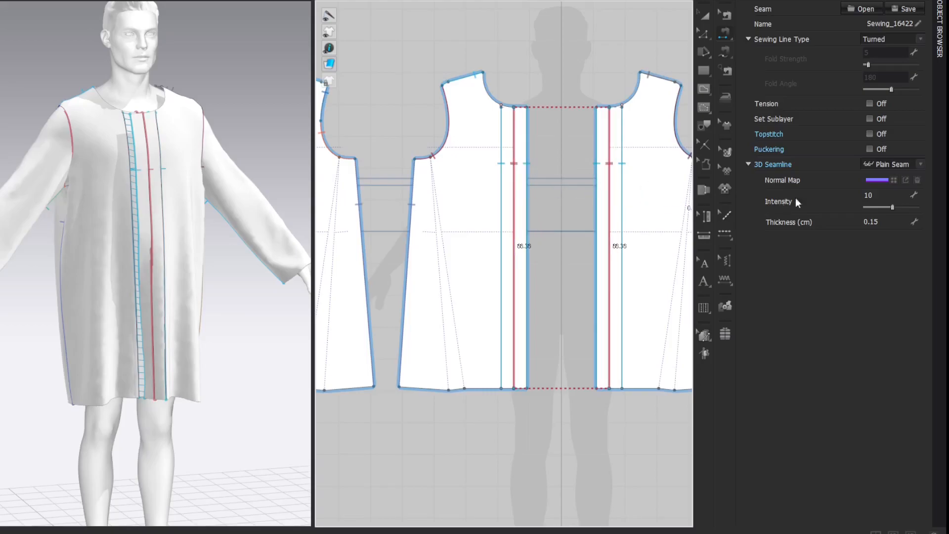
left_click(876, 194)
type("0")
key("Return")
Hide the internal lines on the 3D garment and simulate the overlapping front placket.
left_click(744, 1)
key("z")
key("shift+s")
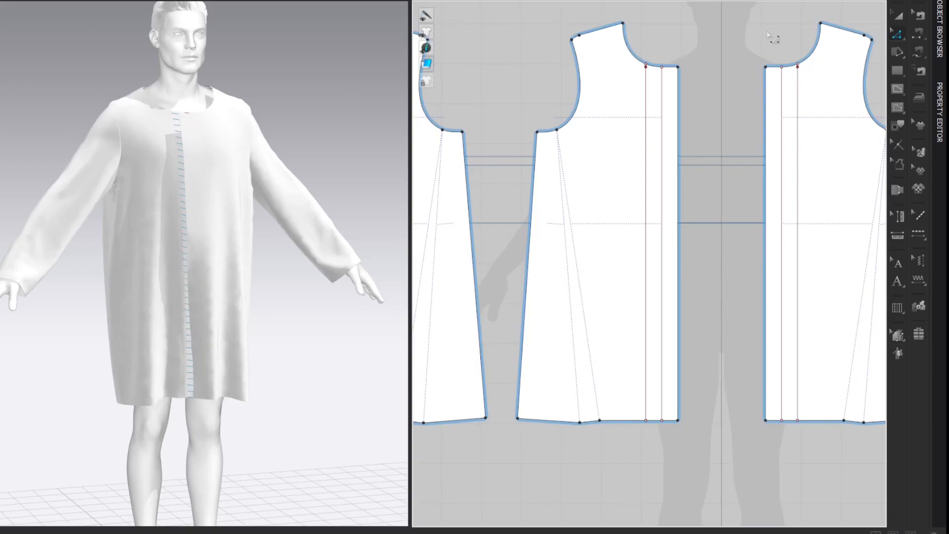
left_click(312, 112)
key("space")
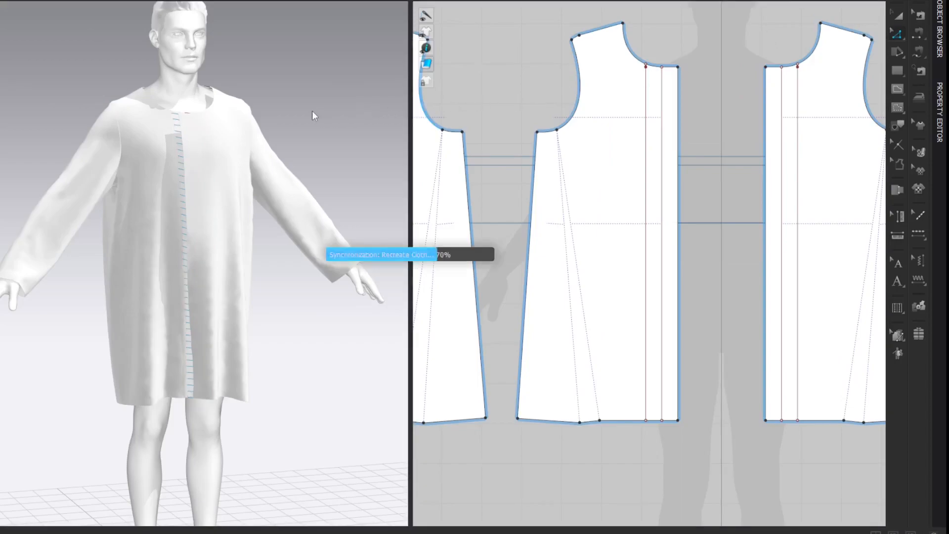
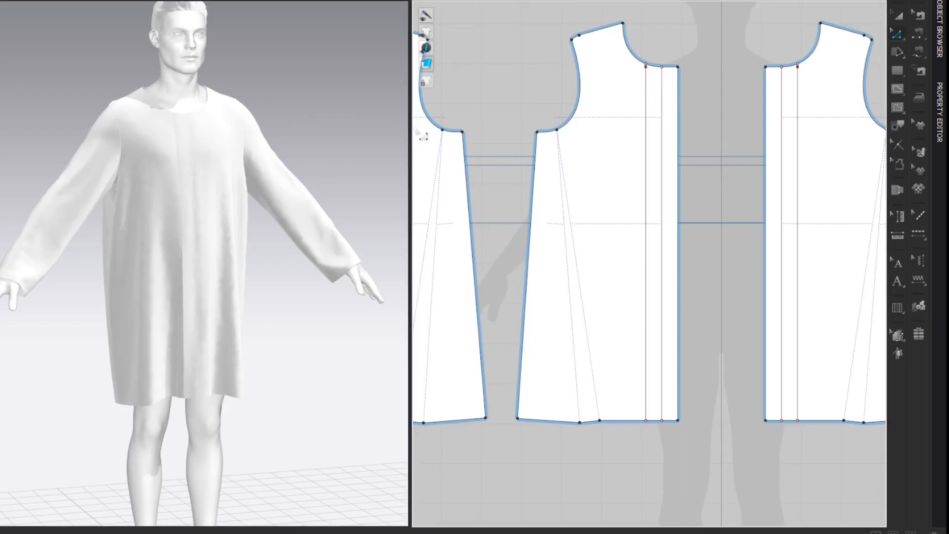
left_click_drag(409, 130, 323, 131)
middle_click_drag(443, 52, 513, 280)
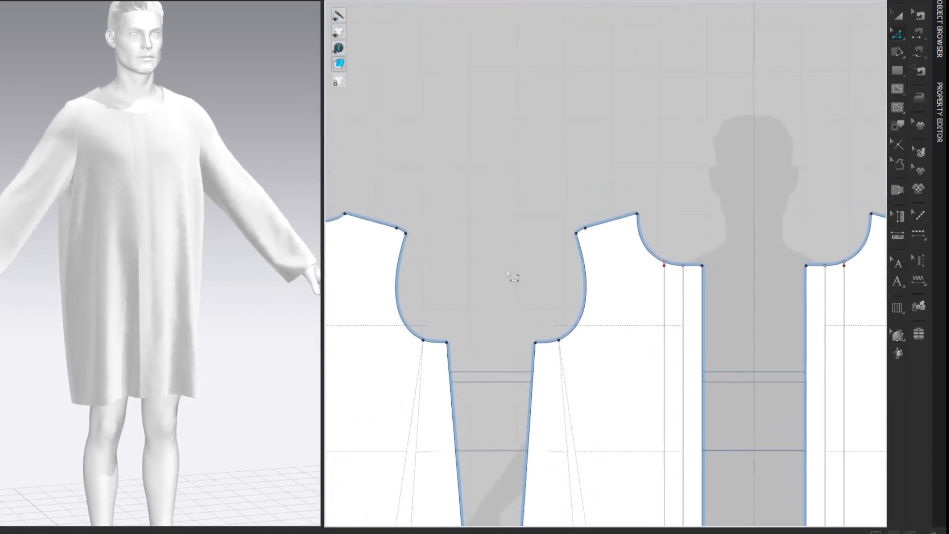
middle_click_drag(692, 97, 745, 135)
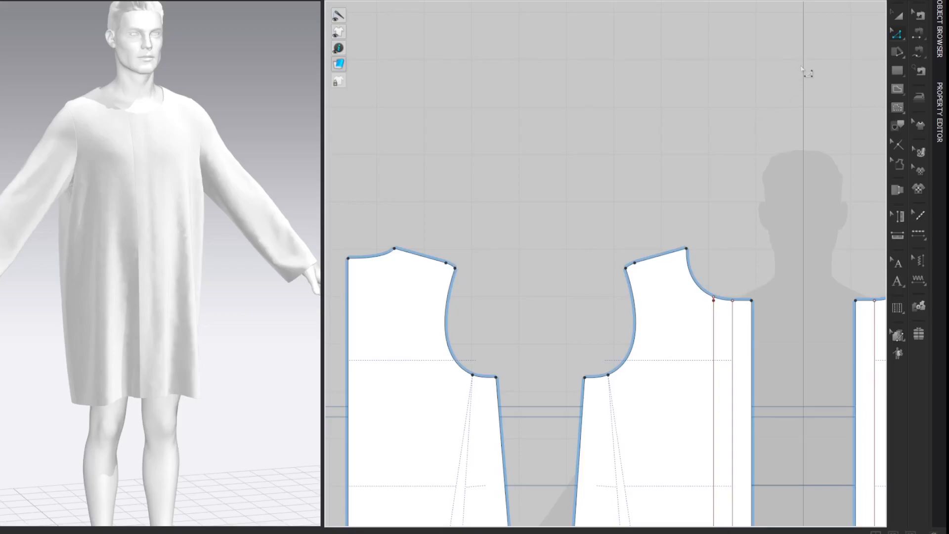
Draw a rectangular pattern piece about 33.4 cm wide and 32.7 cm high above the back and front pieces.
key("s")
left_click_drag(544, 35, 702, 189)
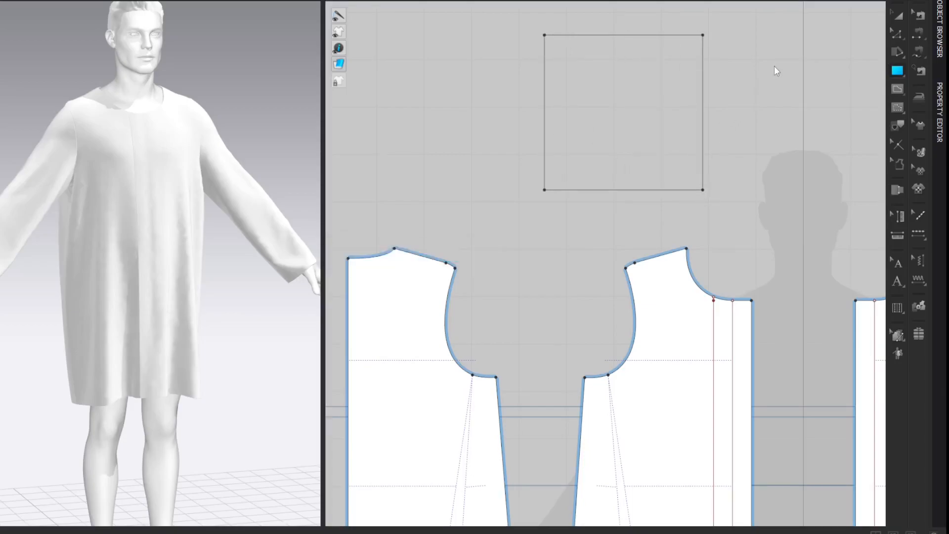
key("z")
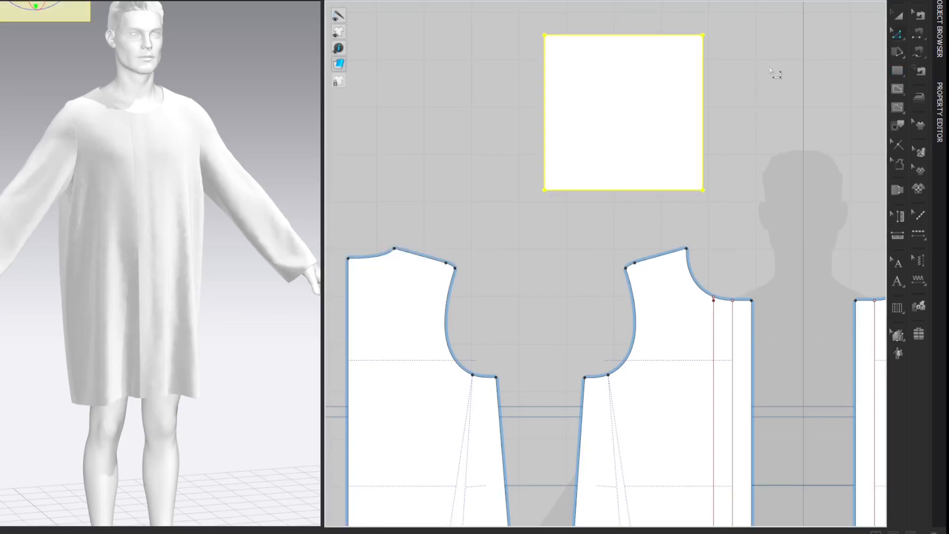
left_click(768, 71)
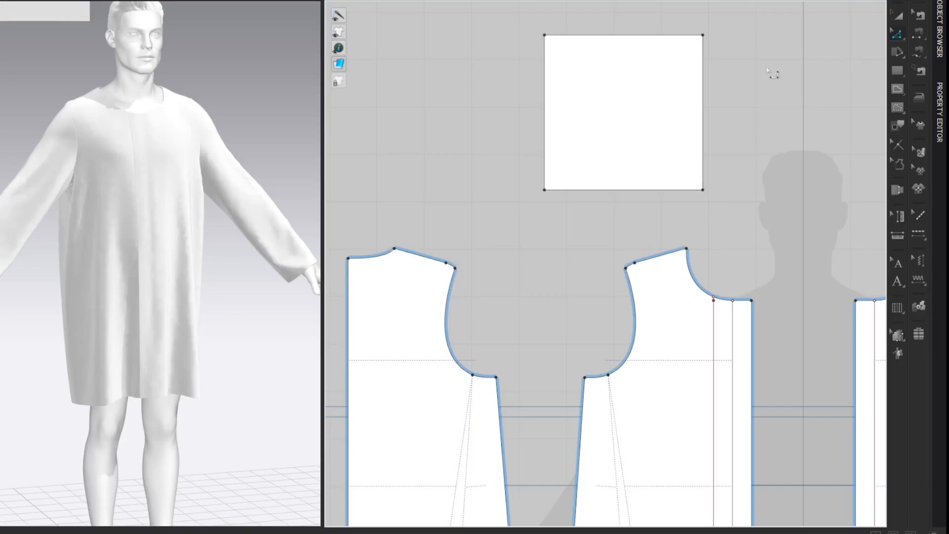
Measure the combined length of the back neckline and the front neckline up to the centre-front line.
left_click_drag(340, 231, 404, 273)
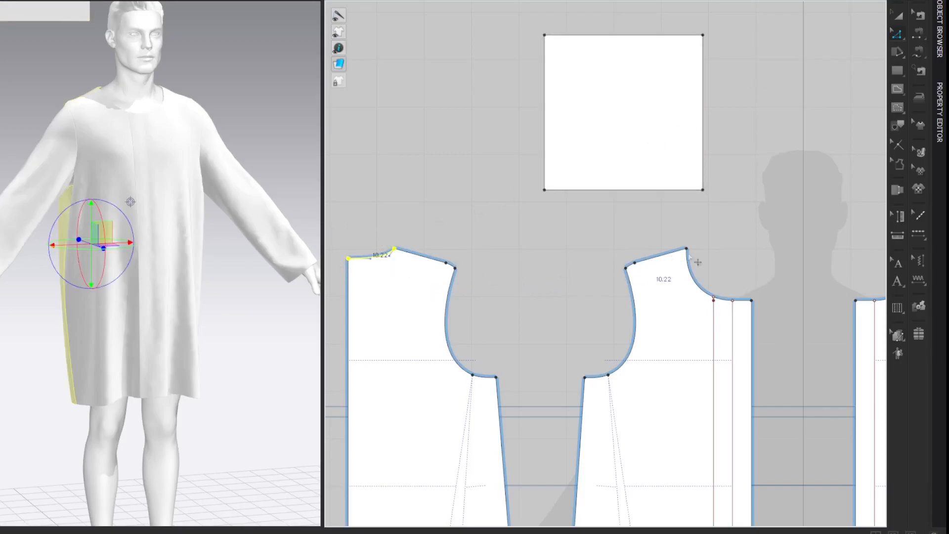
left_click_drag(674, 225, 741, 306, "shift")
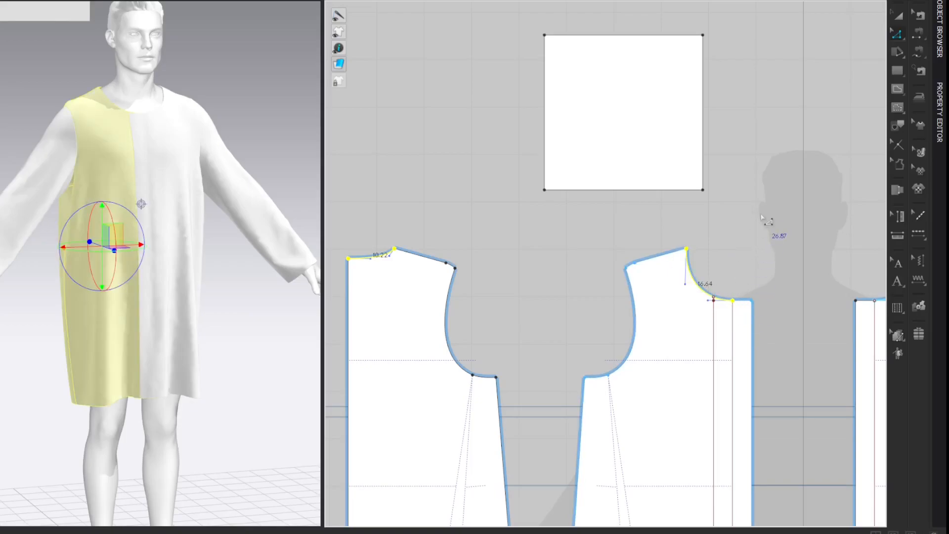
left_click(853, 39)
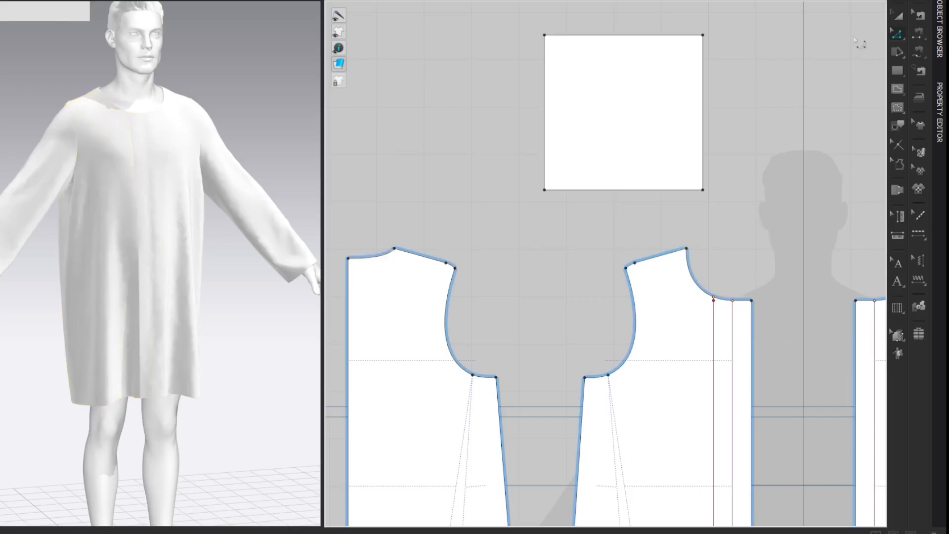
Set the rectangle's lower edge to 26.87 cm and move its upper left corner inward to make the side vertical.
left_click(670, 190)
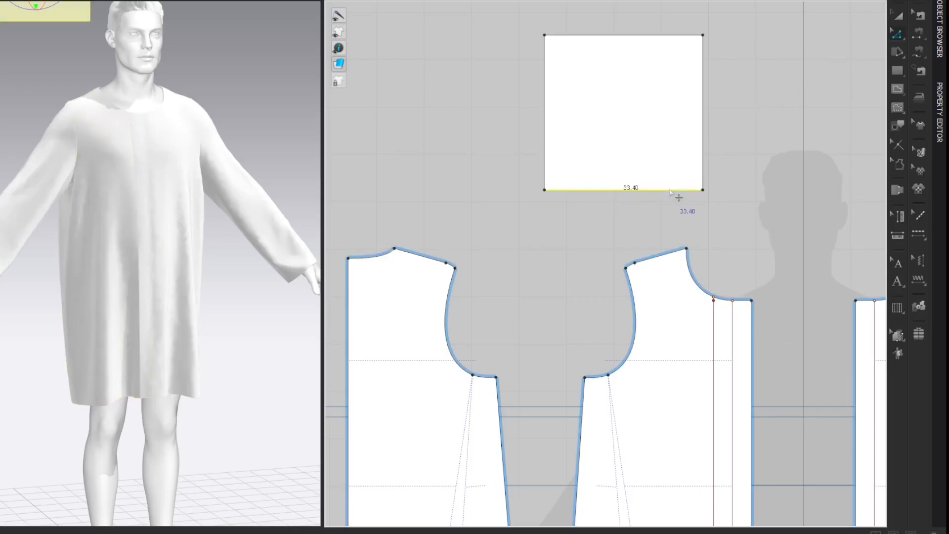
right_click(670, 191)
left_click(699, 269)
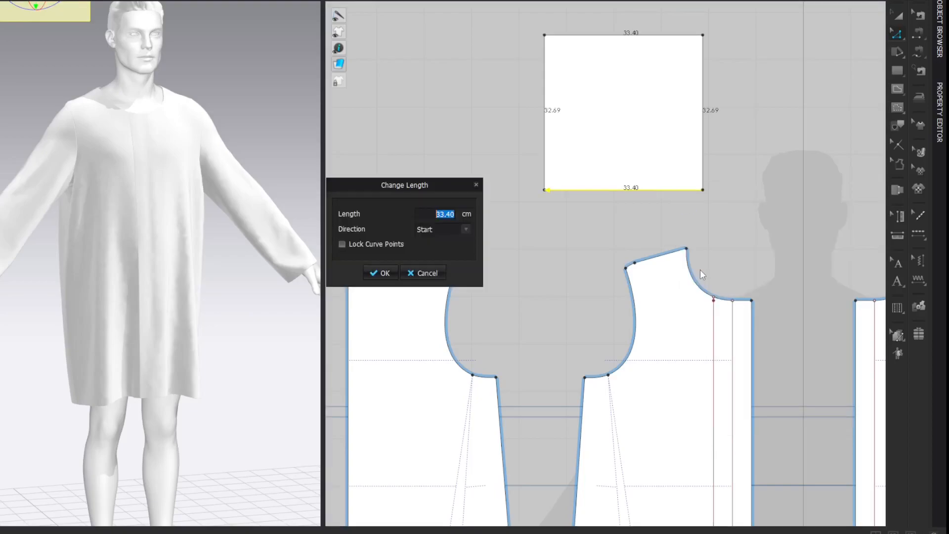
type("26.87")
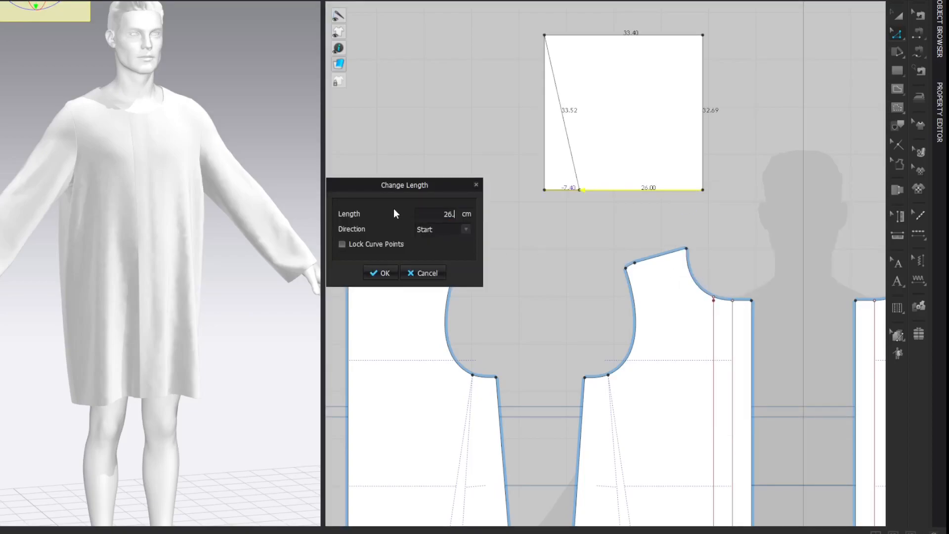
left_click(385, 272)
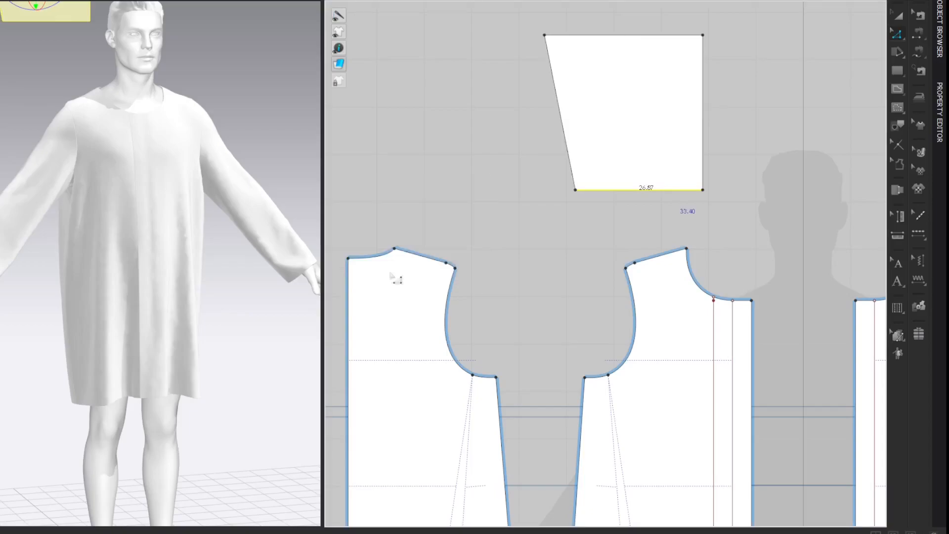
left_click_drag(544, 37, 575, 35)
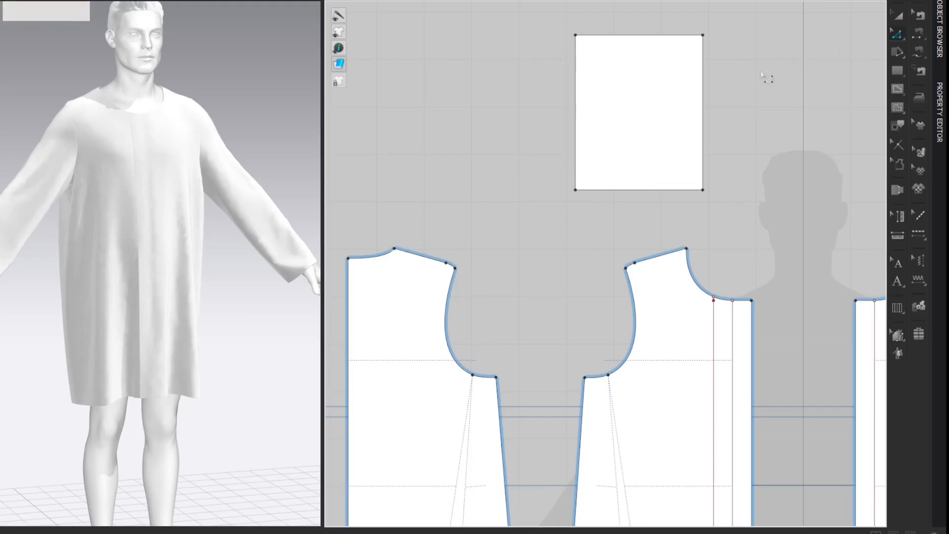
Lengthen the rectangle's right edge upward to 40 cm and raise the upper left corner to the same height.
left_click(703, 102)
right_click(703, 99)
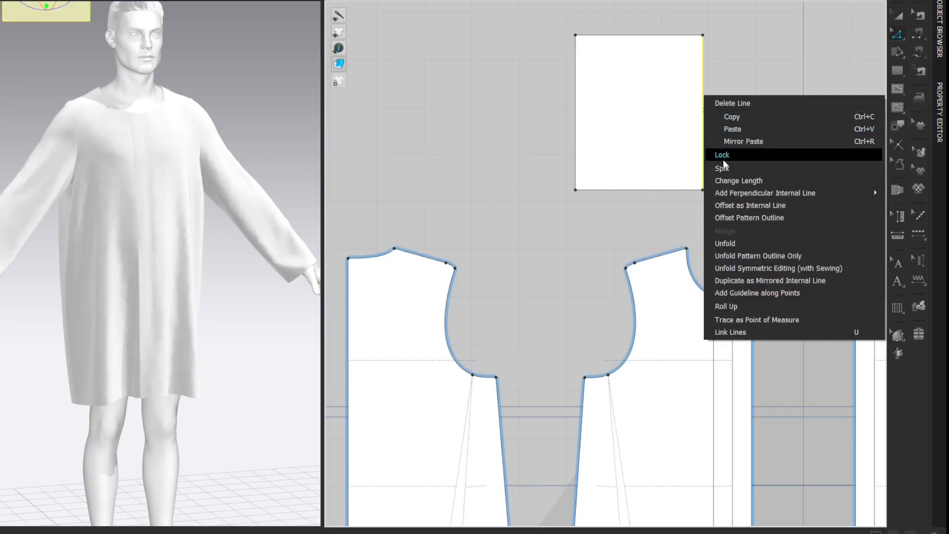
left_click(726, 181)
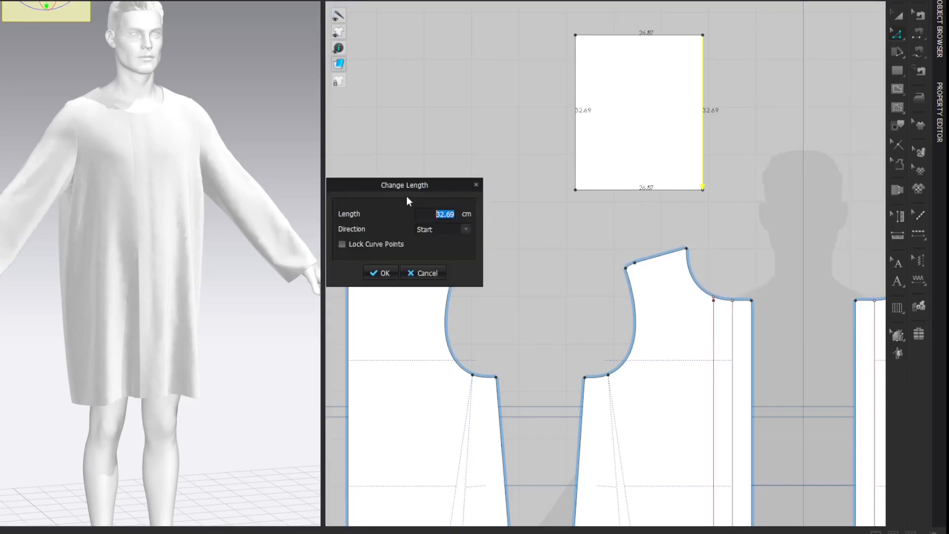
left_click(422, 252)
double_click(433, 213)
type("40")
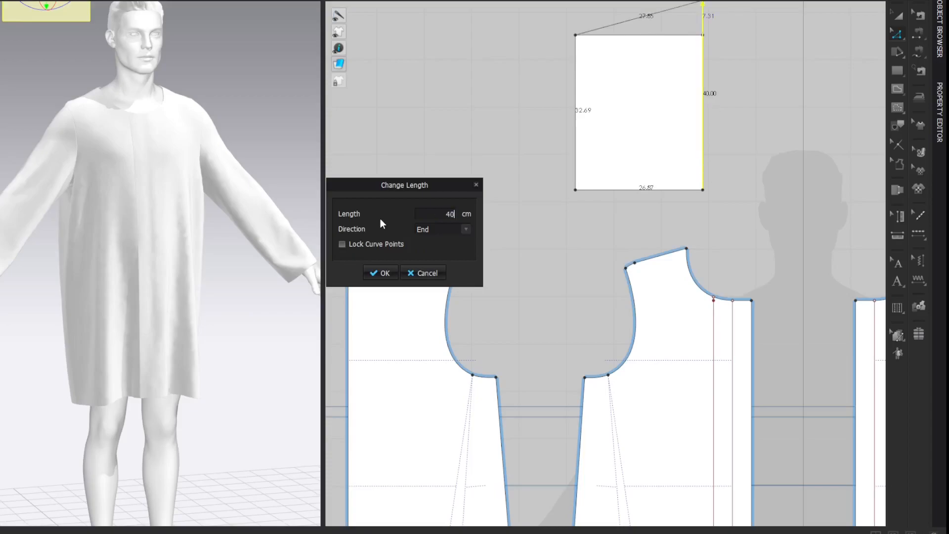
left_click(385, 273)
middle_click_drag(762, 99, 760, 129)
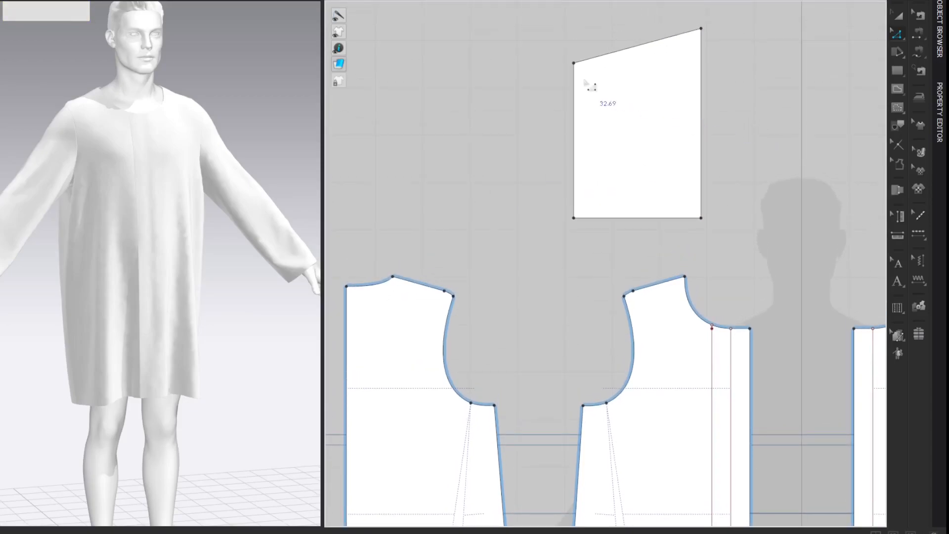
left_click_drag(573, 63, 573, 28)
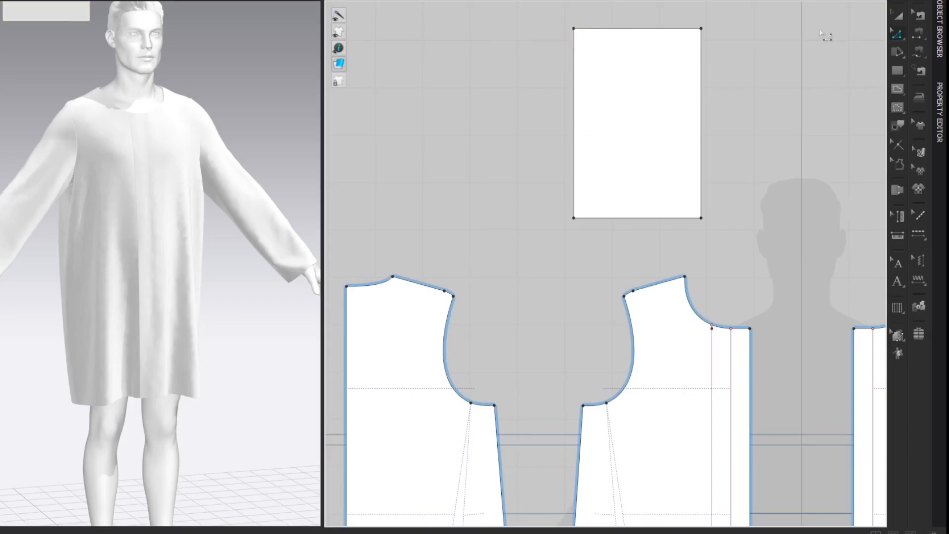
Measure the height difference between the back and front necklines, and split the rectangle's left edge 8.89 cm above its lower corner.
key("g")
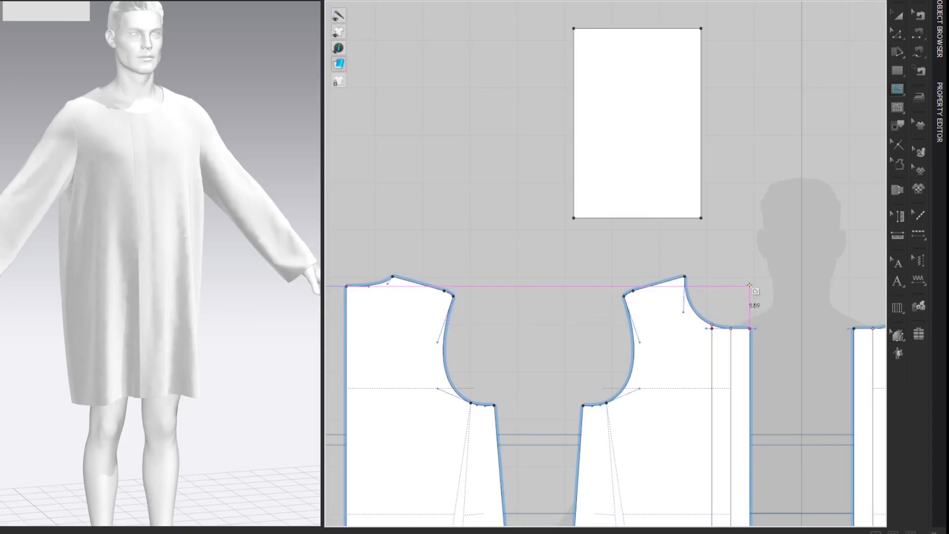
key("z")
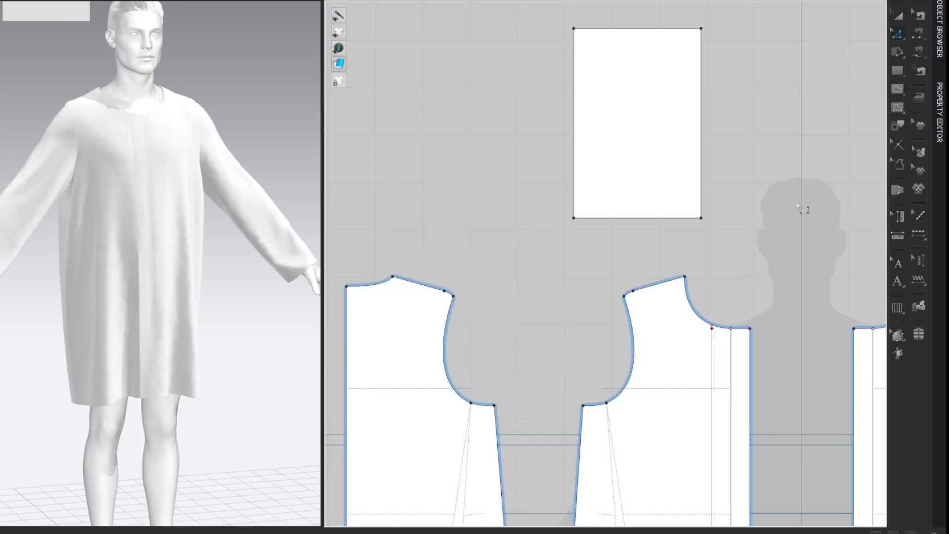
right_click(573, 212)
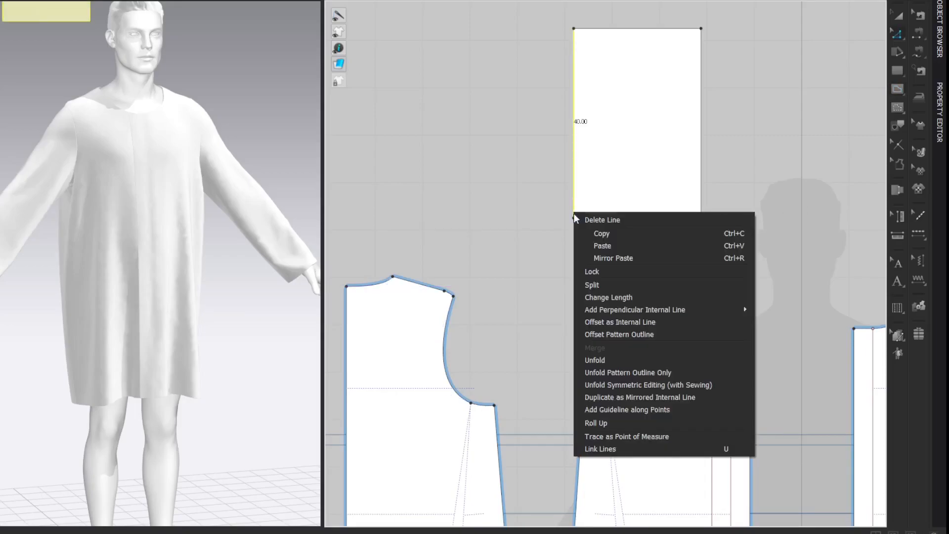
left_click(592, 282)
type("8.89")
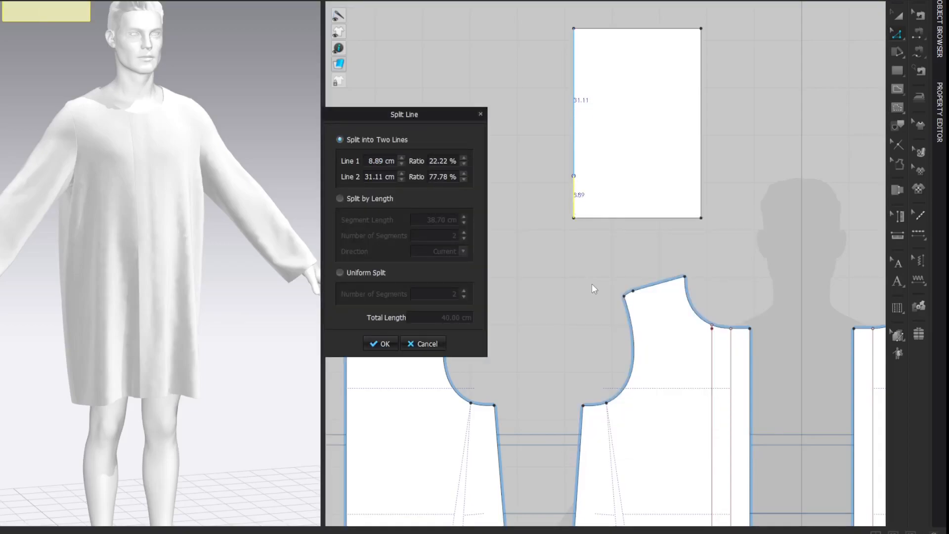
key("Return")
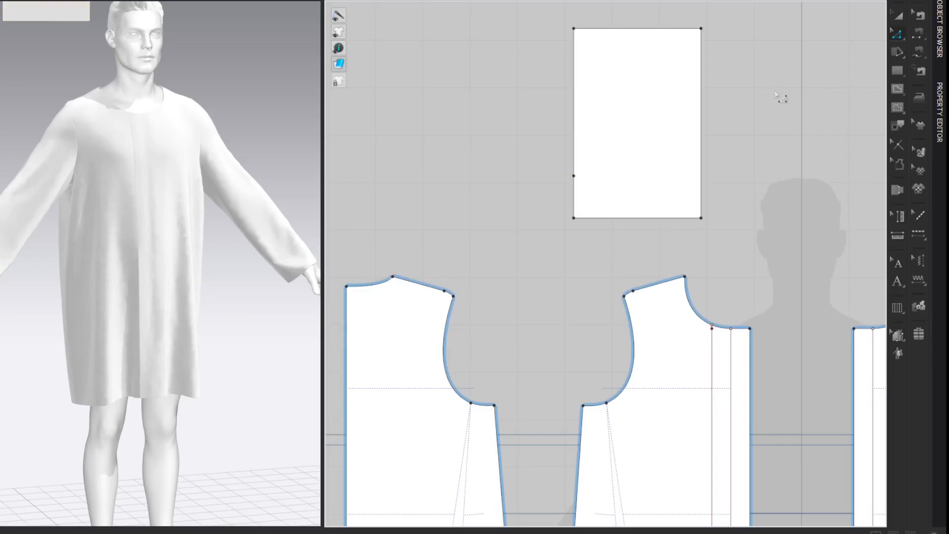
Draw a horizontal internal line 1.9 cm long into the rectangle from the split point on its left edge.
key("g")
left_click(574, 176)
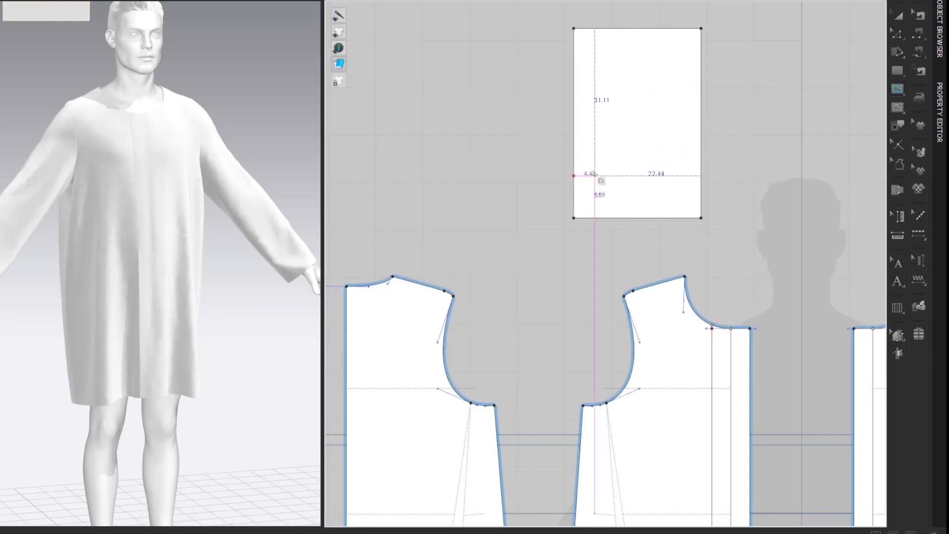
right_click(594, 176)
type("1.9")
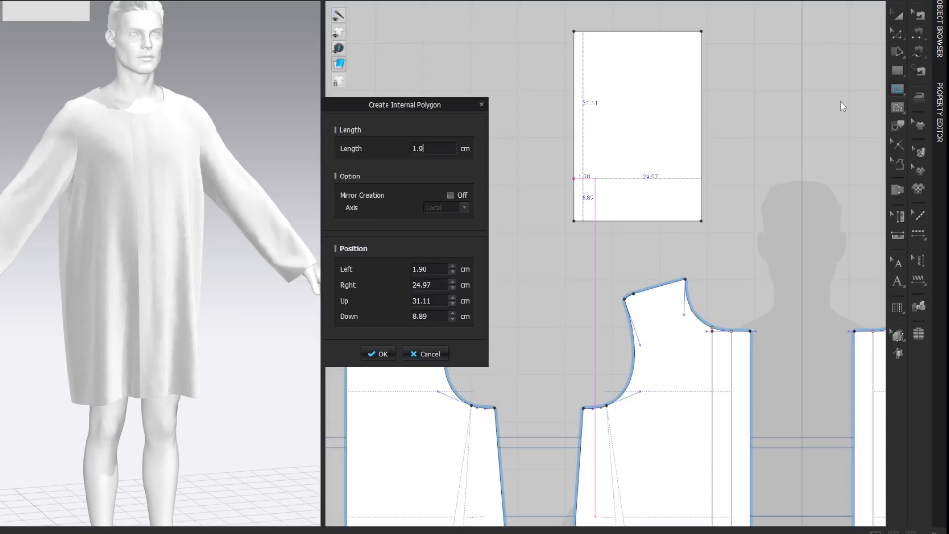
key("Return")
Draw a vertical internal line 10 cm long upward from the inner end of the 1.9 cm line.
key("z")
key("g")
left_click(579, 158)
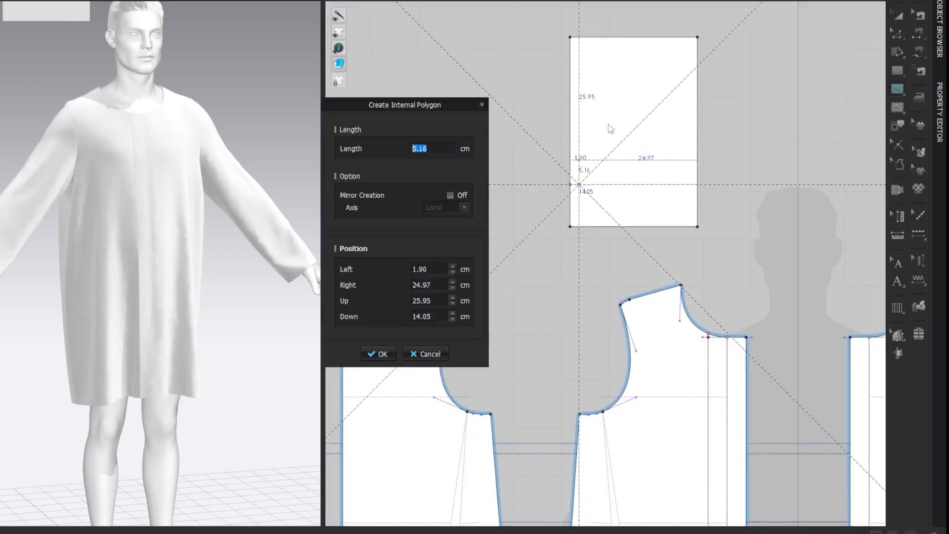
type("10")
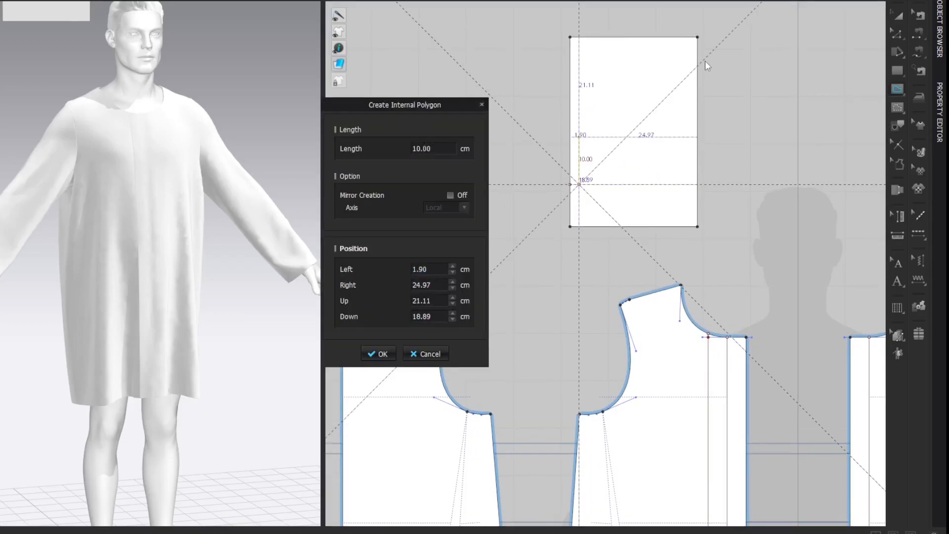
key("Return")
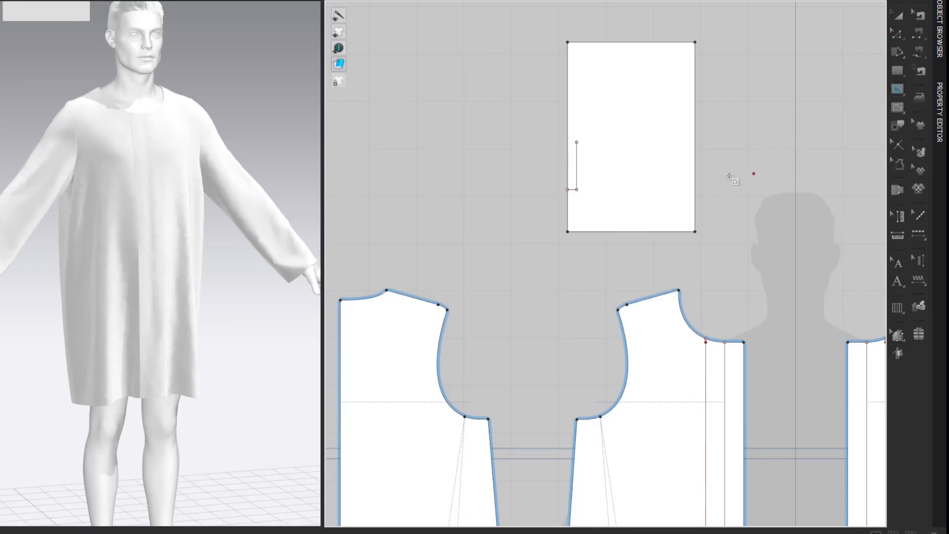
Connect the 1.9 cm line's inner end to the rectangle's lower right corner with an internal line and shape it into an S-curve.
left_click(576, 189)
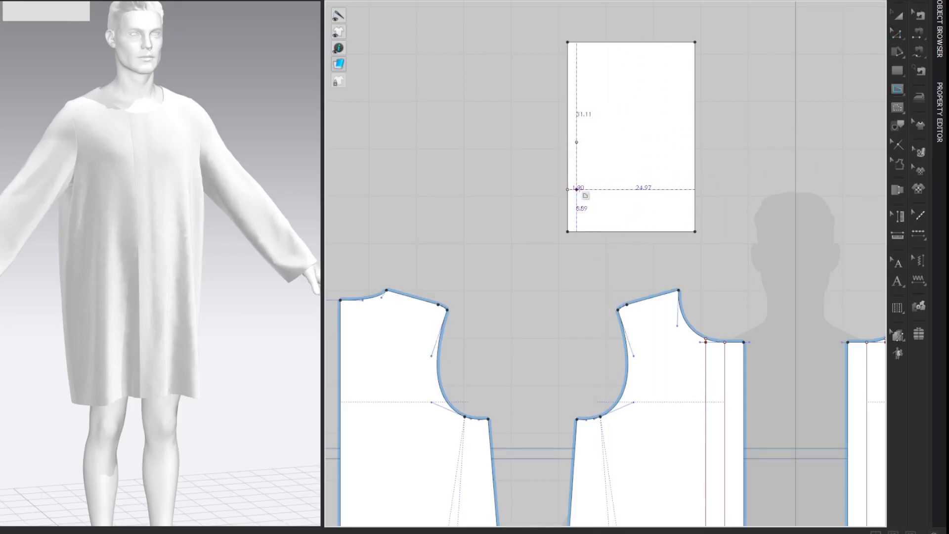
double_click(695, 231)
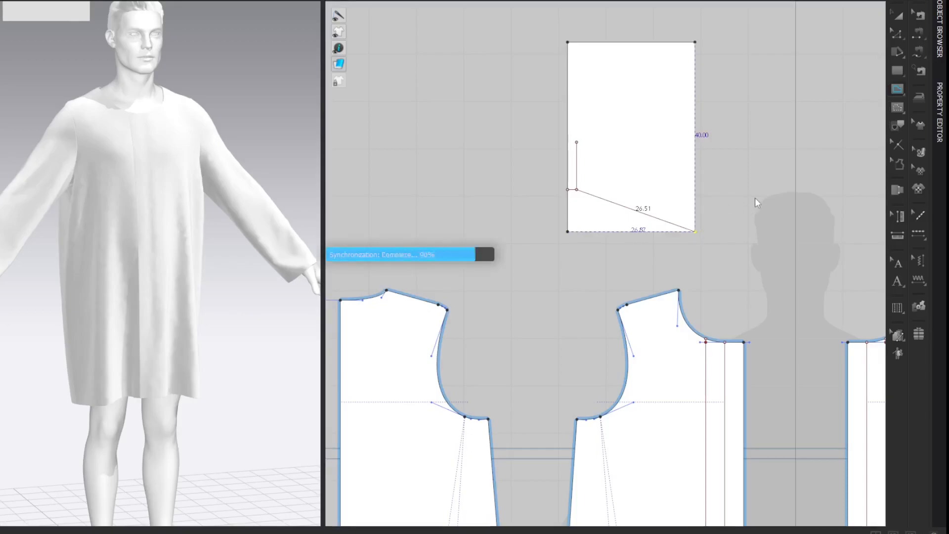
key("c")
left_click_drag(633, 212, 635, 203)
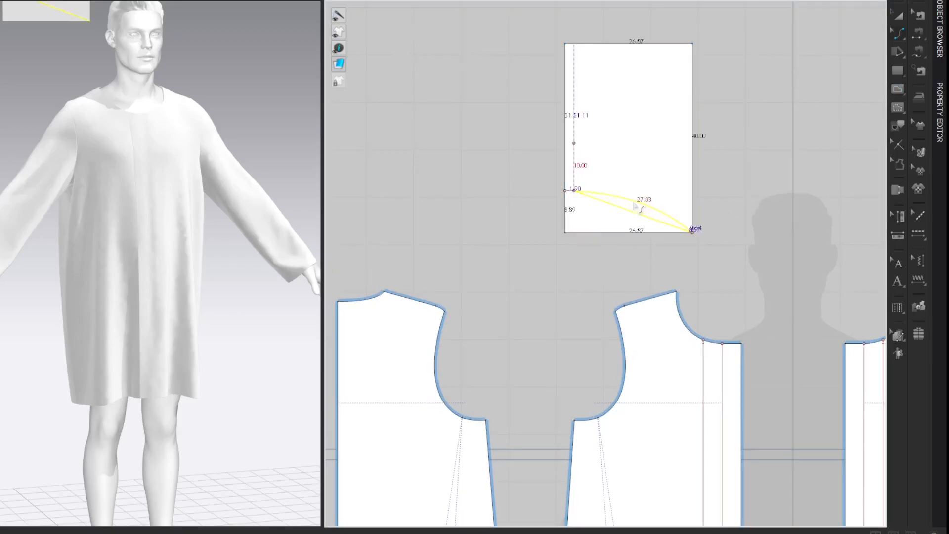
key("z")
left_click_drag(671, 213, 655, 232)
left_click_drag(632, 202, 636, 200)
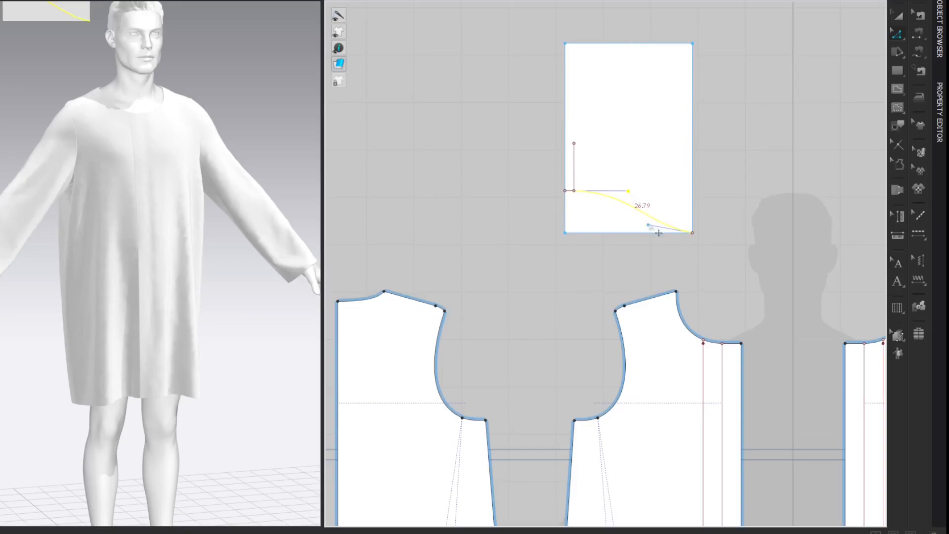
left_click(760, 148)
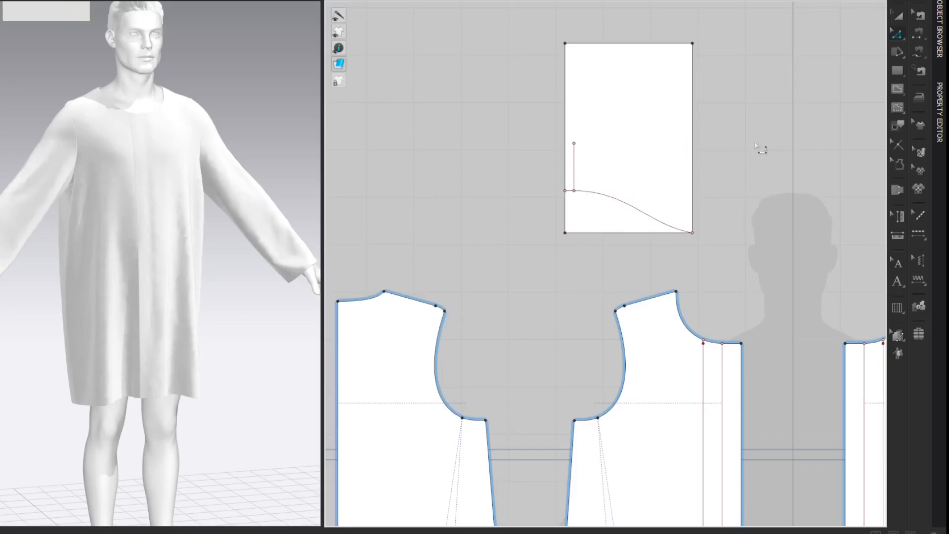
Measure the front neckline curve and split the S-shaped internal line 16.64 cm from its lower right end.
left_click(685, 324)
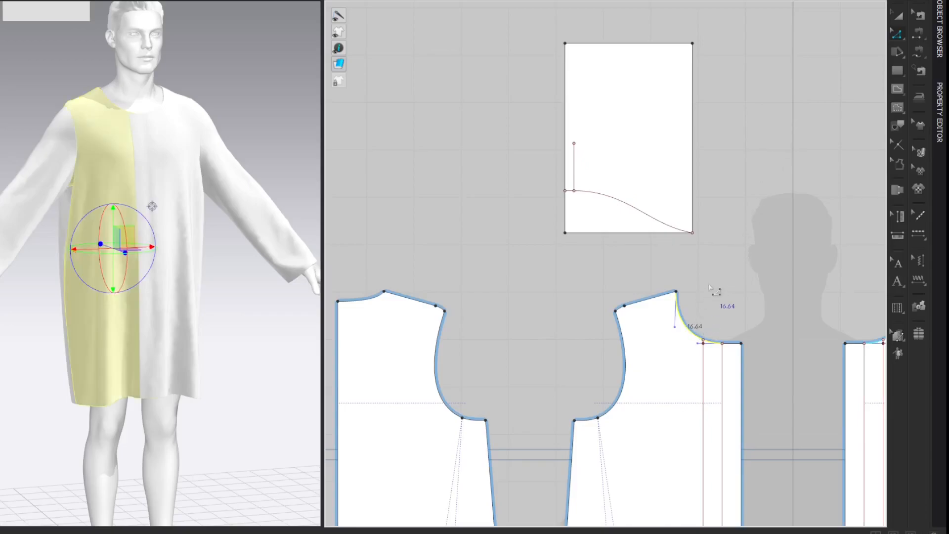
right_click(664, 225)
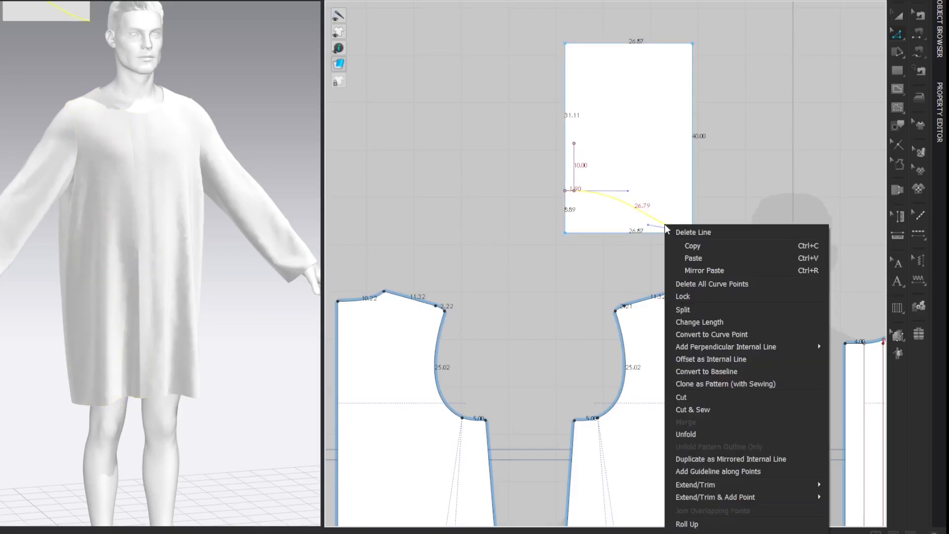
left_click(675, 310)
type("16.64")
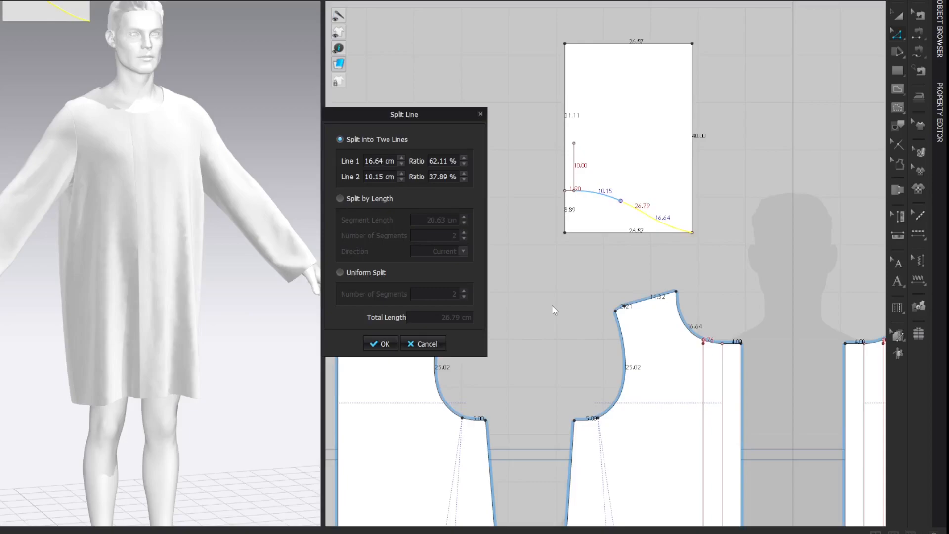
key("Return")
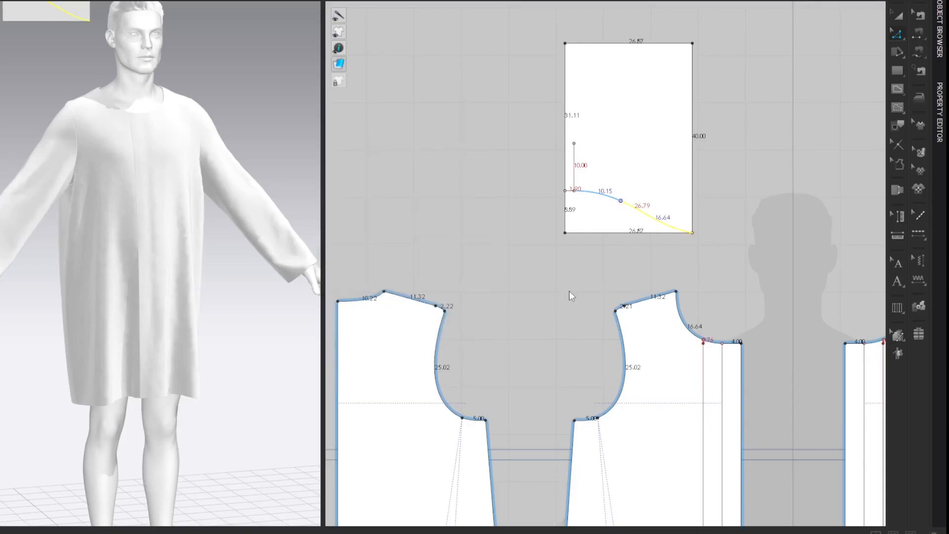
Extend the hood neckline curve outward from the rectangle's lower right corner with a reversed 4 cm internal line at 180°.
left_click(807, 213)
key("shift+z")
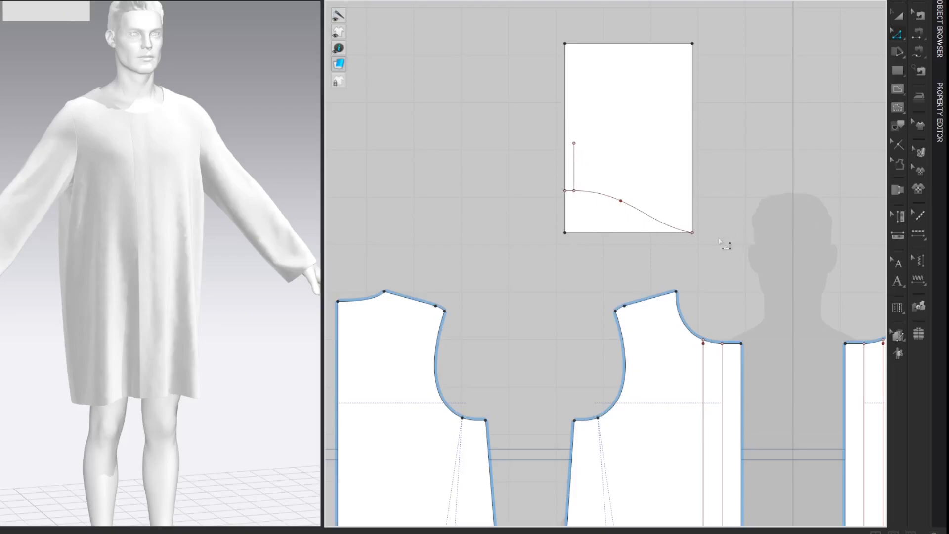
right_click(692, 233)
mouse_move(736, 290)
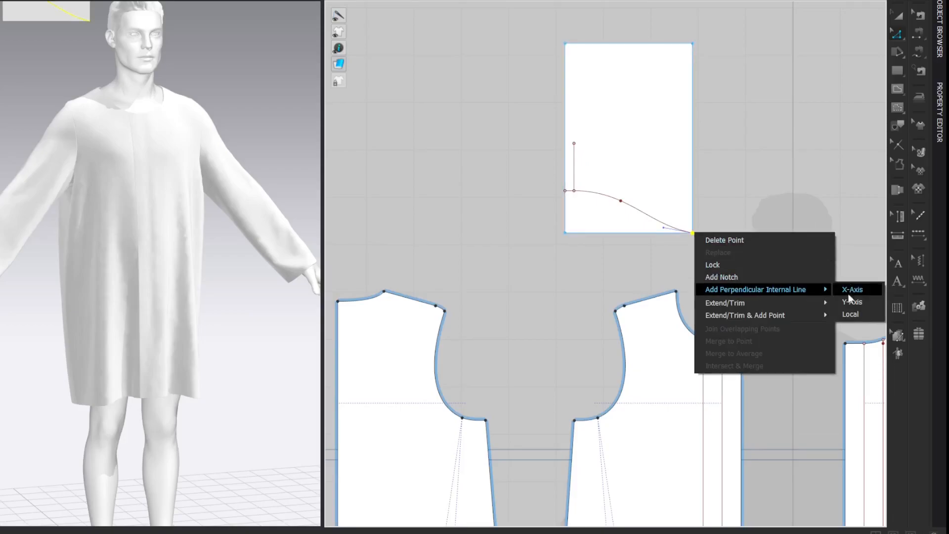
left_click(843, 314)
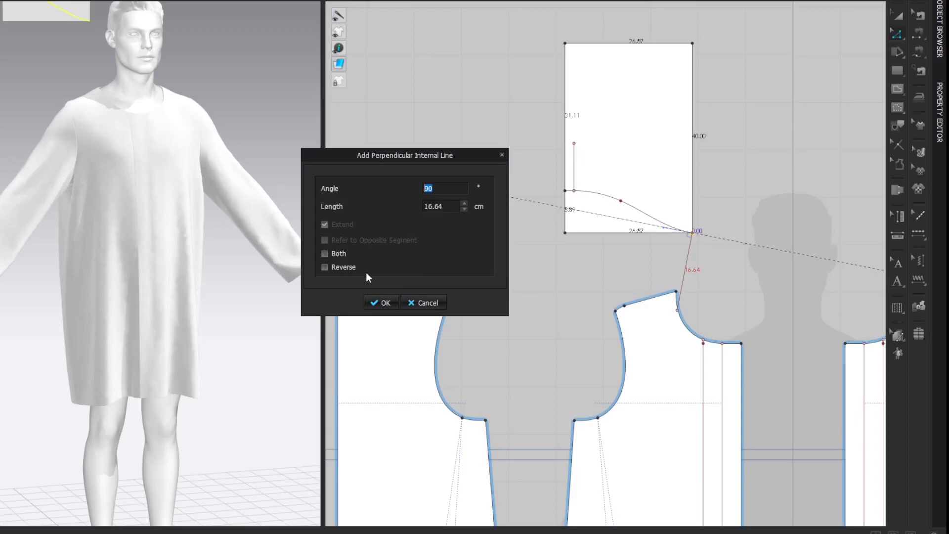
left_click(324, 267)
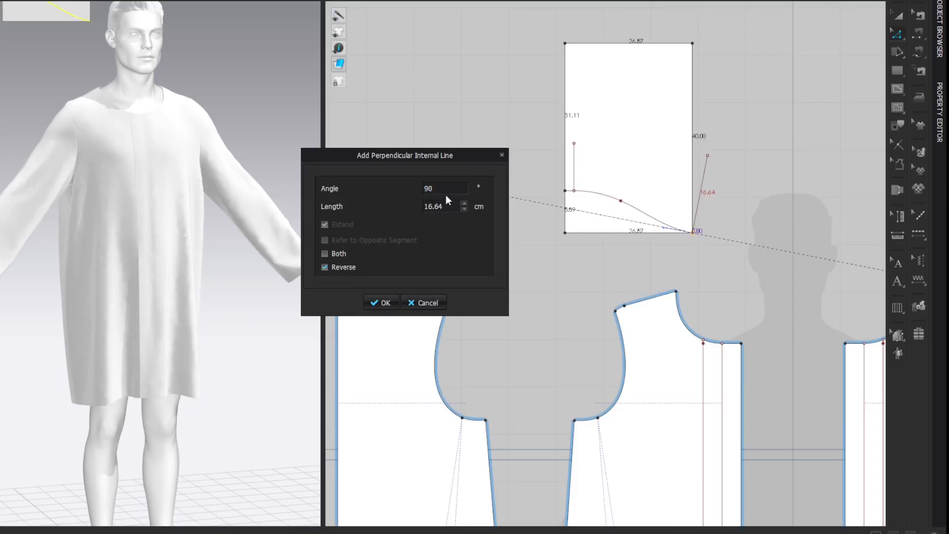
double_click(452, 207)
type("4")
double_click(446, 187)
type("0180")
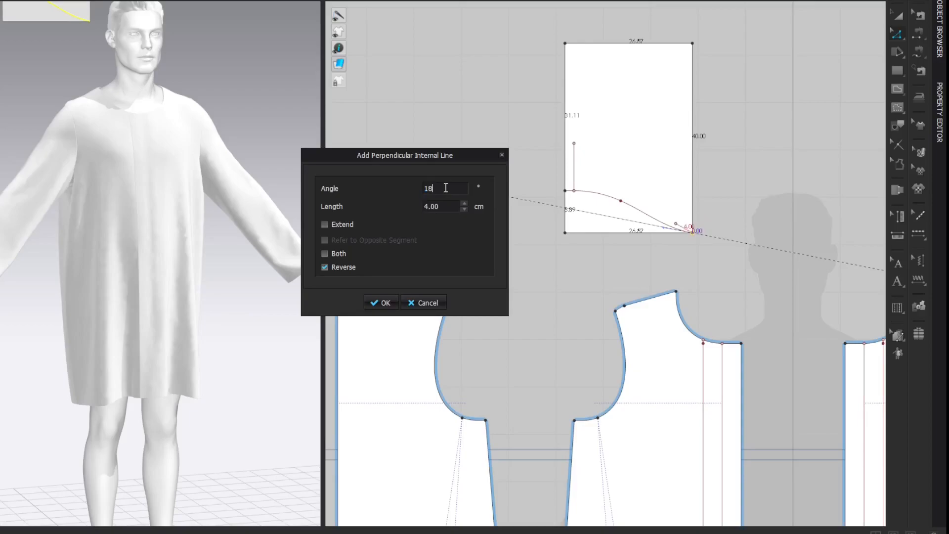
left_click(381, 302)
left_click(837, 157)
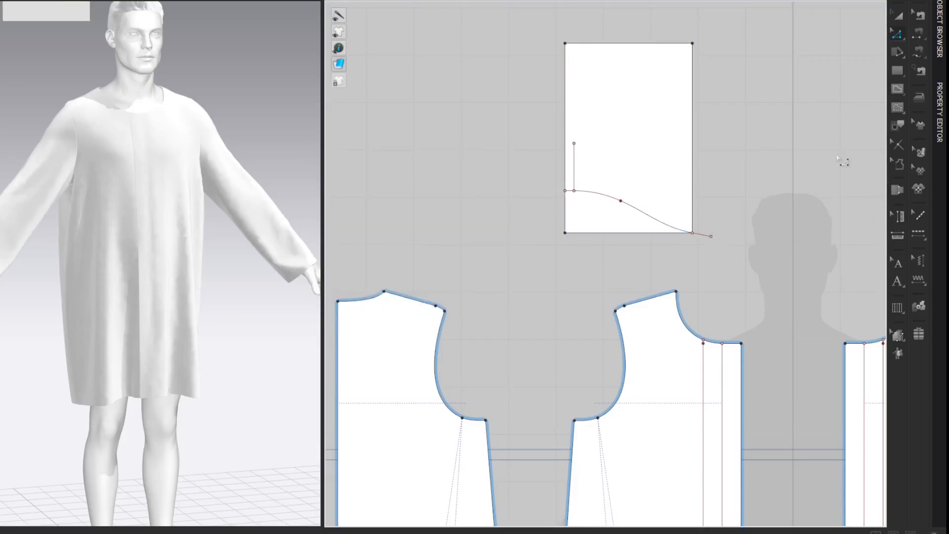
Add a reversed 7 cm perpendicular internal line at 90° going upward from the outer end of the 4 cm neckline extension.
right_click(710, 236)
mouse_move(761, 293)
left_click(866, 318)
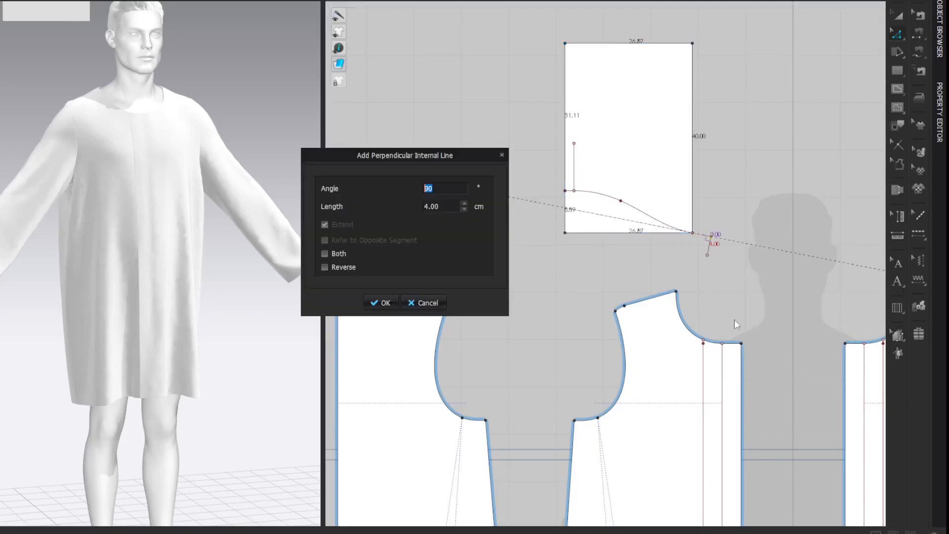
left_click(325, 268)
left_click(447, 206)
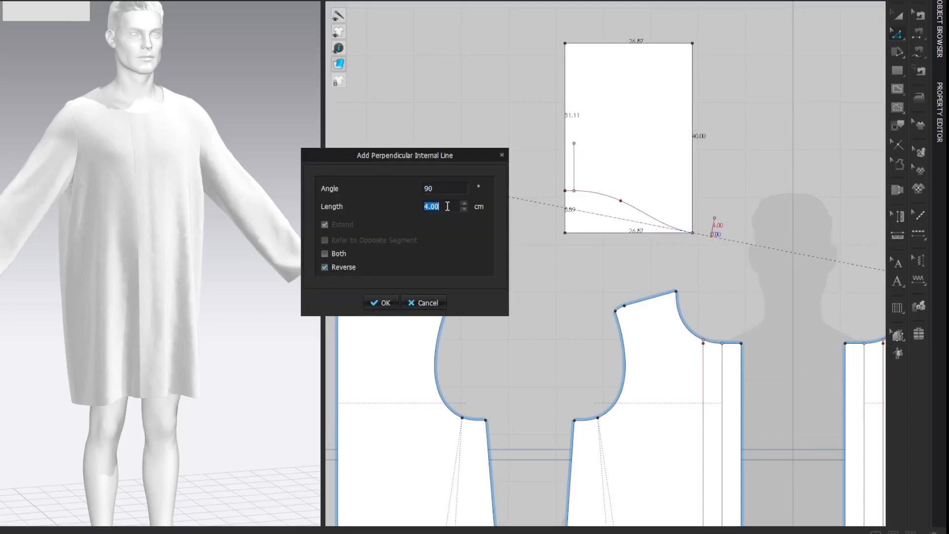
type("7")
key("Return")
left_click(786, 156)
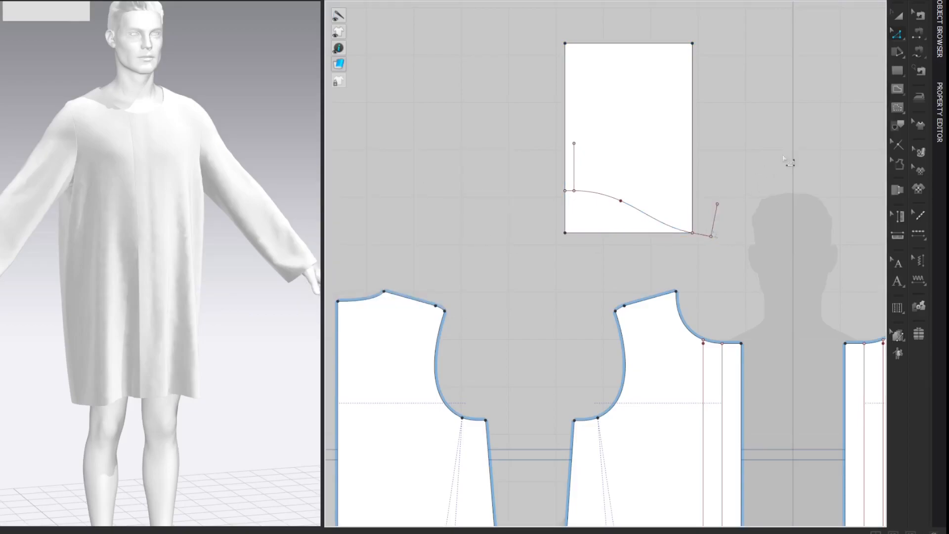
Add a reversed 4 cm perpendicular internal line at 90° from the upper end of the 7 cm line, pointing toward the rectangle.
right_click(717, 205)
mouse_move(773, 263)
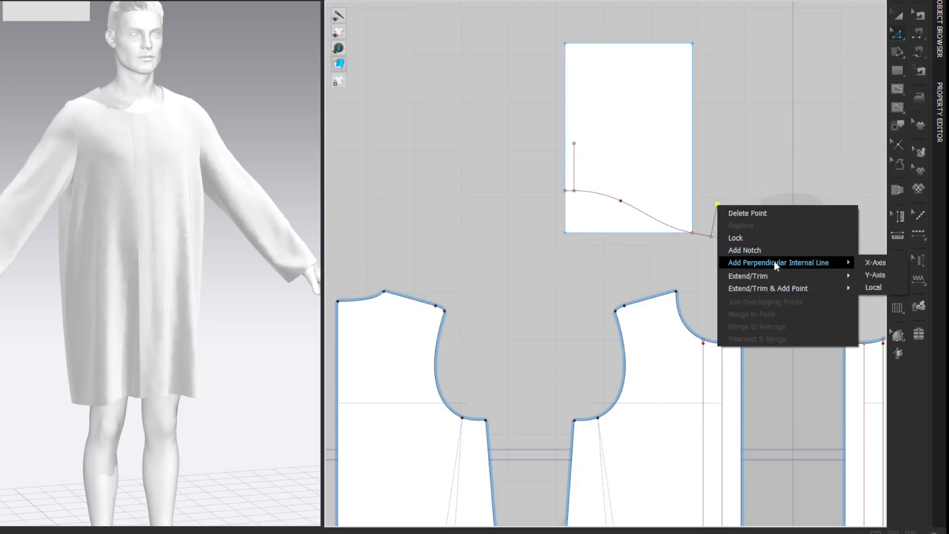
left_click(865, 285)
left_click(325, 266)
double_click(452, 206)
type("4")
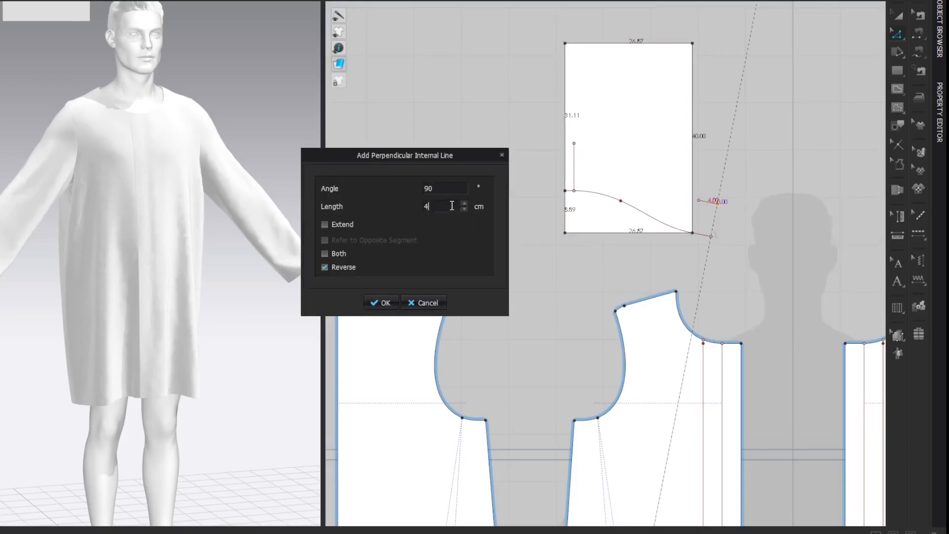
key("Return")
left_click(815, 131)
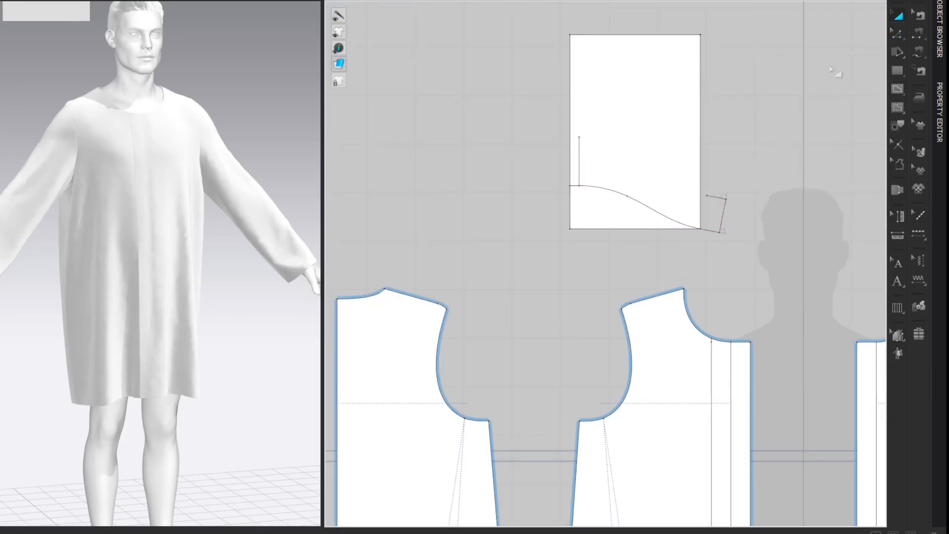
Split the rectangle's right edge 5 cm below its upper corner.
right_click(704, 58)
left_click(731, 132)
type("5")
key("Return")
key("Return")
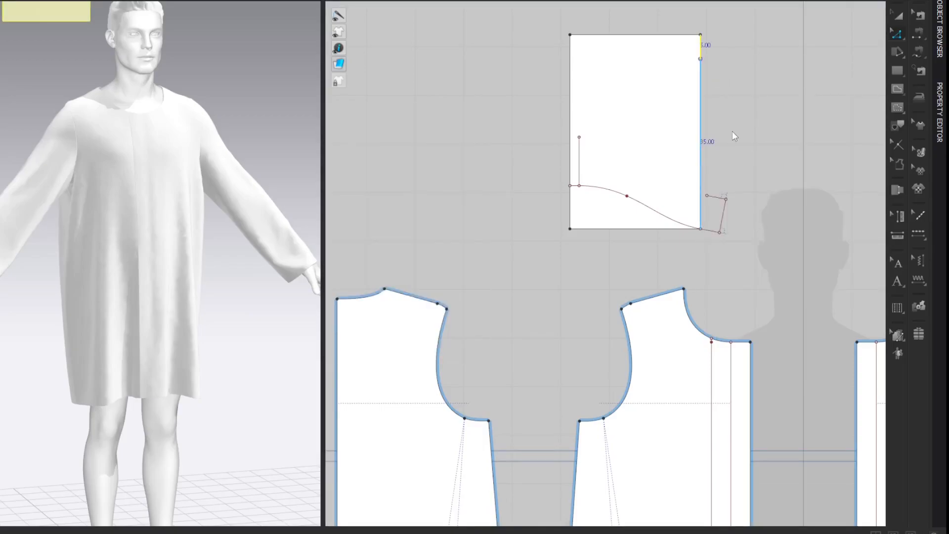
left_click(797, 102)
Draw a horizontal internal line 5 cm long outward from the new split point on the rectangle's right edge.
key("g")
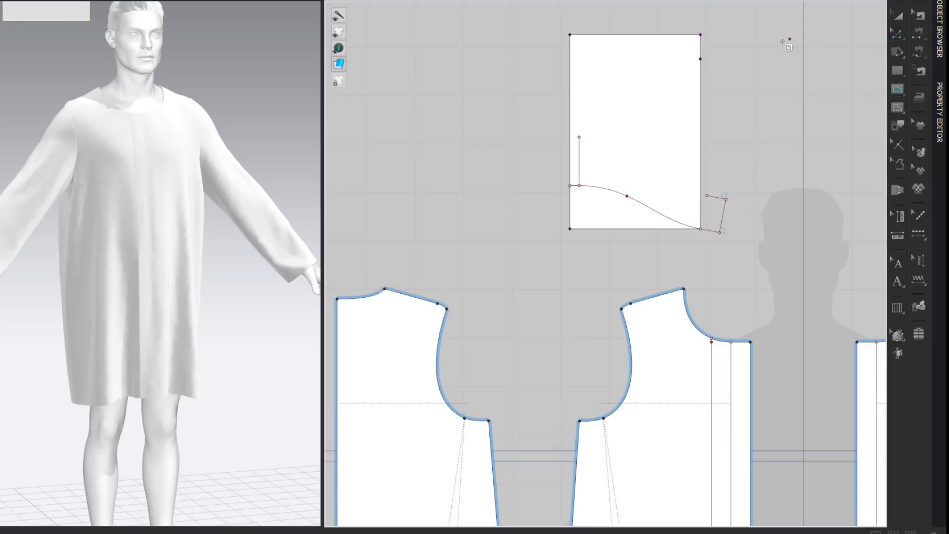
left_click(701, 59)
right_click(710, 59)
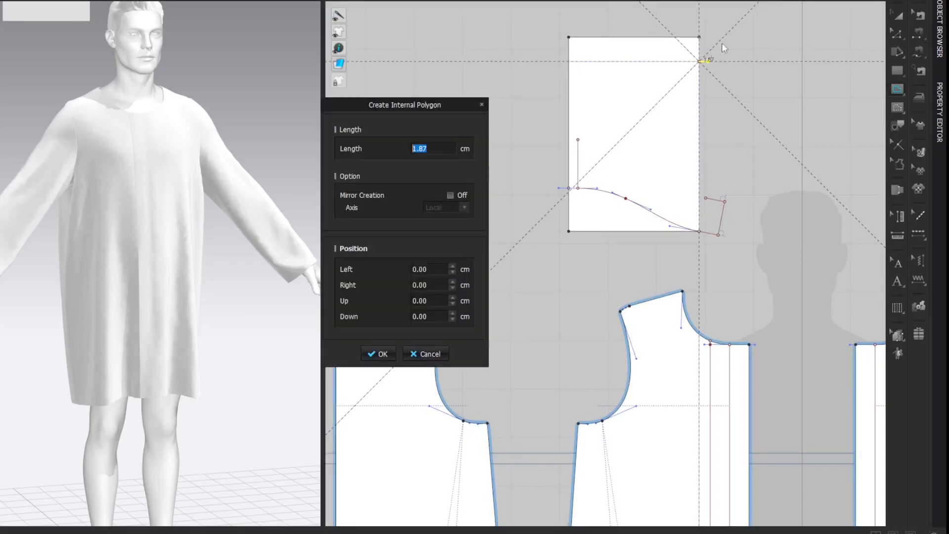
type("5")
key("Return")
key("Return")
middle_click_drag(726, 41, 725, 46)
key("z")
left_click(784, 70)
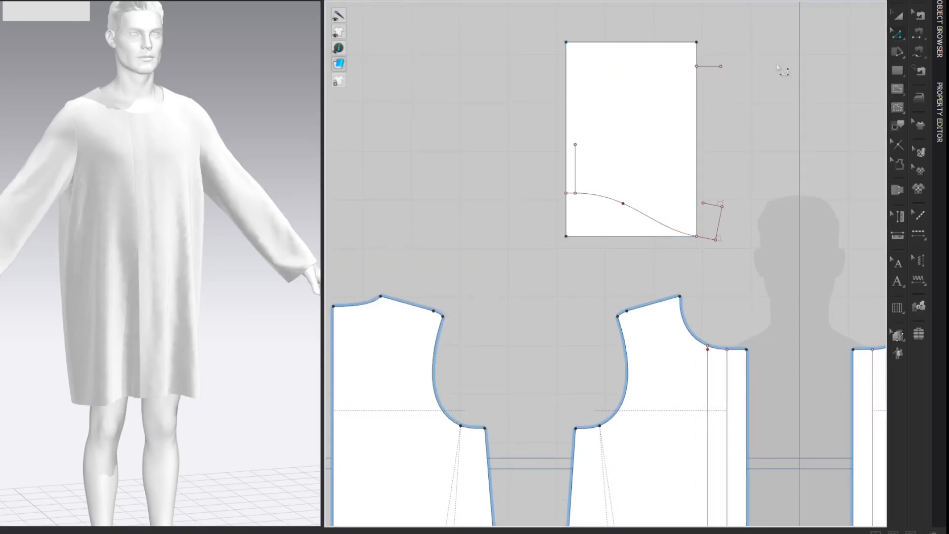
Connect the outer end of the 5 cm line to the inner end of the upper 4 cm line and curve it inward as the face opening.
middle_click_drag(784, 68, 787, 60)
key("g")
left_click(724, 58)
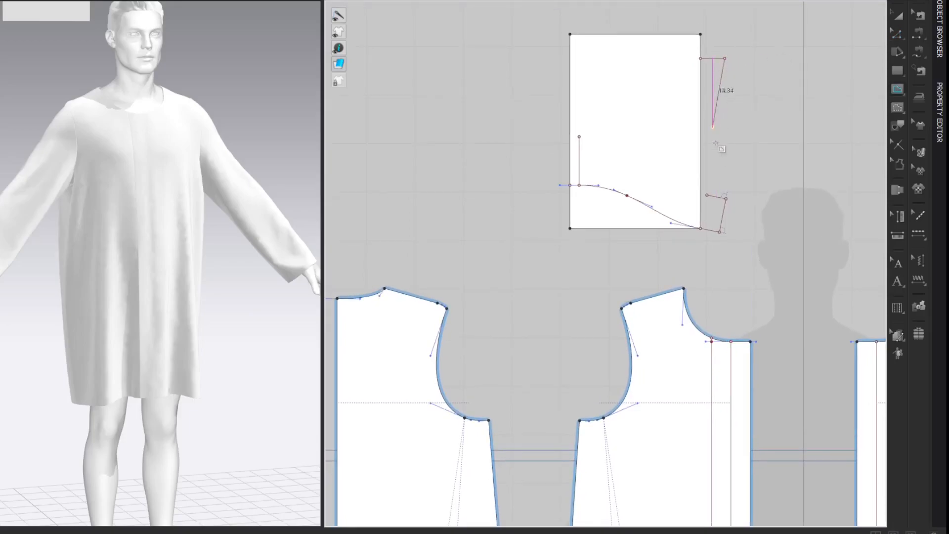
double_click(706, 195)
key("c")
left_click_drag(707, 169, 696, 179)
key("z")
left_click(779, 110)
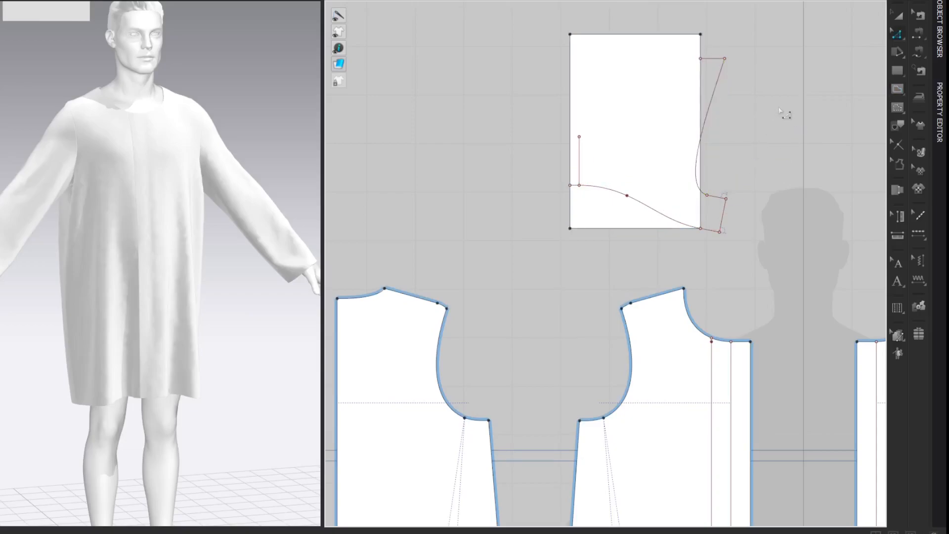
Connect the 5 cm line's outer end to the top of the 10 cm vertical line and shape it into the hood's rounded crown.
key("g")
left_click(725, 58)
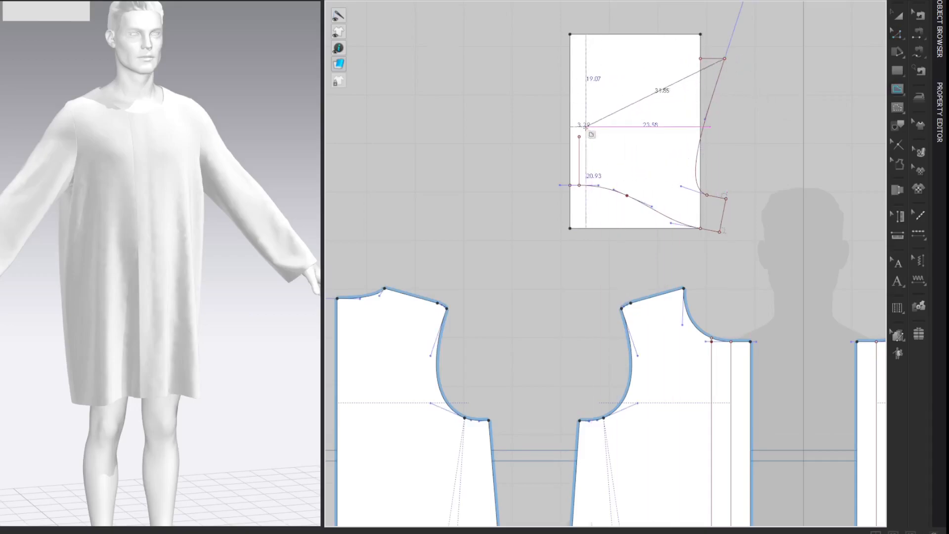
double_click(579, 136)
key("c")
left_click_drag(660, 95, 581, 44)
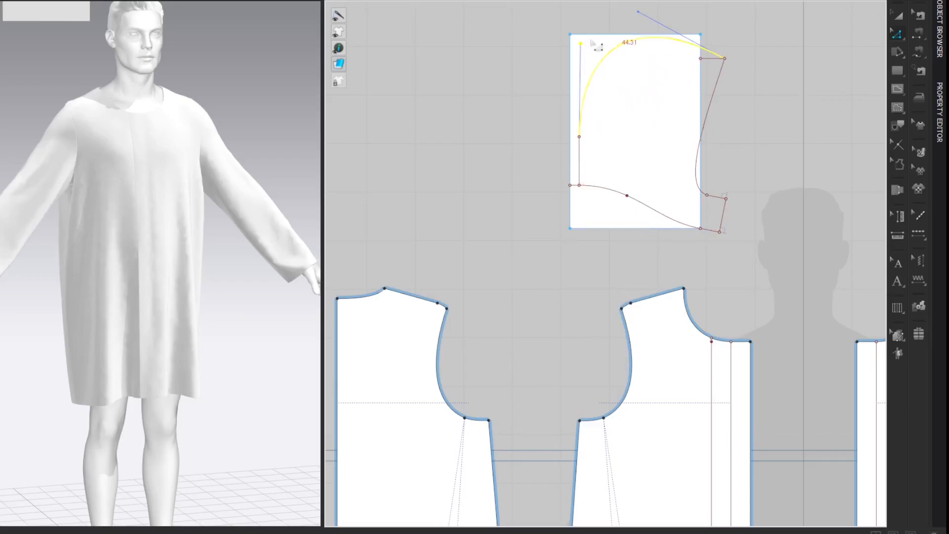
middle_click_drag(639, 16, 633, 68)
mouse_move(631, 65)
left_mouse_down()
mouse_move(615, 55)
mouse_move(623, 66)
left_mouse_up()
middle_click_drag(758, 114, 776, 60)
left_click(830, 58)
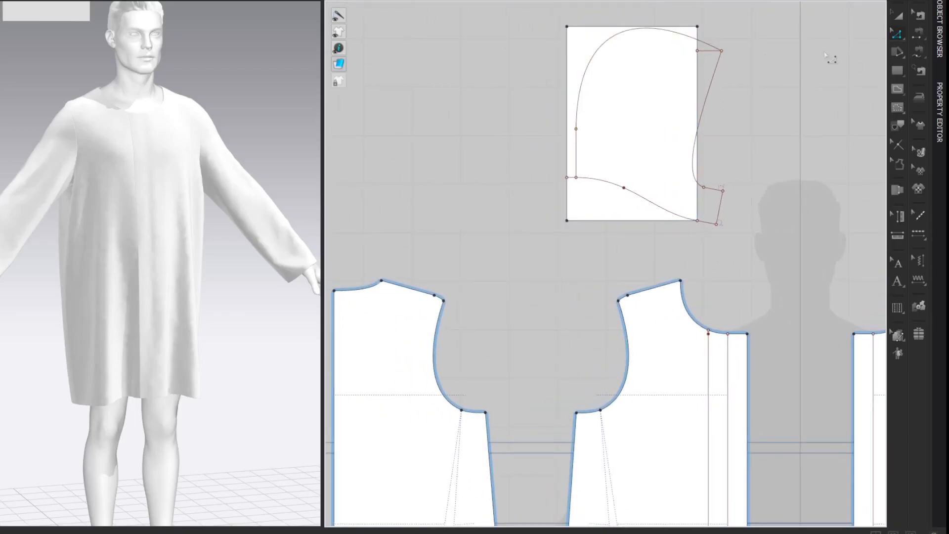
Move the rectangle with the hood draft above the sleeve pieces and deactivate it.
key("a")
scroll(821, 84, "down", 2)
left_click(724, 102)
middle_click_drag(839, 115, 885, 123)
left_click_drag(762, 101, 435, 73)
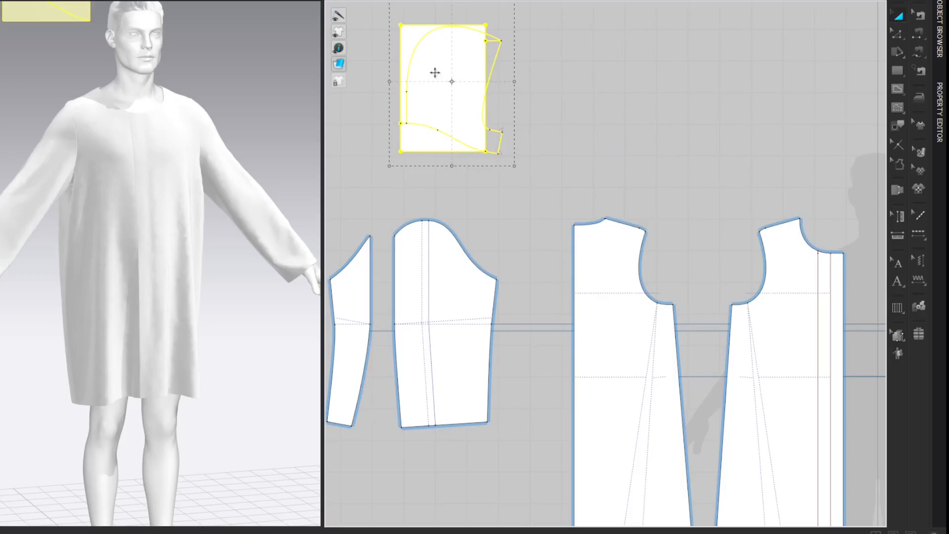
right_click(434, 73)
left_click(505, 379)
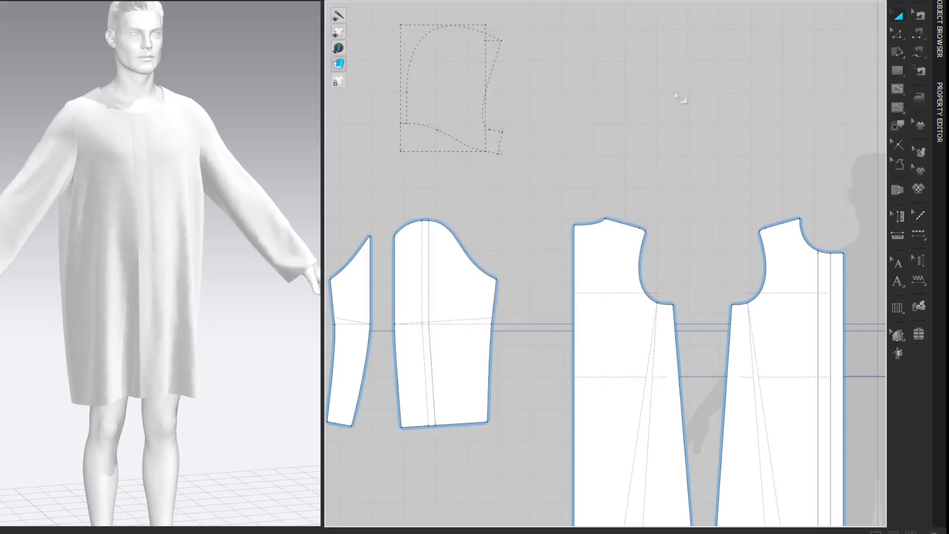
Trace the hood outline as a separate pattern piece above the front panel, without the leftover line stubs.
key("i")
left_click(494, 66)
left_click(498, 129, "shift")
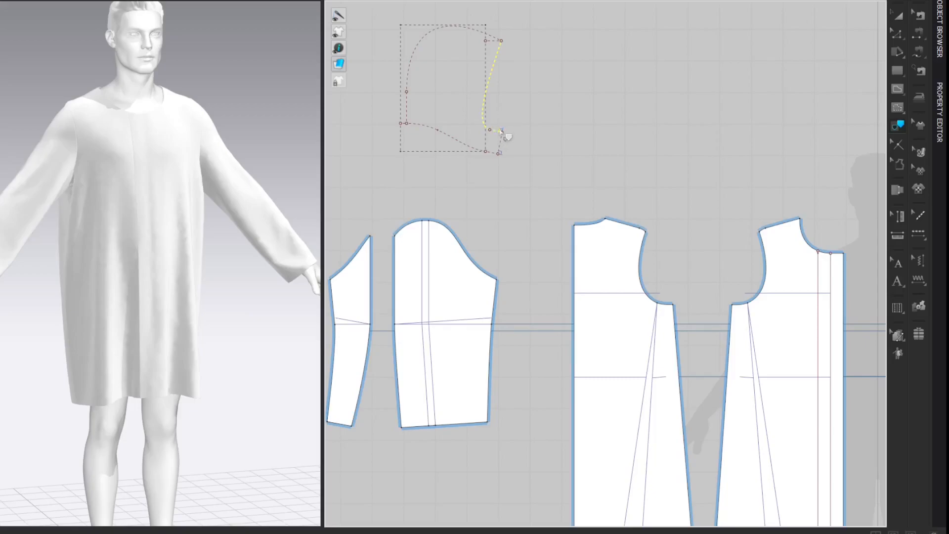
left_click(500, 143, "shift")
left_click(462, 142, "shift")
left_click(408, 107, "shift")
left_click(408, 63, "shift")
right_click(414, 55)
left_click(423, 61)
middle_click_drag(714, 107, 432, 91)
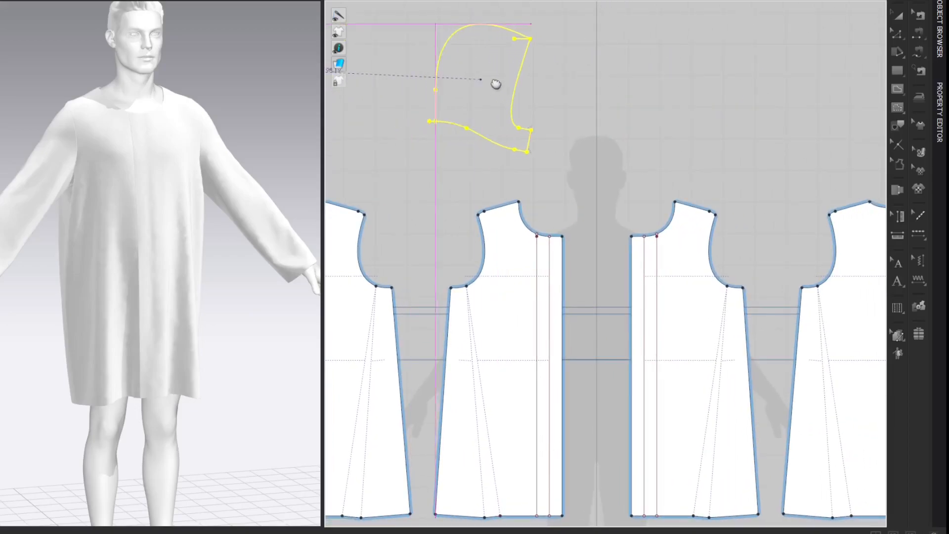
left_click(498, 83)
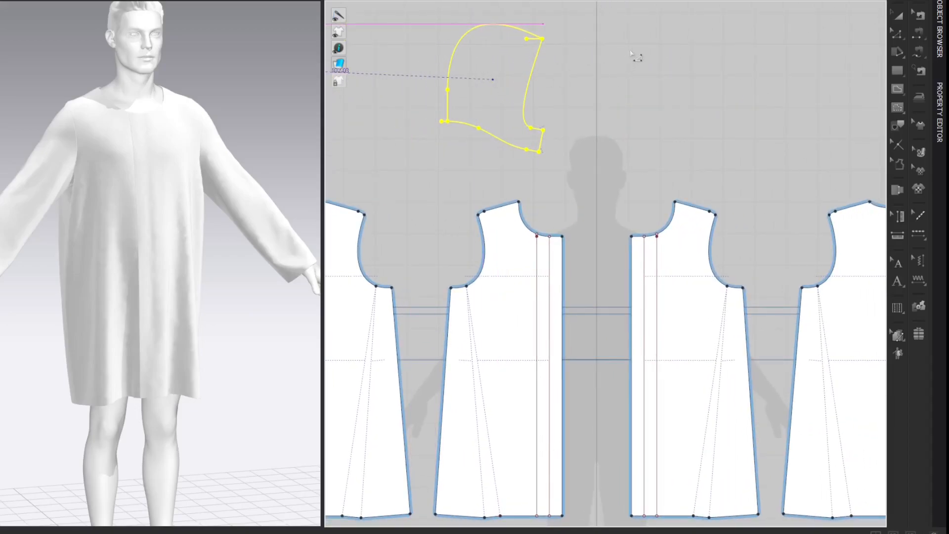
key("z")
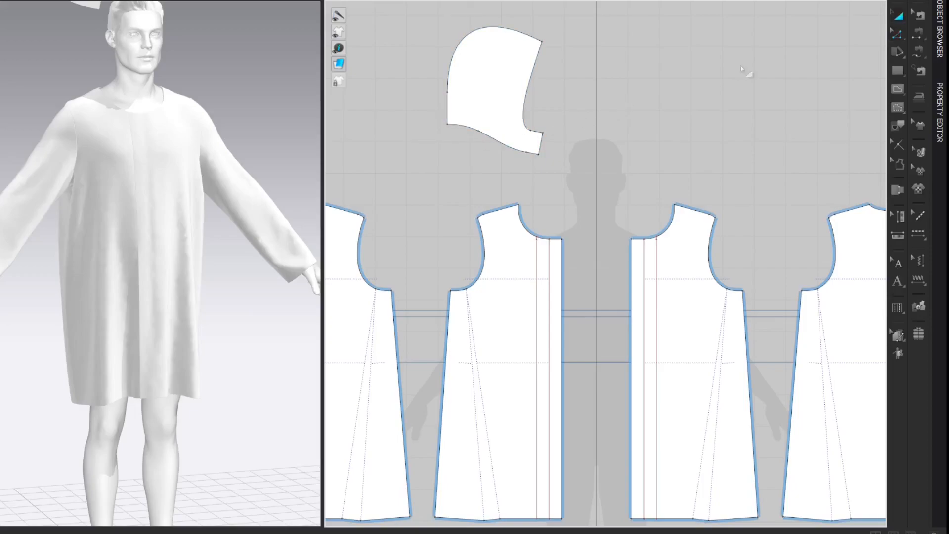
Draw a straight internal line across the hood from the top of its crown to the middle point on its neckline.
key("g")
left_click(489, 27)
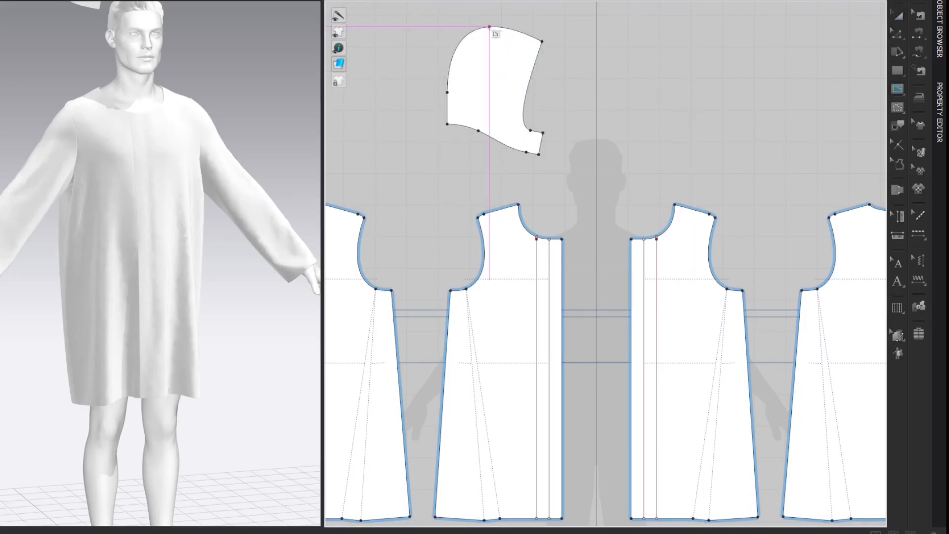
left_click(478, 131)
double_click(479, 130)
left_click(737, 74)
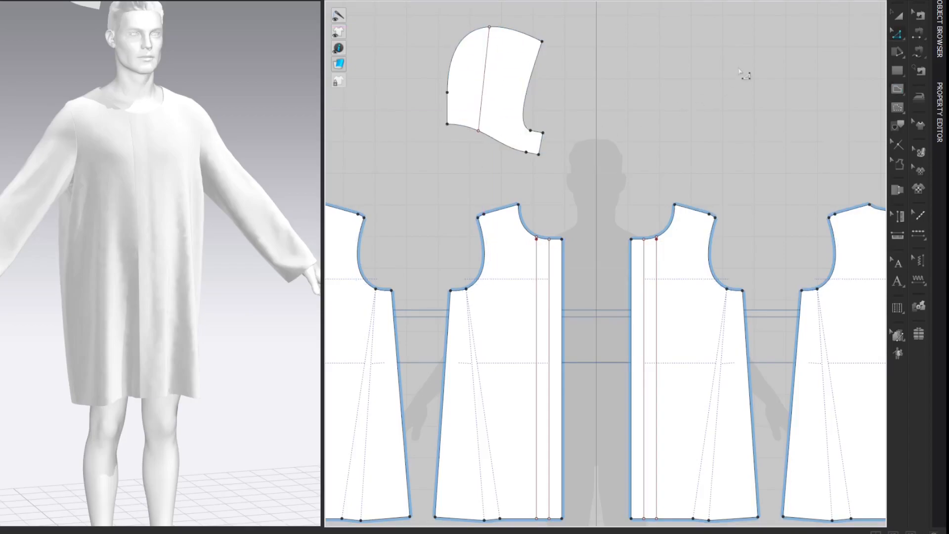
Spread the front part of the hood along the internal line by 8.5 cm at the crown, pivoting on the neckline point.
left_click(893, 52)
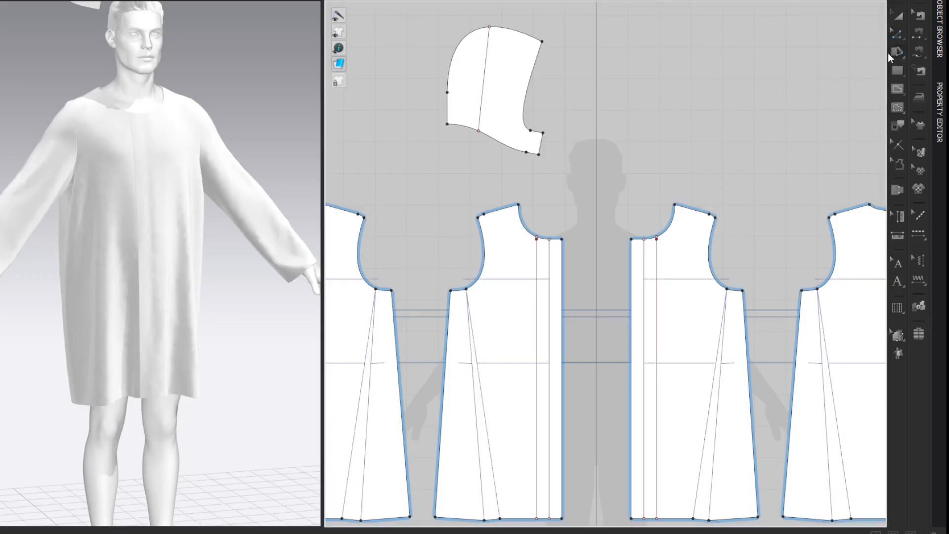
left_click(499, 56)
right_click(503, 59)
type("8.5")
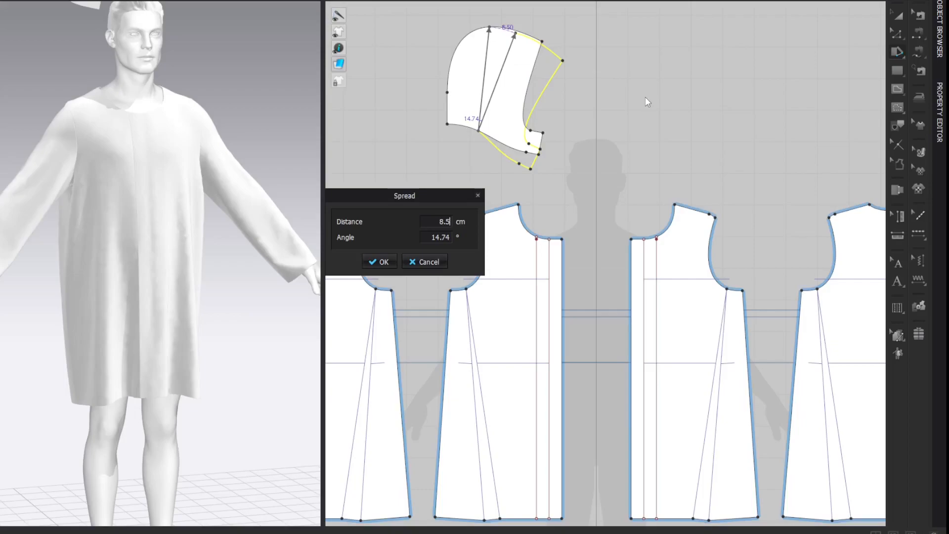
key("Return")
Delete the extra point on the hood's upper edge beside the crown and bend that edge into a smooth convex curve.
key("z")
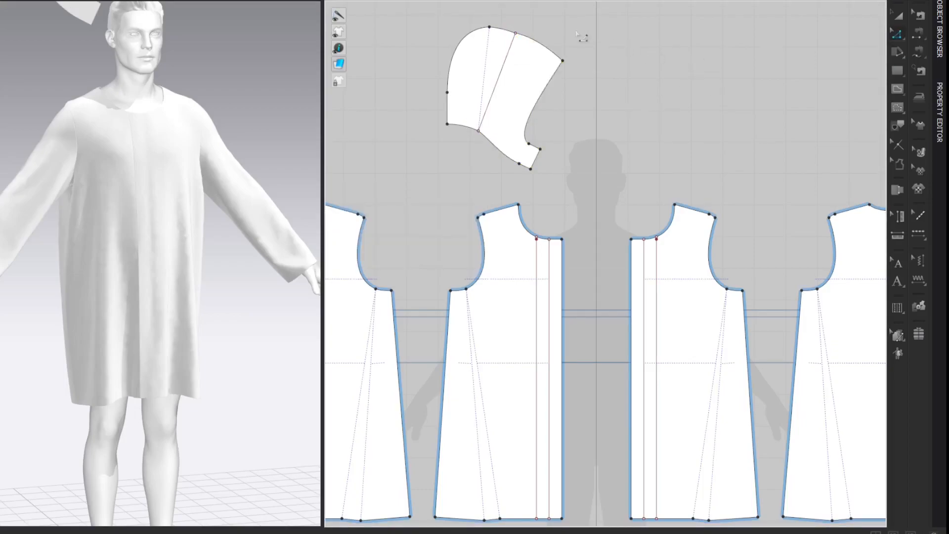
left_click(527, 67)
key("Delete")
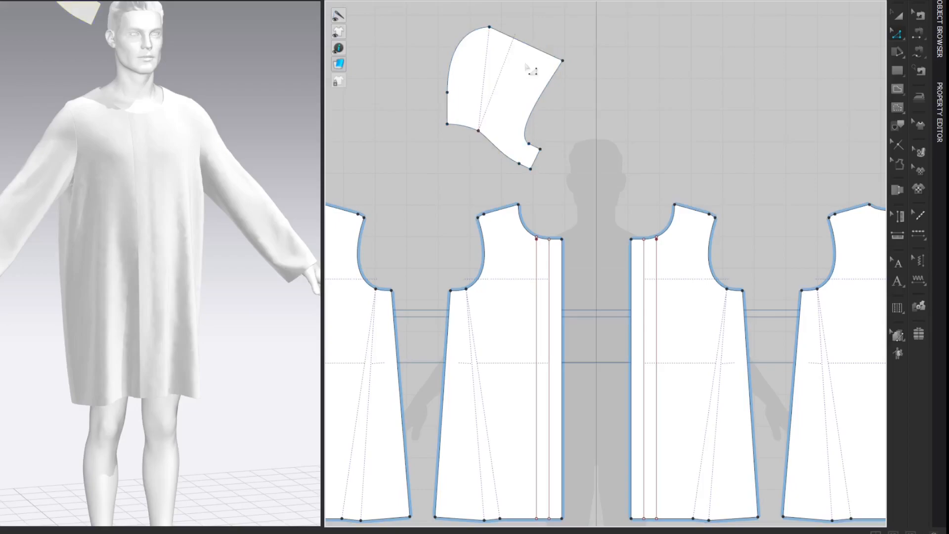
key("c")
left_click_drag(525, 43, 525, 34)
key("z")
left_click(733, 71)
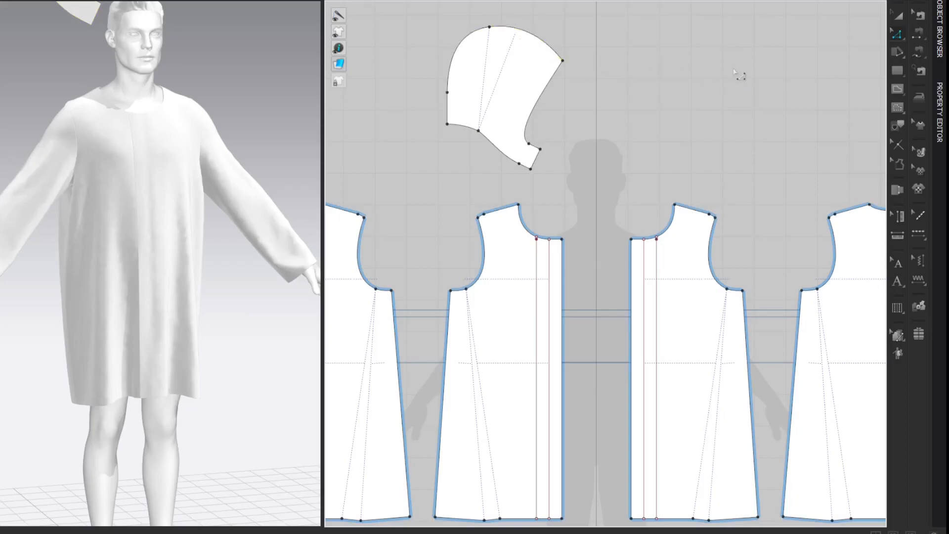
left_click(548, 42)
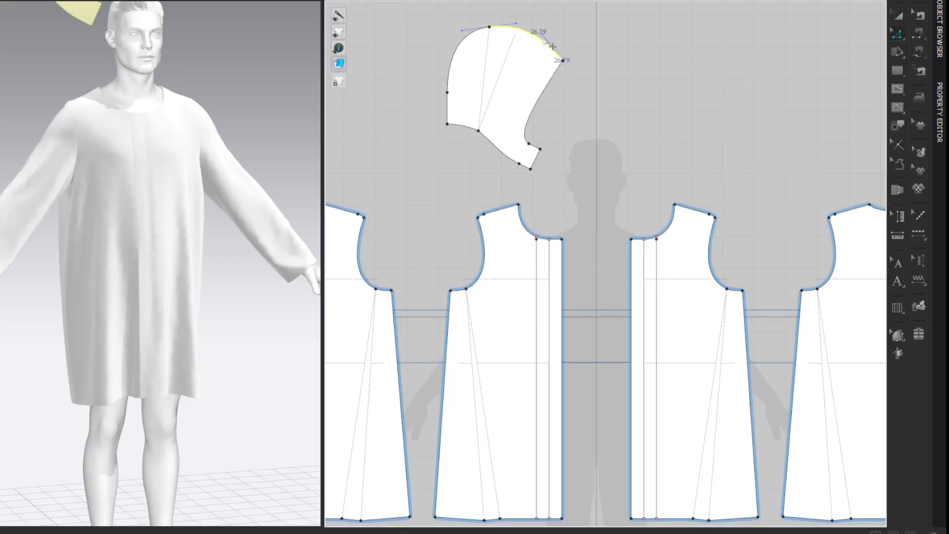
left_click_drag(542, 35, 537, 38)
left_click(594, 34)
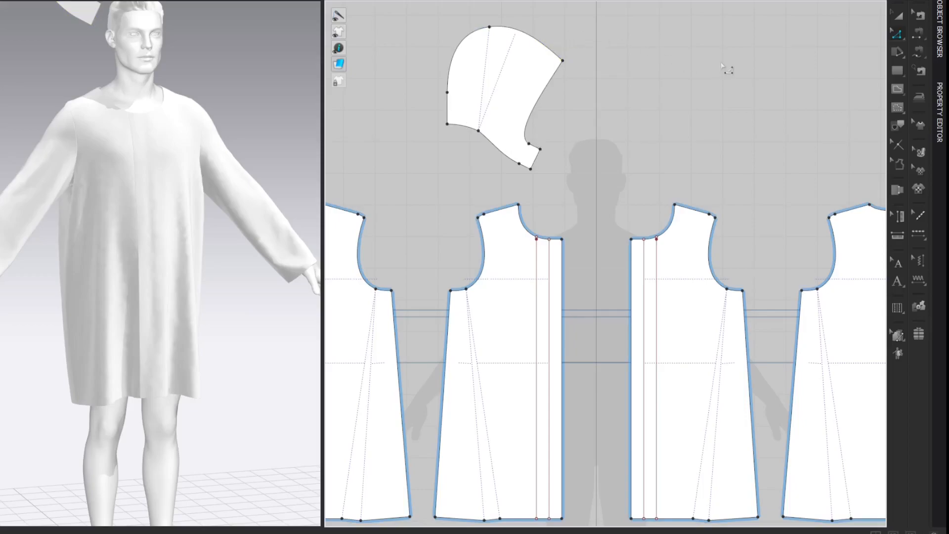
Draw a straight internal line about 7 cm long across the hood's front tab, from its inner corner to the neckline.
key("g")
scroll(565, 131, "up", 2)
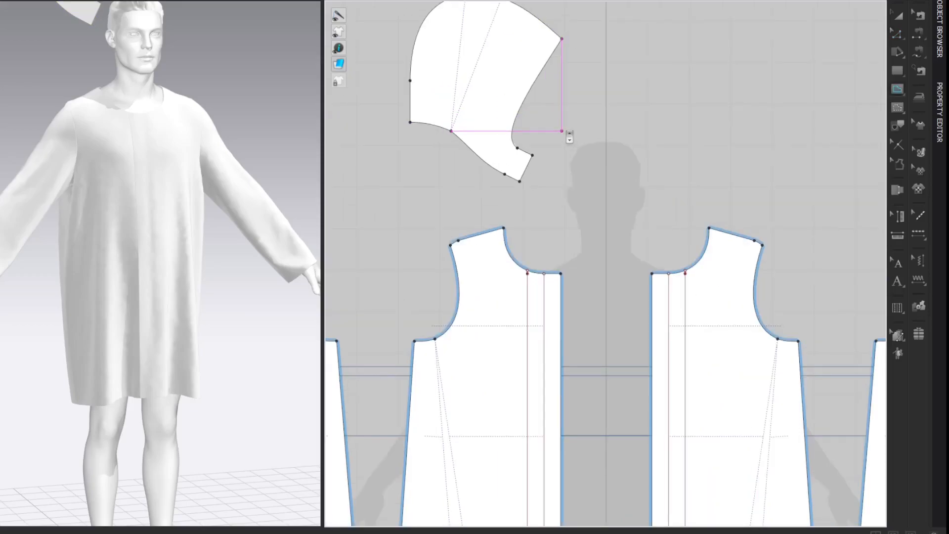
scroll(562, 131, "up", 2)
middle_click_drag(568, 132, 616, 205)
left_click(552, 228)
left_click(535, 261)
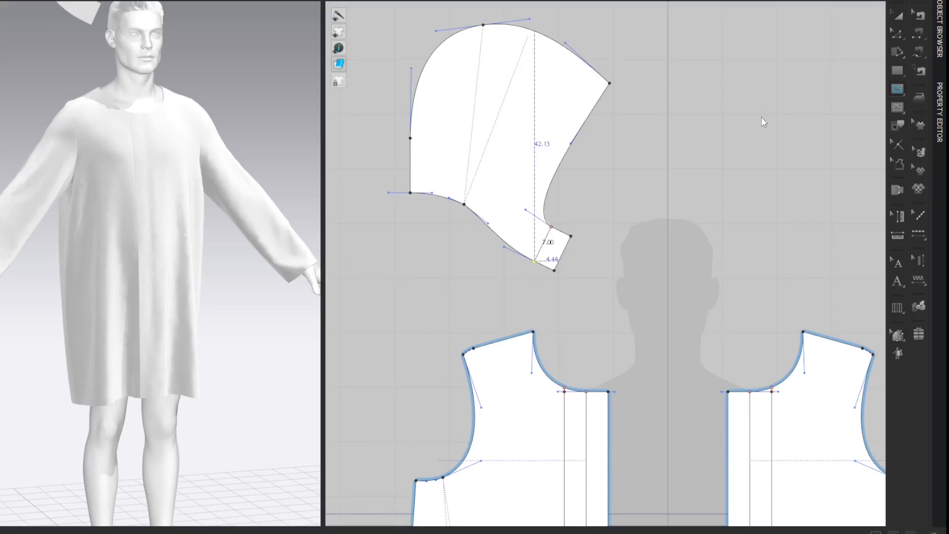
Offset the tab's internal line by 4 cm toward the back of the hood as a new internal line.
key("z")
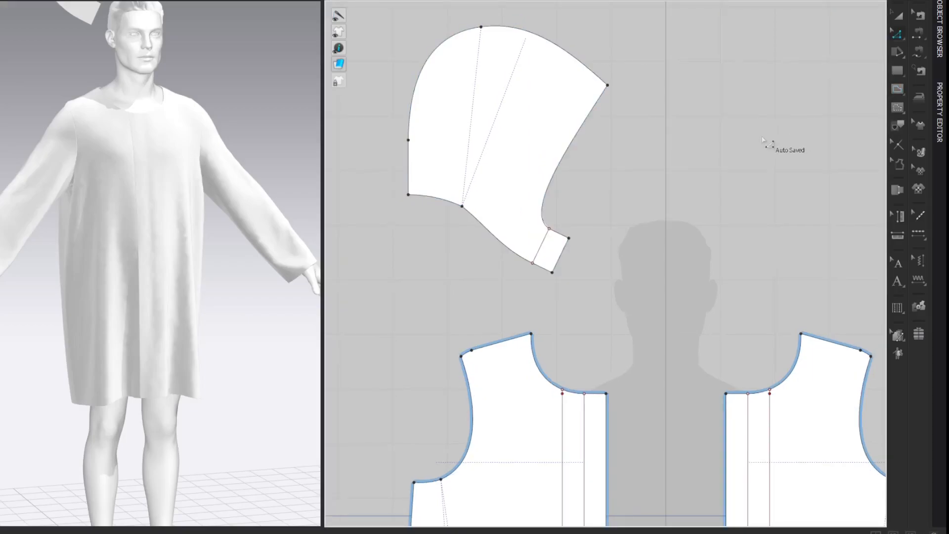
left_click(540, 246)
right_click(540, 247)
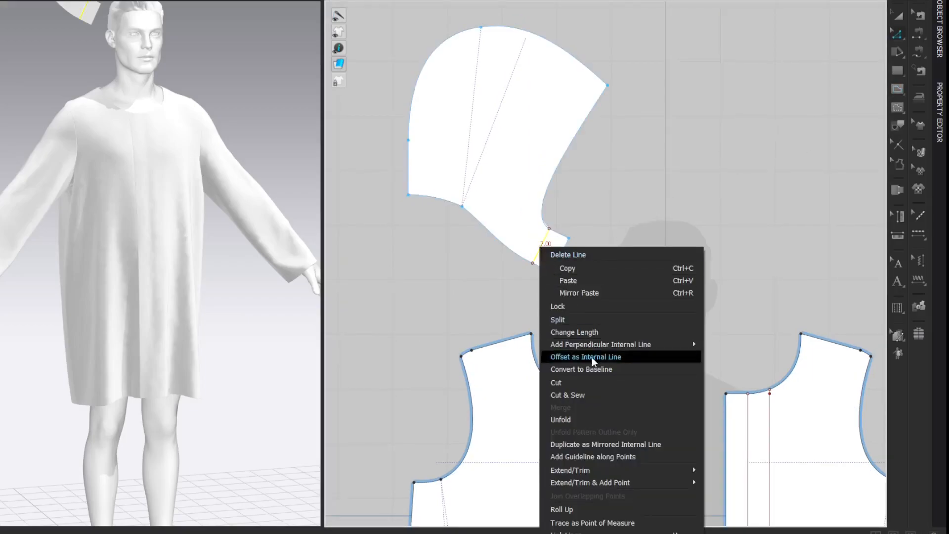
left_click(601, 356)
type("4")
left_click(337, 259)
left_click(337, 286)
left_click(371, 316)
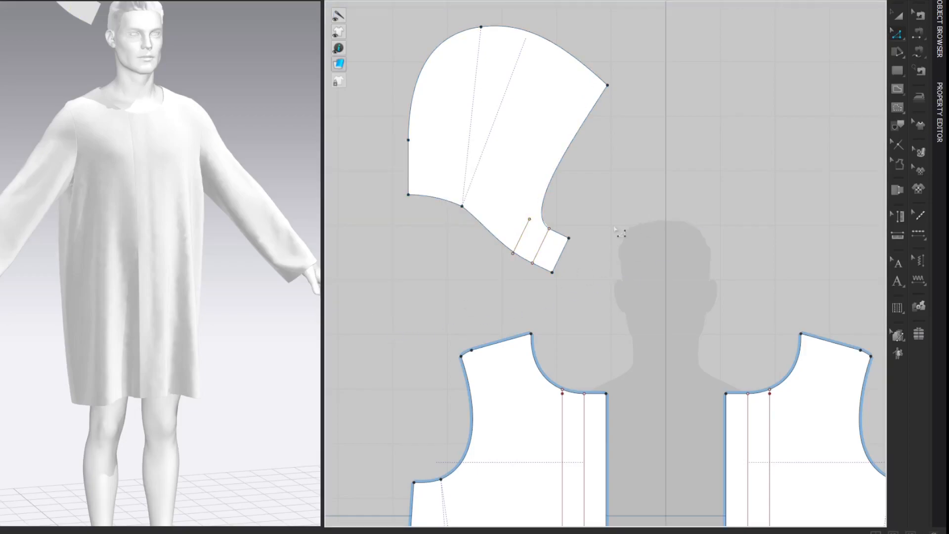
Align the lower end of the offset internal line with the hood's neckline edge.
scroll(618, 232, "up", 3)
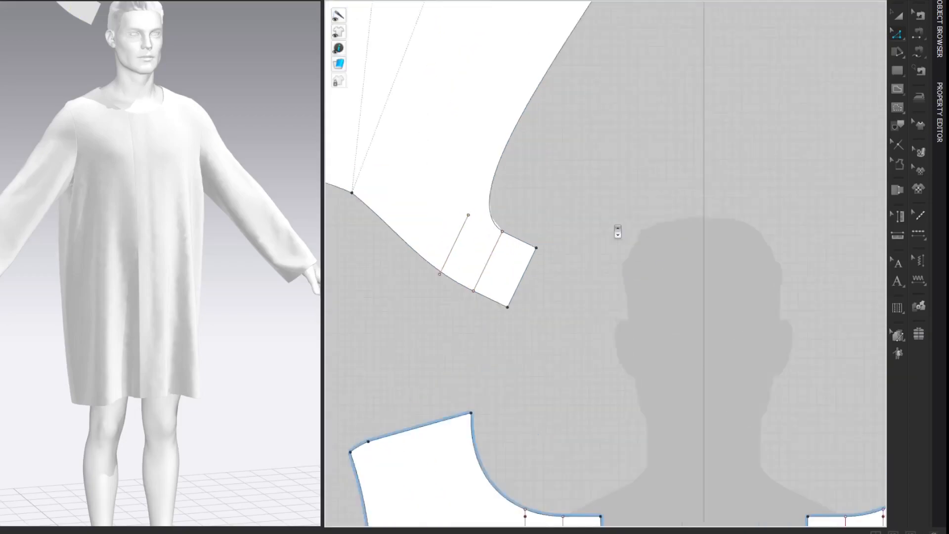
right_click(443, 273)
left_click(493, 62)
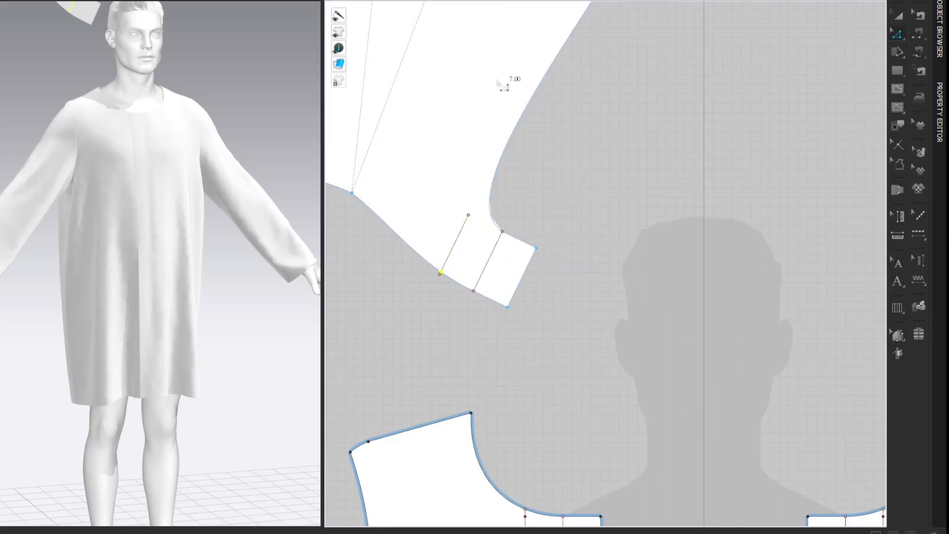
left_click(430, 288)
left_click(438, 274)
left_click(445, 285)
left_click(445, 285)
Set the offset internal line's length to 7 cm with the direction set to Start.
left_click(464, 253)
right_click(459, 249)
key("Escape")
right_click(455, 249)
left_click(469, 330)
left_click_drag(421, 183, 346, 207)
type("7")
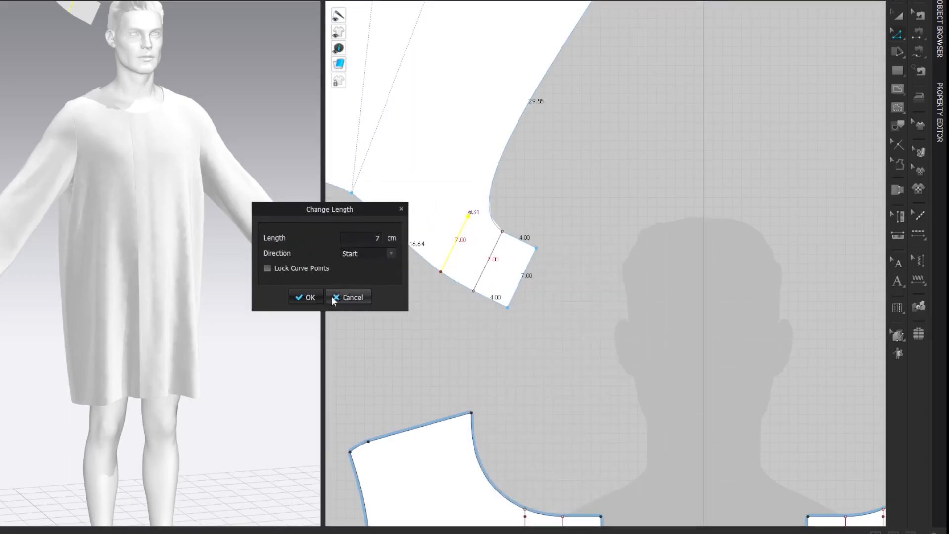
left_click(311, 296)
Place the hood piece on the arrangement point at the right side of the avatar's head in the 3D view.
key("shift+l")
scroll(814, 168, "down", 3)
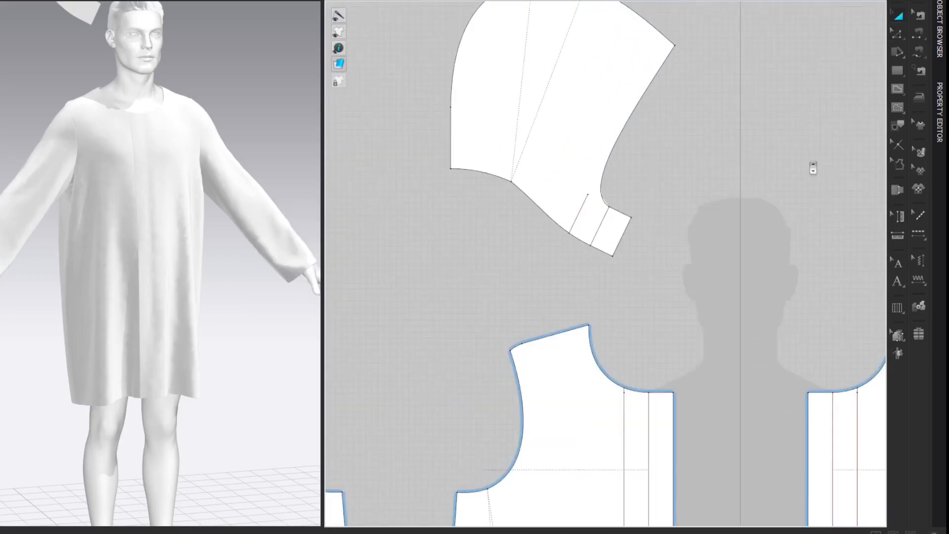
middle_click_drag(812, 166, 737, 208)
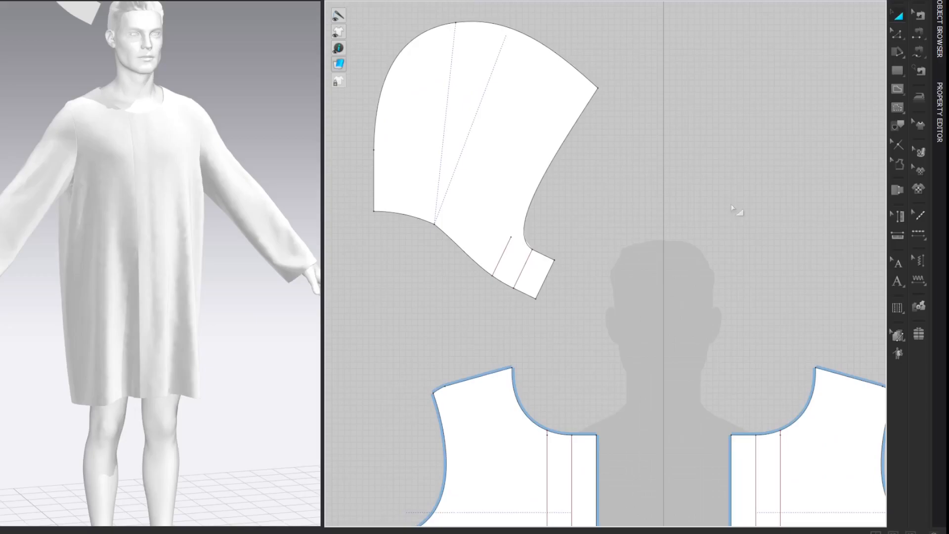
scroll(734, 210, "down", 5)
middle_click_drag(735, 210, 625, 150)
scroll(704, 172, "down", 1)
scroll(704, 172, "down", 1)
left_click_drag(324, 138, 468, 138)
scroll(383, 83, "down", 1)
middle_click_drag(381, 79, 402, 194)
key("shift+f")
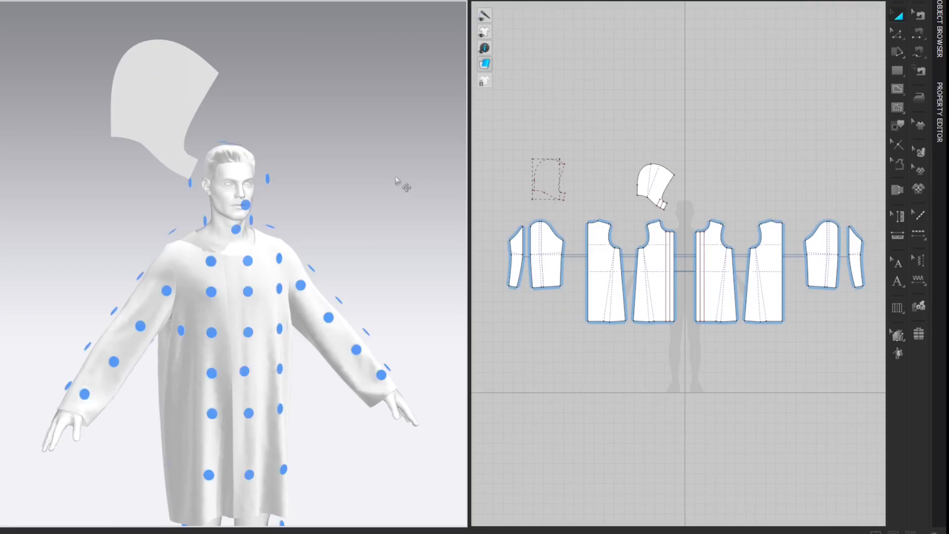
left_click(172, 111)
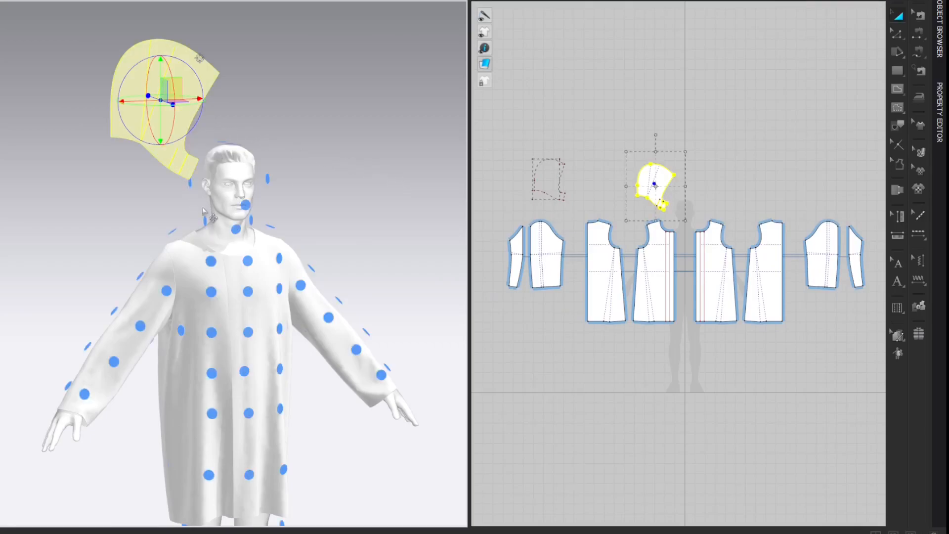
left_click(189, 181)
left_click(340, 131)
right_click(341, 131)
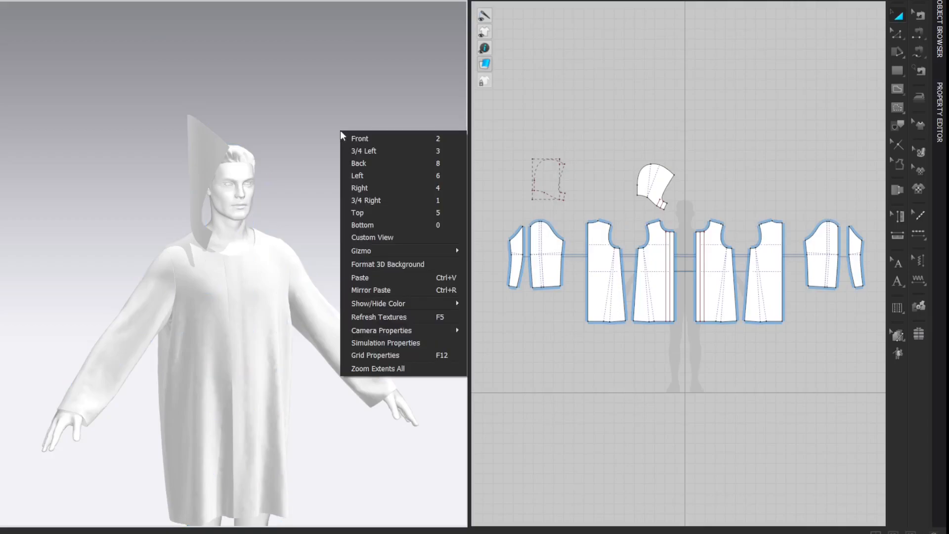
left_click(348, 137)
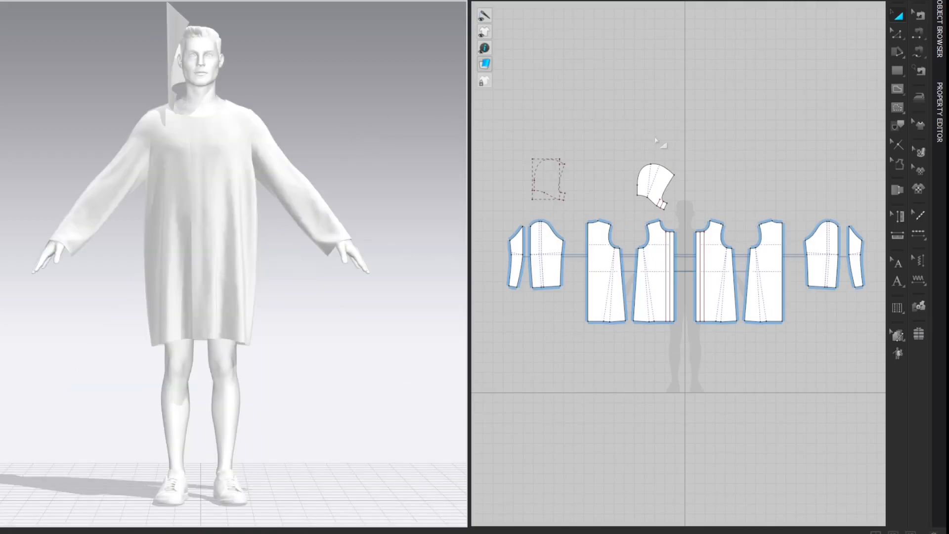
Duplicate the hood as a symmetric, mirrored piece above the opposite front panel.
scroll(662, 119, "up", 6)
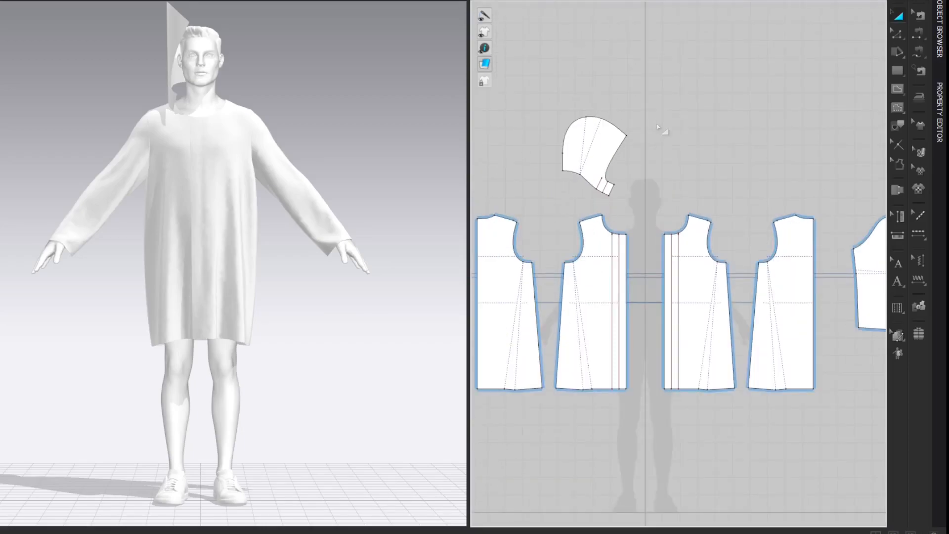
left_click(611, 110)
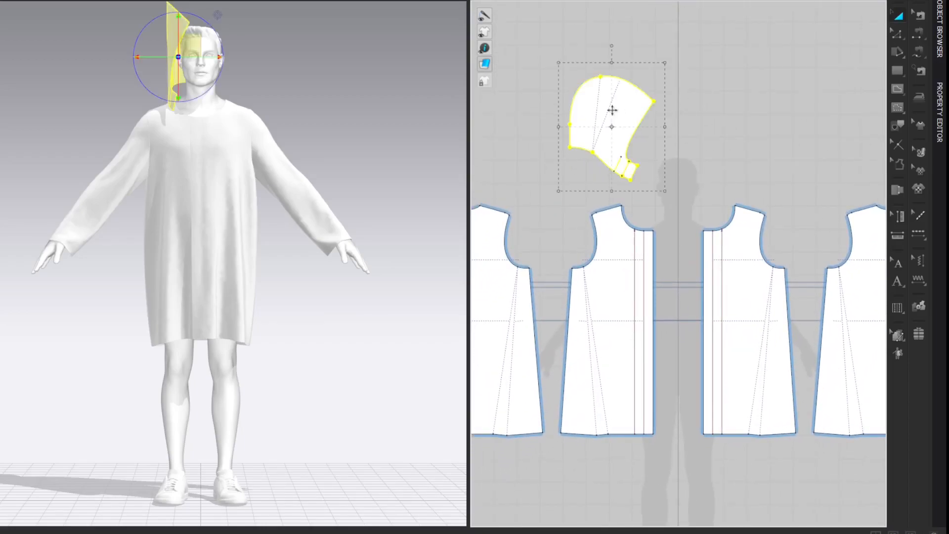
key("ctrl+d")
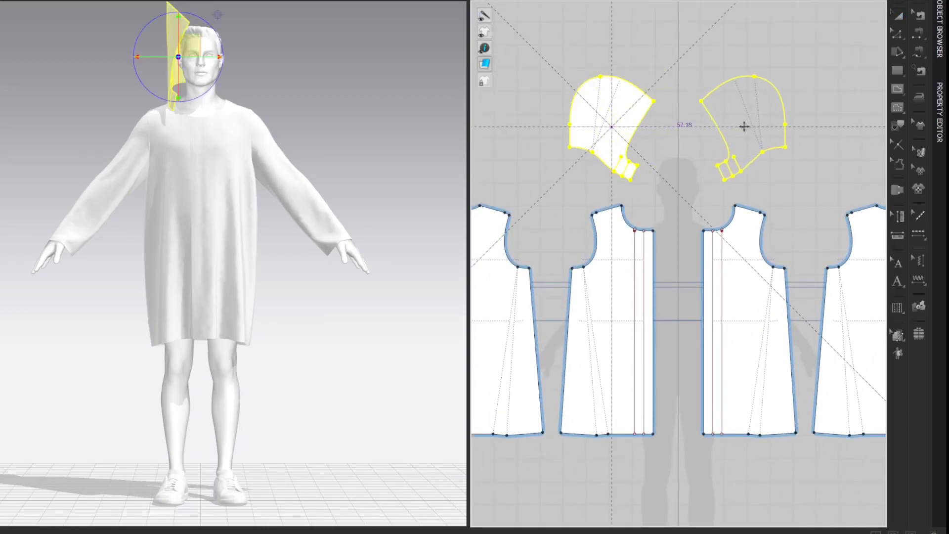
left_click(744, 128)
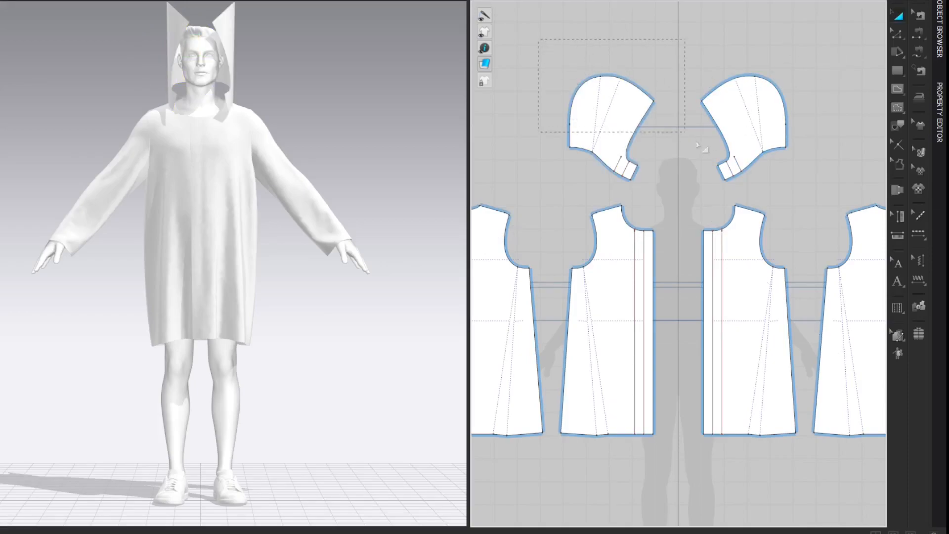
Select both hood pieces and open their additional rendering thickness for editing.
left_click_drag(819, 192, 820, 191)
left_click(939, 117)
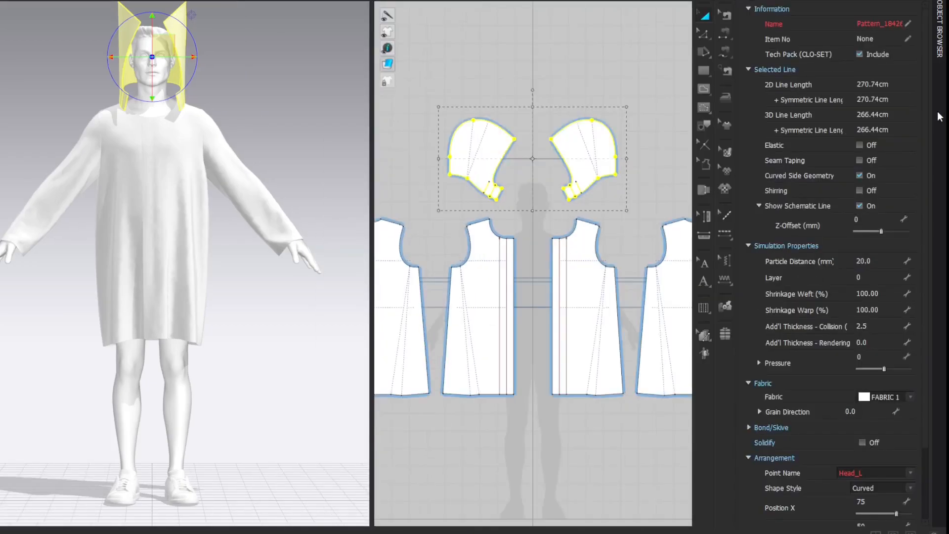
left_click(875, 345)
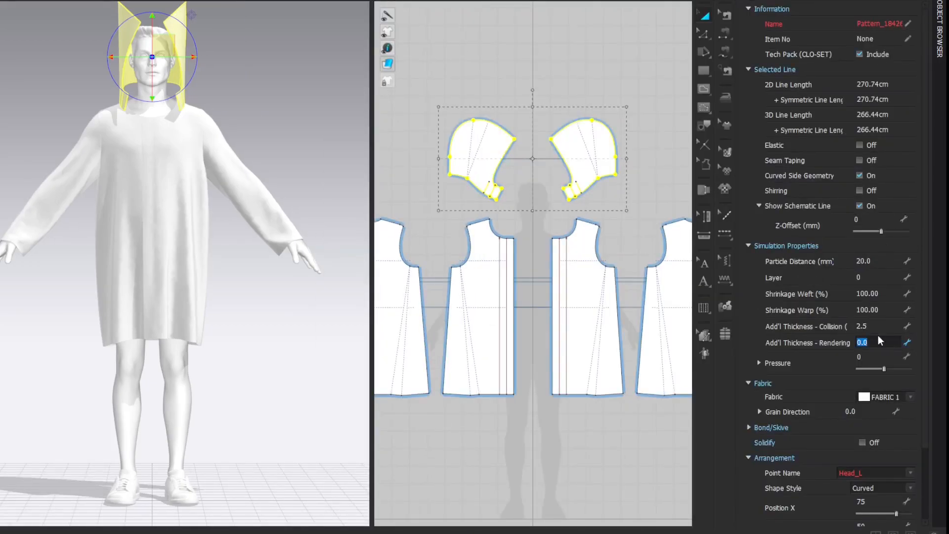
key("Return")
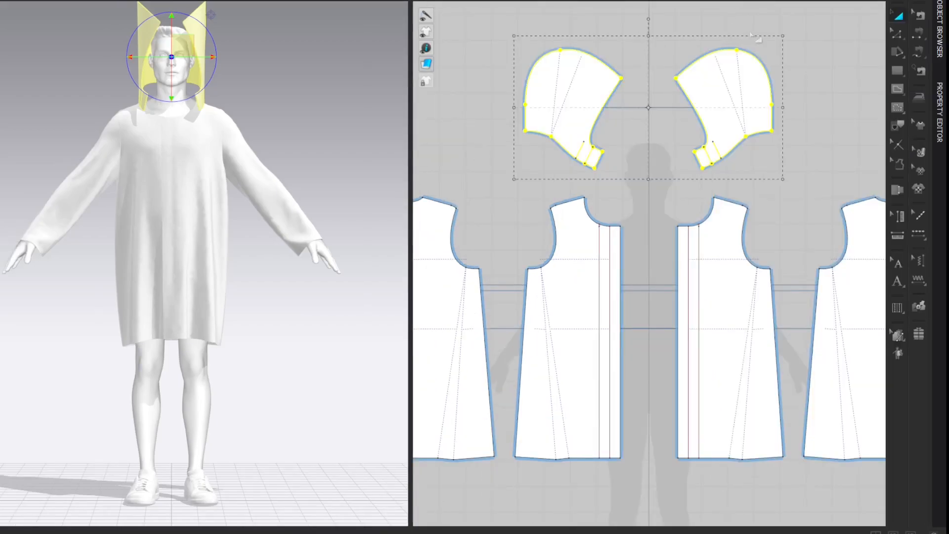
left_click(821, 45)
Sew the two hood pieces together along the whole top and back edge, from the face opening to the back neckline.
key("m")
left_click(625, 78)
left_click(529, 132)
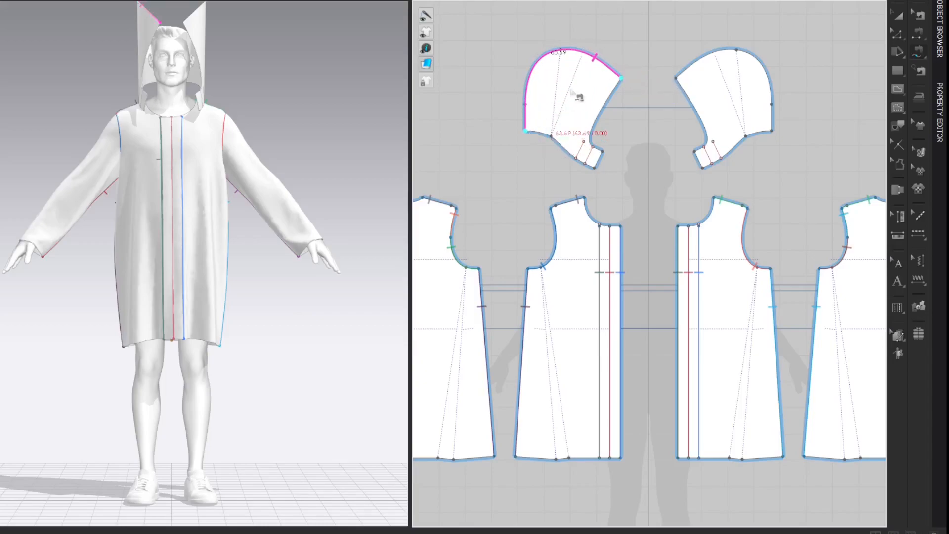
left_click(677, 79)
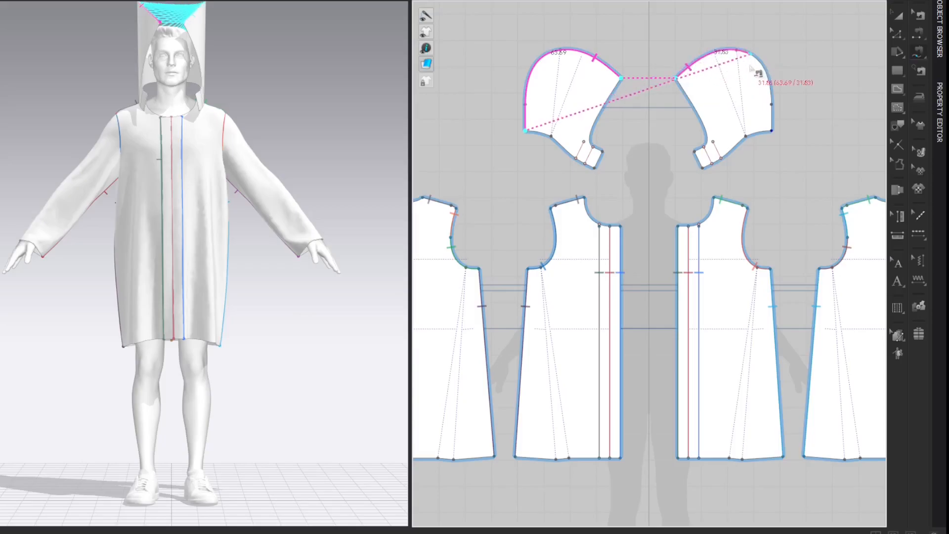
left_click(772, 132)
Sew the hood's full neckline edge to the back panel's neckline and on to the front panel's neckline up to the placket edge.
right_click_drag(634, 49, 725, 49)
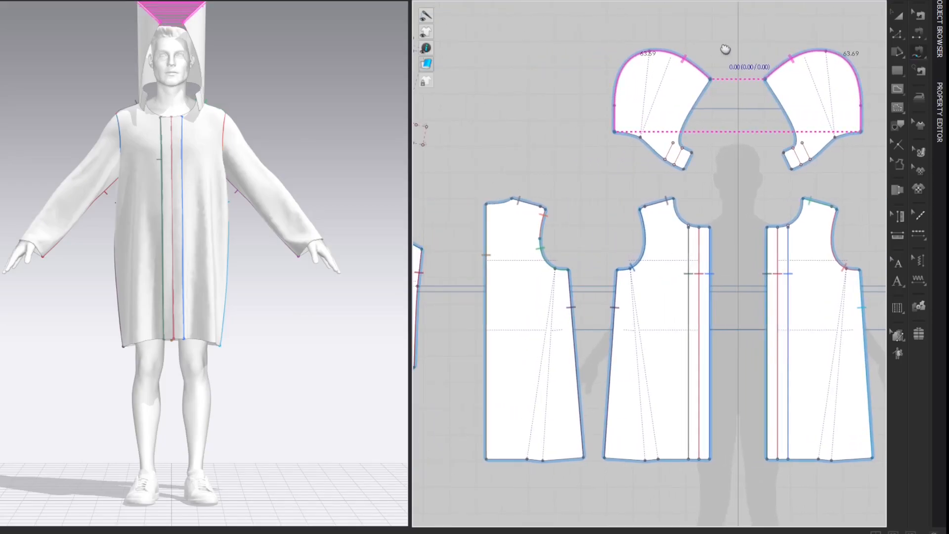
scroll(579, 113, "up", 2)
left_click(627, 139)
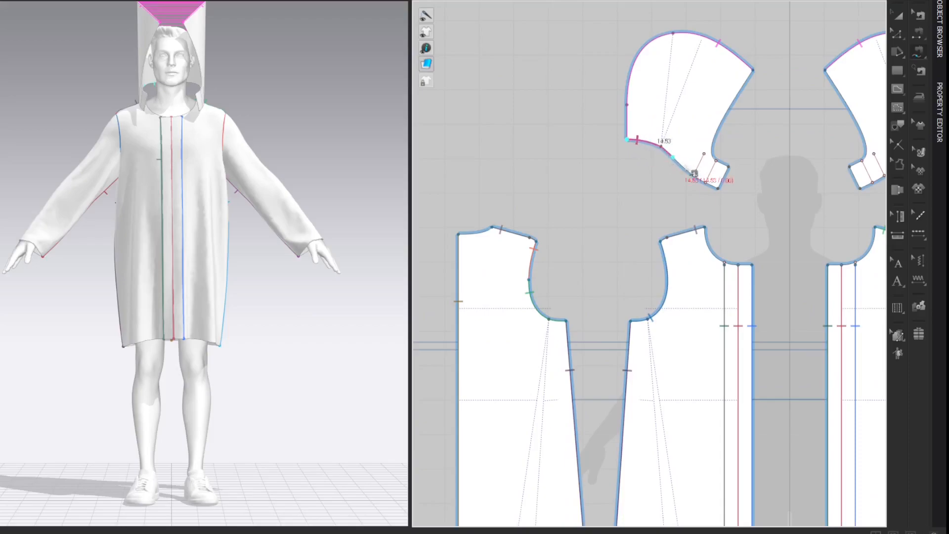
left_click(717, 187)
left_click(472, 233)
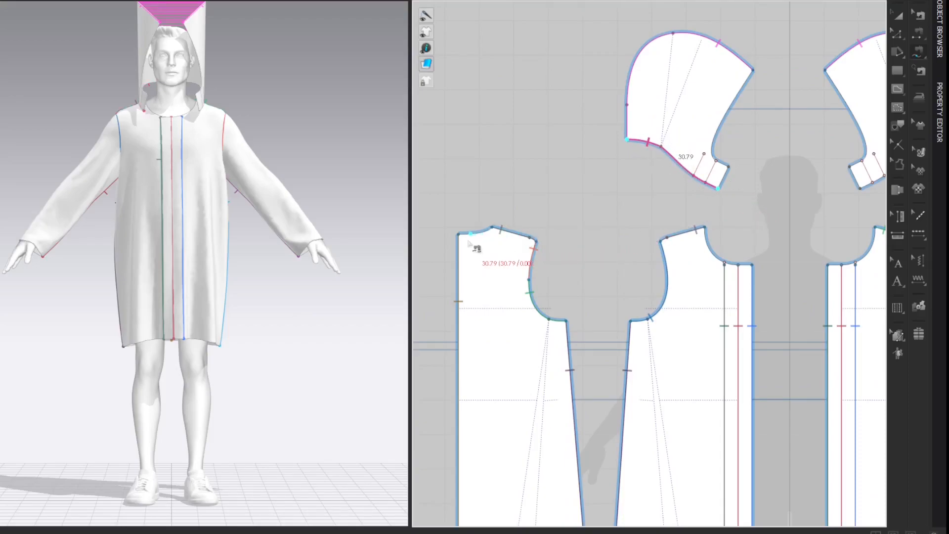
left_click(492, 228)
left_click(706, 229)
left_click(753, 266)
key("a")
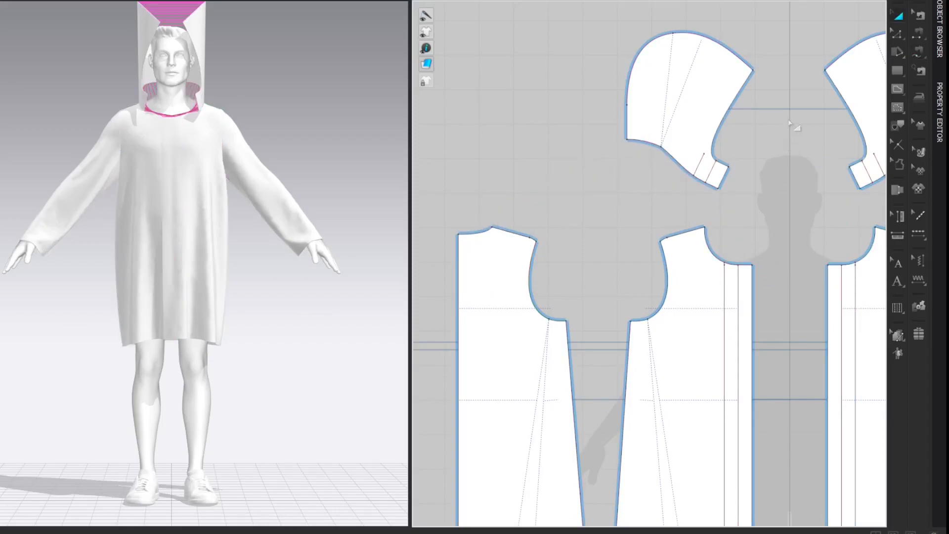
Sew the offset internal line on the hood to the front edge of the opposite hood piece's tab.
key("n")
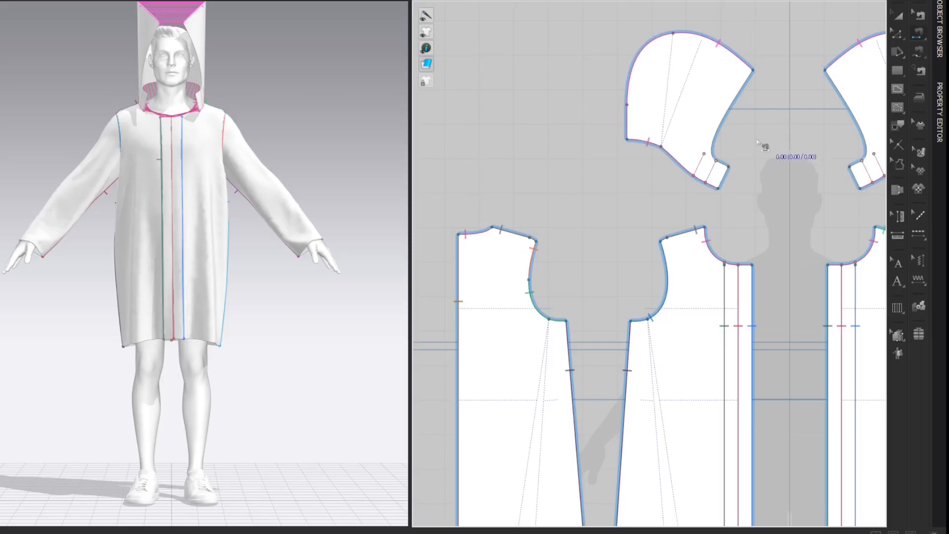
left_click(708, 165)
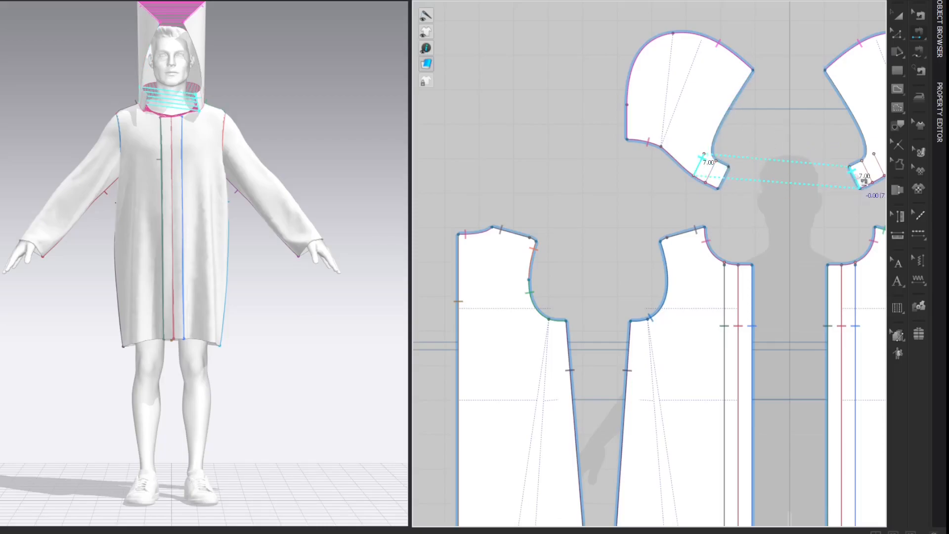
left_click(863, 174)
Set the 3D seamline intensity of the hood's tab-edge seam to 0.
left_click(940, 118)
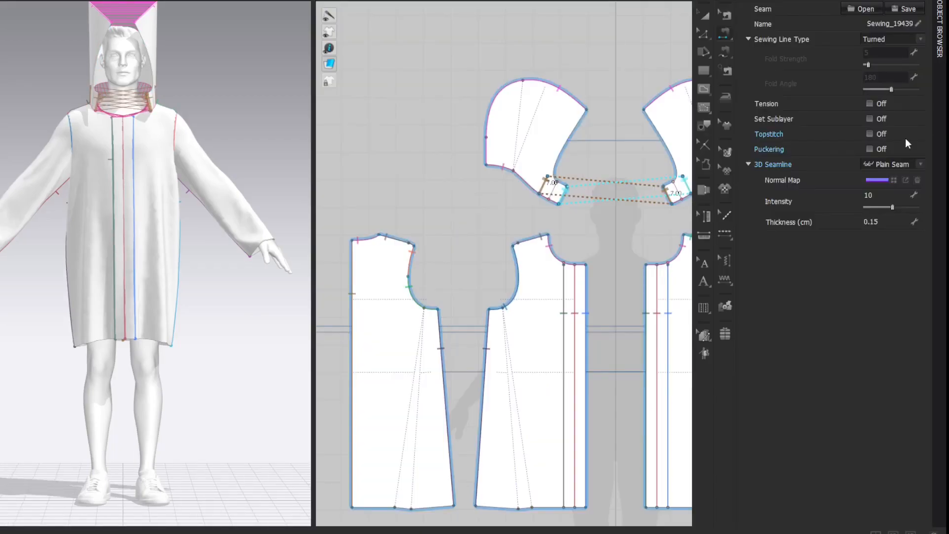
left_click(881, 196)
type("0")
key("Return")
Sew the other hood tab's front edge to the offset internal line on the opposite hood piece and set its 3D seamline intensity to 0.
left_click(554, 193)
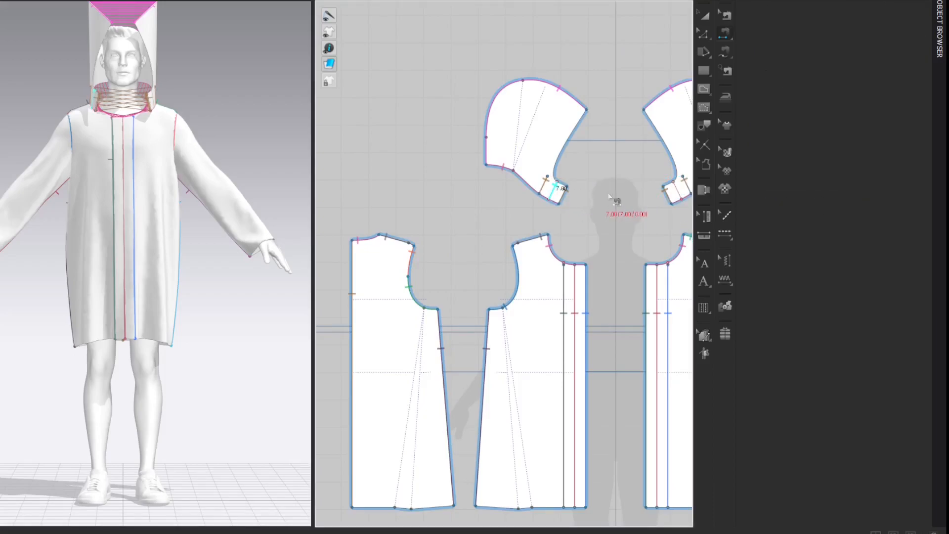
left_click(683, 198)
left_click(878, 195)
type("0")
key("Return")
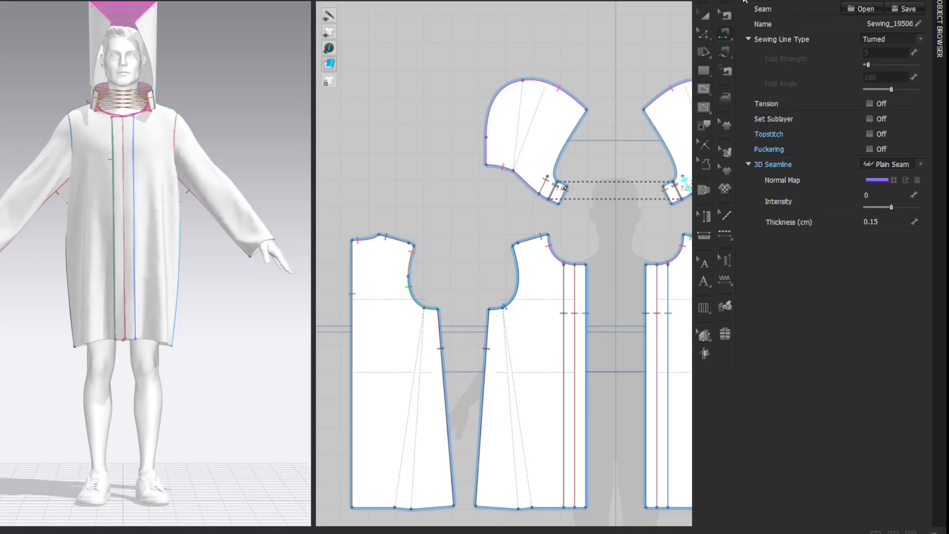
left_click(745, 0)
Delete the hair accessory from the avatar's head.
key("a")
scroll(787, 34, "down", 5)
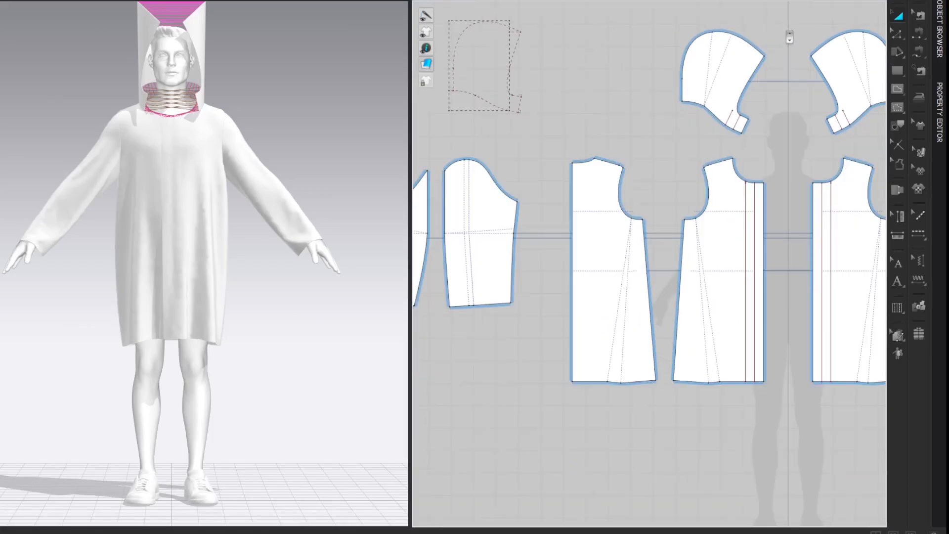
scroll(714, 19, "down", 4)
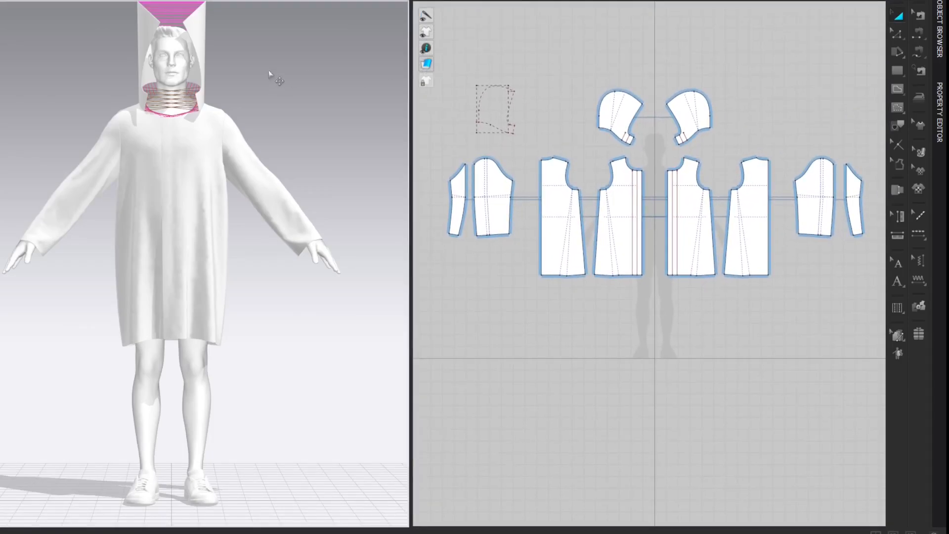
scroll(307, 63, "up", 3)
middle_click_drag(306, 64, 302, 178)
right_click_drag(302, 178, 318, 168)
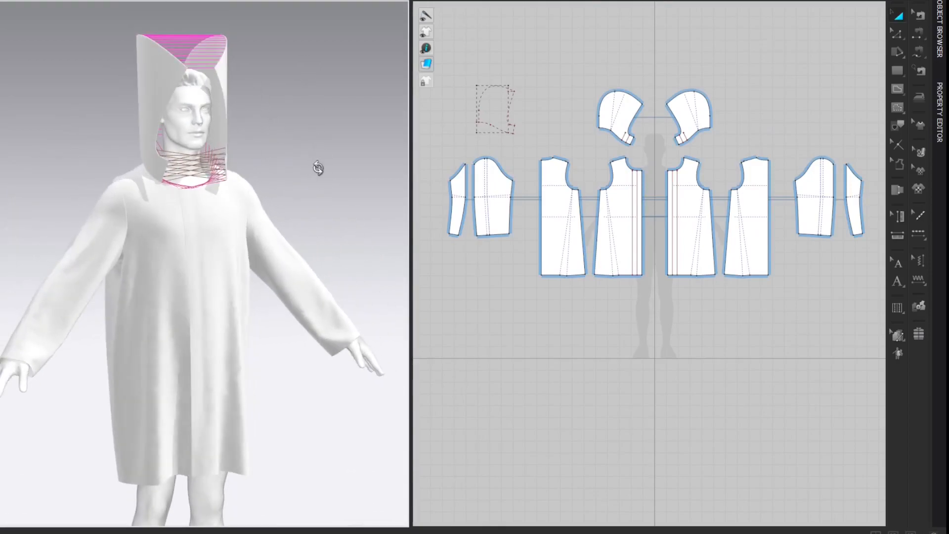
scroll(311, 154, "up", 3)
middle_click_drag(309, 151, 306, 226)
right_click(193, 144)
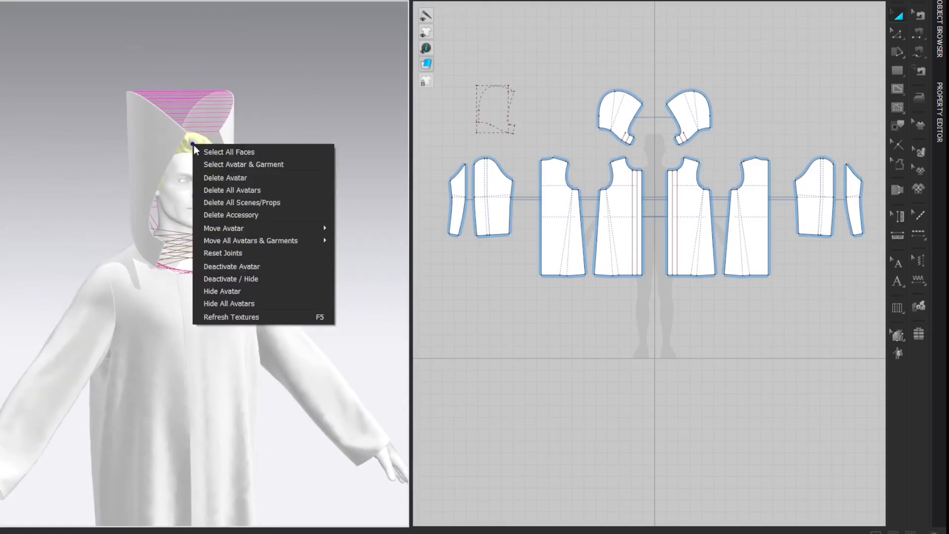
left_click(235, 215)
Simulate the garment and adjust the sewn hood on the head at its front overlap and side.
key("space")
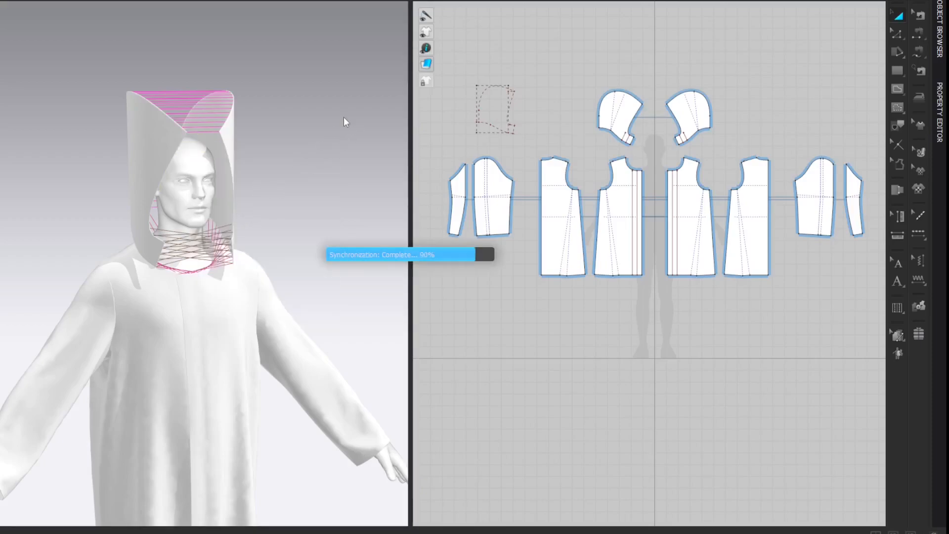
left_click(185, 257)
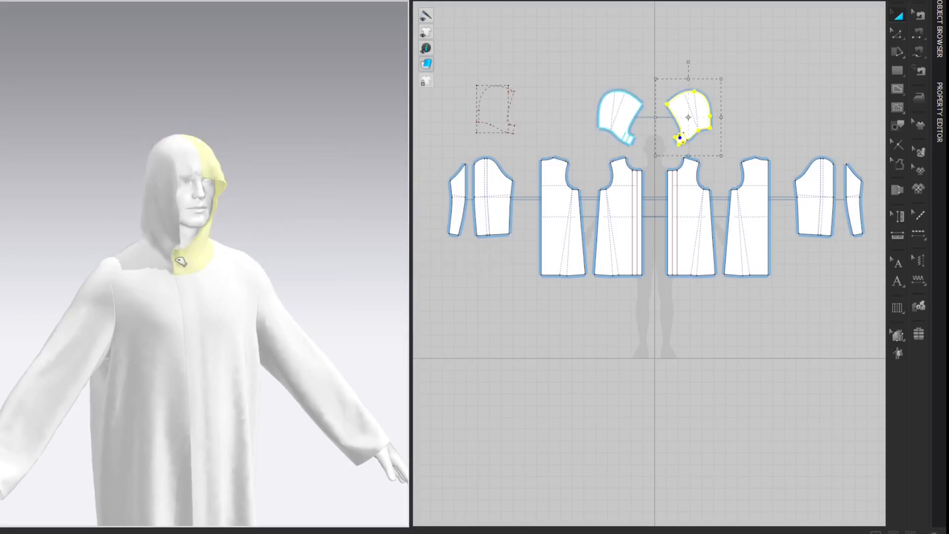
left_click(153, 212)
left_click(320, 123)
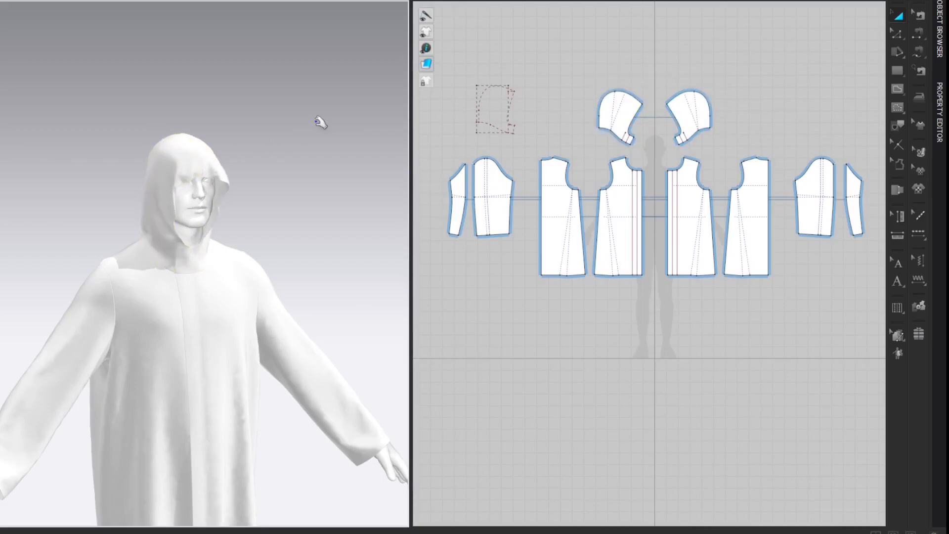
Strengthen both hood pieces.
scroll(294, 163, "down", 4)
middle_click_drag(293, 164, 287, 97)
left_click(171, 124)
left_click(206, 107, "shift")
key("ctrl+h")
left_click(302, 96)
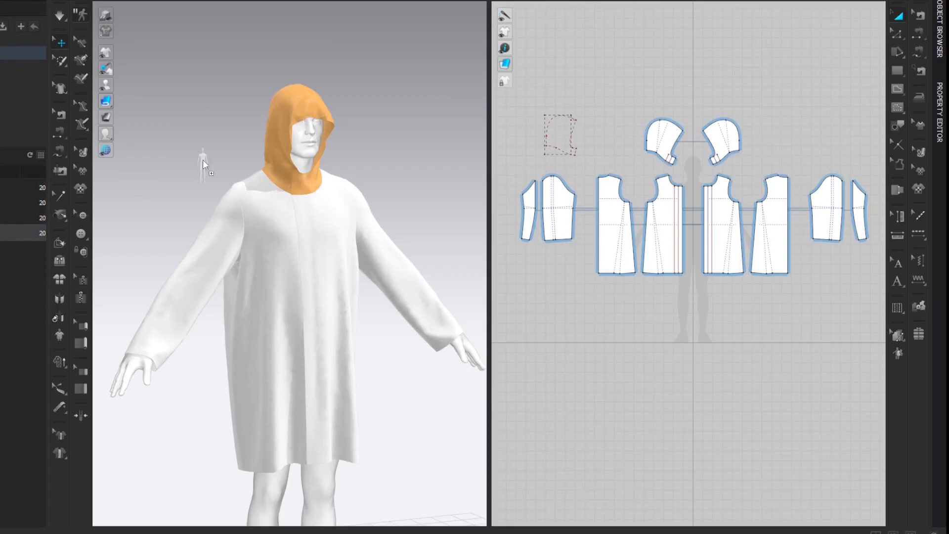
Apply the arms-down pose to the avatar and let the garment drape to it.
left_click_drag(203, 159, 312, 148)
left_click(415, 294)
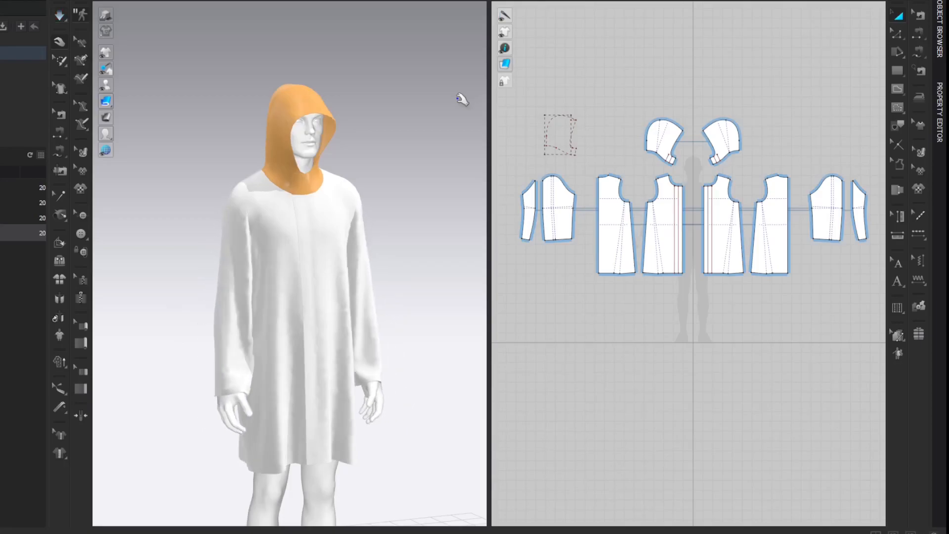
left_click(60, 15)
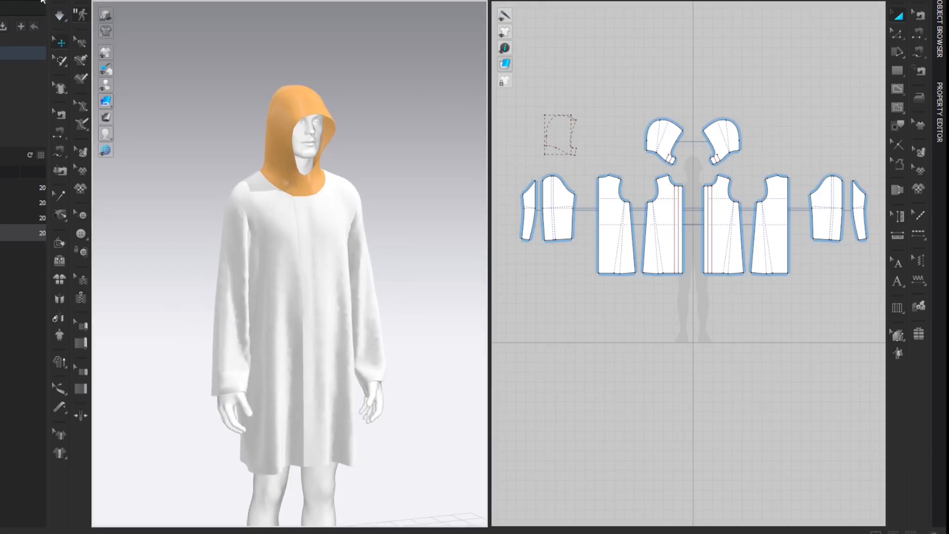
left_click(42, 1)
Pull the hood off the avatar's head so it drapes down the upper back.
middle_click_drag(102, 25, 94, 28)
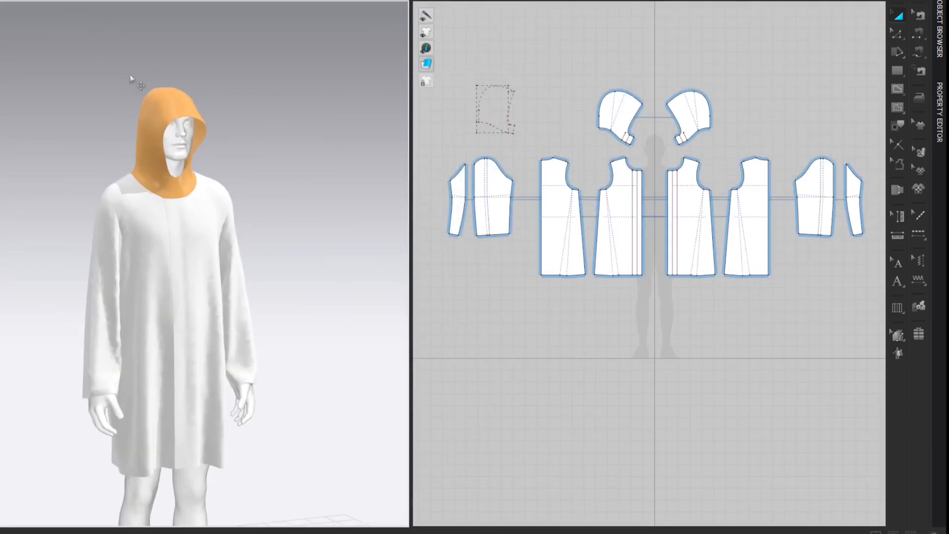
right_click_drag(94, 82, 155, 82)
left_click_drag(134, 96, 52, 188)
left_click_drag(98, 150, 113, 178)
right_click_drag(143, 141, 240, 157)
scroll(240, 157, "up", 5)
left_click(175, 151)
left_click(130, 203)
left_click(147, 194)
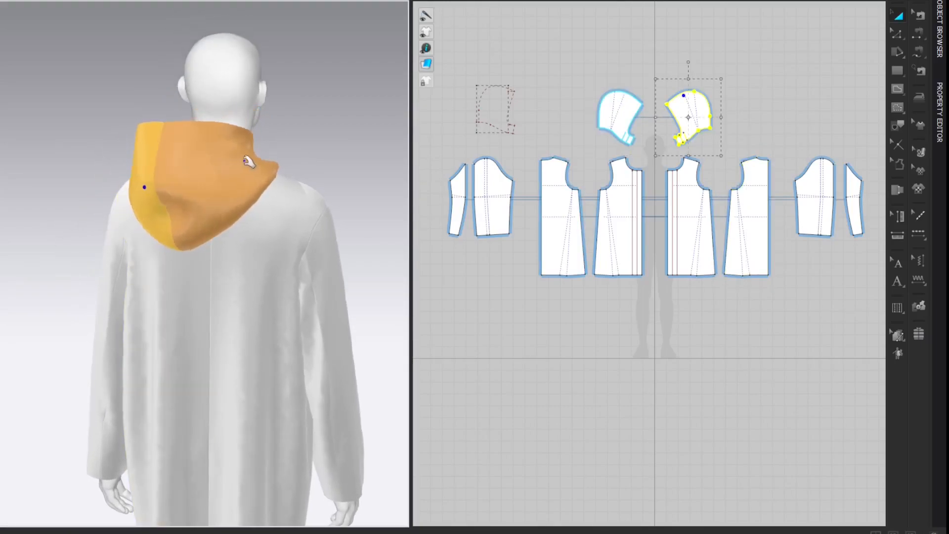
left_click(297, 158)
left_click_drag(318, 161, 307, 179)
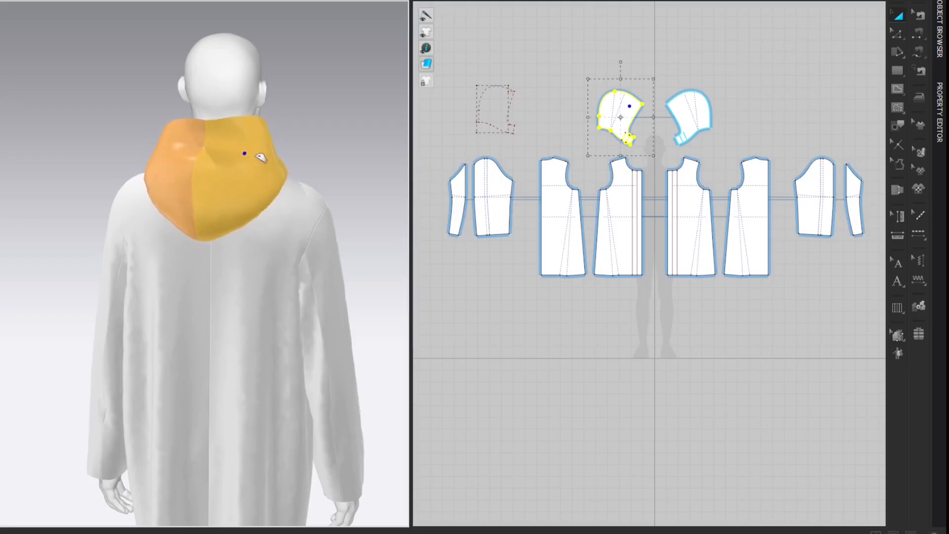
Even out the lowered hood on the back, lining up its centre seam with the garment's centre back seam.
right_click_drag(306, 114, 324, 133)
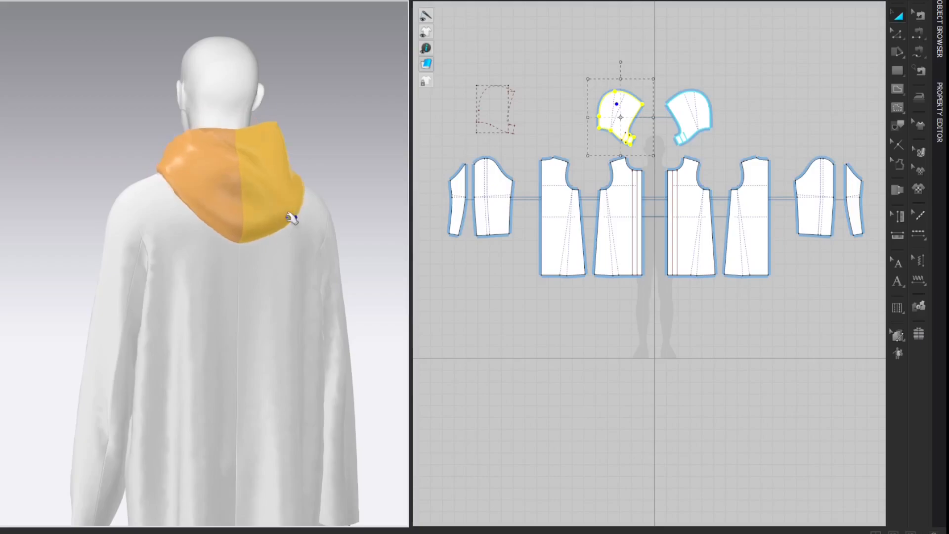
left_click_drag(238, 219, 245, 228)
right_click_drag(326, 156, 302, 149)
left_click_drag(298, 145, 360, 159)
right_click_drag(292, 153, 224, 144)
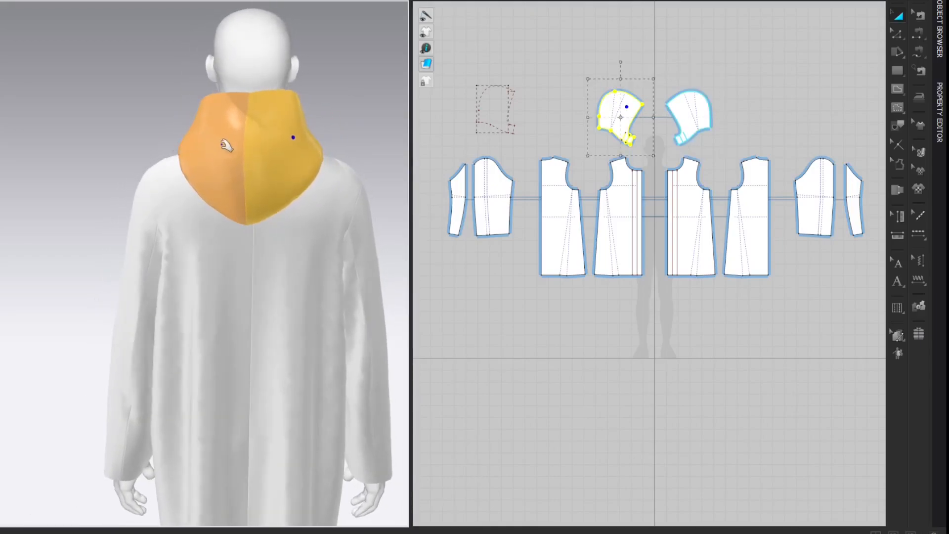
left_click_drag(296, 196, 297, 217)
left_click_drag(308, 160, 323, 146)
Spread the lowered hood's front edges outward on both sides of the neck.
left_click(344, 97)
right_click_drag(344, 97, 155, 117)
left_click_drag(154, 120, 116, 141)
left_click_drag(252, 131, 275, 135)
left_click_drag(155, 121, 131, 137)
left_click(316, 90)
Remove the strengthening from both hood pieces.
scroll(292, 104, "down", 2)
middle_click_drag(281, 107, 280, 84)
right_click_drag(279, 79, 297, 72)
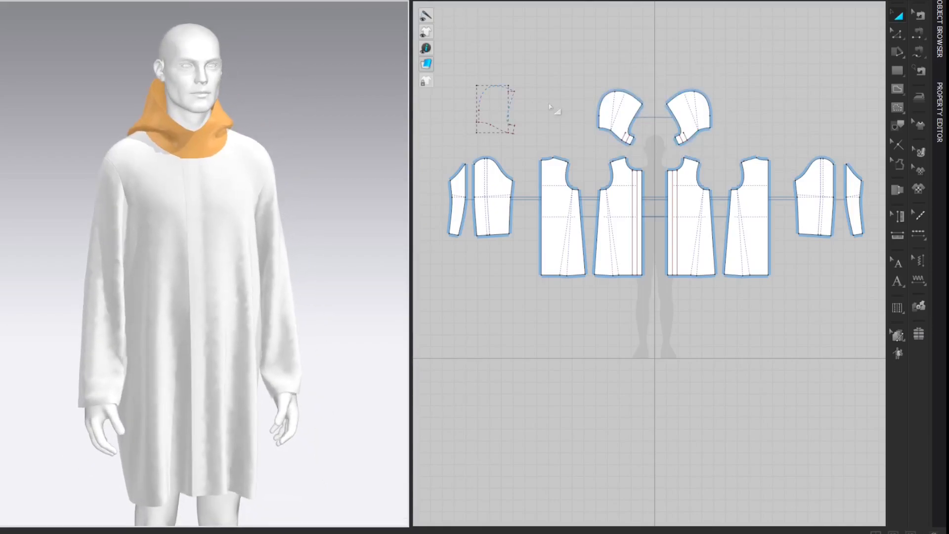
middle_click_drag(559, 69, 552, 74)
middle_click_drag(312, 83, 306, 84)
left_click(150, 119)
left_click(209, 140, "shift")
left_click(316, 72)
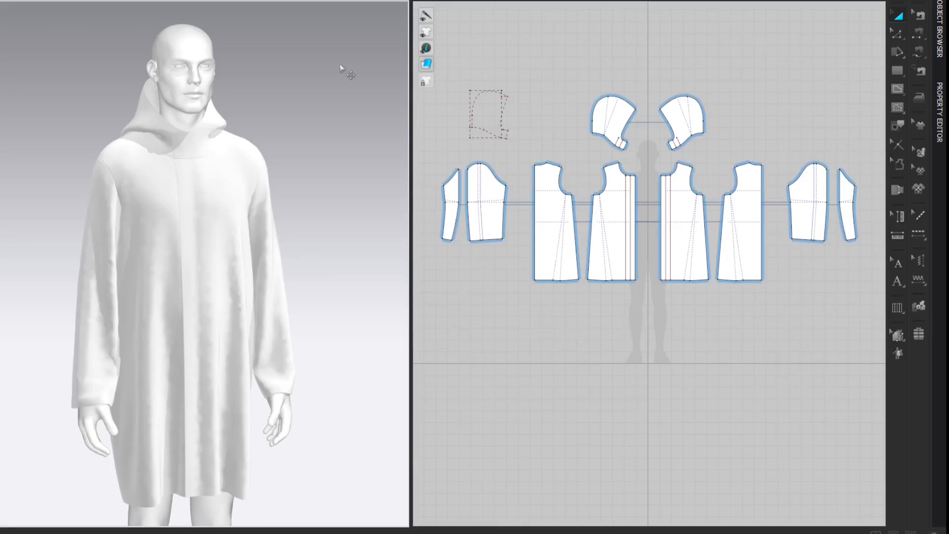
Freeze both hood pieces in their draped position.
left_click(151, 121)
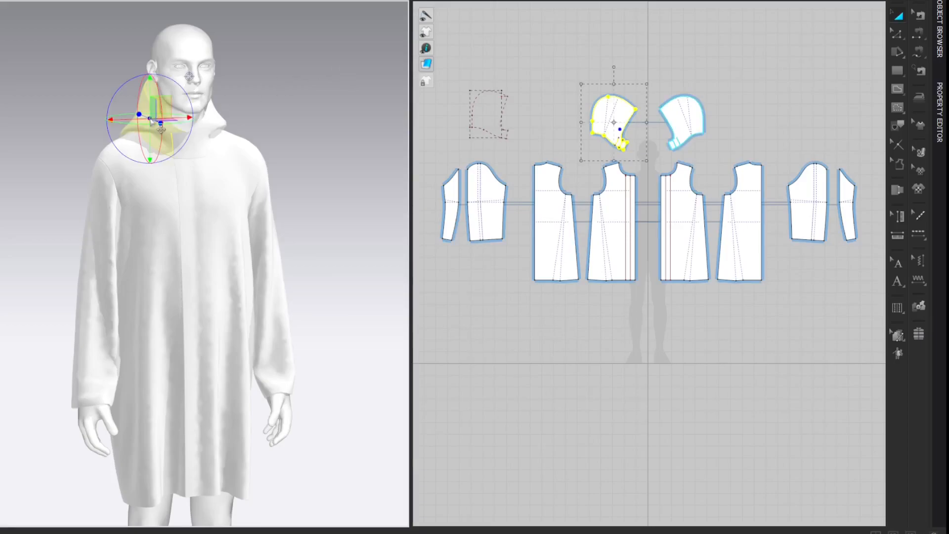
left_click(203, 149, "shift")
left_click(338, 98)
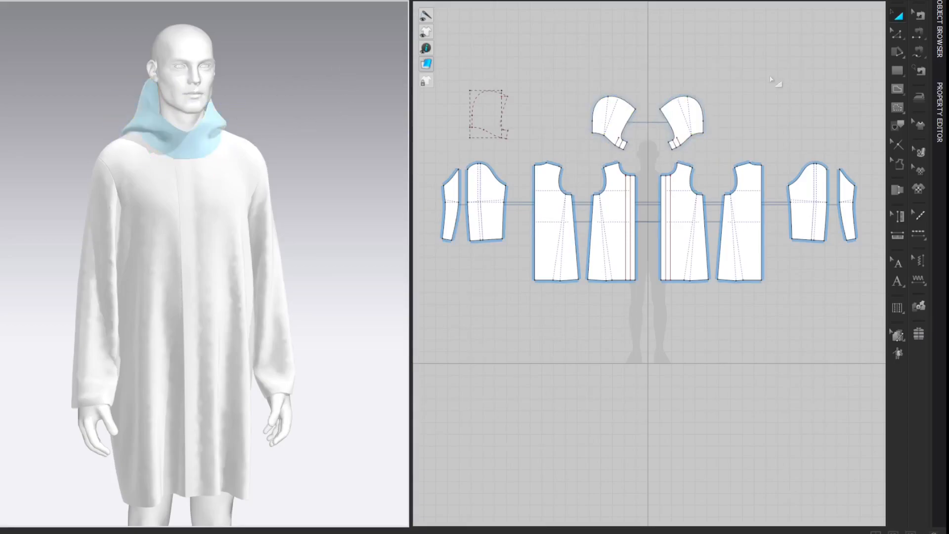
right_click_drag(776, 81, 783, 82)
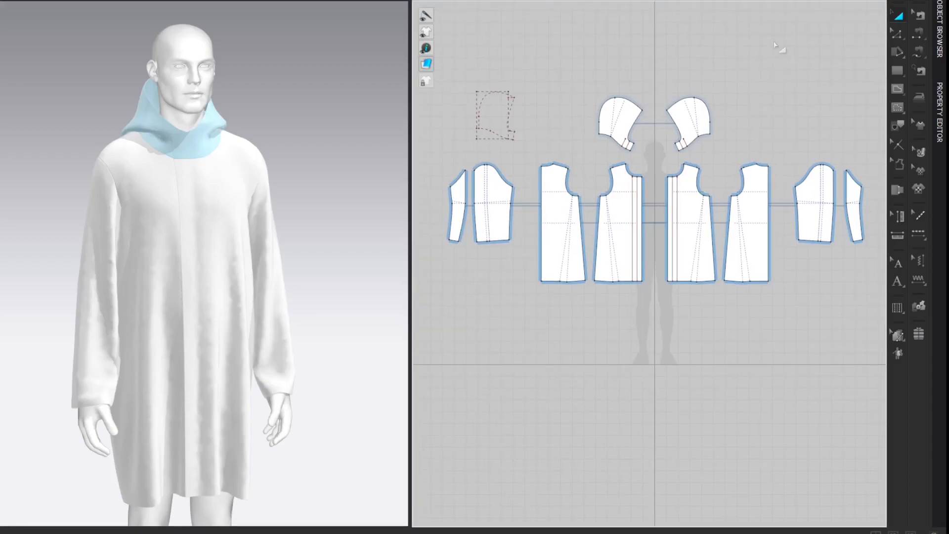
right_click_drag(772, 108, 774, 127)
right_click_drag(312, 150, 374, 126)
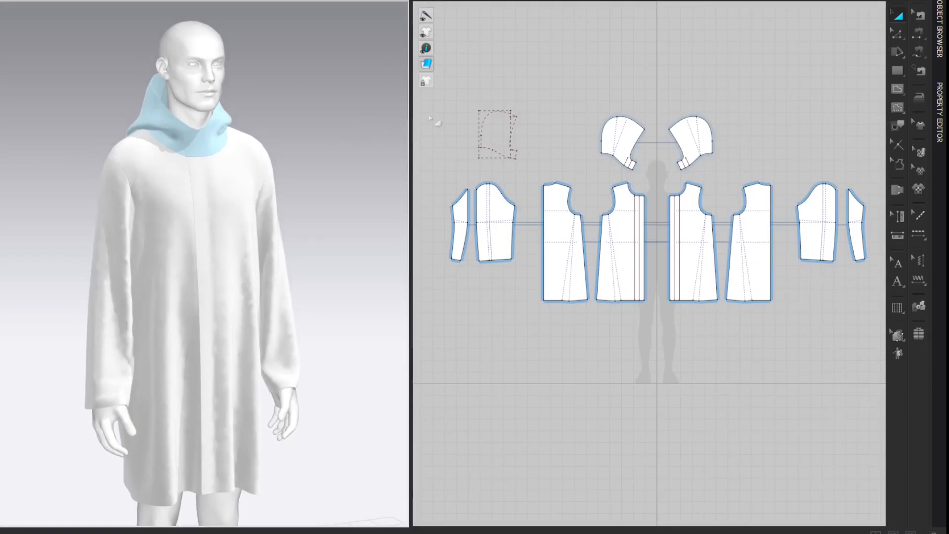